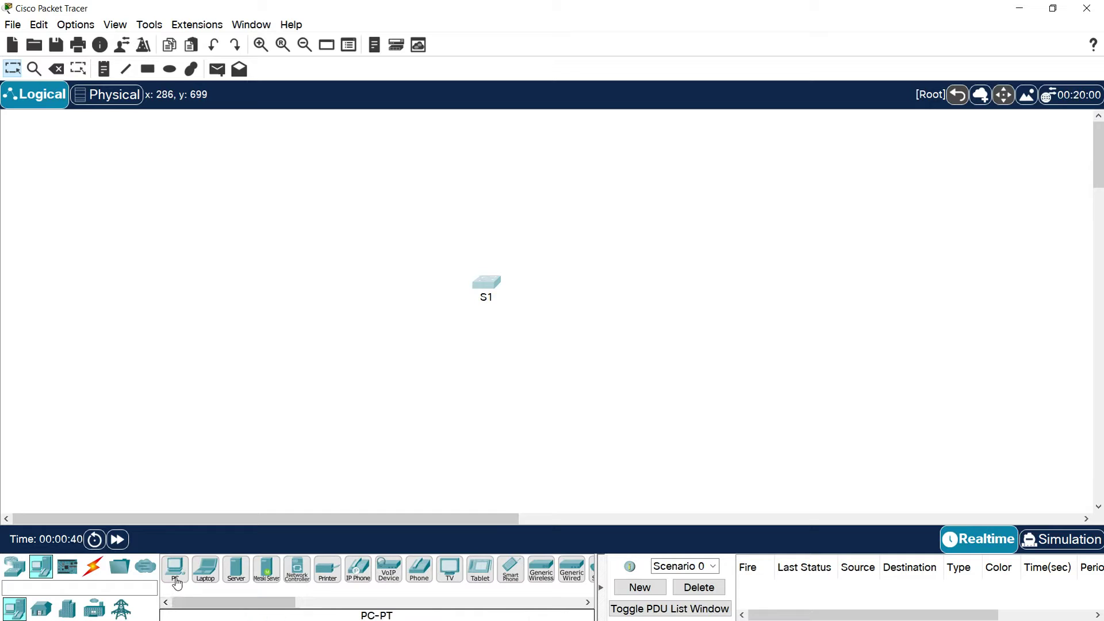
- Place six PCs around switch S1, three on each side, and nudge PC1 and PC0 to tidy the upper row
{"action": "left_click", "coordinate": [177, 579]}
{"action": "left_click", "coordinate": [382, 202]}
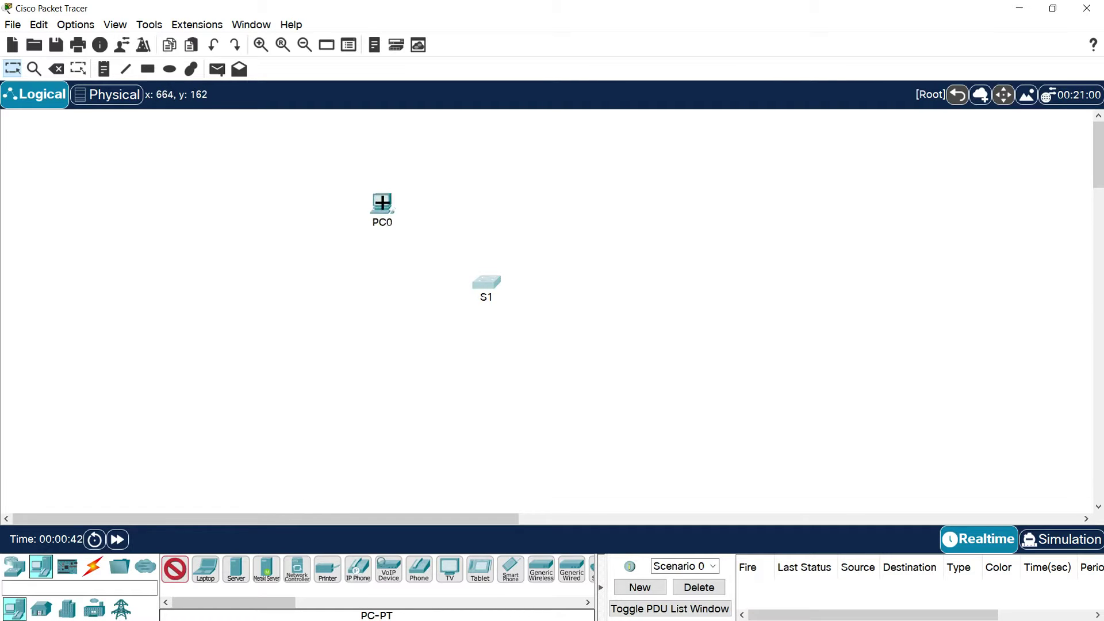
{"action": "left_click", "coordinate": [569, 197]}
{"action": "left_click", "coordinate": [378, 290]}
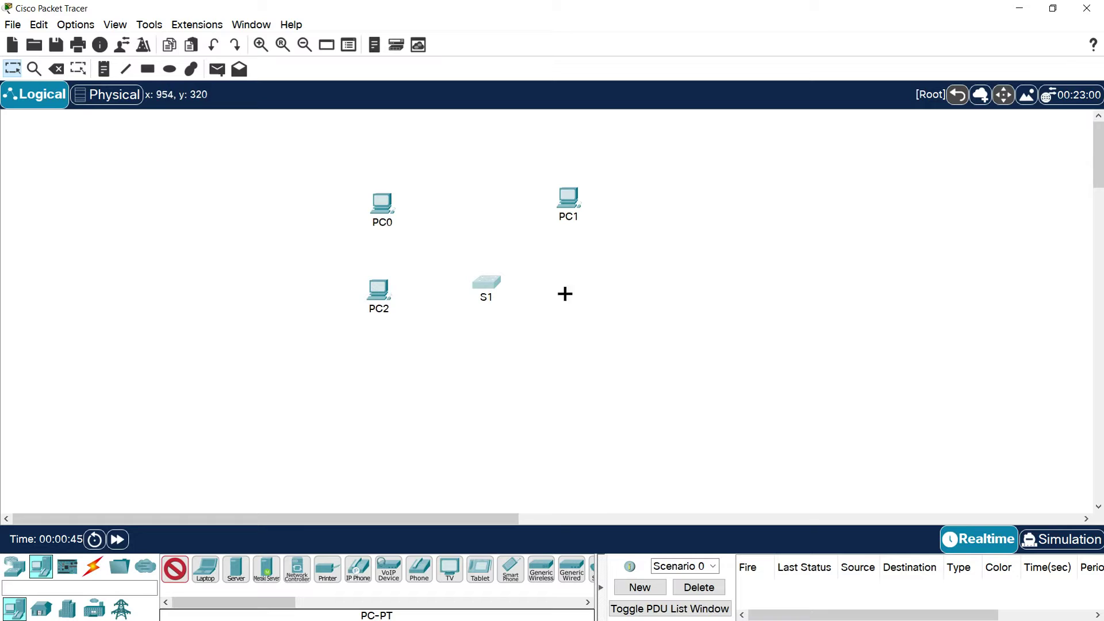
{"action": "left_click", "coordinate": [583, 287]}
{"action": "left_click", "coordinate": [376, 381]}
{"action": "left_click", "coordinate": [583, 381]}
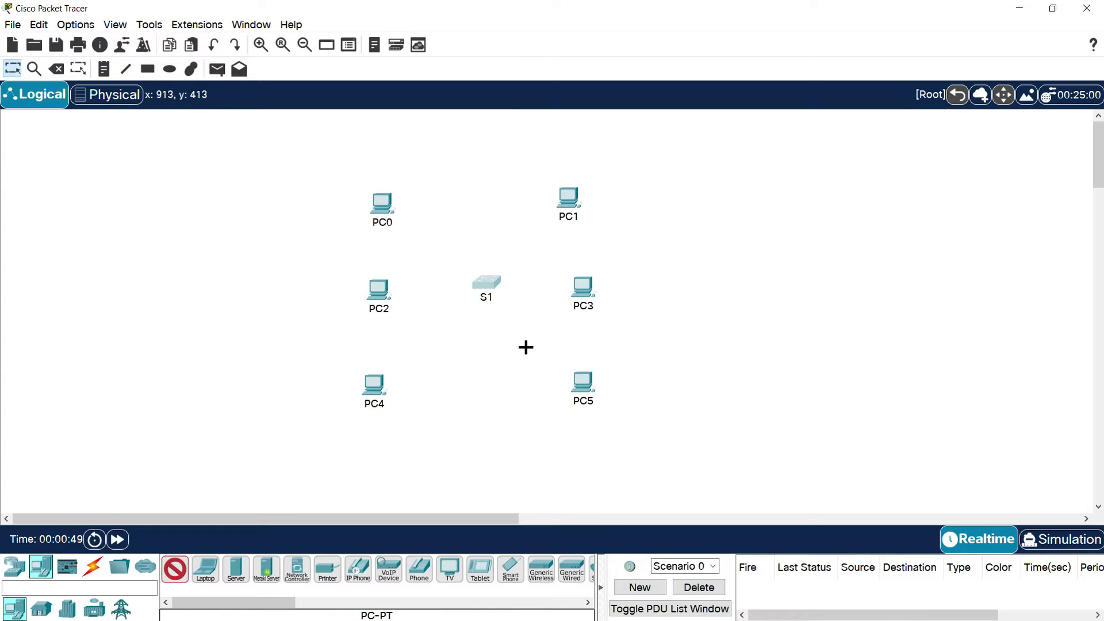
{"action": "key", "text": "Escape"}
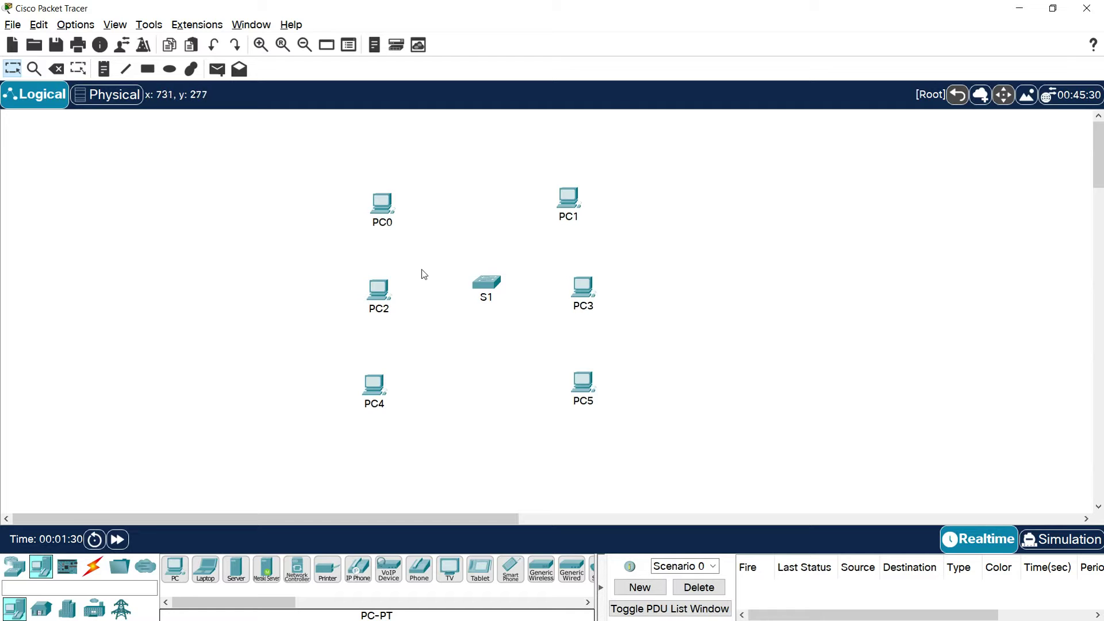
{"action": "left_click_drag", "start_coordinate": [576, 206], "coordinate": [589, 200]}
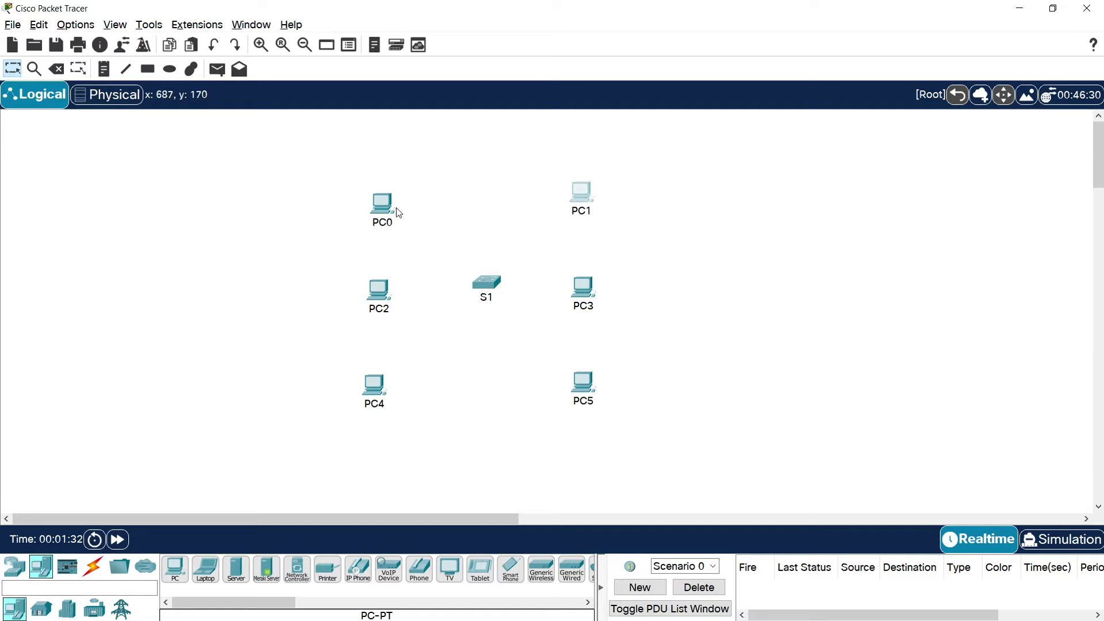
{"action": "left_click_drag", "start_coordinate": [395, 208], "coordinate": [395, 191]}
- Connect PC0's FastEthernet0 to S1's FastEthernet0/1 with a copper straight-through cable
{"action": "left_click", "coordinate": [92, 566]}
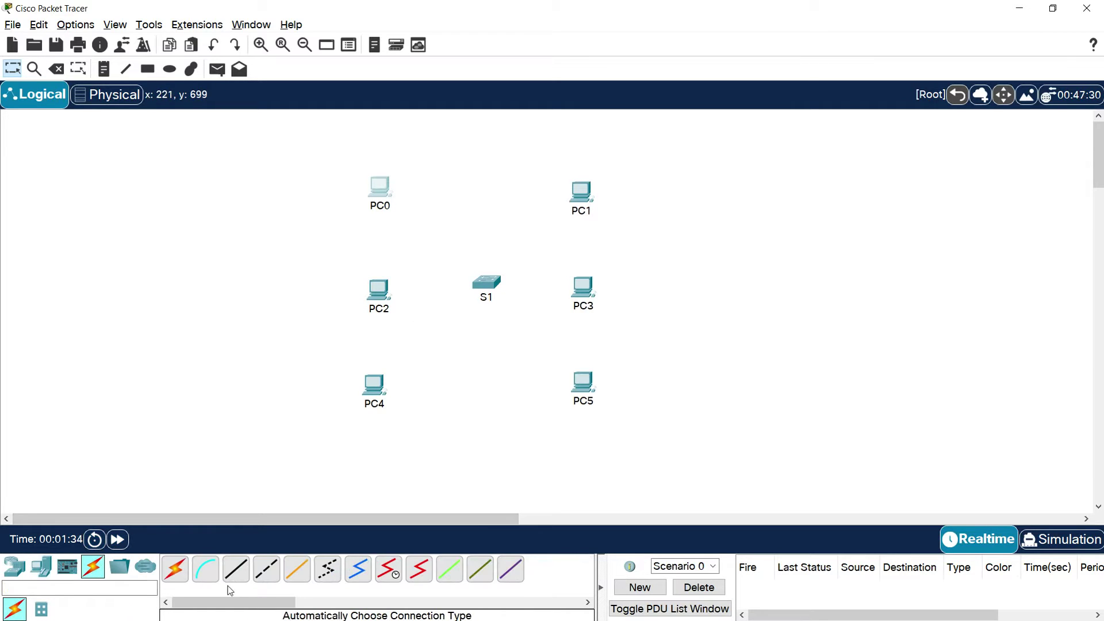
{"action": "left_click", "coordinate": [239, 575]}
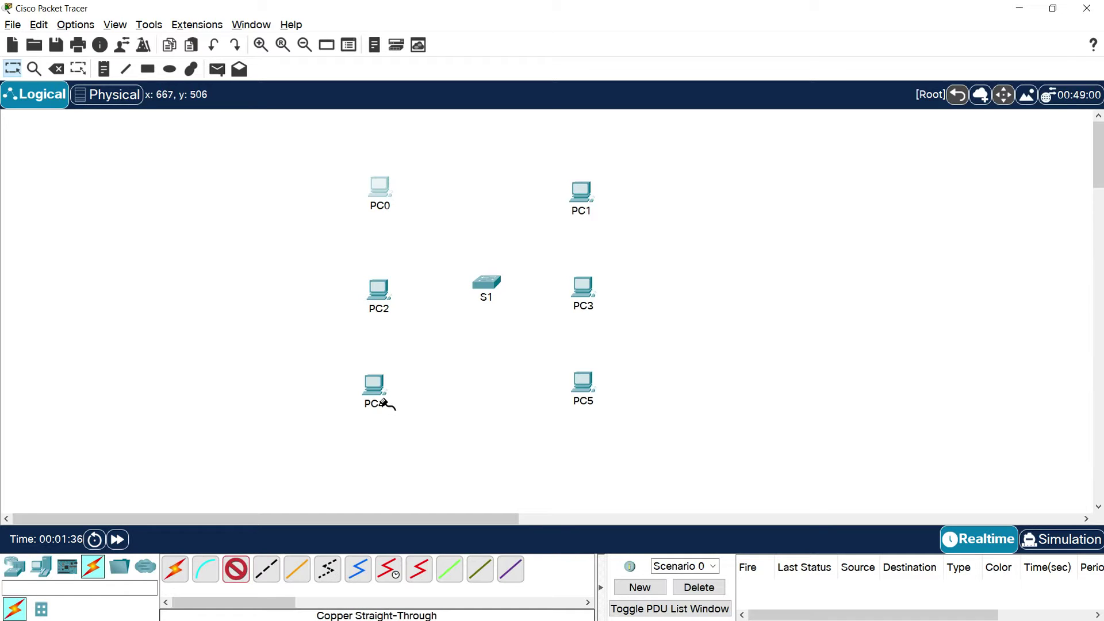
{"action": "left_click", "coordinate": [381, 187]}
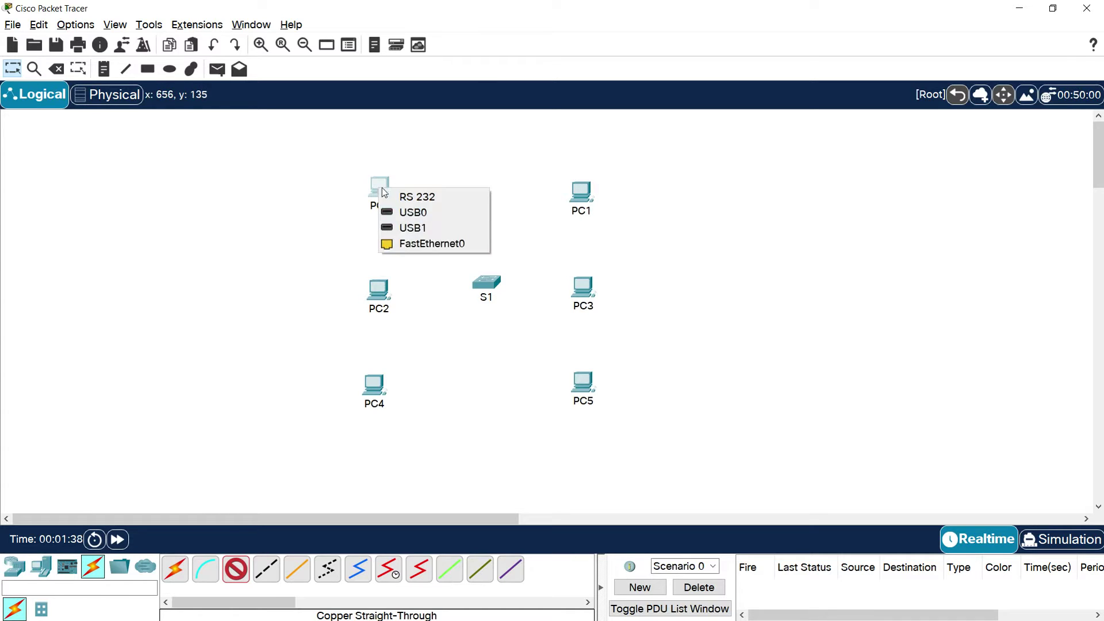
{"action": "left_click", "coordinate": [433, 245]}
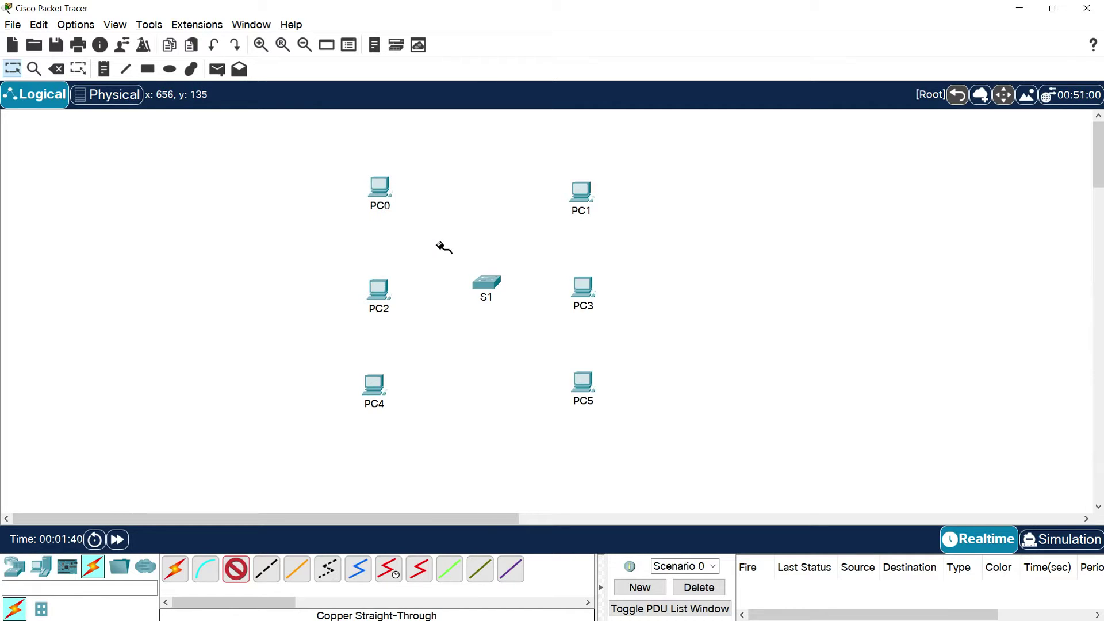
{"action": "left_click", "coordinate": [486, 284]}
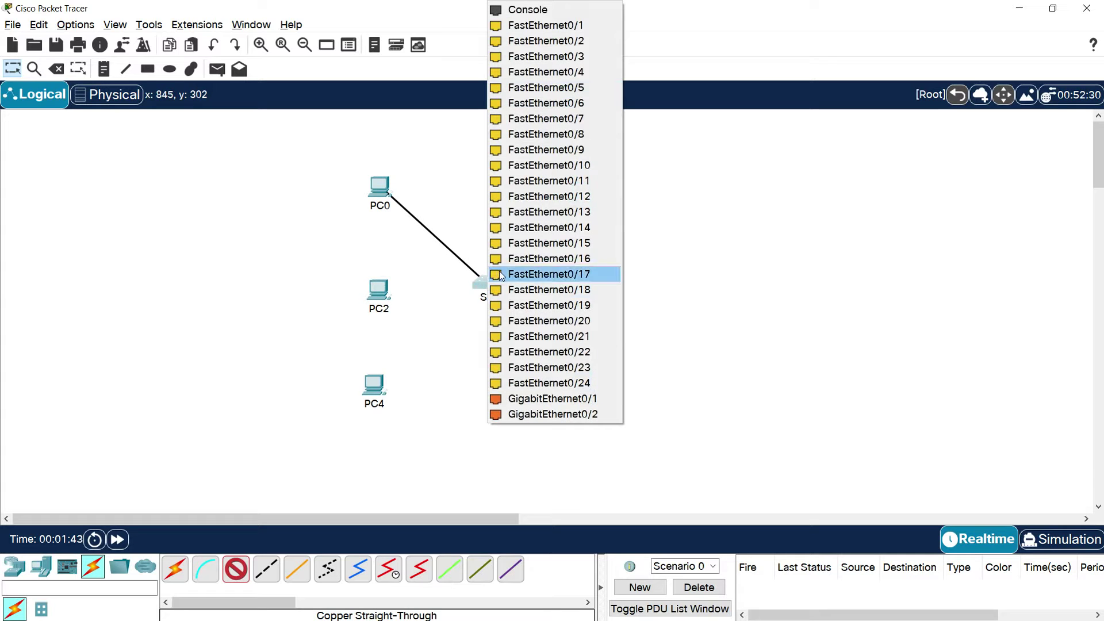
{"action": "left_click", "coordinate": [532, 26]}
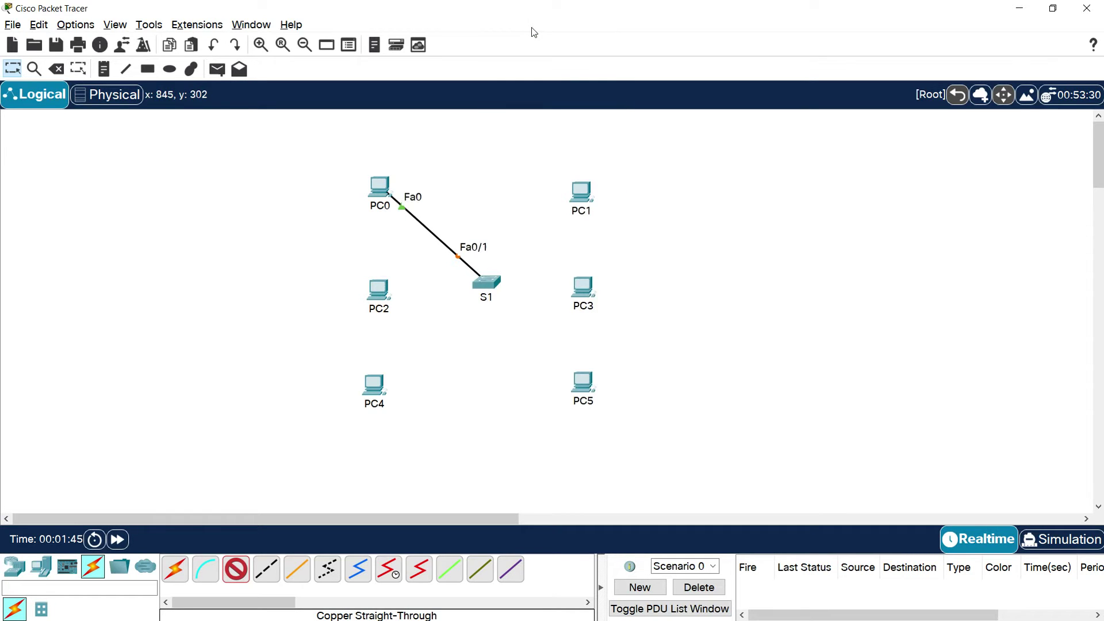
- Connect PC1's FastEthernet0 to S1's FastEthernet0/2 with a copper straight-through cable
{"action": "left_click", "coordinate": [582, 195]}
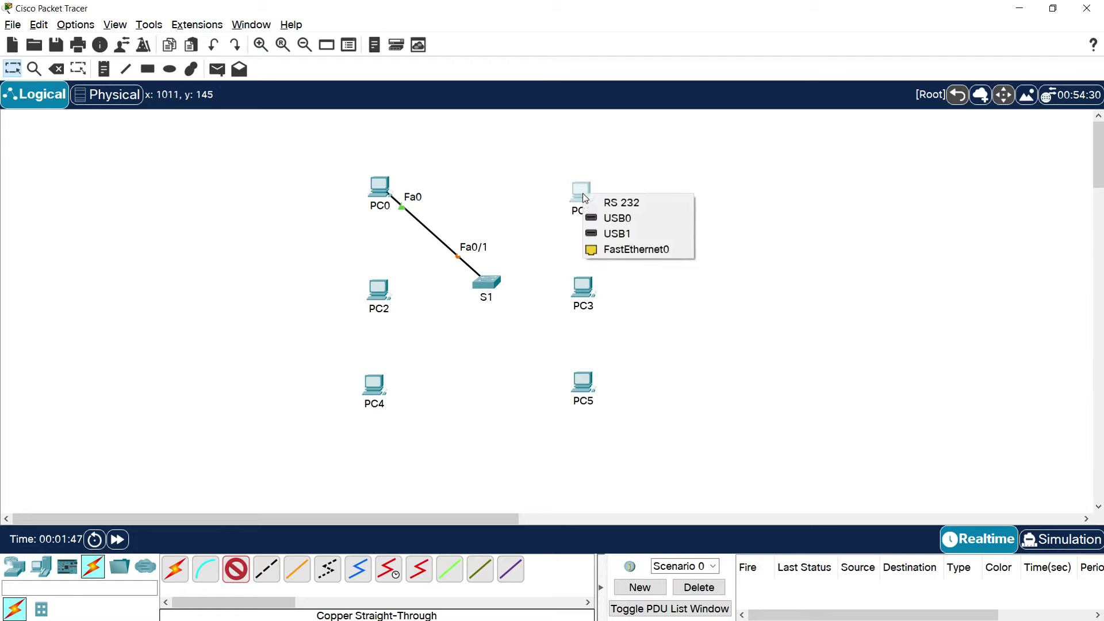
{"action": "left_click", "coordinate": [642, 257]}
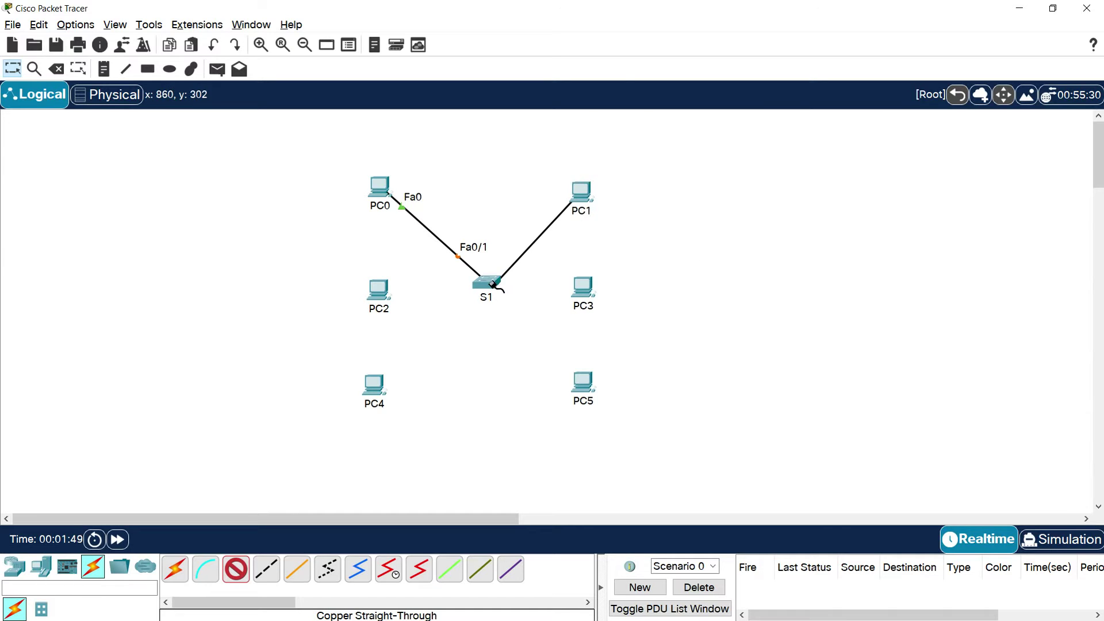
{"action": "left_click", "coordinate": [491, 284]}
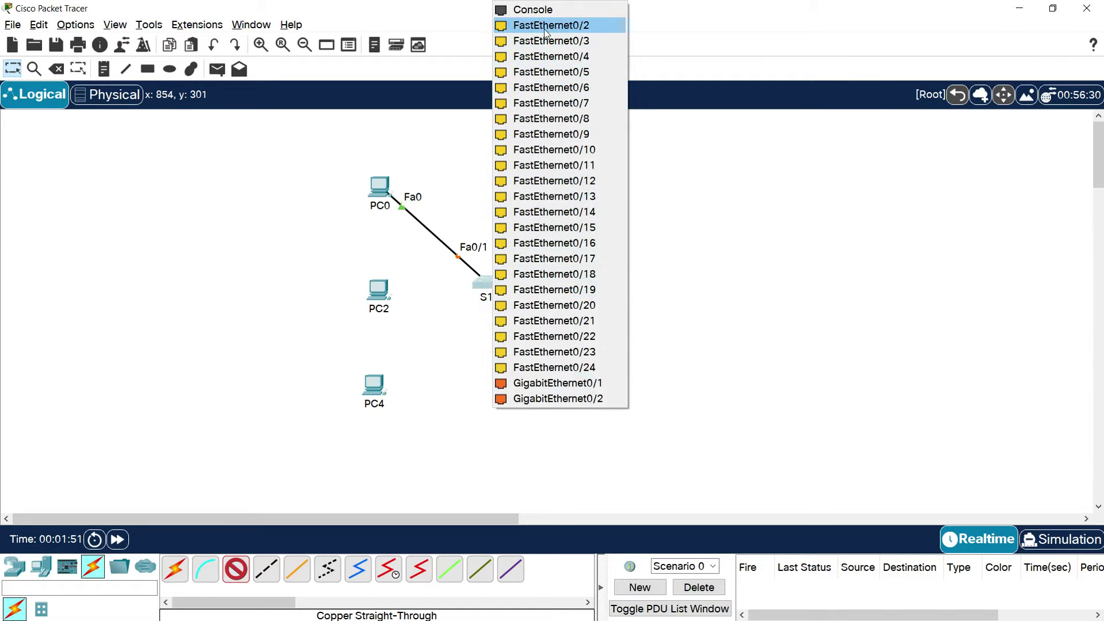
{"action": "left_click", "coordinate": [566, 25]}
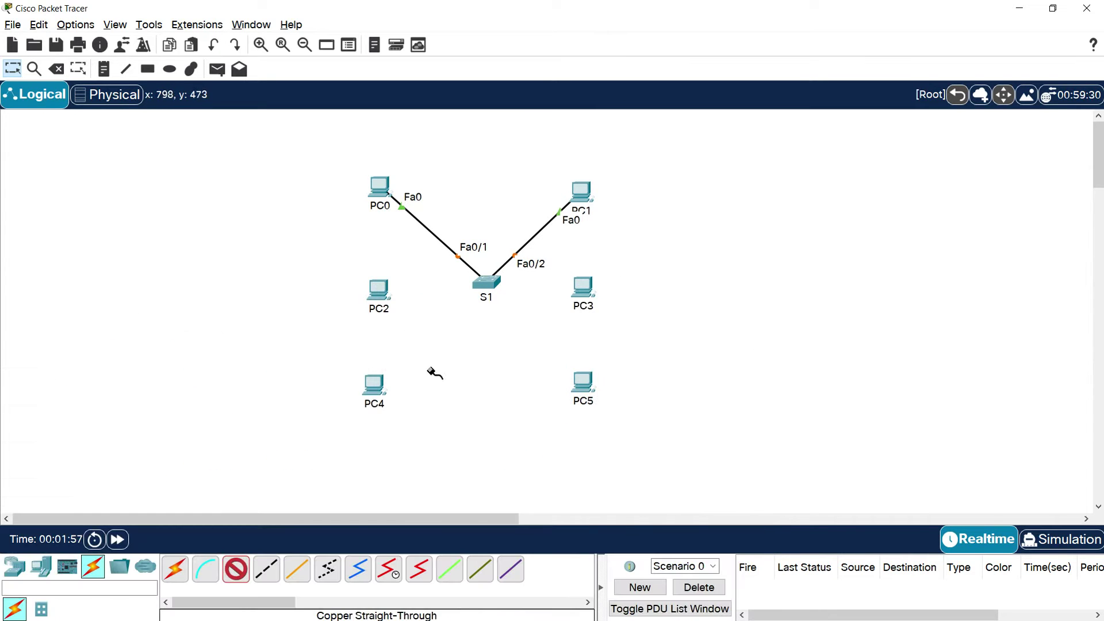
- Connect PC2's FastEthernet0 to S1's FastEthernet0/9 with a copper straight-through cable
{"action": "left_click", "coordinate": [378, 290]}
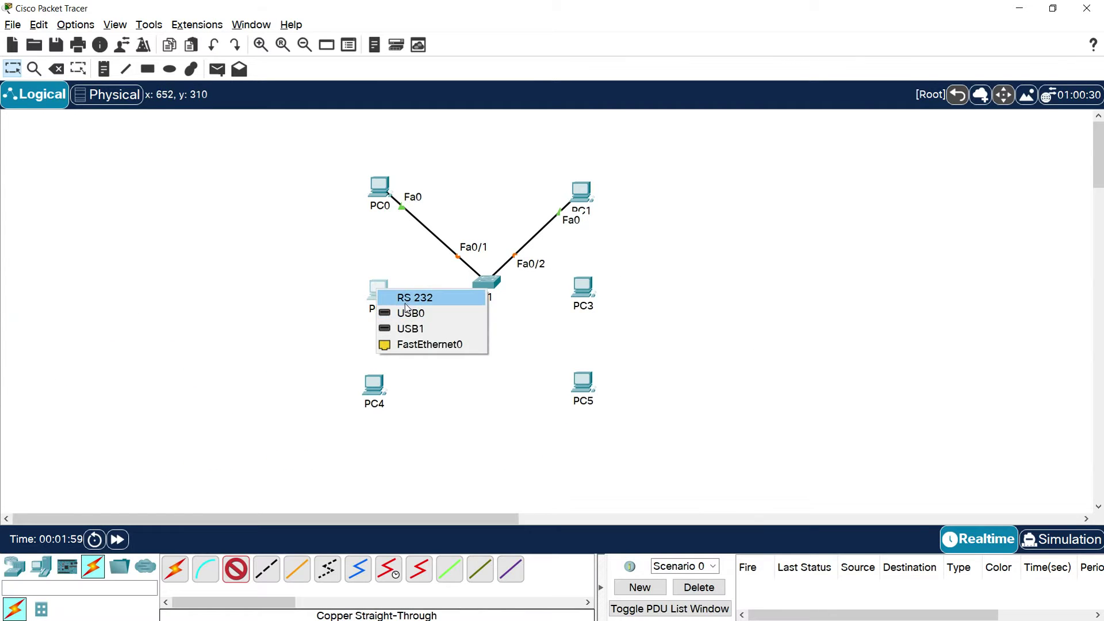
{"action": "left_click", "coordinate": [428, 343]}
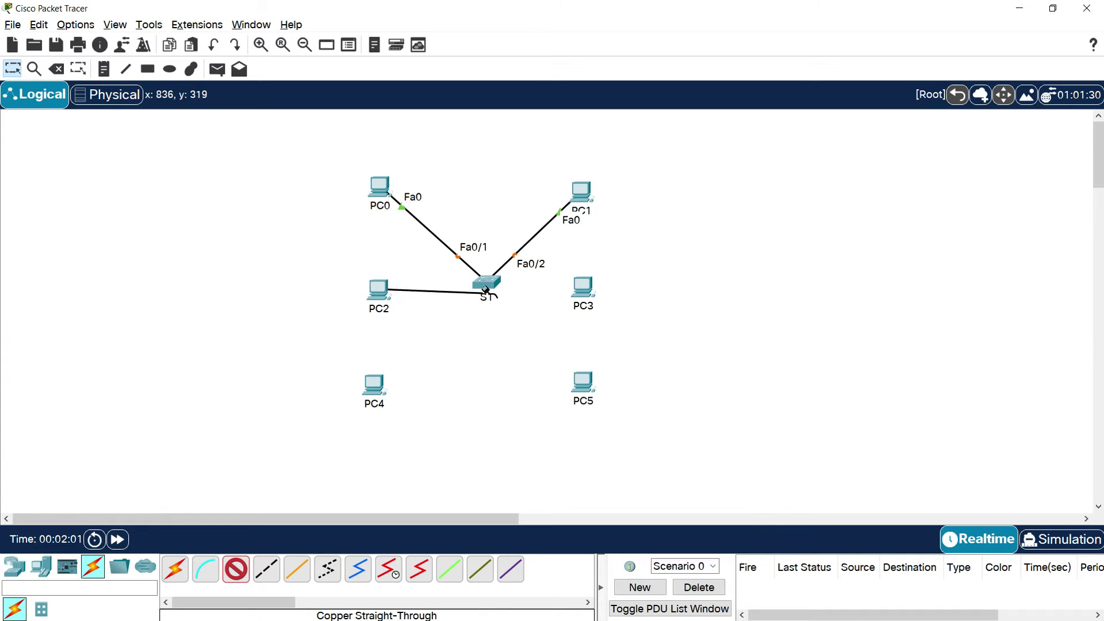
{"action": "left_click", "coordinate": [489, 284]}
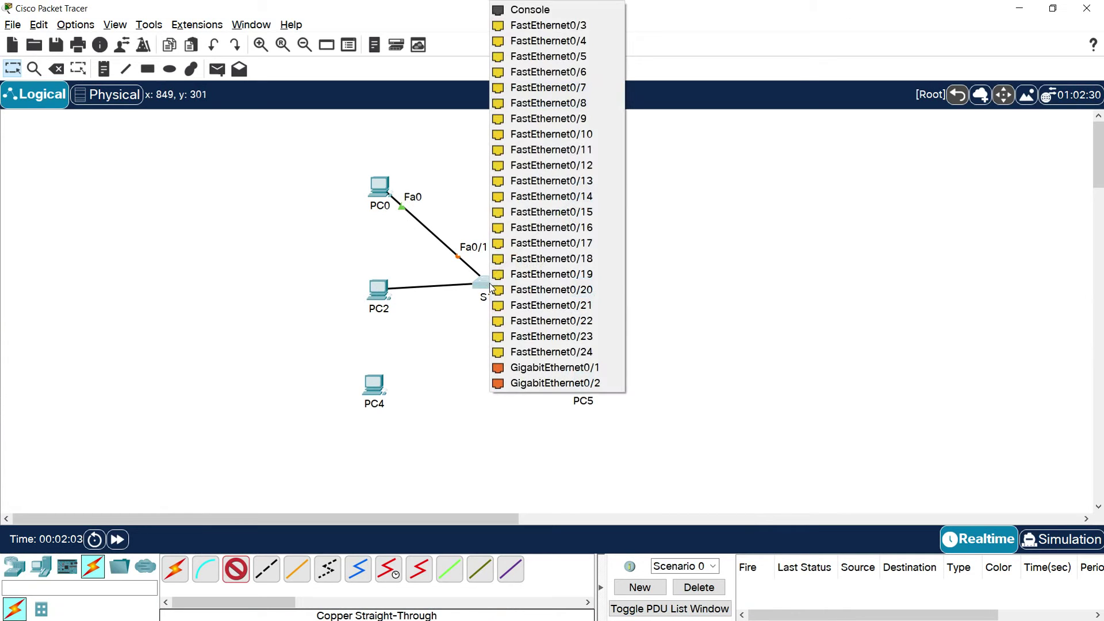
{"action": "left_click", "coordinate": [543, 121]}
- Connect PC3's FastEthernet0 to S1's FastEthernet0/10 with a copper straight-through cable
{"action": "left_click", "coordinate": [585, 288]}
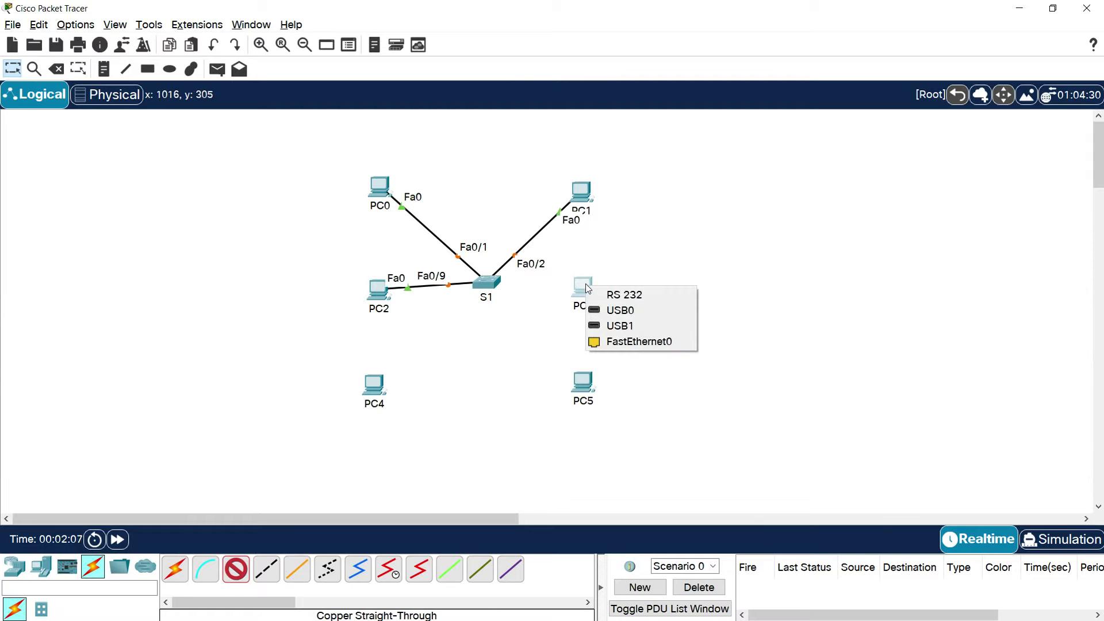
{"action": "left_click", "coordinate": [608, 341]}
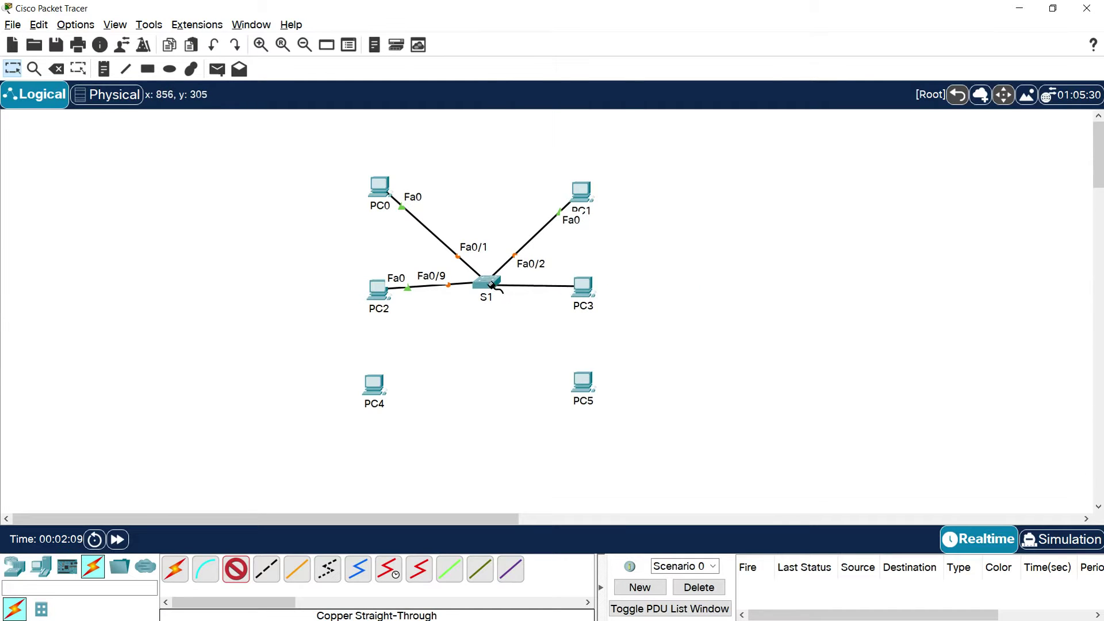
{"action": "left_click", "coordinate": [490, 284]}
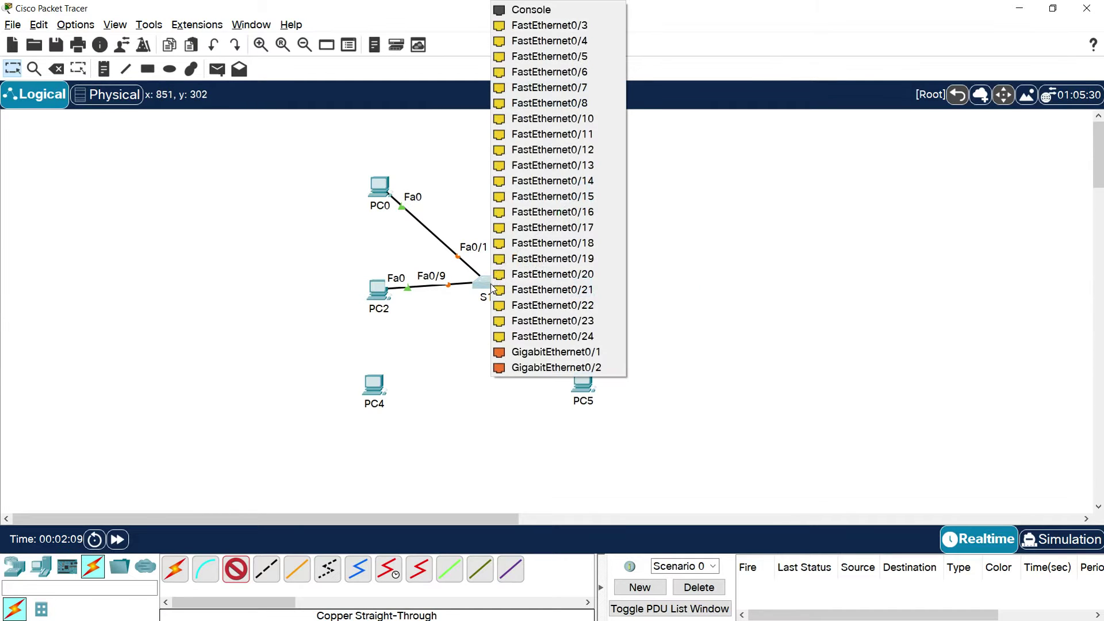
{"action": "left_click", "coordinate": [544, 119]}
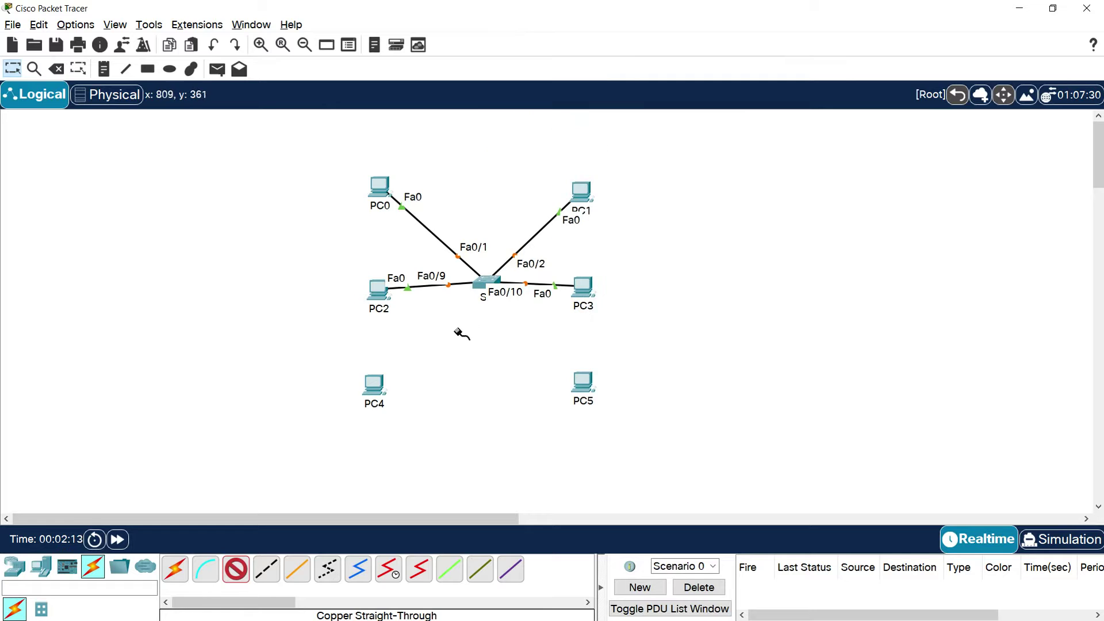
- Connect PC4's FastEthernet0 to S1's FastEthernet0/18 with a copper straight-through cable
{"action": "left_click", "coordinate": [375, 386]}
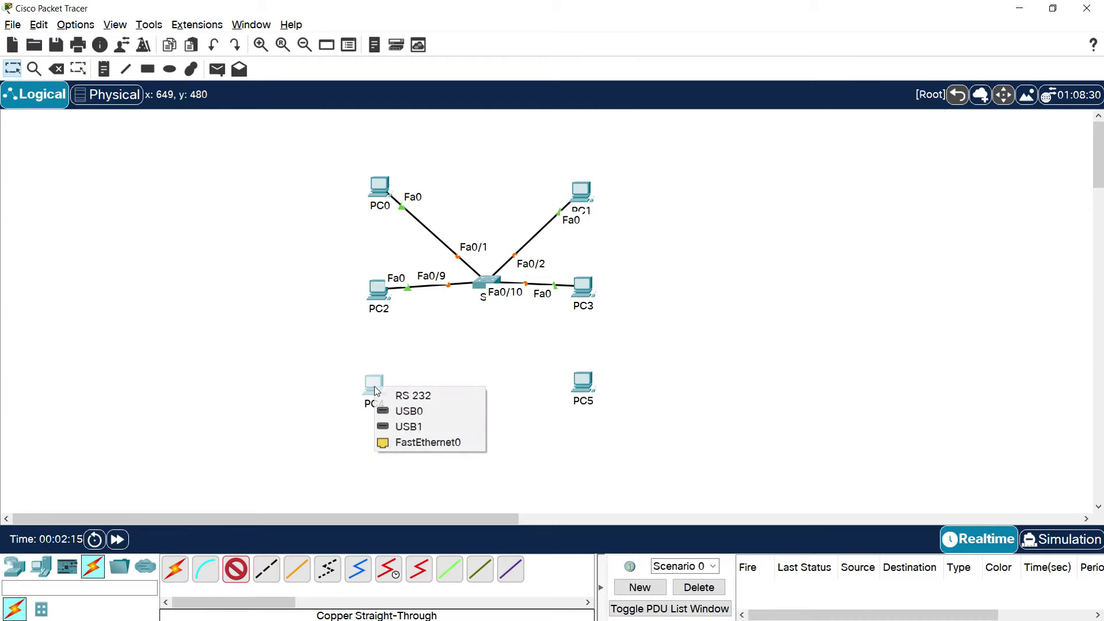
{"action": "left_click", "coordinate": [413, 443]}
{"action": "left_click", "coordinate": [486, 281]}
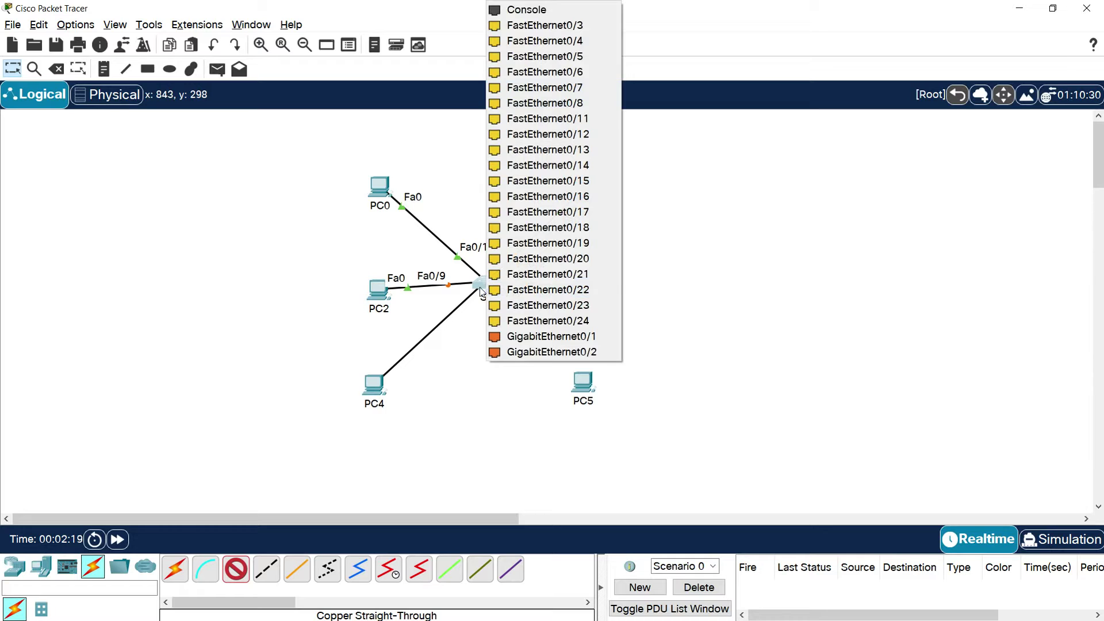
{"action": "left_click", "coordinate": [546, 229]}
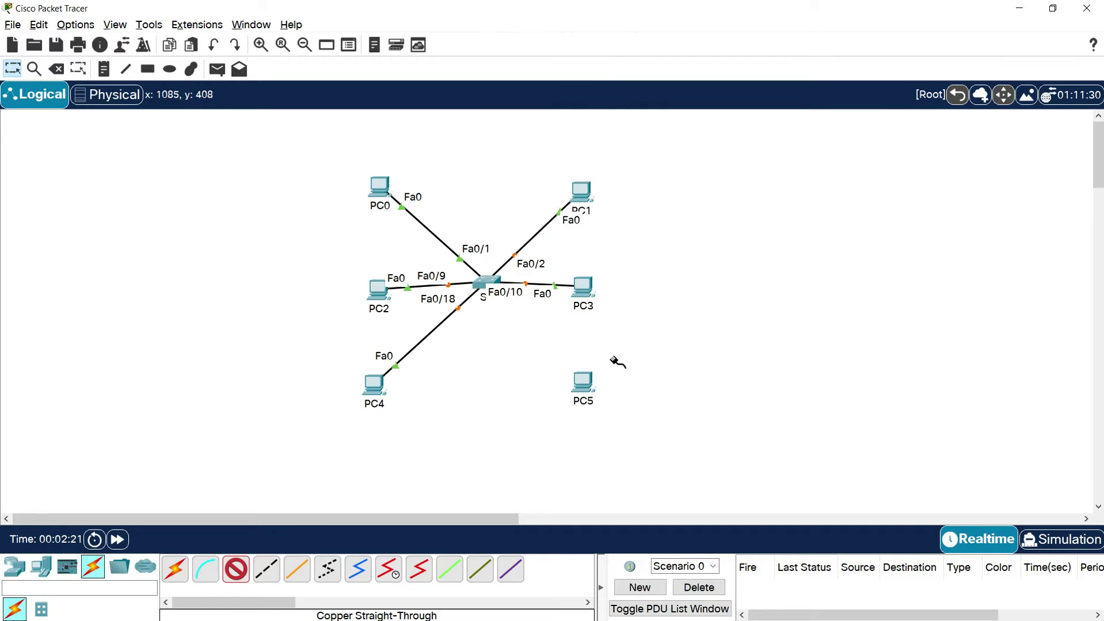
- Connect PC5's FastEthernet0 to S1's FastEthernet0/19 with a copper straight-through cable and leave the cabling tool
{"action": "left_click", "coordinate": [583, 381]}
{"action": "left_click", "coordinate": [627, 442]}
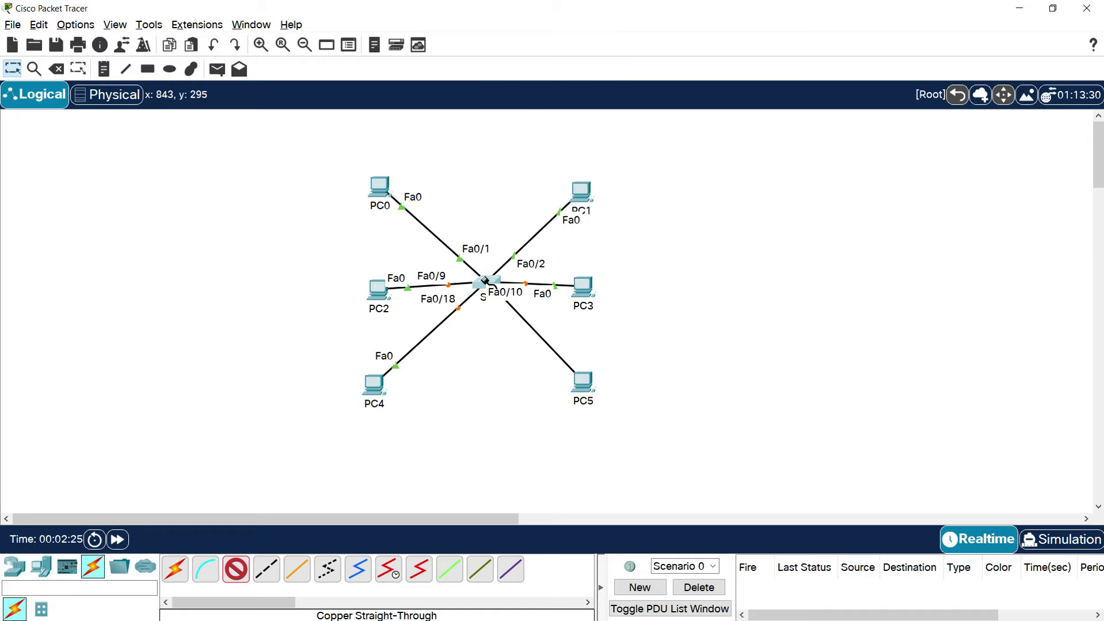
{"action": "left_click", "coordinate": [487, 283]}
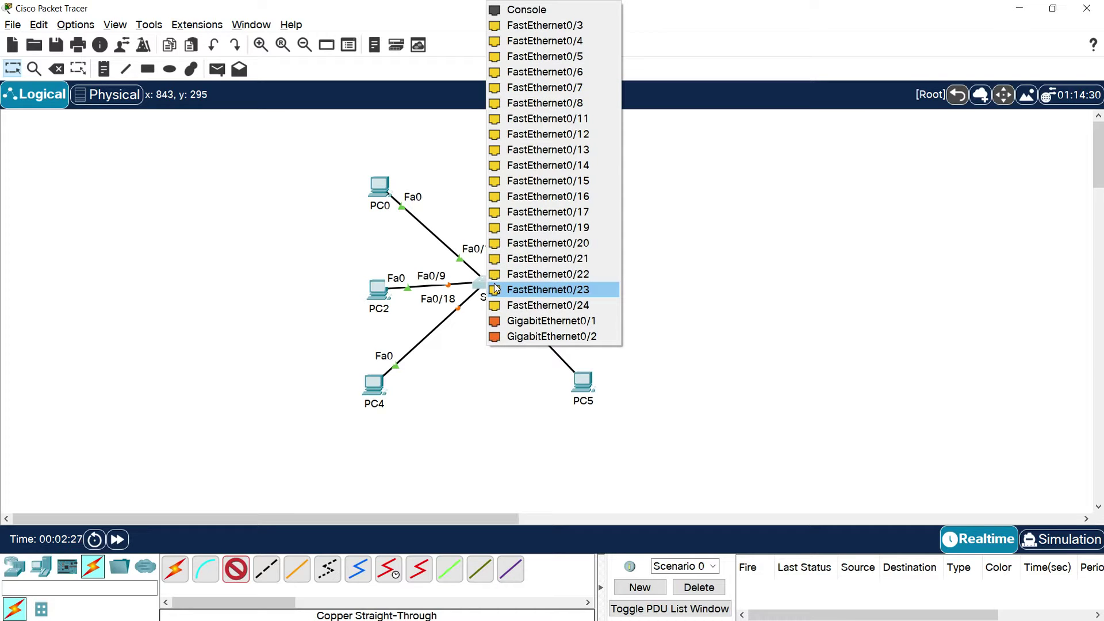
{"action": "left_click", "coordinate": [562, 228]}
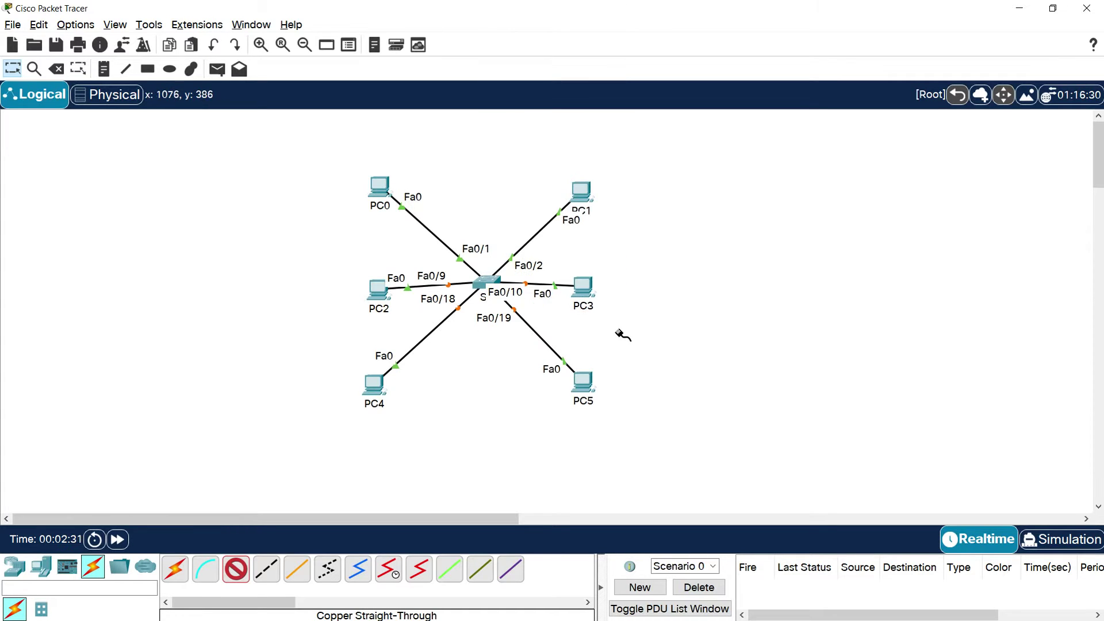
{"action": "key", "text": "Escape"}
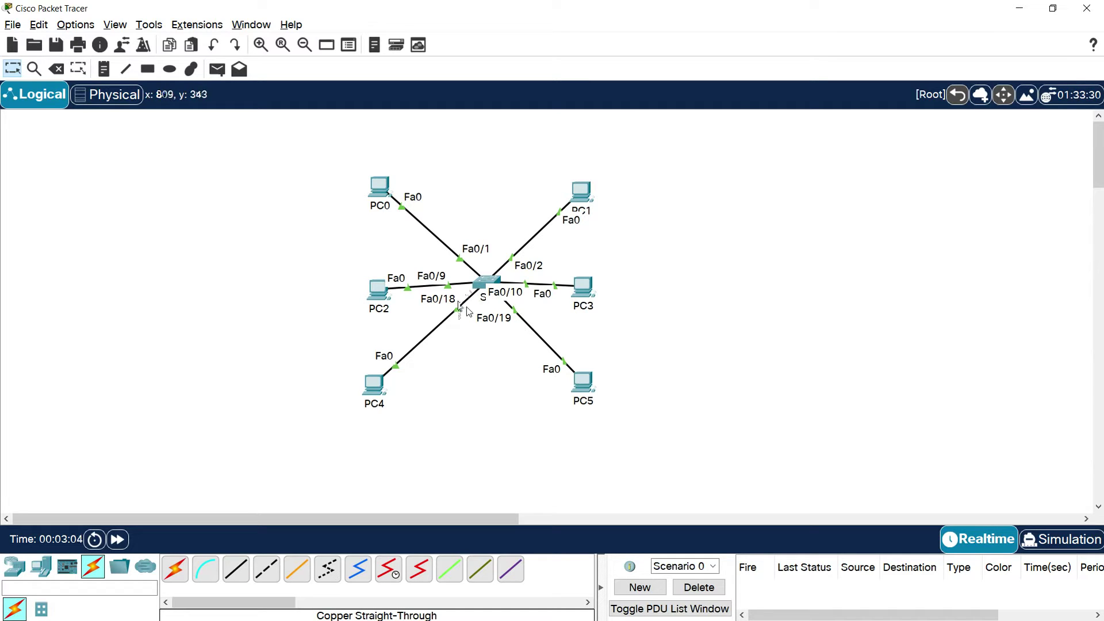
- Move the switch end of PC4's cable to port FastEthernet0/17 on S1
{"action": "left_click", "coordinate": [456, 311]}
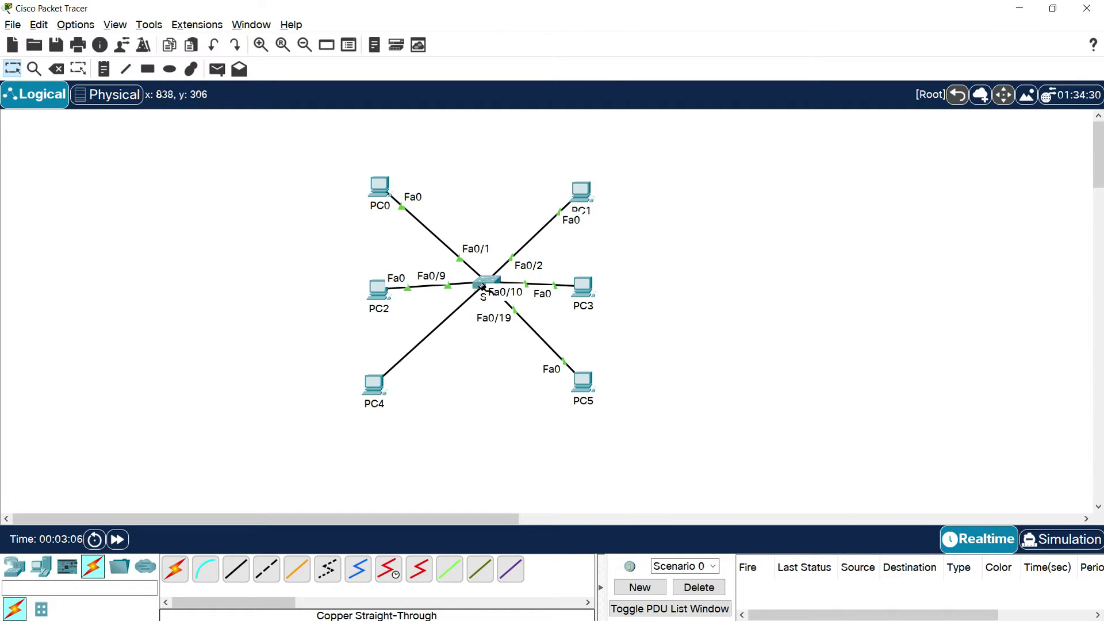
{"action": "left_click", "coordinate": [483, 286]}
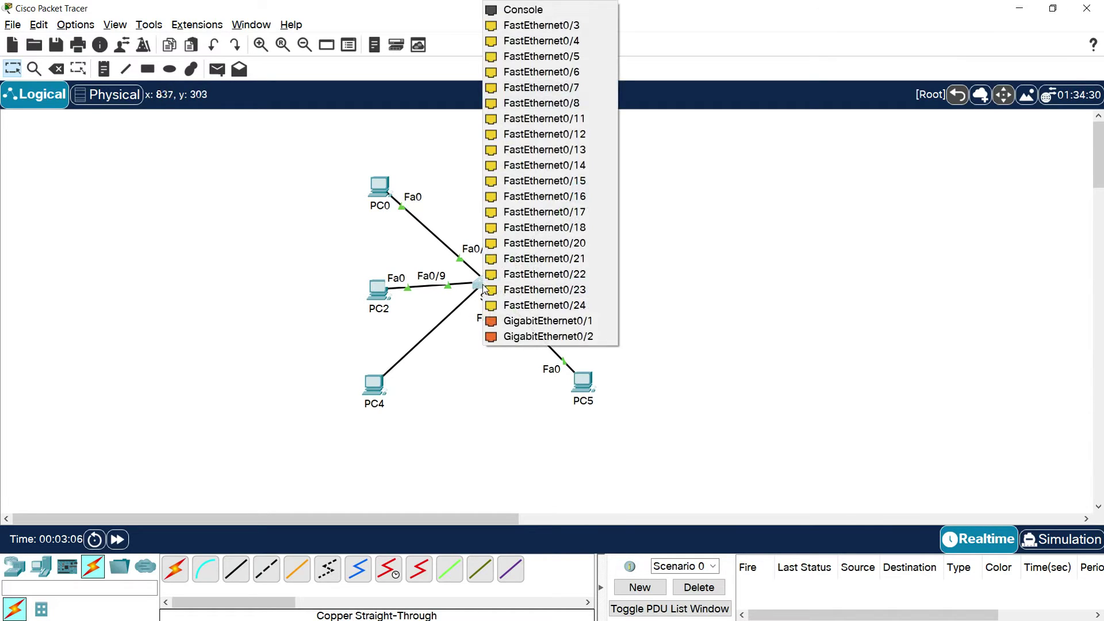
{"action": "left_click", "coordinate": [541, 212]}
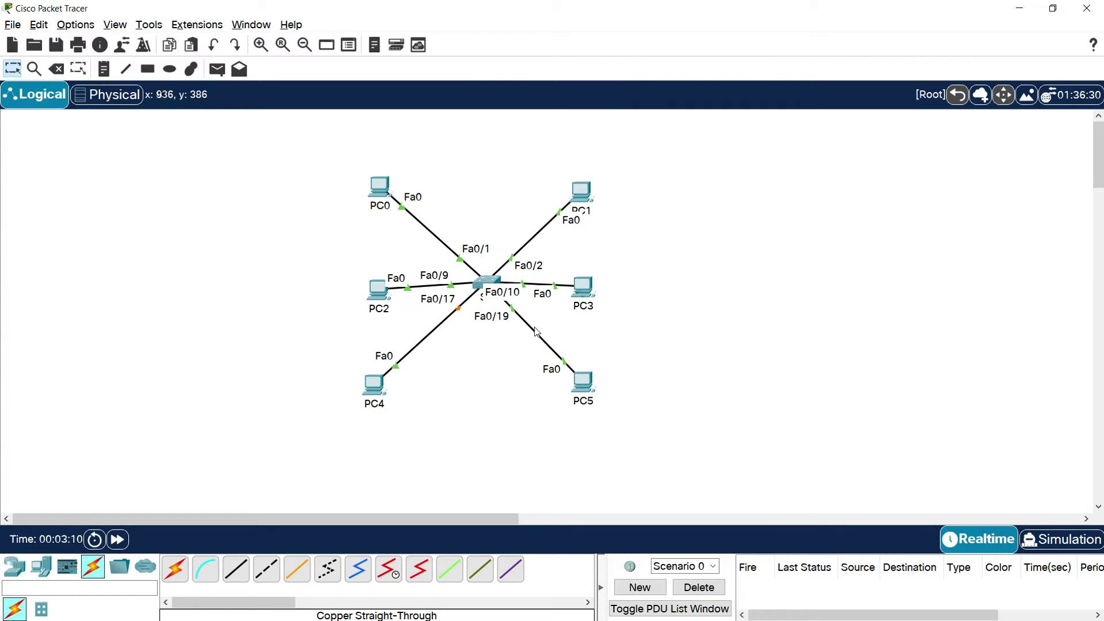
- Move the switch end of PC5's cable to port FastEthernet0/18 on S1
{"action": "left_click", "coordinate": [513, 309]}
{"action": "left_click", "coordinate": [492, 280]}
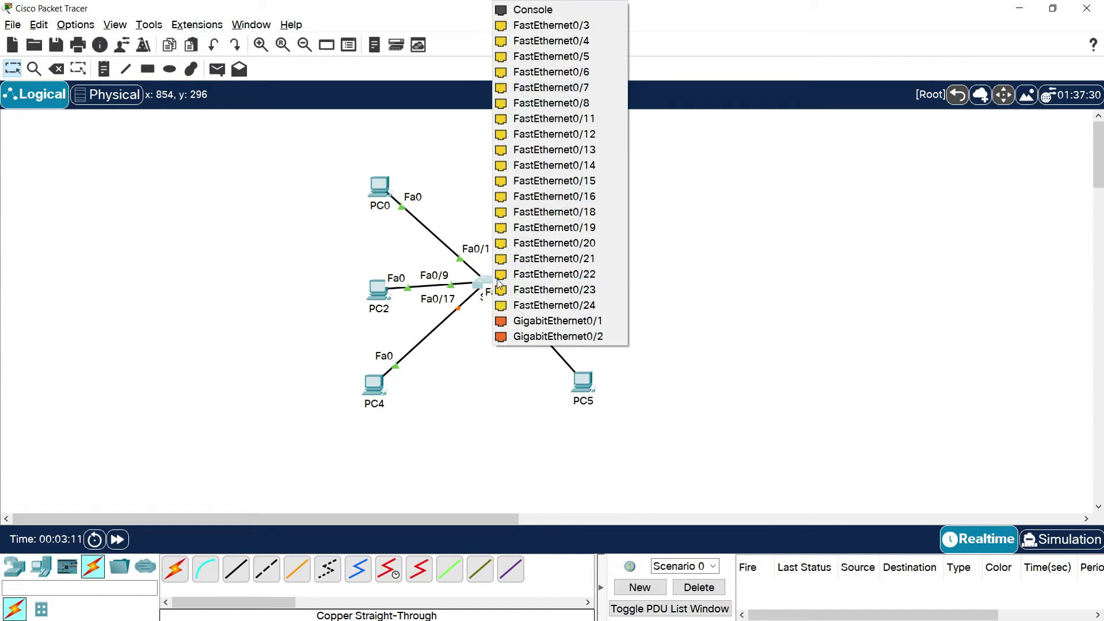
{"action": "left_click", "coordinate": [573, 217]}
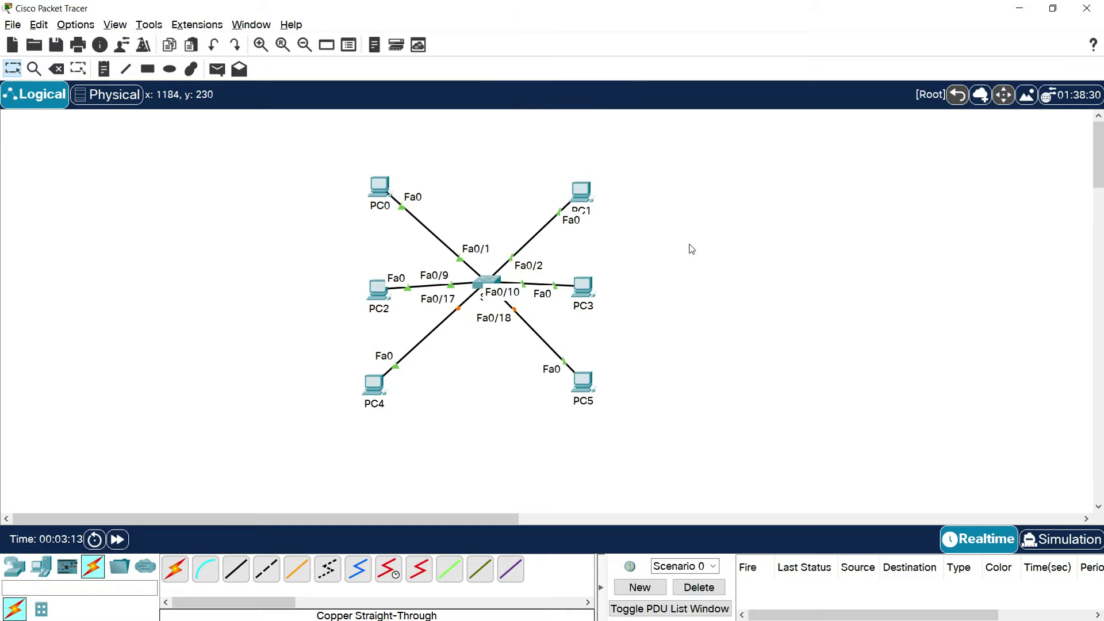
{"action": "left_click_drag", "start_coordinate": [325, 150], "coordinate": [607, 229]}
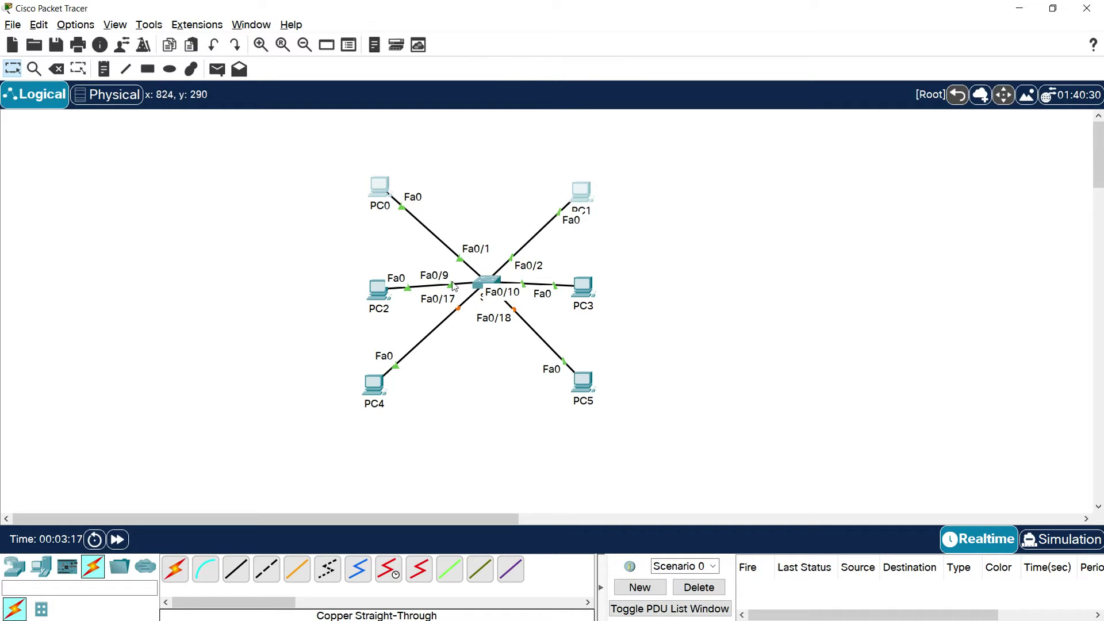
{"action": "left_click_drag", "start_coordinate": [352, 261], "coordinate": [612, 293]}
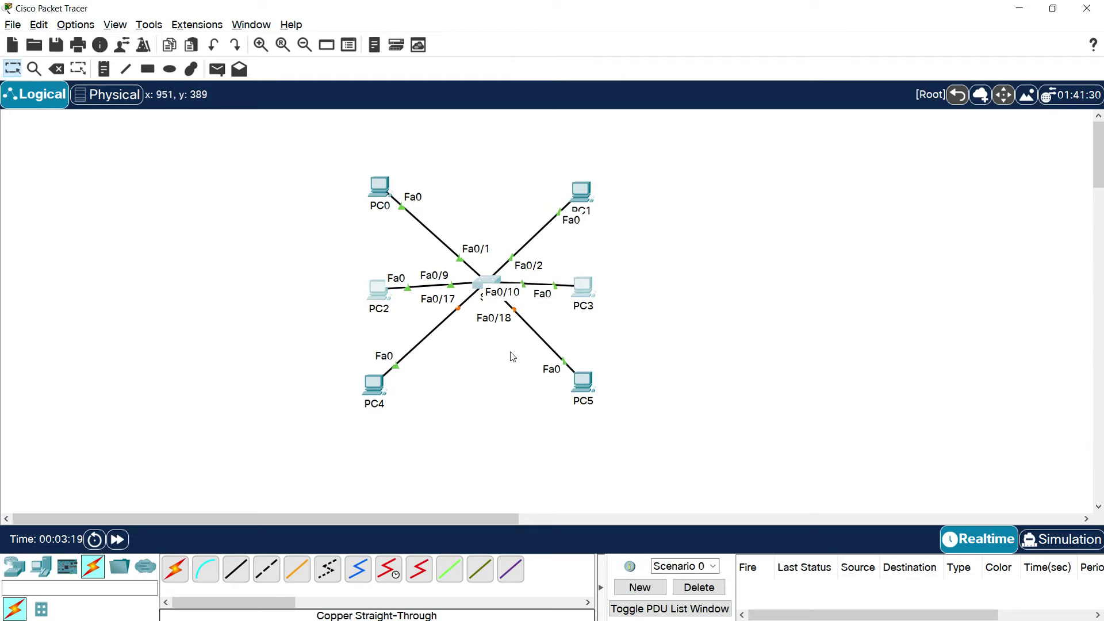
{"action": "left_click_drag", "start_coordinate": [335, 348], "coordinate": [611, 431]}
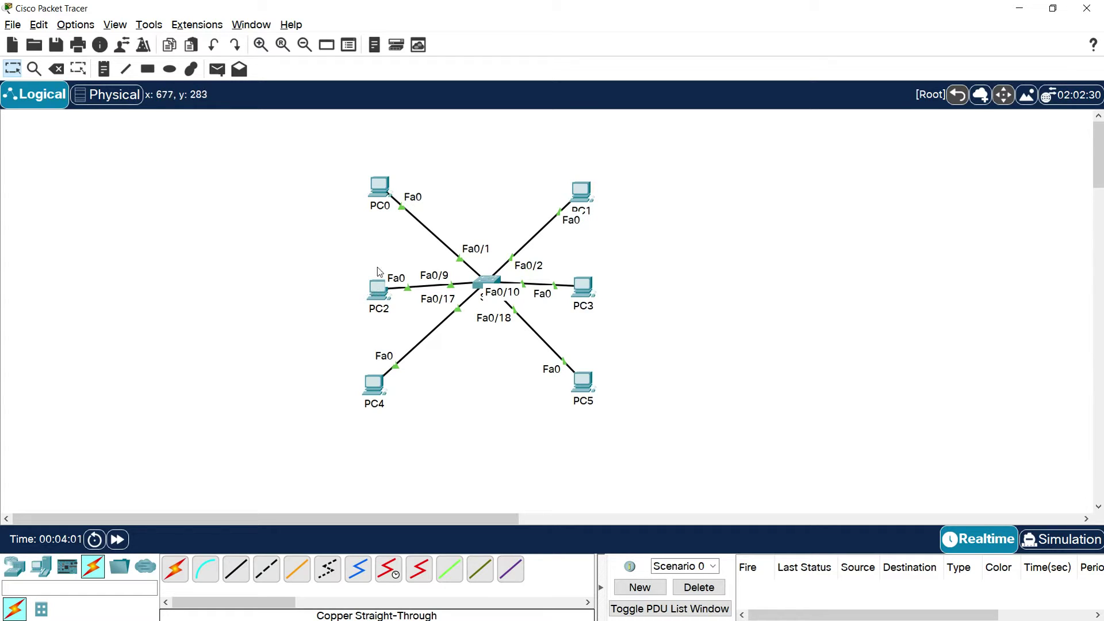
- Rename PC0 as Student1, nudging it slightly on the canvas, and rename PC1 as Student2
{"action": "left_click_drag", "start_coordinate": [381, 188], "coordinate": [352, 219]}
{"action": "left_click", "coordinate": [377, 213]}
{"action": "type", "text": "Student1"}
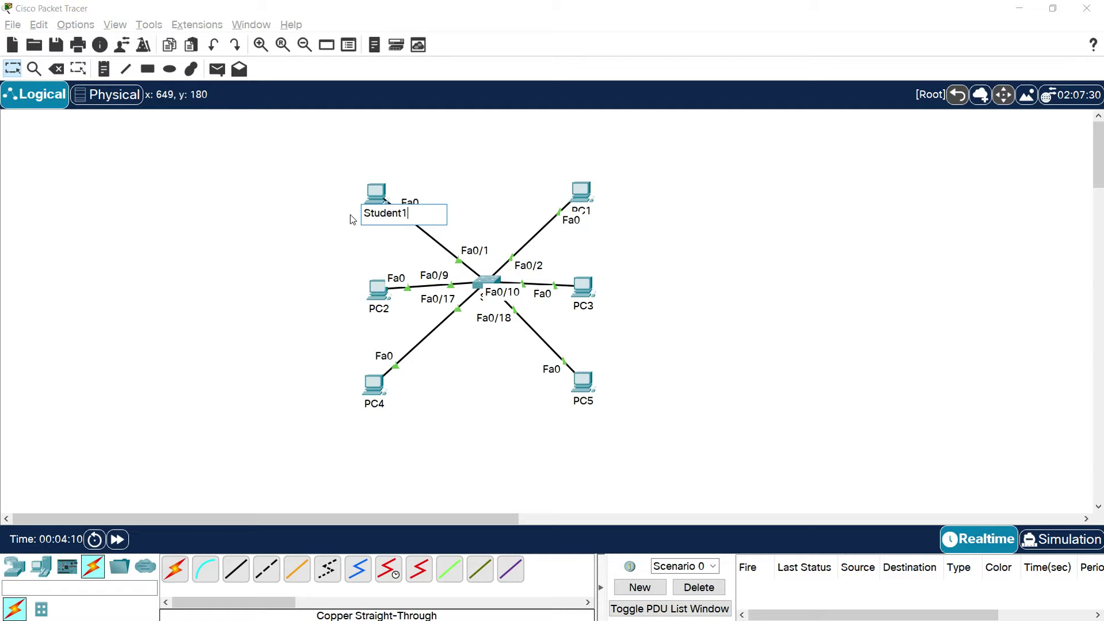
{"action": "left_click_drag", "start_coordinate": [420, 218], "coordinate": [344, 219]}
{"action": "key", "text": "ctrl+c"}
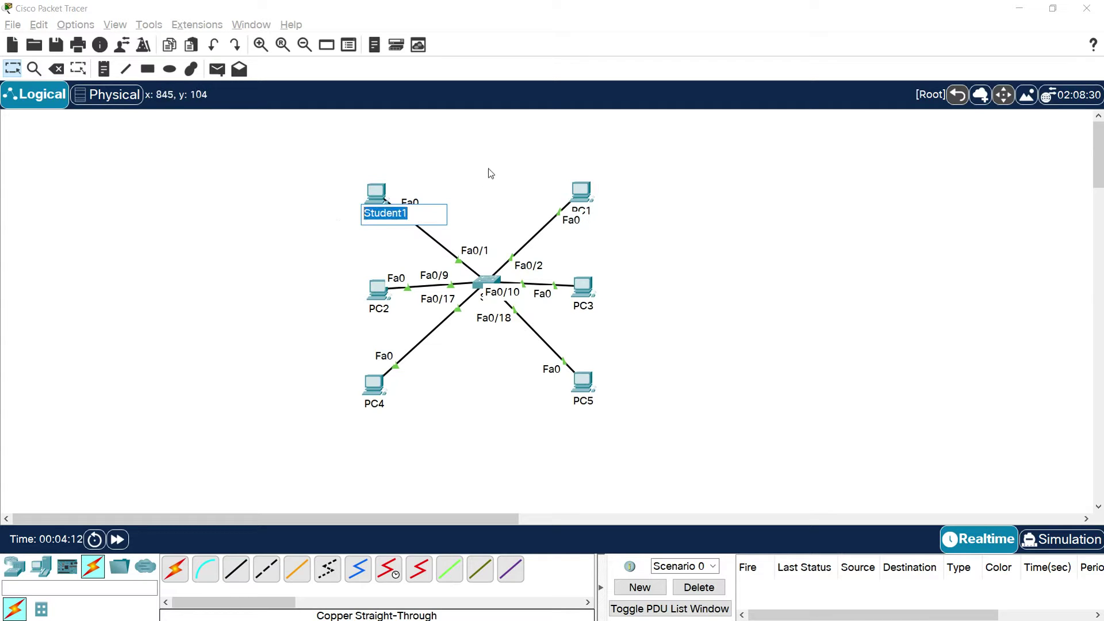
{"action": "left_click", "coordinate": [586, 213]}
{"action": "key", "text": "ctrl+v"}
{"action": "left_click", "coordinate": [629, 257]}
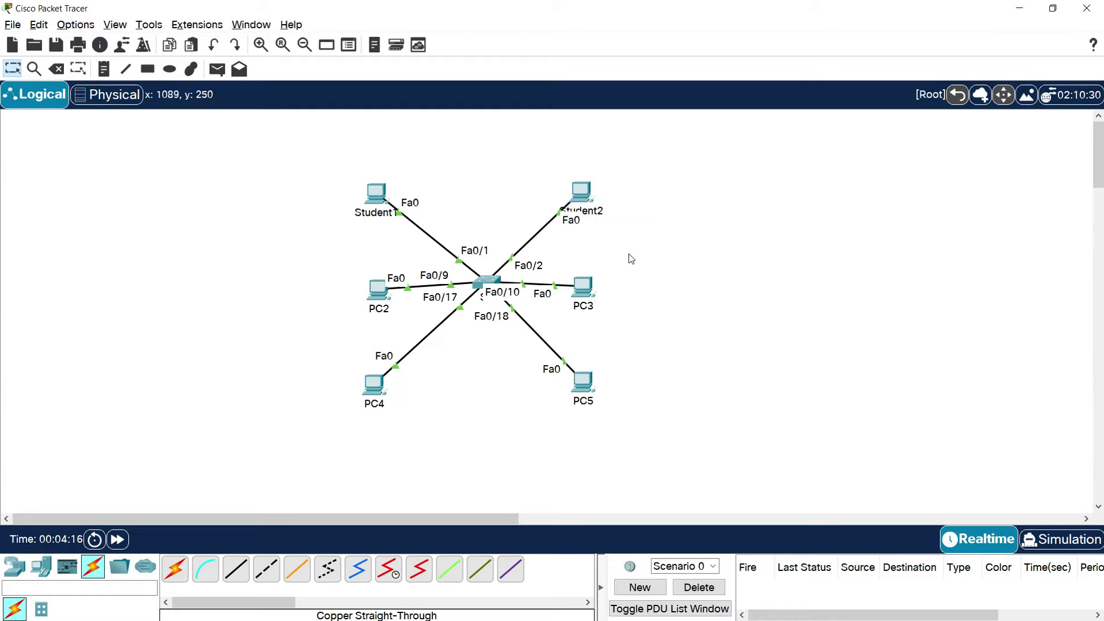
- Reposition the Student1 and Student2 PCs higher on the canvas to spread out the topology
{"action": "mouse_move", "coordinate": [588, 198]}
{"action": "left_mouse_down"}
{"action": "mouse_move", "coordinate": [592, 187]}
{"action": "mouse_move", "coordinate": [585, 196]}
{"action": "left_mouse_up"}
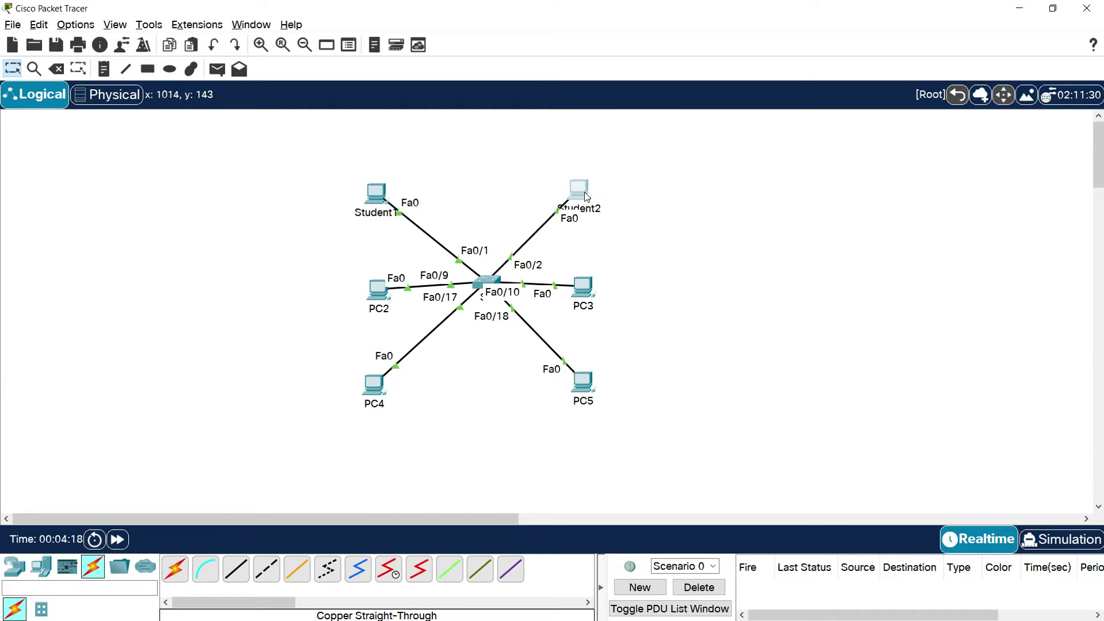
{"action": "left_click_drag", "start_coordinate": [382, 203], "coordinate": [391, 190]}
{"action": "left_click_drag", "start_coordinate": [580, 190], "coordinate": [587, 168]}
- Shift PC2 slightly outward from the switch, rename it Faculty1 and copy that name
{"action": "left_click_drag", "start_coordinate": [380, 296], "coordinate": [369, 287]}
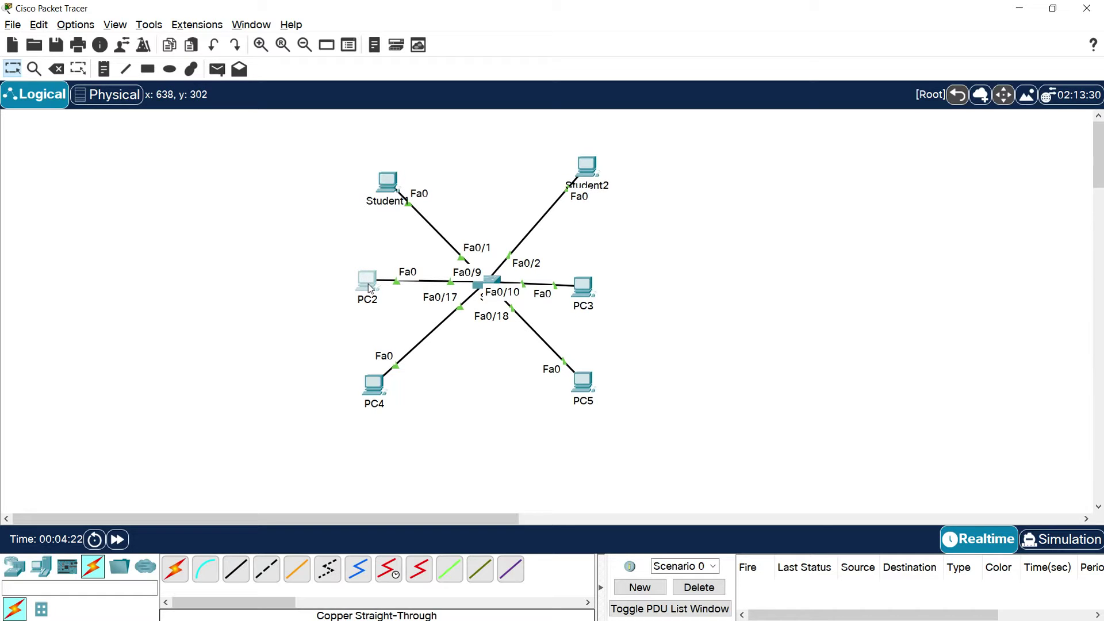
{"action": "left_click", "coordinate": [366, 300]}
{"action": "type", "text": "Faculty1"}
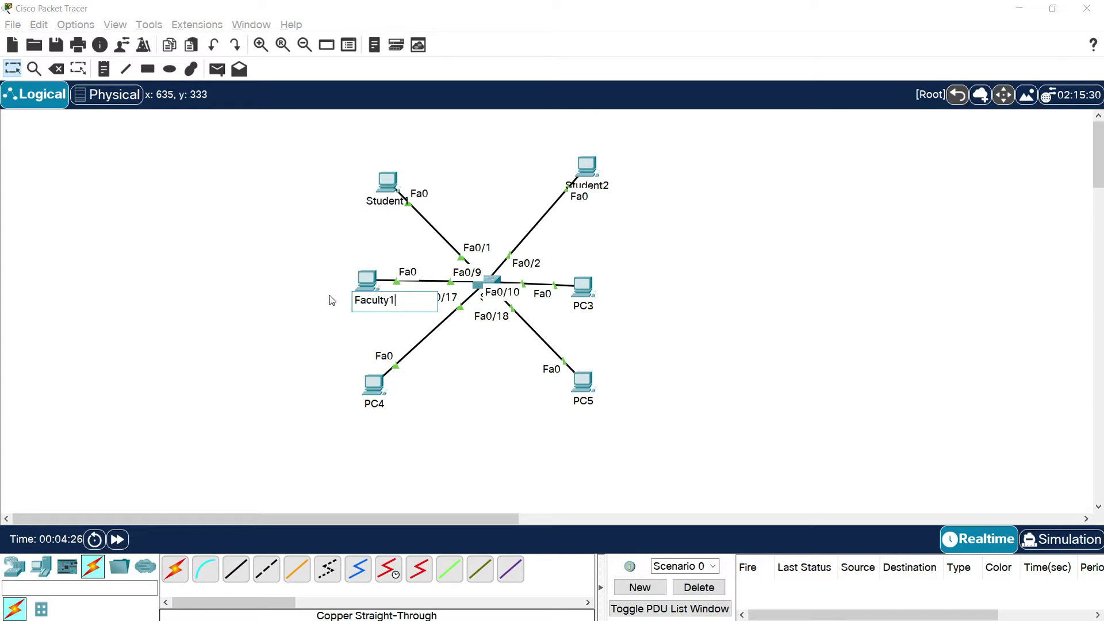
{"action": "left_click_drag", "start_coordinate": [410, 300], "coordinate": [323, 294]}
{"action": "key", "text": "ctrl+c"}
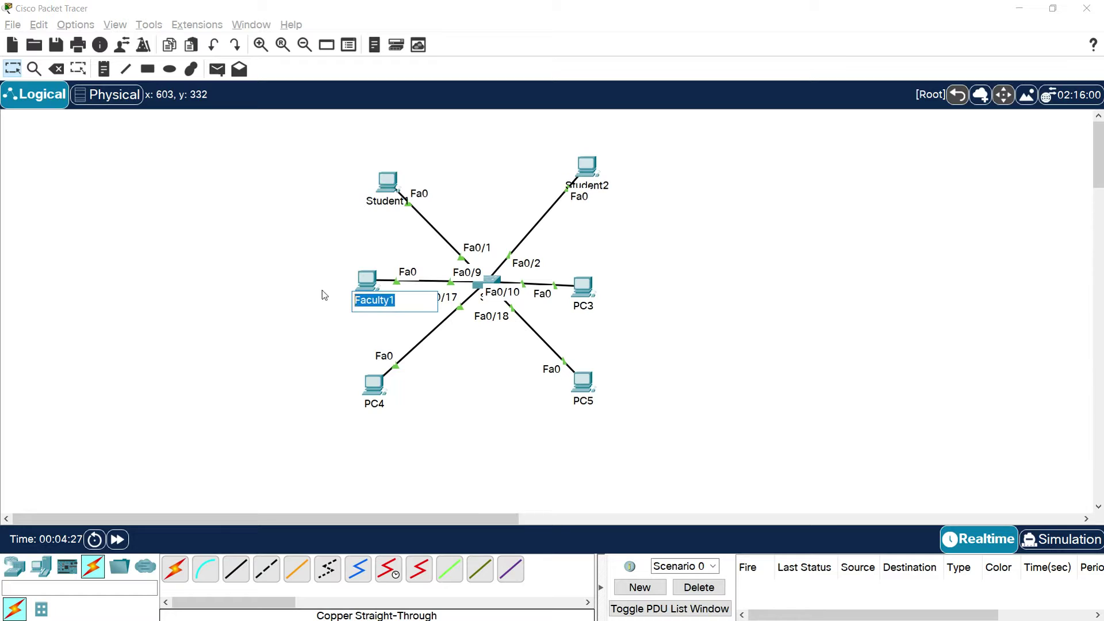
- Rename PC3 as Faculty2 and shift it slightly outward from the switch
{"action": "left_click", "coordinate": [581, 307]}
{"action": "key", "text": "ctrl+v"}
{"action": "type", "text": "2"}
{"action": "key", "text": "Return"}
{"action": "left_click_drag", "start_coordinate": [588, 294], "coordinate": [609, 294]}
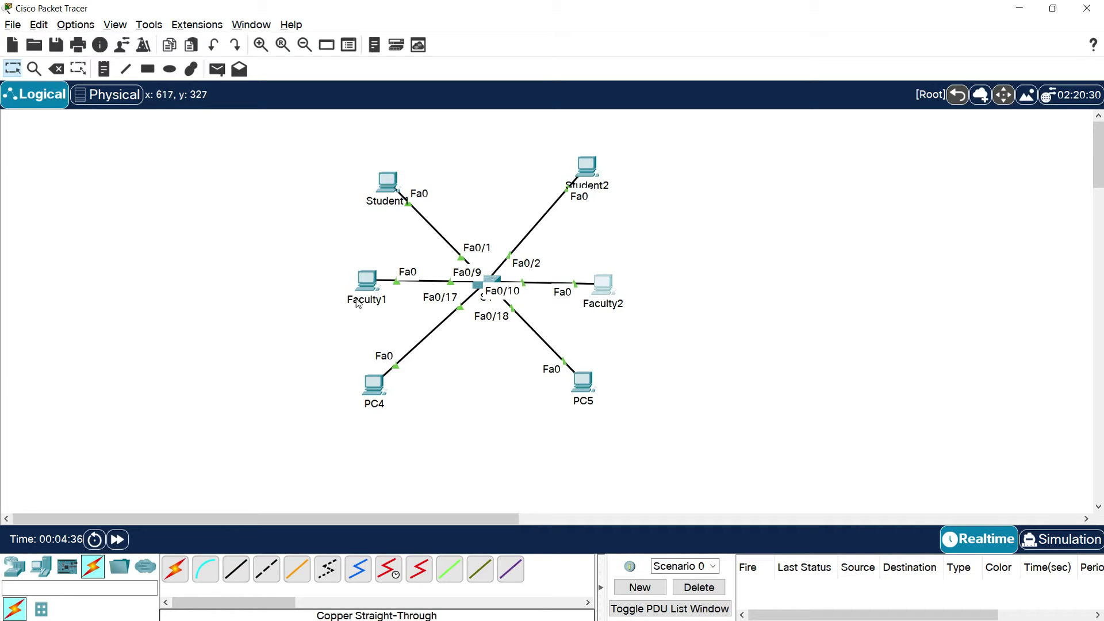
- Adjust the positions of PC4 and PC5 below the switch
{"action": "left_click_drag", "start_coordinate": [376, 387], "coordinate": [386, 378]}
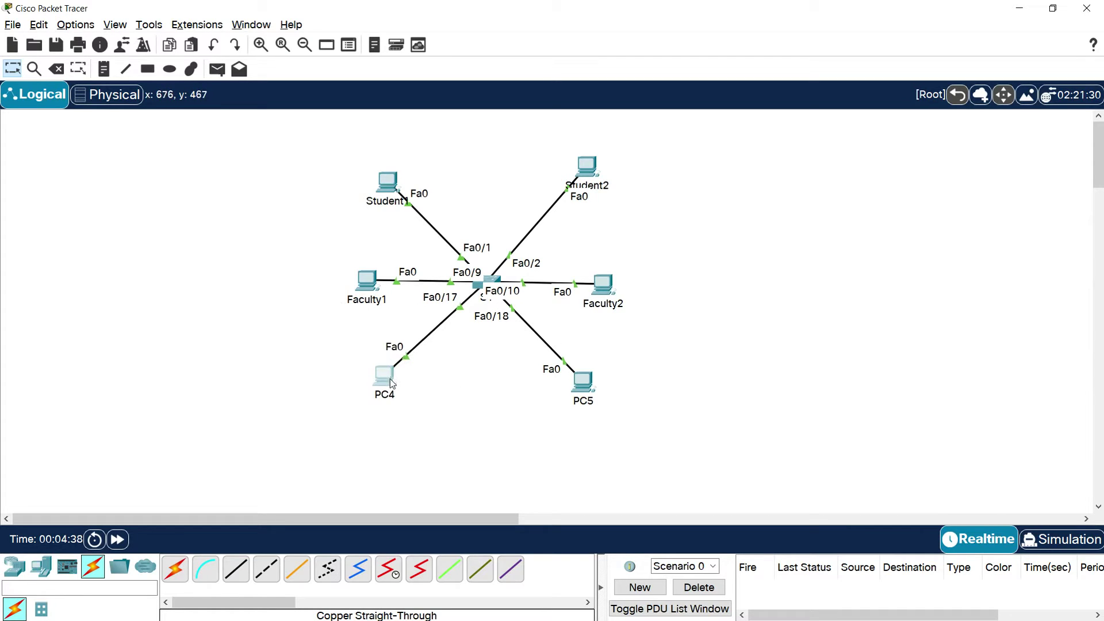
{"action": "left_click_drag", "start_coordinate": [589, 391], "coordinate": [589, 395]}
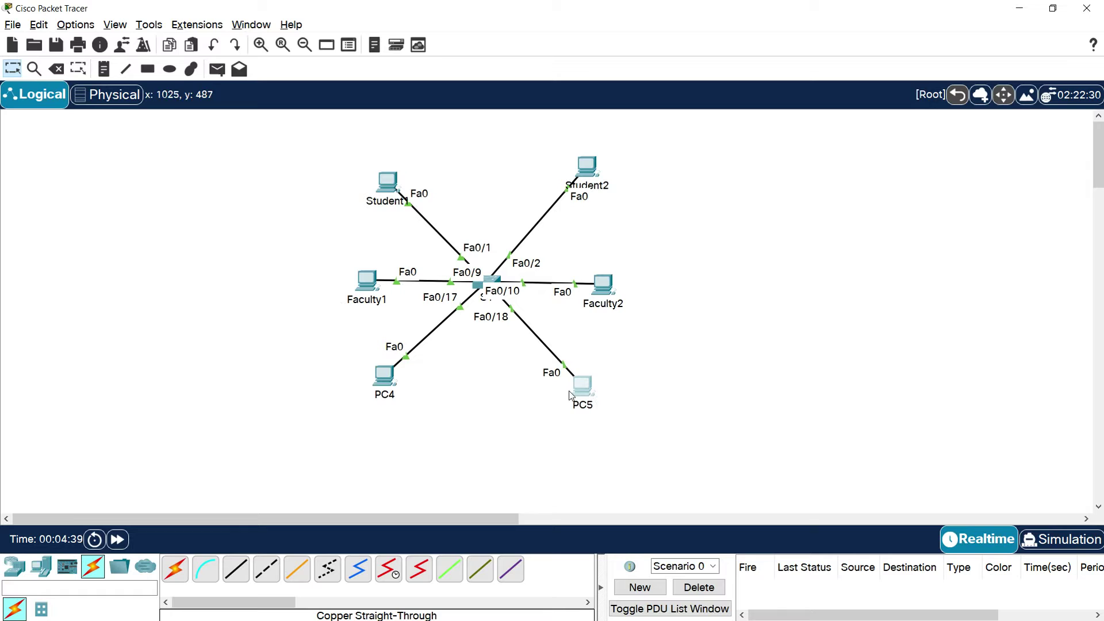
{"action": "left_click_drag", "start_coordinate": [388, 390], "coordinate": [391, 397]}
- Rename PC4 as Mgmt1 and copy that name
{"action": "left_click", "coordinate": [389, 401]}
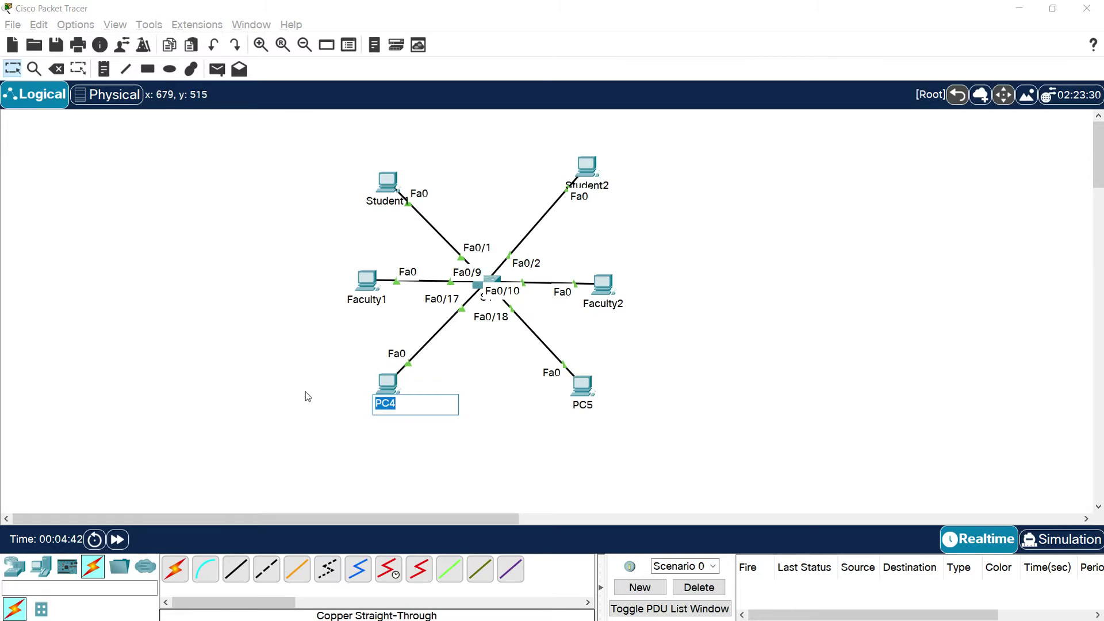
{"action": "type", "text": "Mgmt1"}
{"action": "left_click_drag", "start_coordinate": [412, 406], "coordinate": [327, 401]}
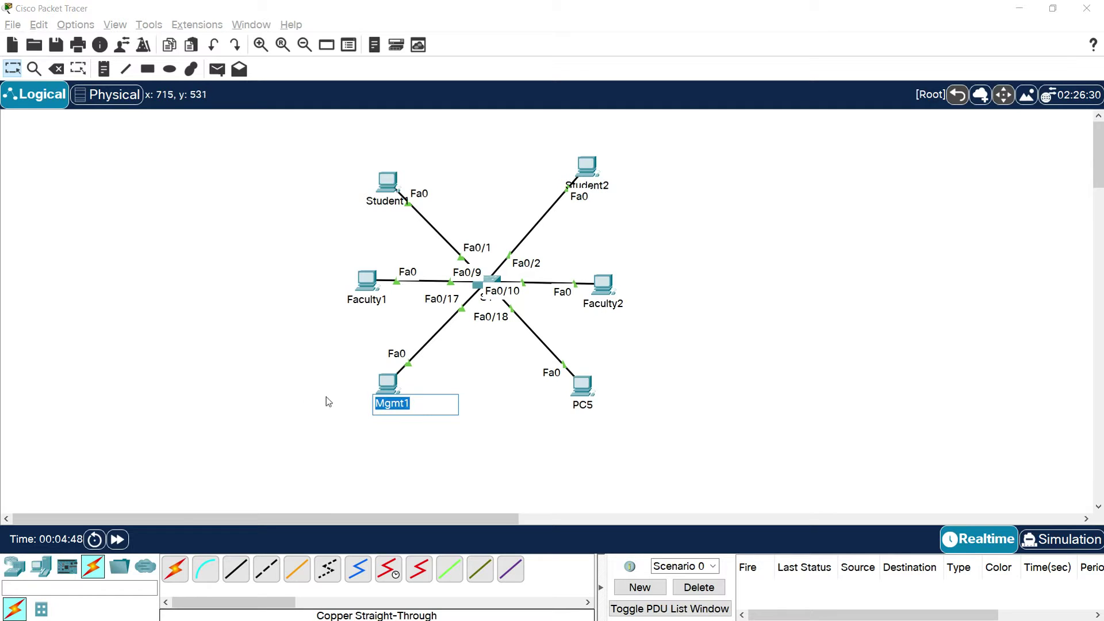
{"action": "key", "text": "ctrl+c"}
- Rename PC5 as Mgmt2 and adjust its position on the canvas
{"action": "left_click", "coordinate": [583, 404]}
{"action": "left_click_drag", "start_coordinate": [598, 406], "coordinate": [507, 399]}
{"action": "key", "text": "ctrl+v"}
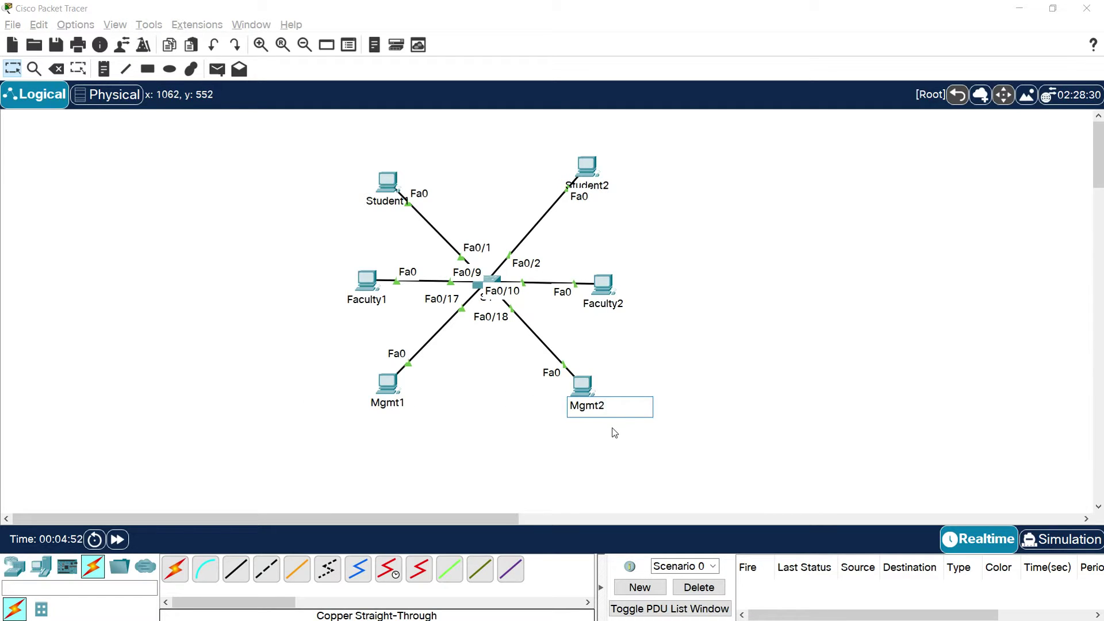
{"action": "left_click", "coordinate": [614, 432]}
{"action": "left_click_drag", "start_coordinate": [584, 397], "coordinate": [574, 397]}
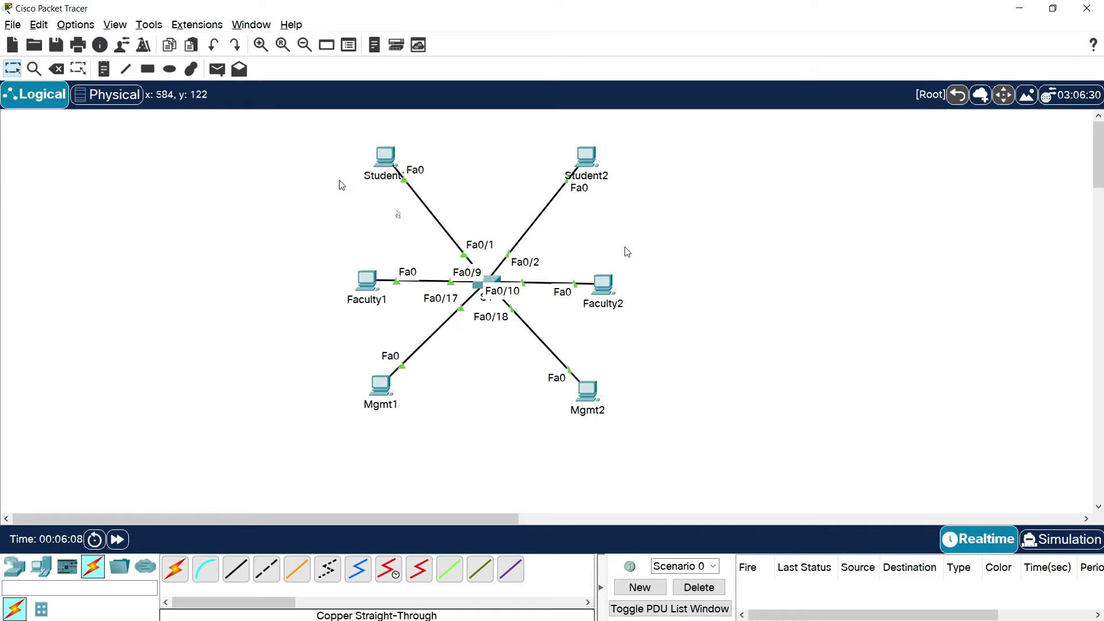
- Draw a pink-filled rectangle with a black outline around the Student1 PC
{"action": "left_click", "coordinate": [148, 69]}
{"action": "left_click", "coordinate": [484, 104]}
{"action": "left_click", "coordinate": [624, 94]}
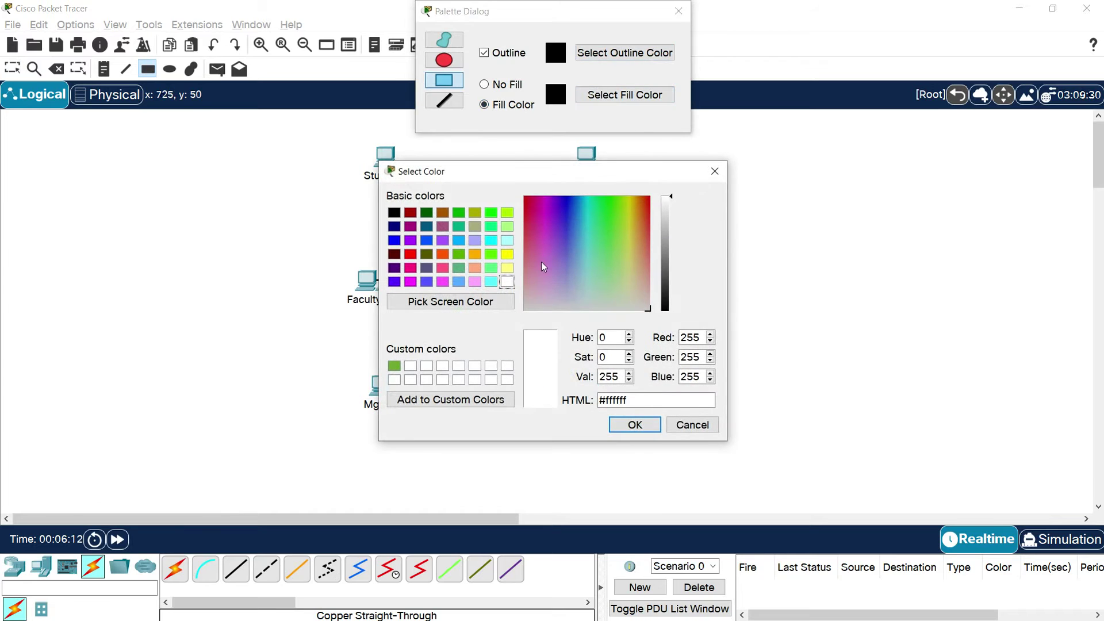
{"action": "left_click", "coordinate": [529, 263]}
{"action": "left_click", "coordinate": [635, 424]}
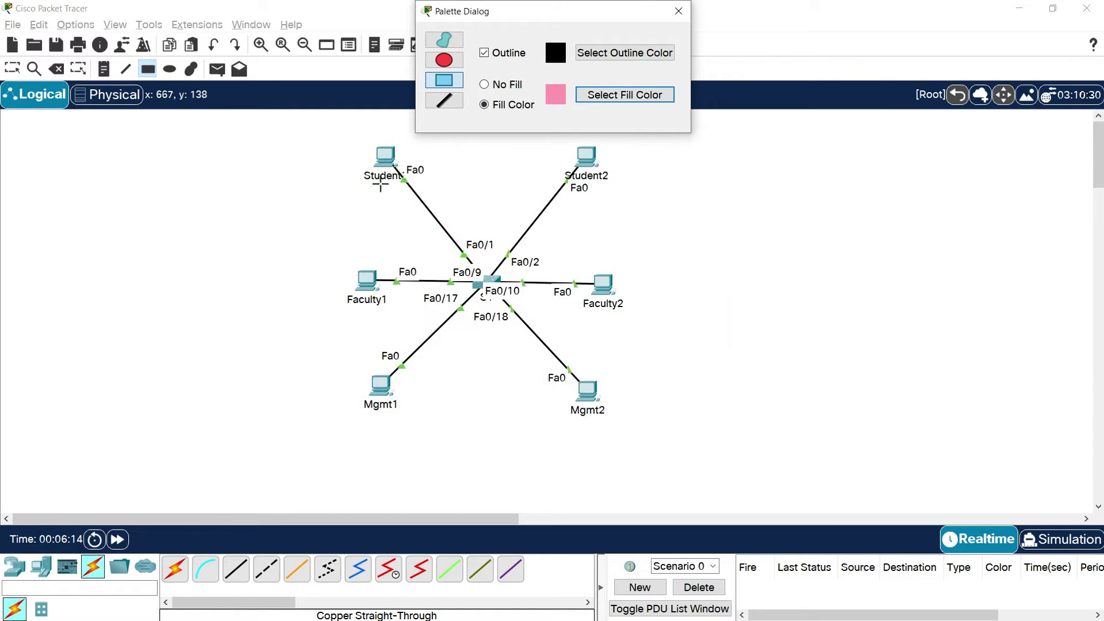
{"action": "left_click_drag", "start_coordinate": [344, 133], "coordinate": [436, 197]}
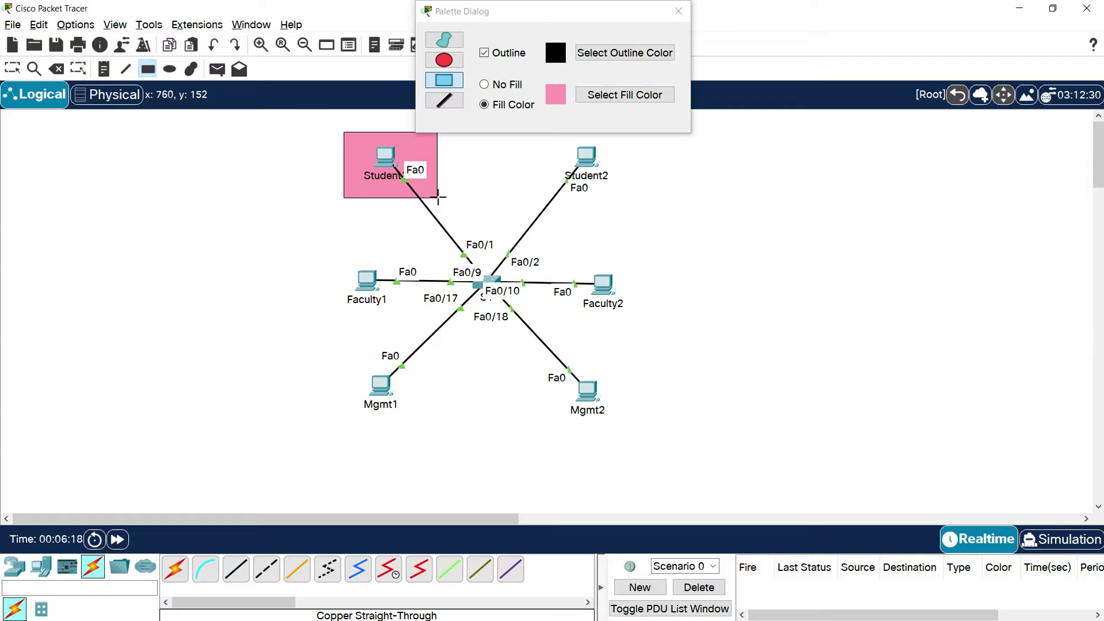
- Draw a pink rectangle around Student2 and a wider blank one to the right of it
{"action": "left_click_drag", "start_coordinate": [524, 11], "coordinate": [839, 132]}
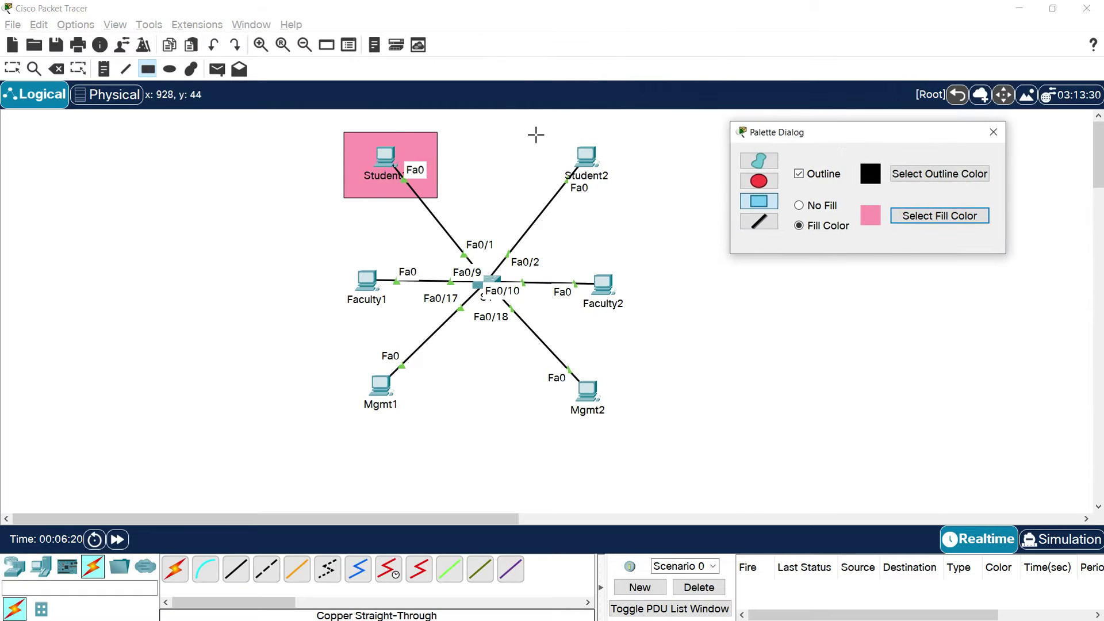
{"action": "mouse_move", "coordinate": [533, 131]}
{"action": "left_mouse_down"}
{"action": "mouse_move", "coordinate": [645, 208]}
{"action": "mouse_move", "coordinate": [631, 207]}
{"action": "left_mouse_up"}
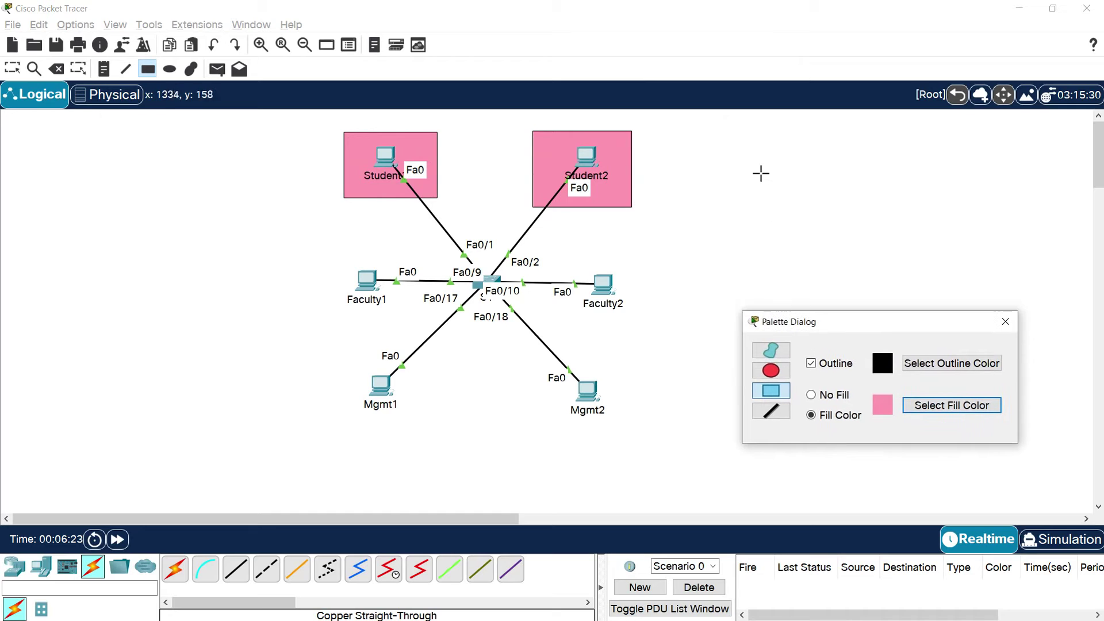
{"action": "left_click_drag", "start_coordinate": [707, 144], "coordinate": [876, 195]}
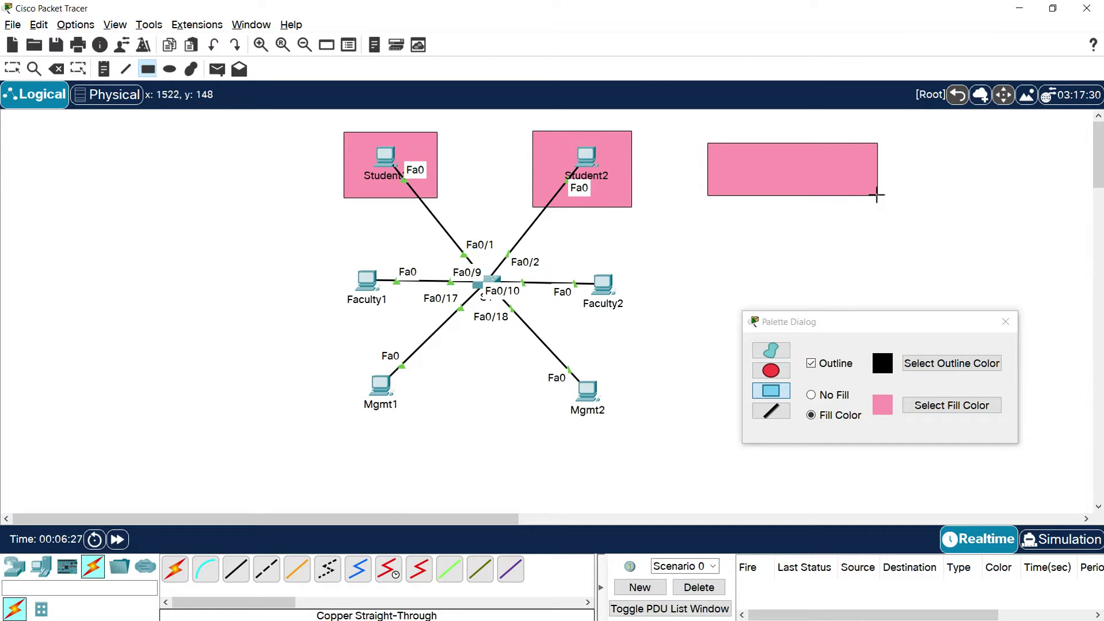
- Set the rectangle fill to lavender and draw a rectangle around the Faculty1 PC
{"action": "left_click", "coordinate": [937, 405]}
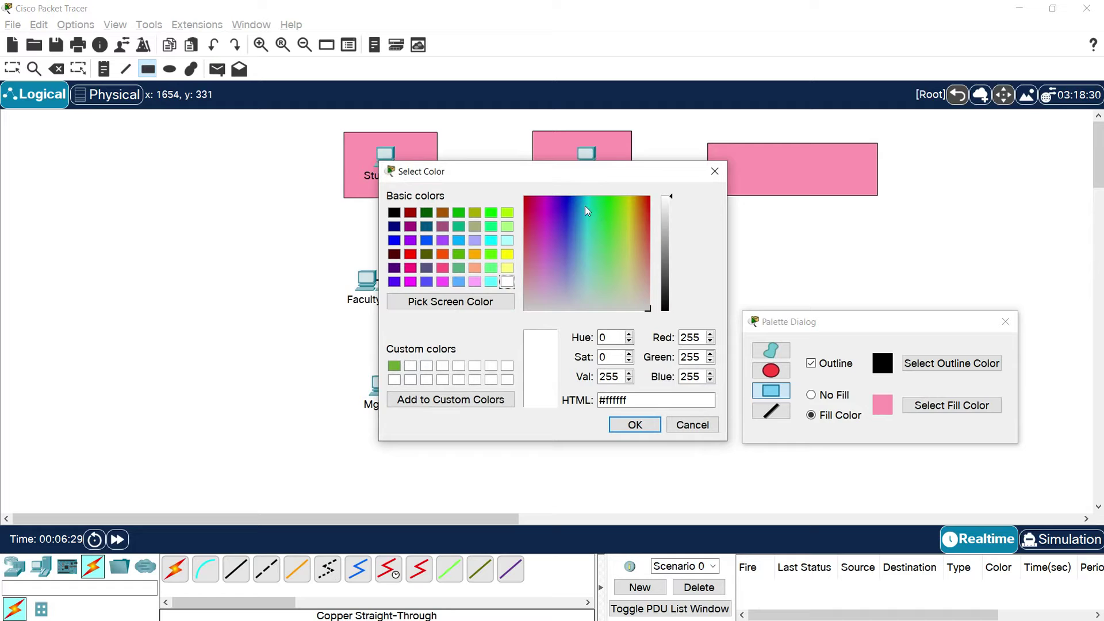
{"action": "left_click", "coordinate": [634, 424]}
{"action": "left_click_drag", "start_coordinate": [337, 248], "coordinate": [408, 318]}
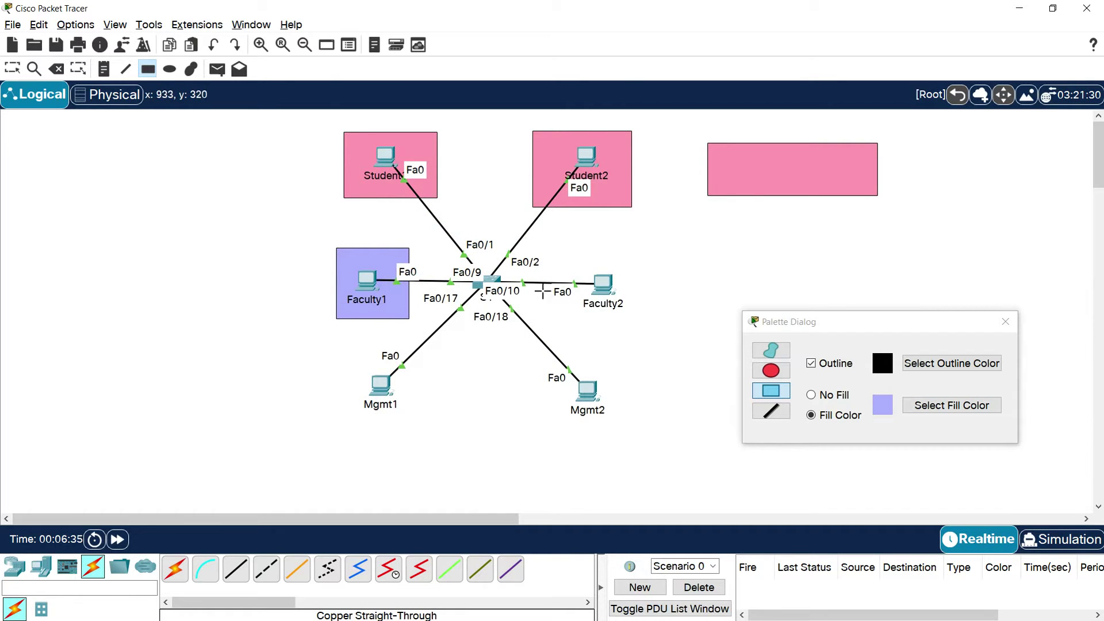
- Draw a lavender rectangle around Faculty2 and a wider blank one below the blank pink rectangle
{"action": "left_click_drag", "start_coordinate": [588, 324], "coordinate": [550, 330]}
{"action": "left_click_drag", "start_coordinate": [783, 322], "coordinate": [744, 404]}
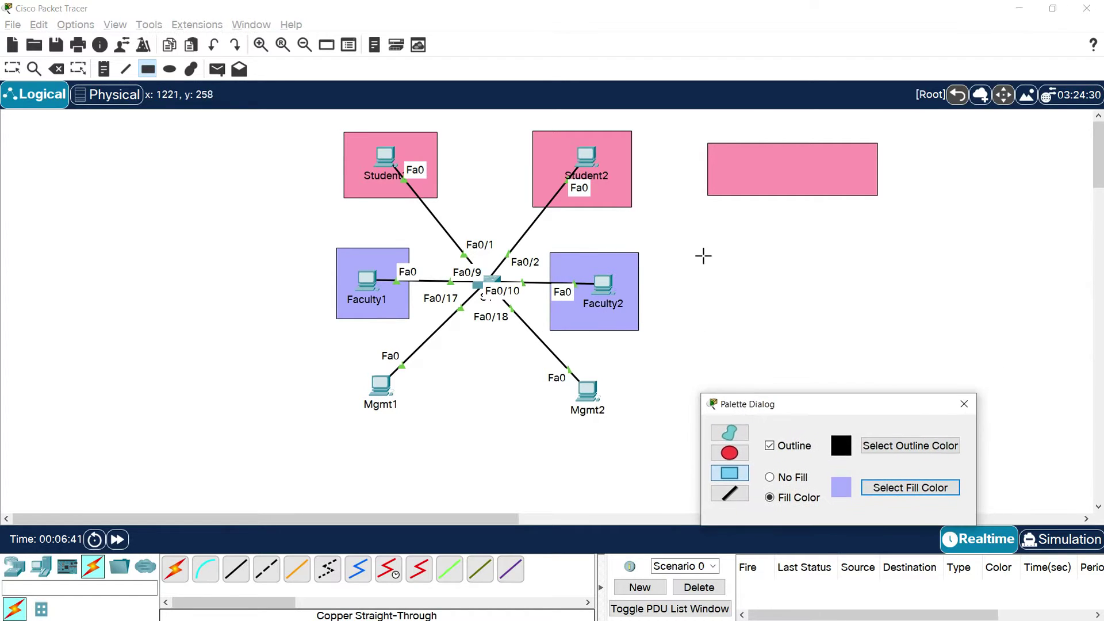
{"action": "left_click_drag", "start_coordinate": [707, 243], "coordinate": [873, 299]}
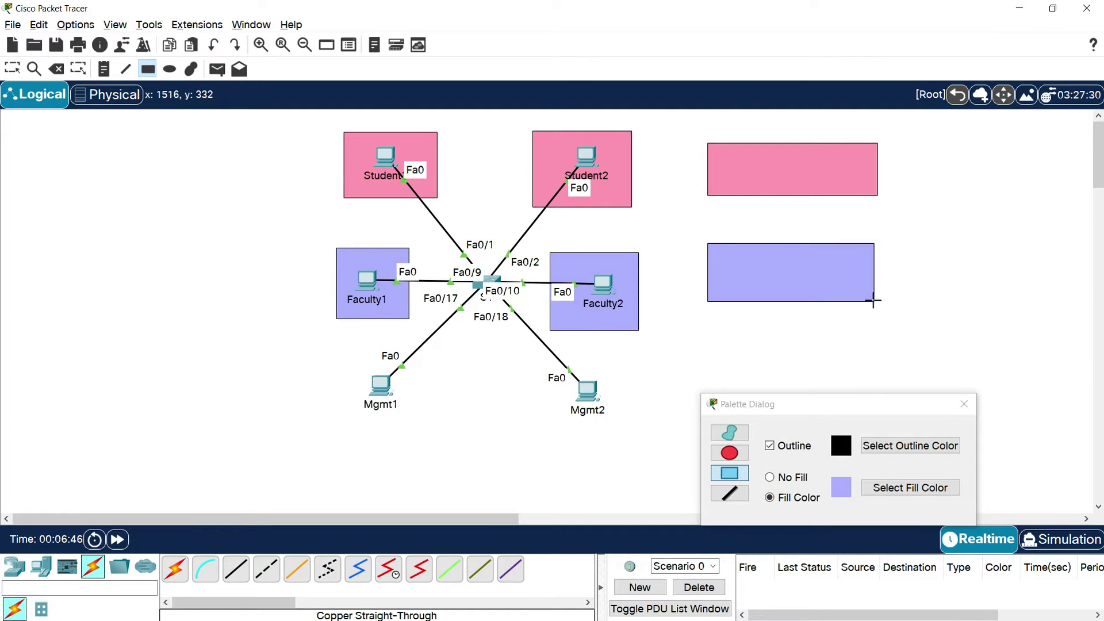
- Set the rectangle fill to light yellow and draw rectangles around the Mgmt1 and Mgmt2 PCs
{"action": "left_click_drag", "start_coordinate": [856, 402], "coordinate": [892, 329]}
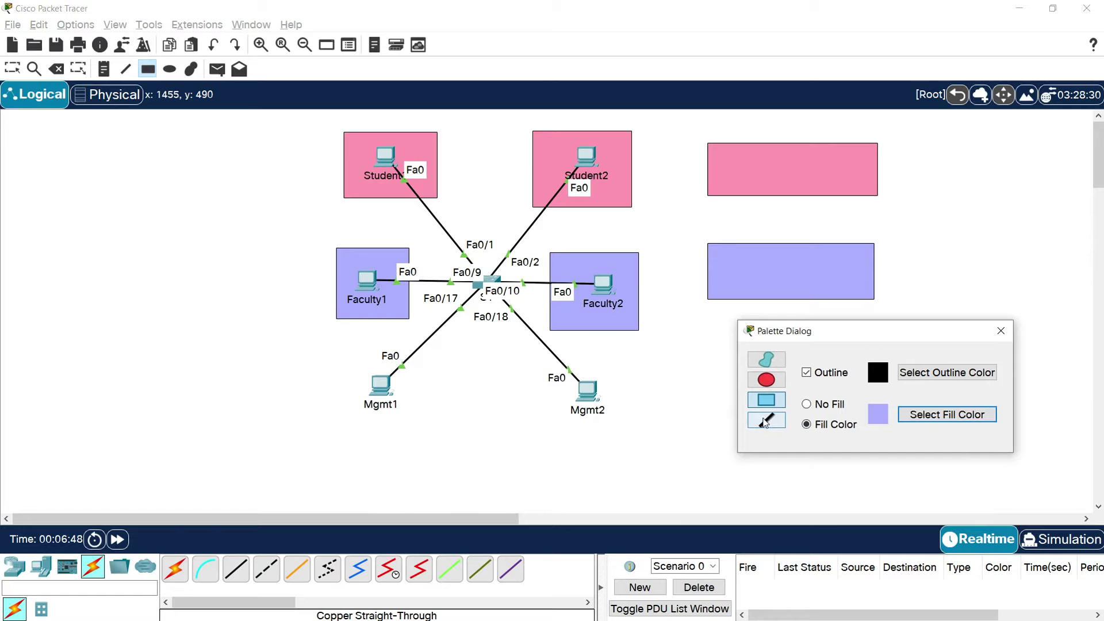
{"action": "left_click", "coordinate": [924, 418]}
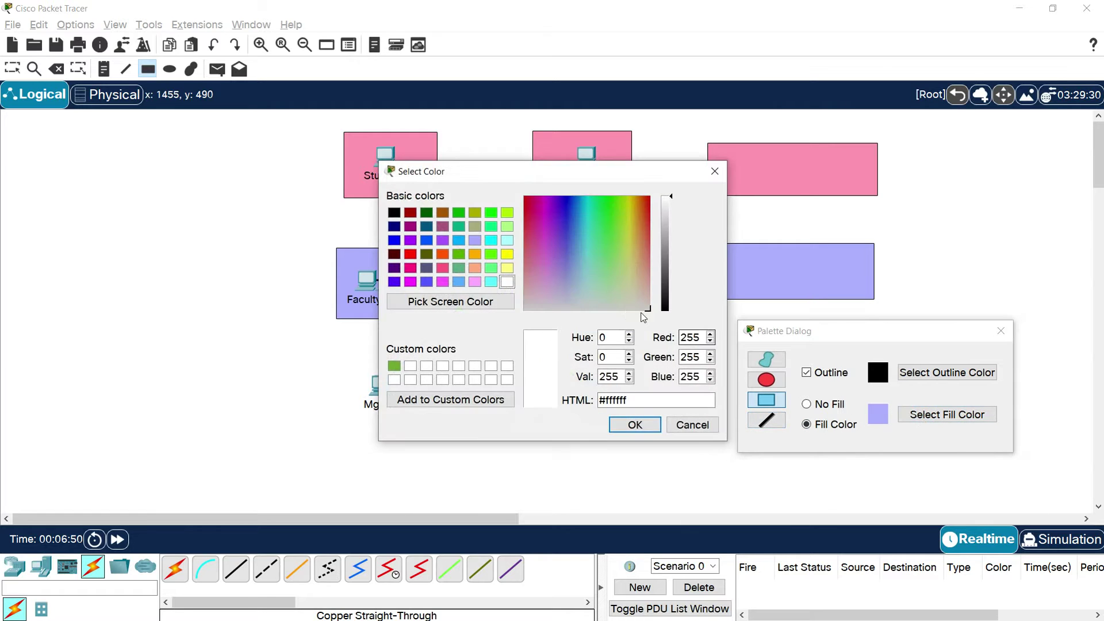
{"action": "left_click_drag", "start_coordinate": [627, 292], "coordinate": [627, 280]}
{"action": "left_click", "coordinate": [635, 425]}
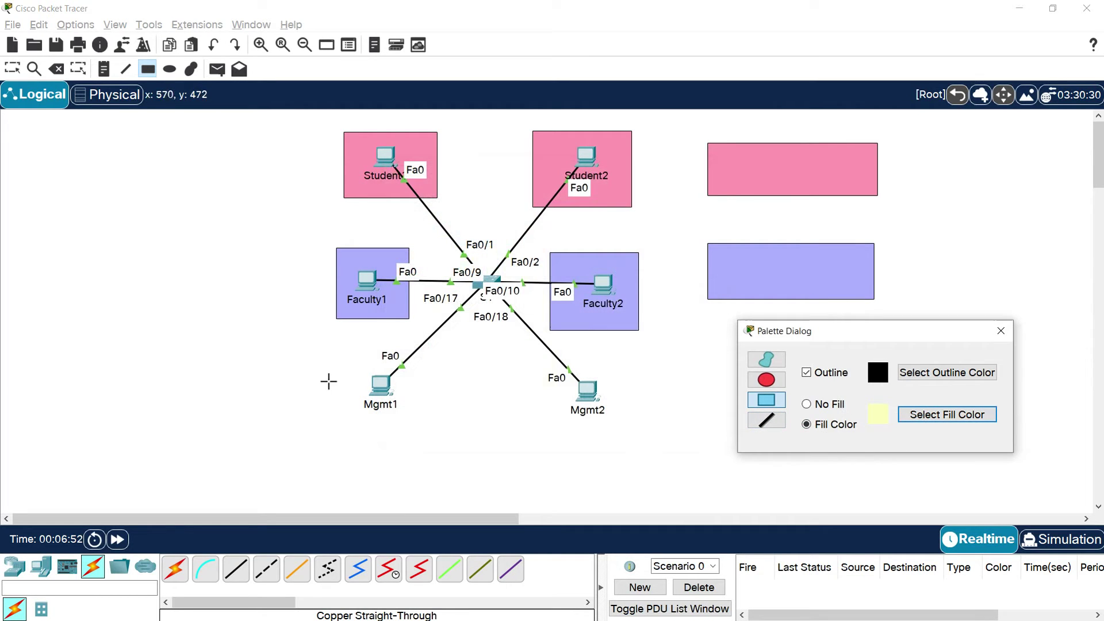
{"action": "left_click_drag", "start_coordinate": [336, 343], "coordinate": [435, 424]}
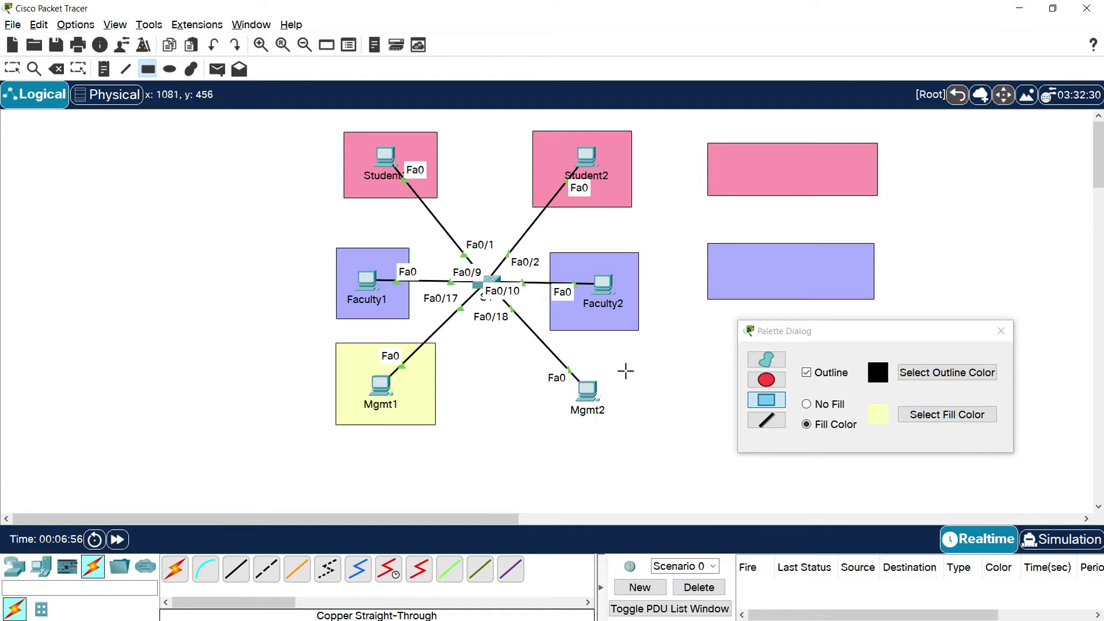
{"action": "left_click_drag", "start_coordinate": [631, 364], "coordinate": [617, 401]}
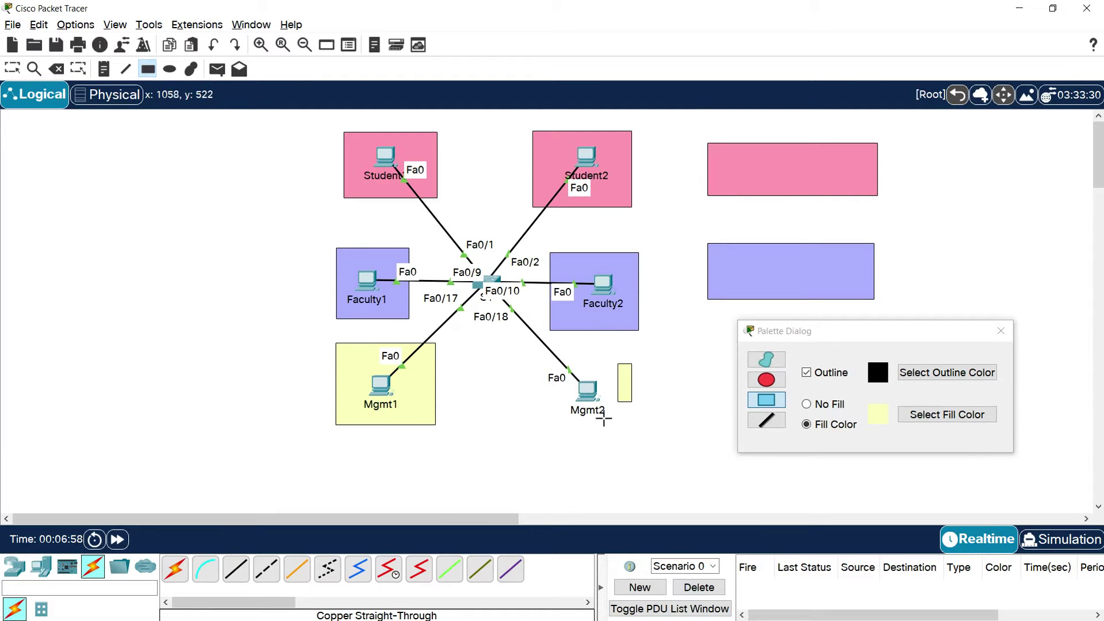
{"action": "mouse_move", "coordinate": [523, 438]}
{"action": "left_mouse_down"}
{"action": "mouse_move", "coordinate": [545, 424]}
{"action": "mouse_move", "coordinate": [544, 438]}
{"action": "left_mouse_up"}
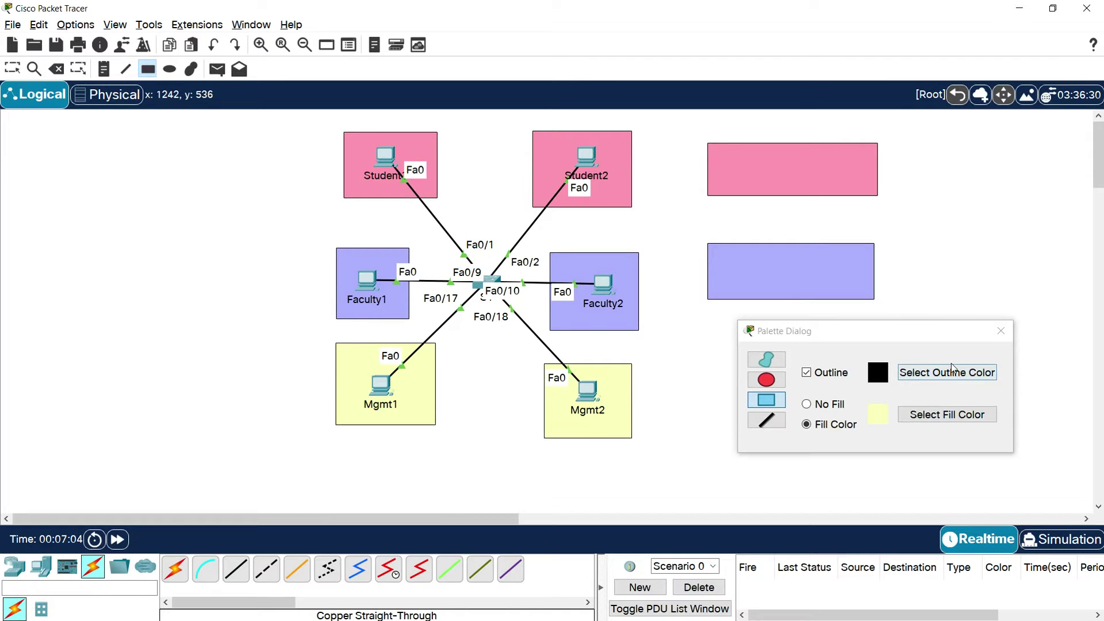
- Draw a wide blank light-yellow rectangle below the blank lavender one and close the drawing palette
{"action": "left_click_drag", "start_coordinate": [874, 333], "coordinate": [1003, 365]}
{"action": "mouse_move", "coordinate": [709, 359]}
{"action": "left_mouse_down"}
{"action": "mouse_move", "coordinate": [775, 391]}
{"action": "mouse_move", "coordinate": [868, 411]}
{"action": "left_mouse_up"}
{"action": "left_click_drag", "start_coordinate": [974, 366], "coordinate": [808, 369]}
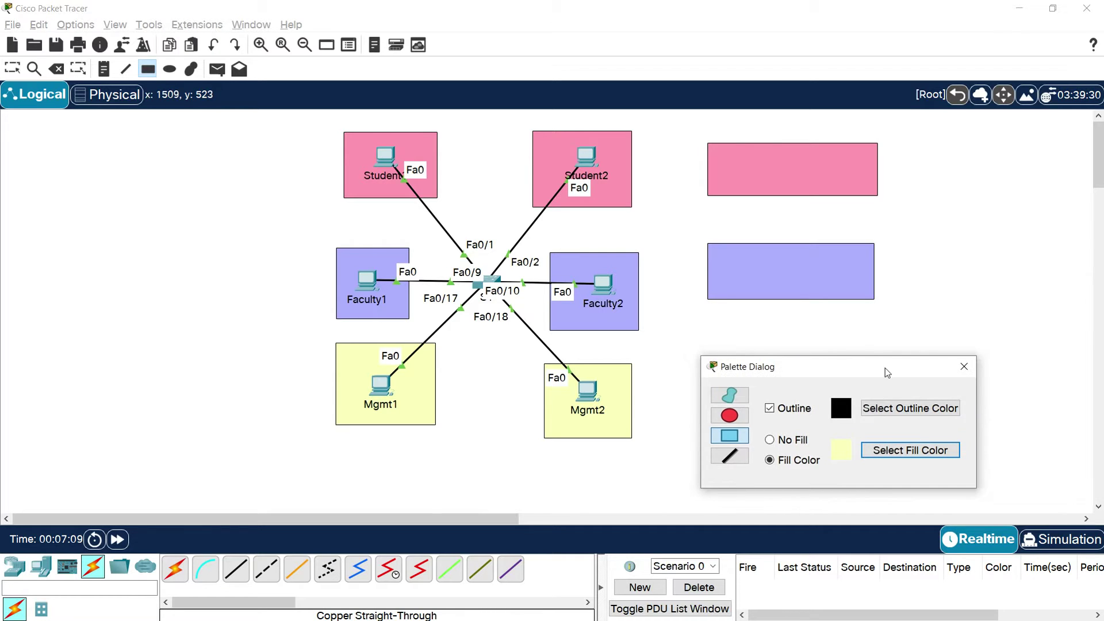
{"action": "left_click", "coordinate": [962, 367]}
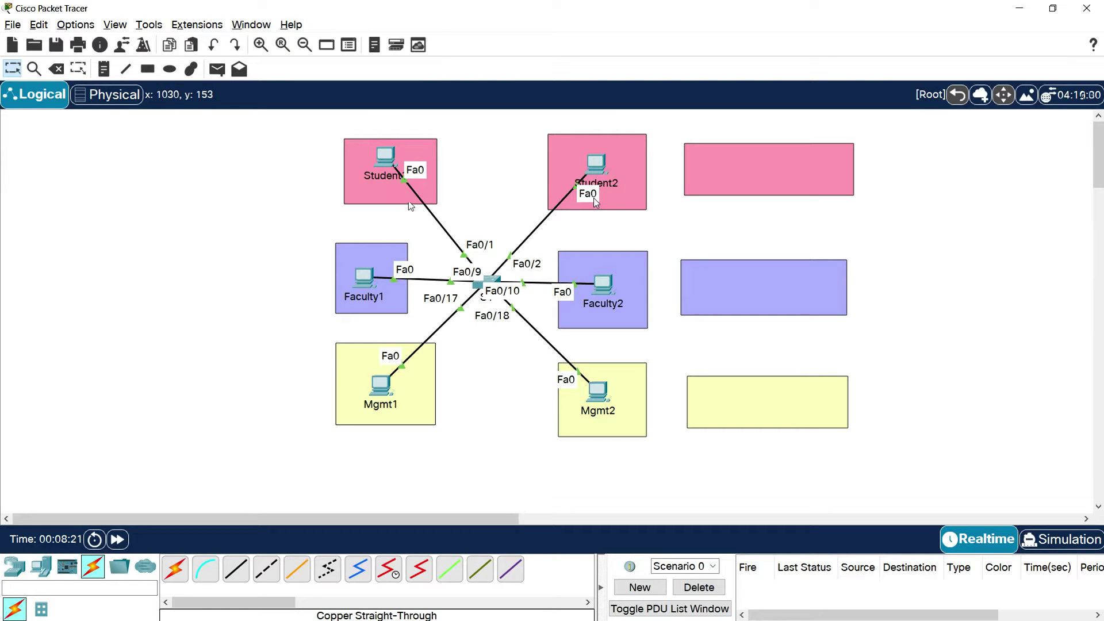
- Label the blank pink box with "VLAN 10: Students", "Fa 0/1-8" and "192.168.10.0/24" on three lines, fitting the text inside the box
{"action": "double_click", "coordinate": [779, 188]}
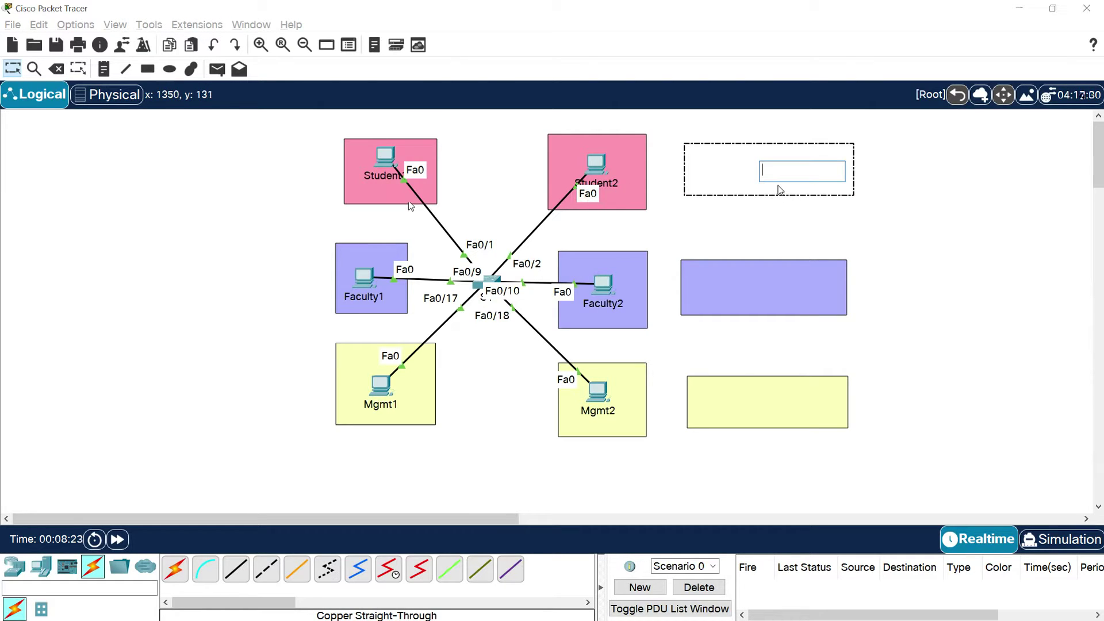
{"action": "type", "text": "VLAN 10:"}
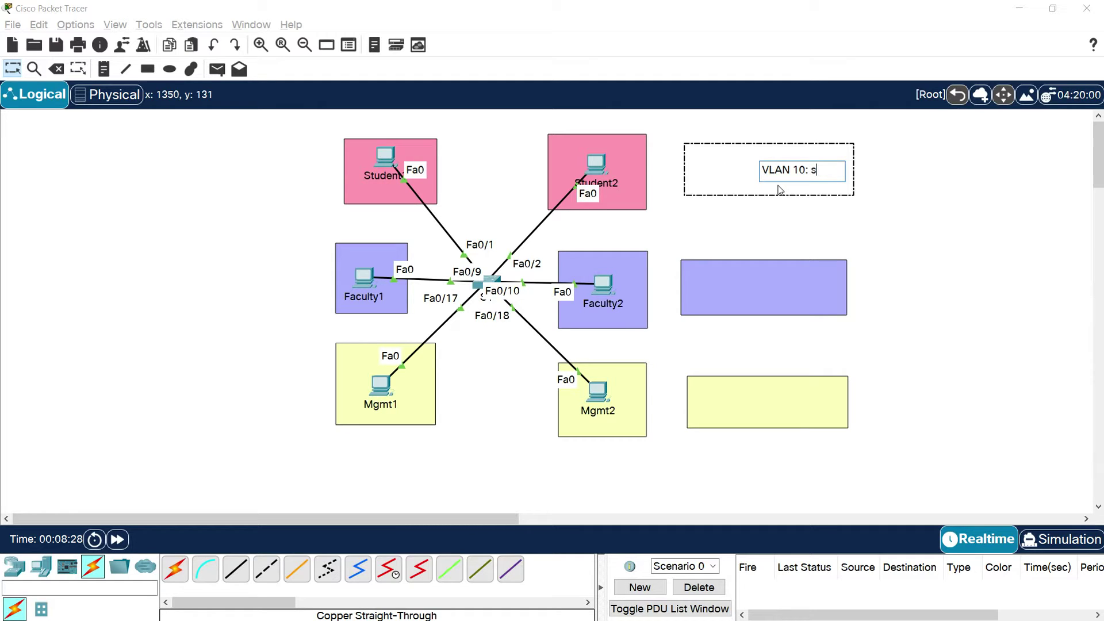
{"action": "type", "text": " Students"}
{"action": "key", "text": "Return"}
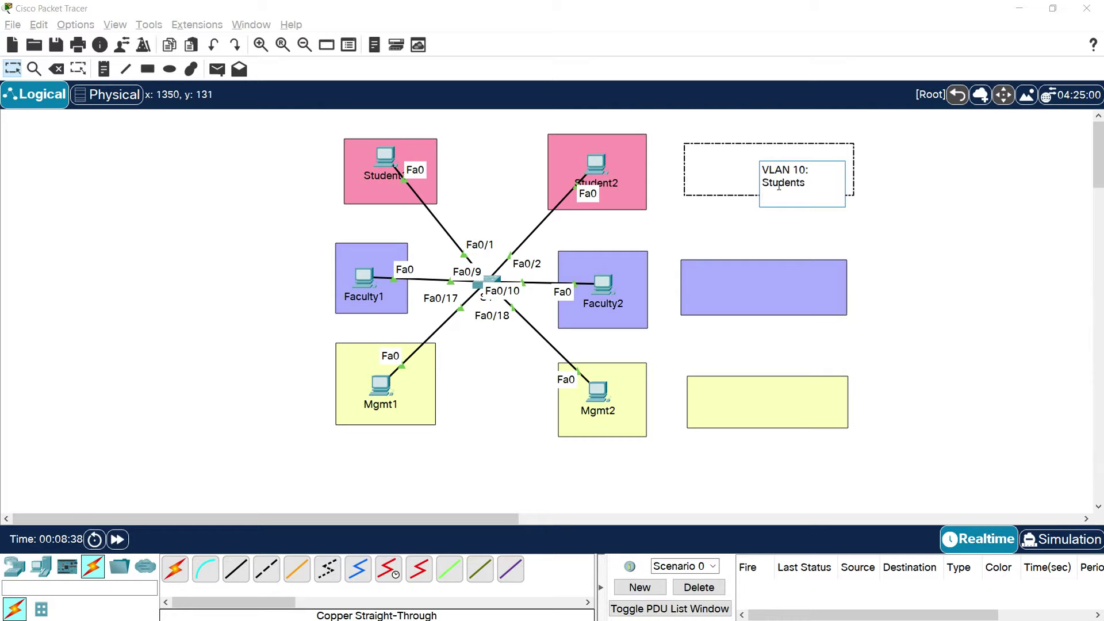
{"action": "type", "text": "Fa 0/1-8"}
{"action": "key", "text": "Return"}
{"action": "type", "text": "192.168.10."}
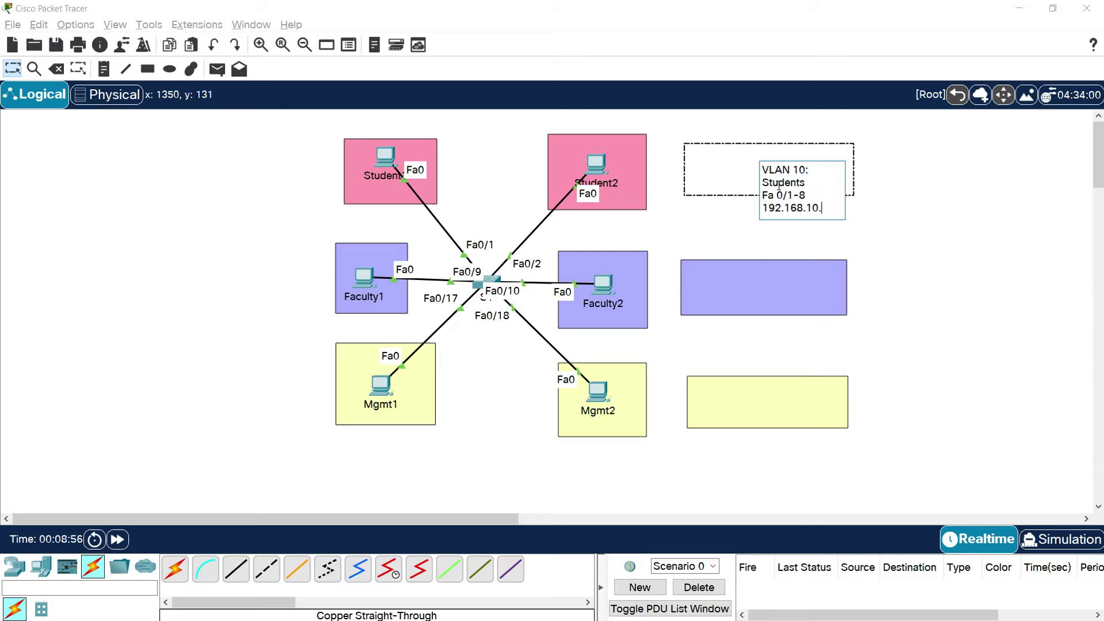
{"action": "type", "text": "0/24"}
{"action": "key", "text": "Escape"}
{"action": "left_click_drag", "start_coordinate": [794, 189], "coordinate": [719, 176]}
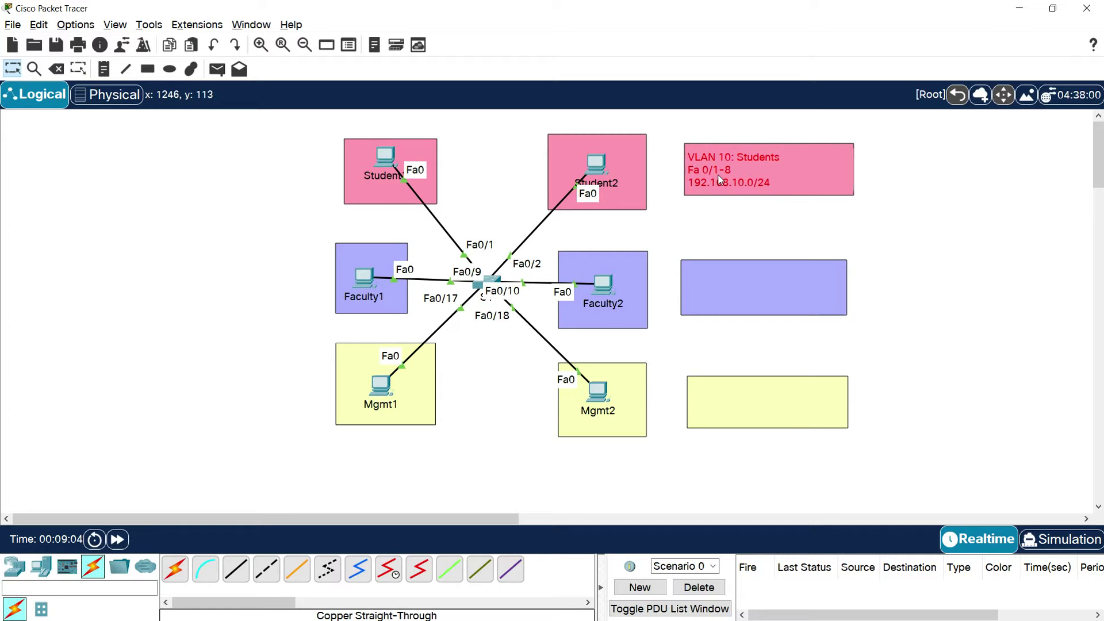
{"action": "left_click", "coordinate": [830, 239]}
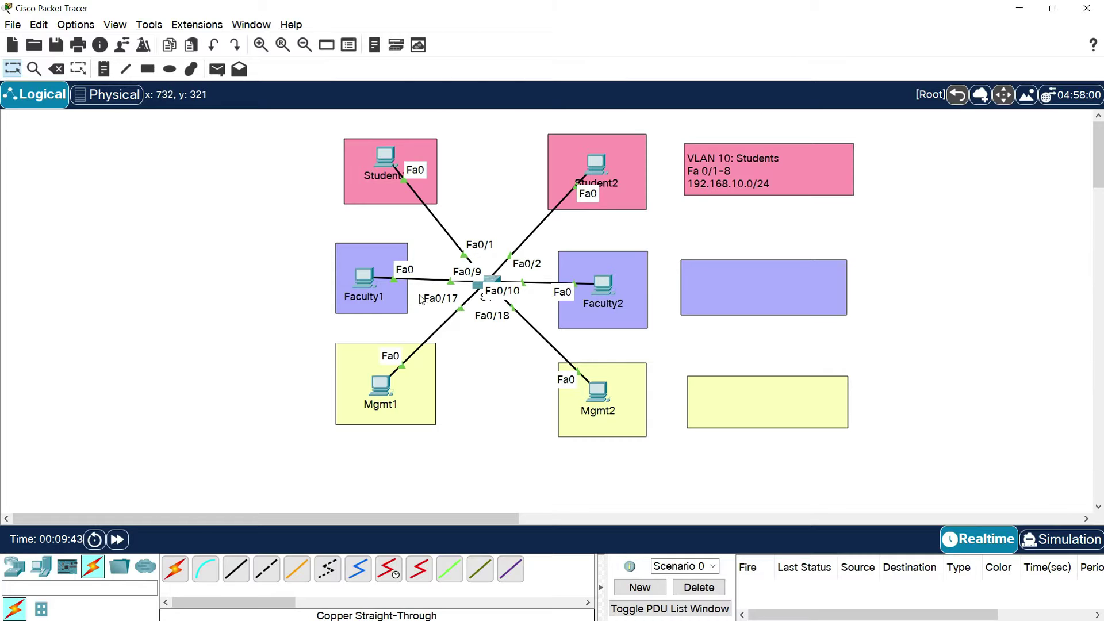
- Label the blank lavender box with "VLAN 20: Faculty", "Fa 0/9-16" and "192.168.20.0/24" on three lines, fitting the text inside the box
{"action": "double_click", "coordinate": [809, 311]}
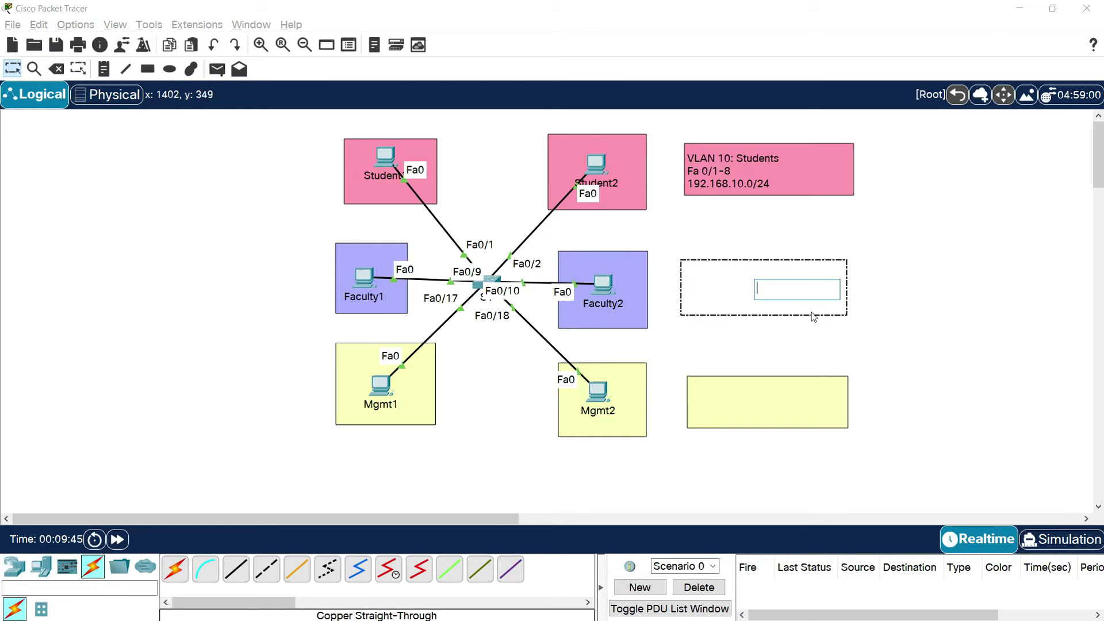
{"action": "type", "text": "VLAN 20: Faculty"}
{"action": "key", "text": "Return"}
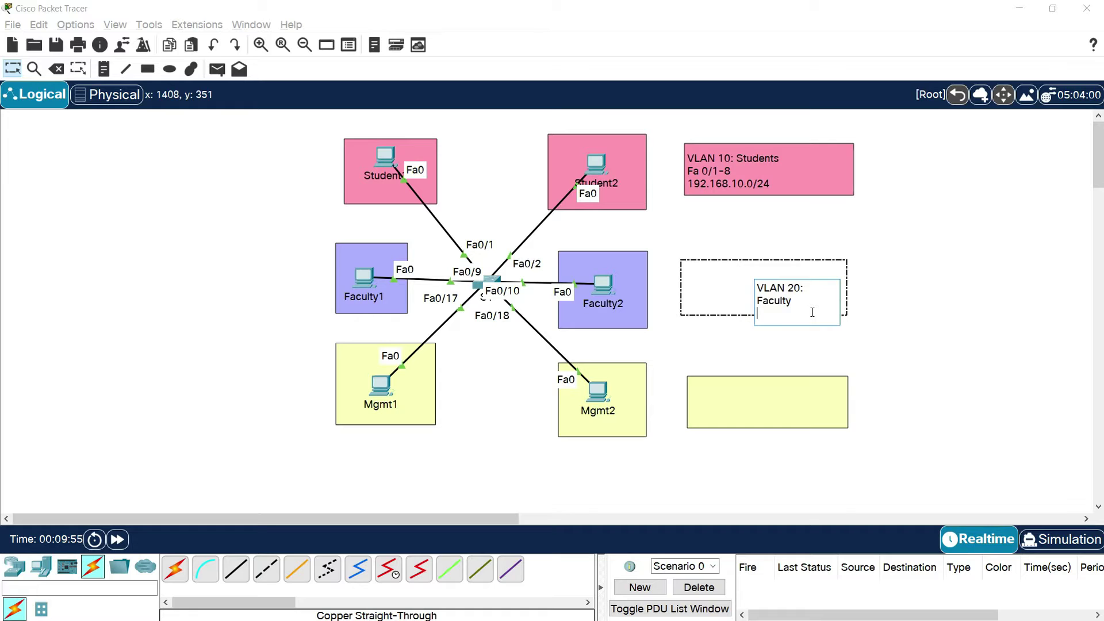
{"action": "type", "text": "Fa"}
{"action": "type", "text": "16"}
{"action": "key", "text": "Return"}
{"action": "type", "text": "192.168.20.0/24"}
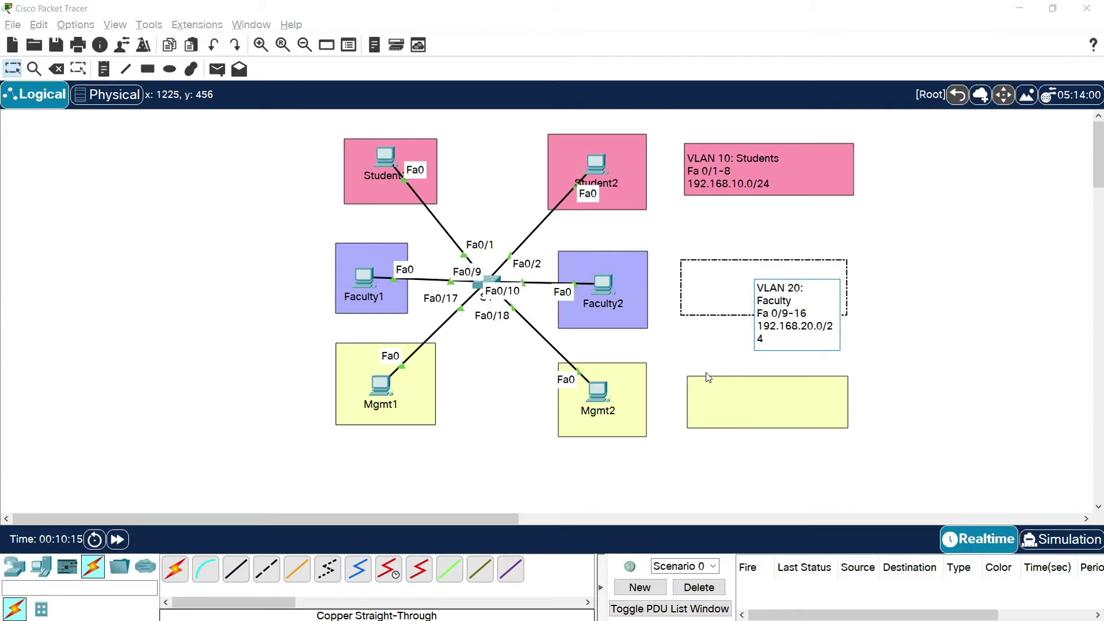
{"action": "left_click", "coordinate": [708, 377]}
{"action": "left_click_drag", "start_coordinate": [787, 315], "coordinate": [727, 299]}
{"action": "left_click", "coordinate": [899, 316]}
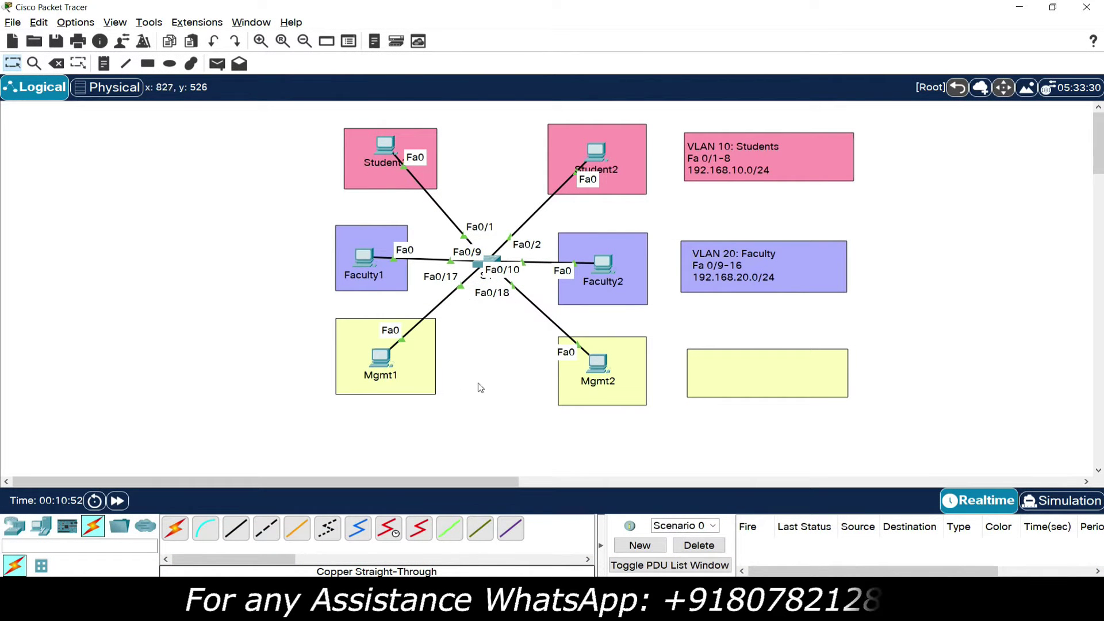
- Label the blank light-yellow box with "VLAN 30: Management", "Fa 0/17-24" and "192.168.30.0/24" on three lines
{"action": "double_click", "coordinate": [717, 383]}
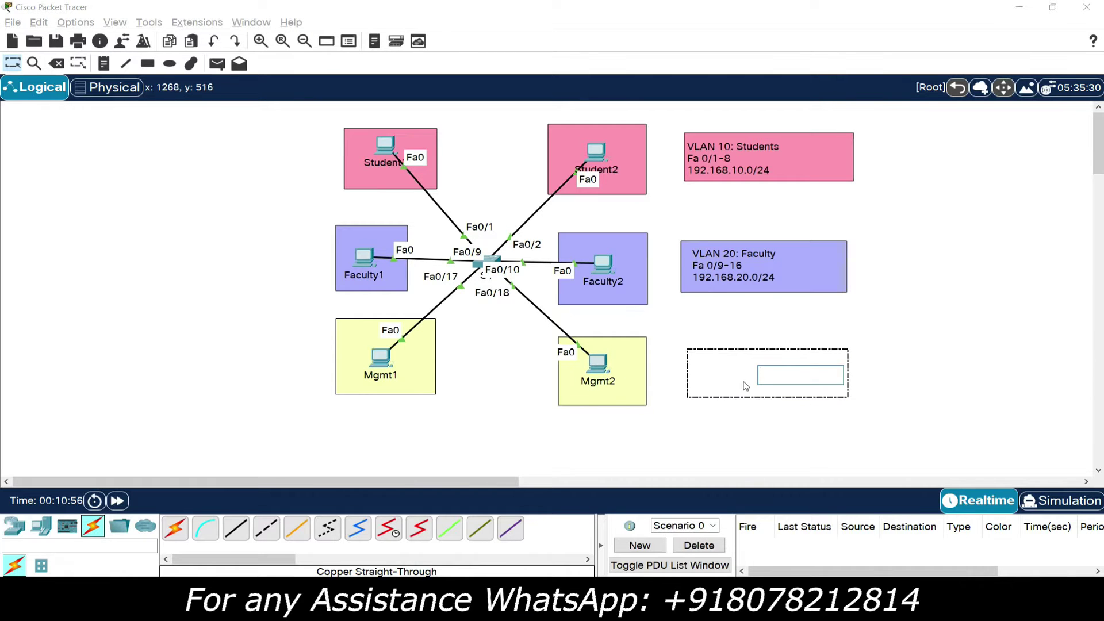
{"action": "type", "text": "VLAN 30"}
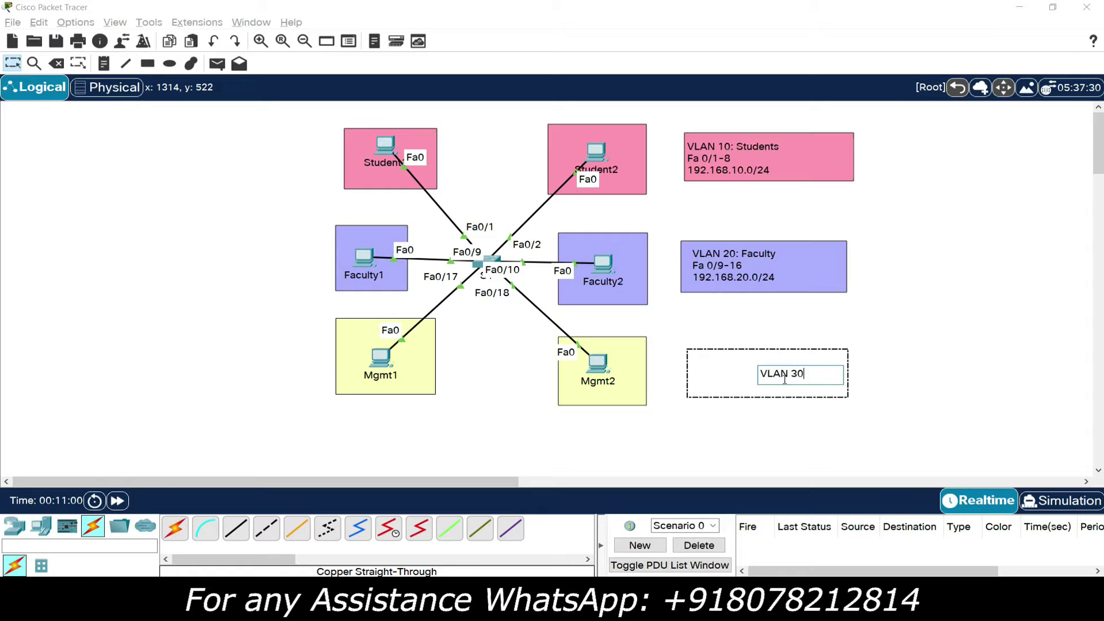
{"action": "type", "text": ": Management"}
{"action": "key", "text": "Return"}
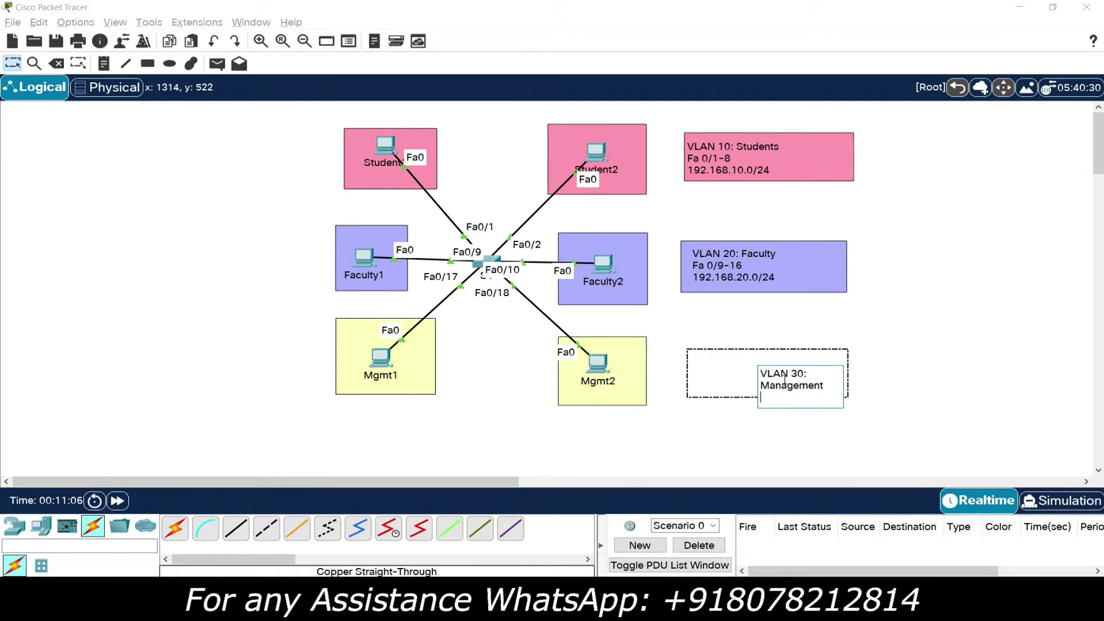
{"action": "type", "text": "Fa0"}
{"action": "key", "text": "BackSpace"}
{"action": "type", "text": "0/17-24"}
{"action": "key", "text": "Return"}
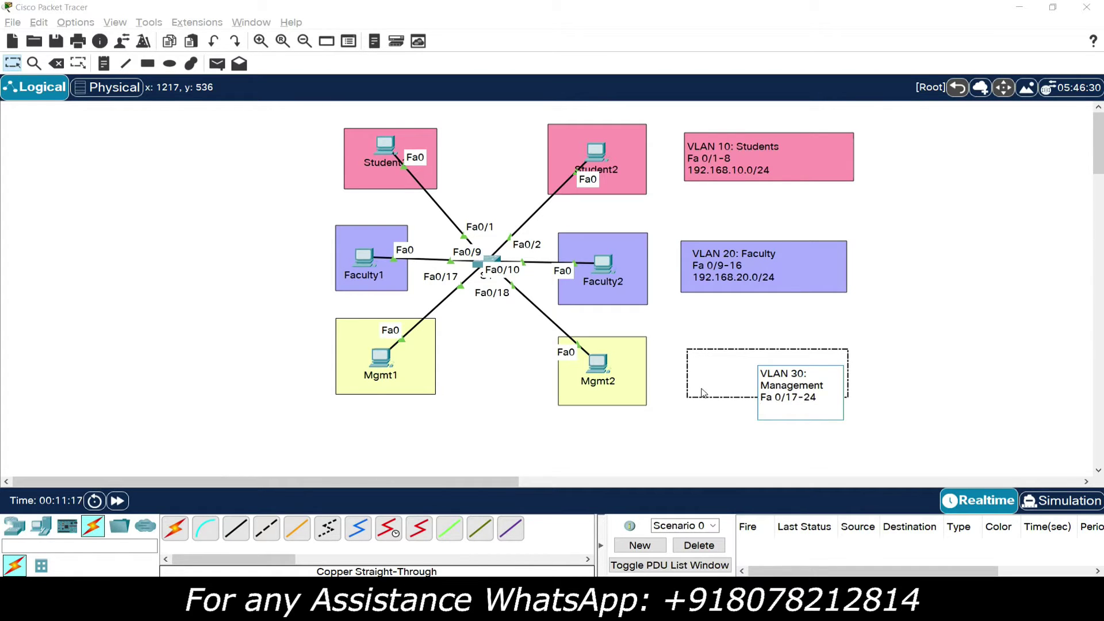
{"action": "type", "text": "192.168.30.0/24"}
{"action": "left_click", "coordinate": [701, 393]}
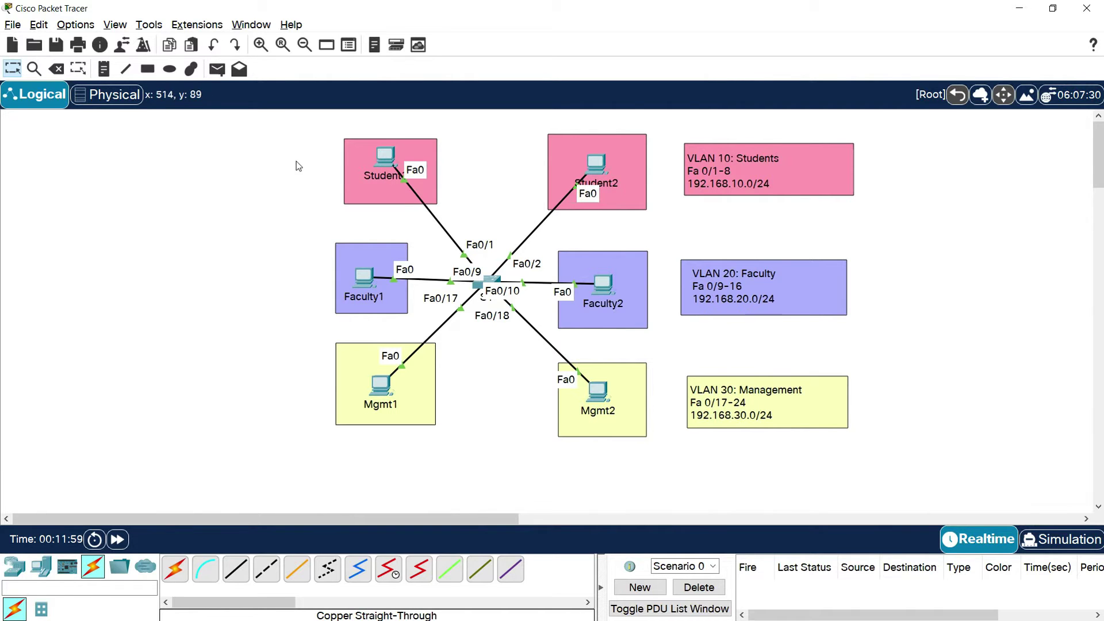
- Draw a horizontal black divider line across the topology between the Student and Faculty rows
{"action": "left_click", "coordinate": [125, 73]}
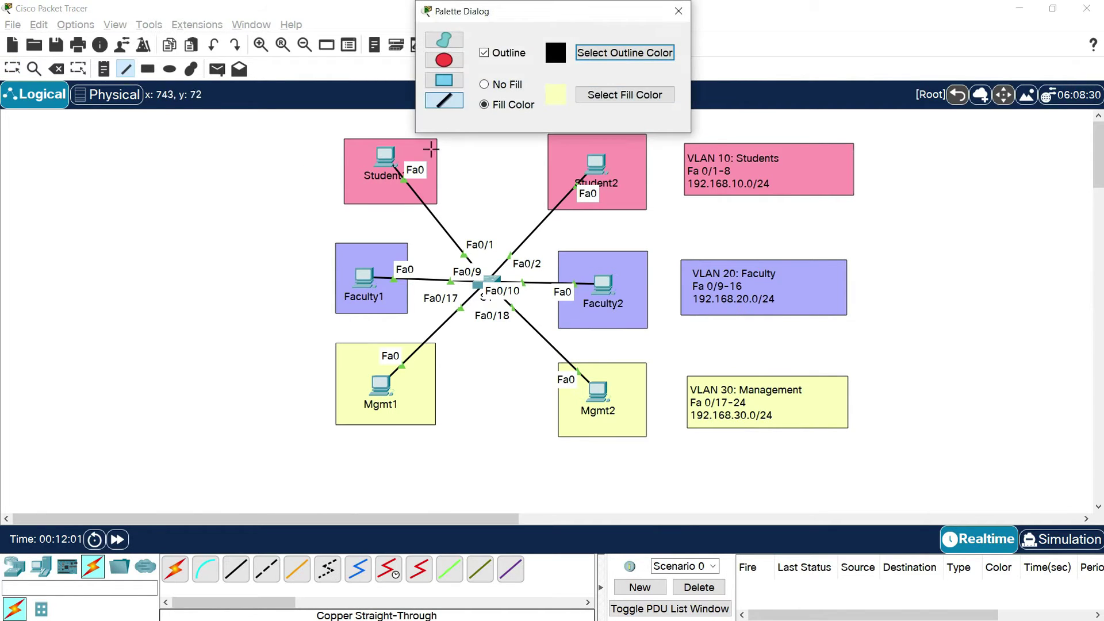
{"action": "left_click", "coordinate": [679, 11]}
{"action": "left_click_drag", "start_coordinate": [299, 221], "coordinate": [859, 217]}
{"action": "left_click", "coordinate": [862, 219]}
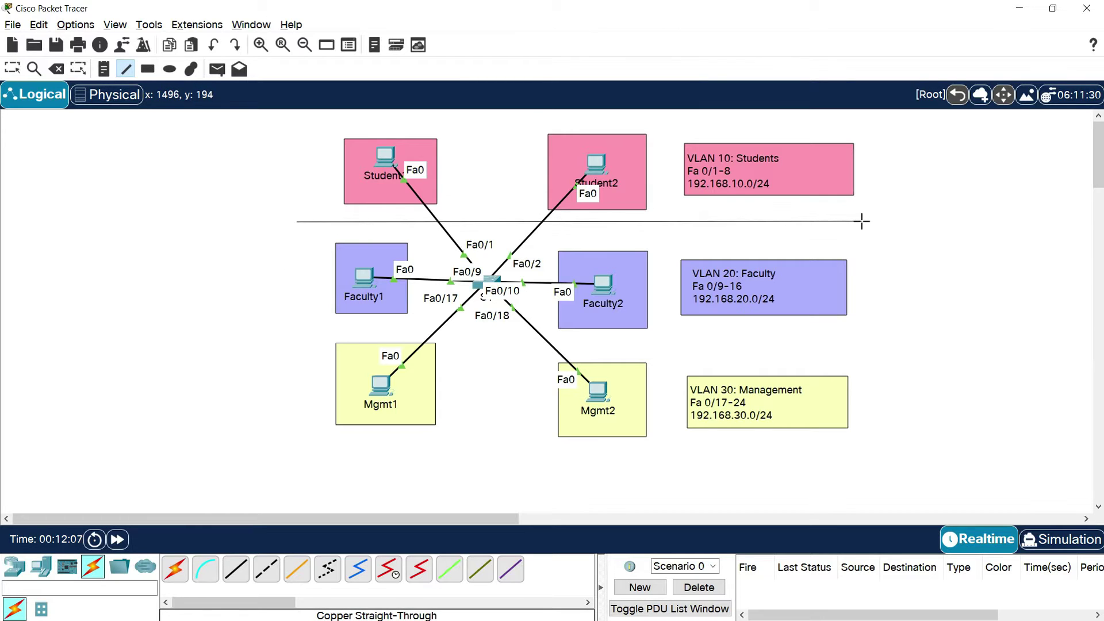
- Draw a second divider line between the Faculty and Mgmt rows and shift it slightly down, clear of the lavender boxes
{"action": "left_click", "coordinate": [303, 328]}
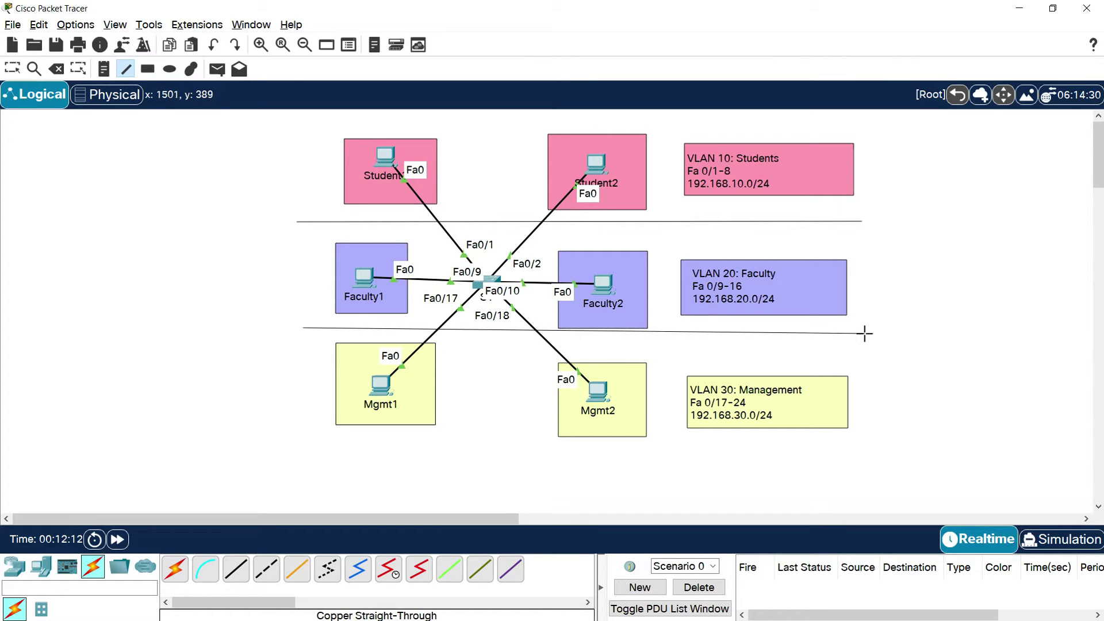
{"action": "left_click", "coordinate": [866, 331]}
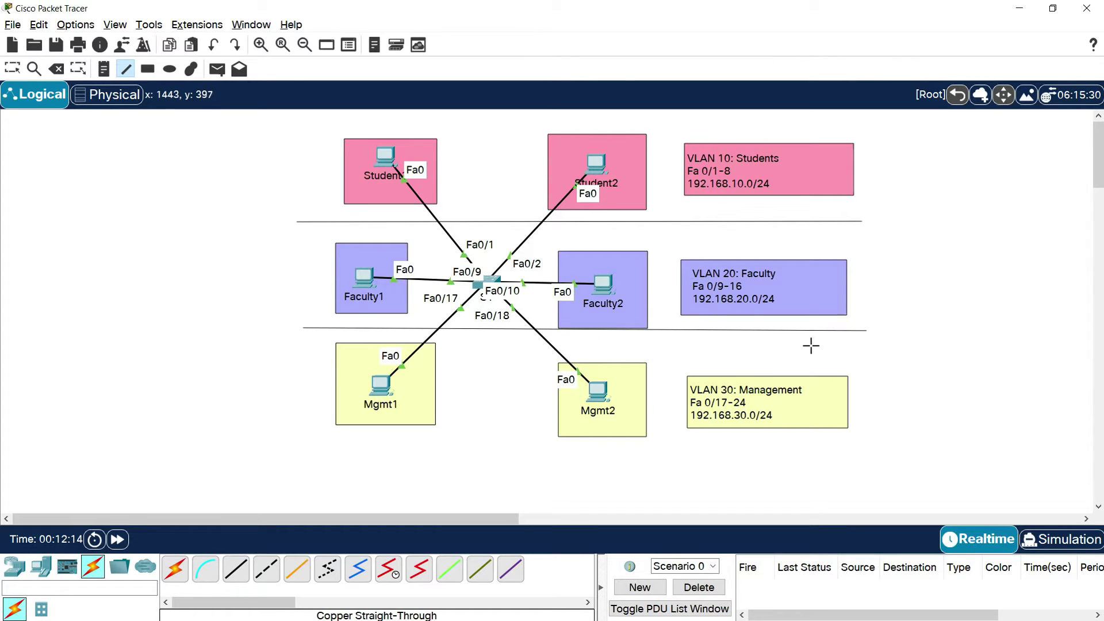
{"action": "key", "text": "Escape"}
{"action": "left_click_drag", "start_coordinate": [497, 330], "coordinate": [499, 340]}
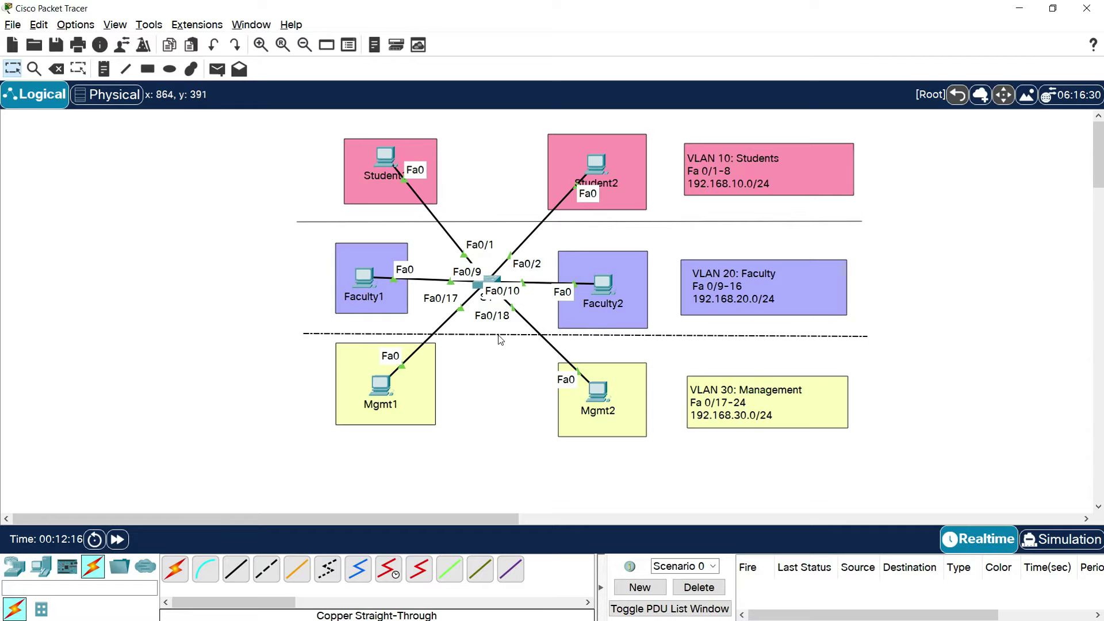
{"action": "left_click", "coordinate": [245, 310]}
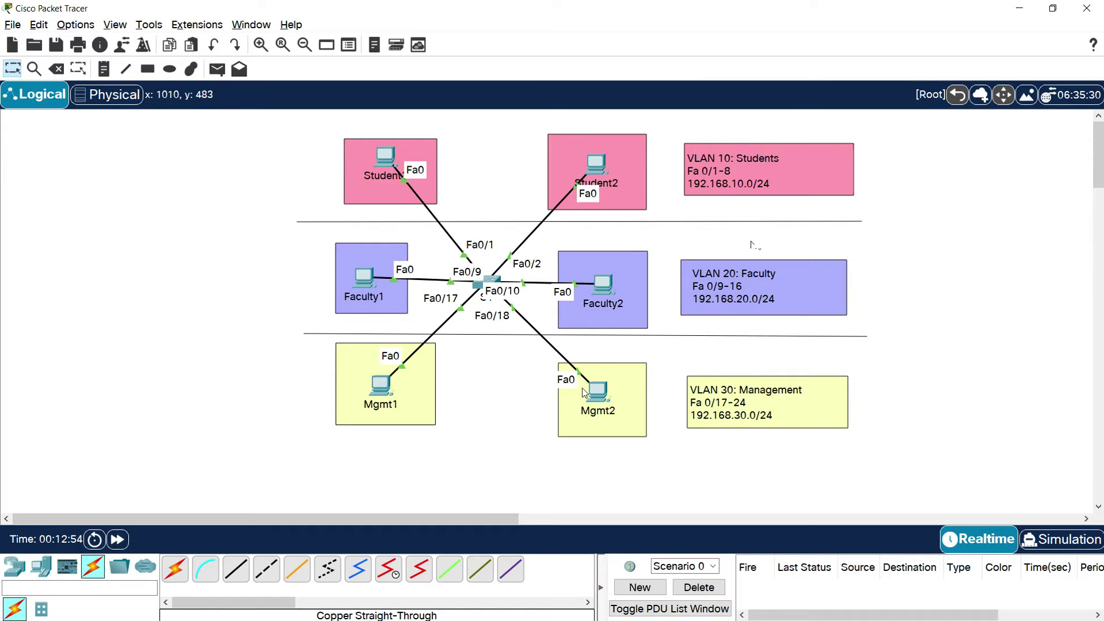
- Switch to the Excel VLAN table and enter VLAN ID 10 with the name Students in its first empty row
{"action": "key", "text": "alt+Tab"}
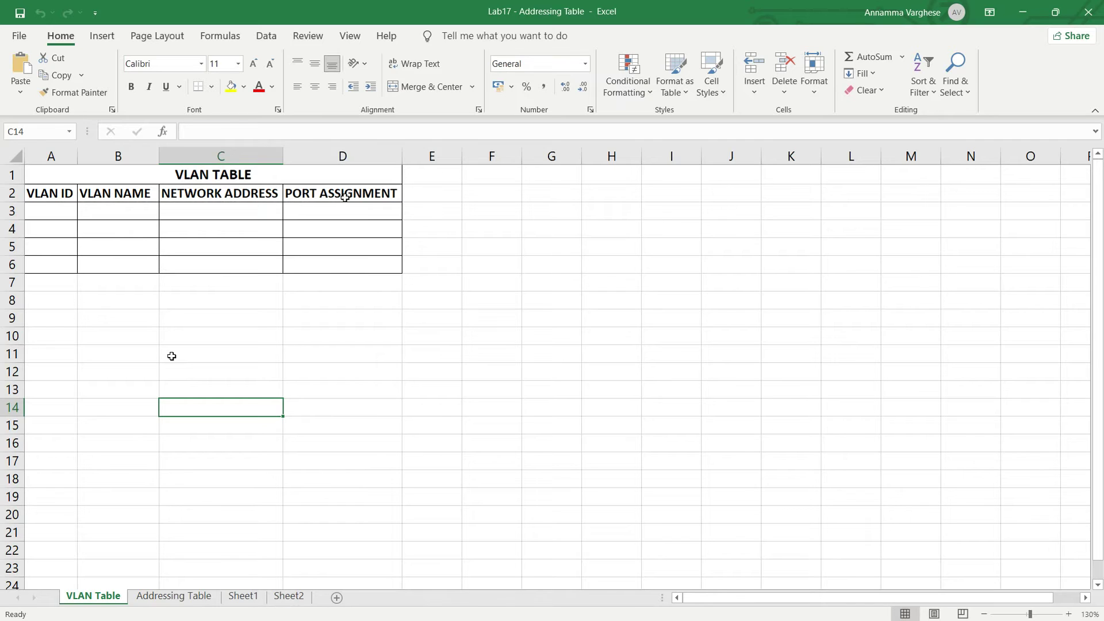
{"action": "left_click", "coordinate": [69, 216]}
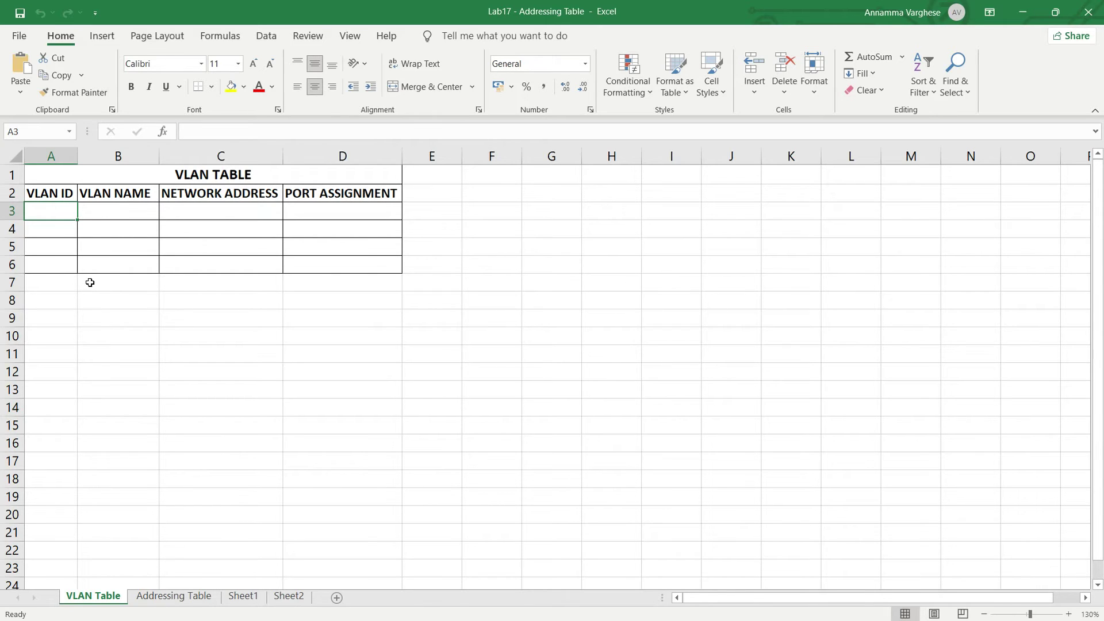
{"action": "type", "text": "10"}
{"action": "left_click", "coordinate": [96, 213]}
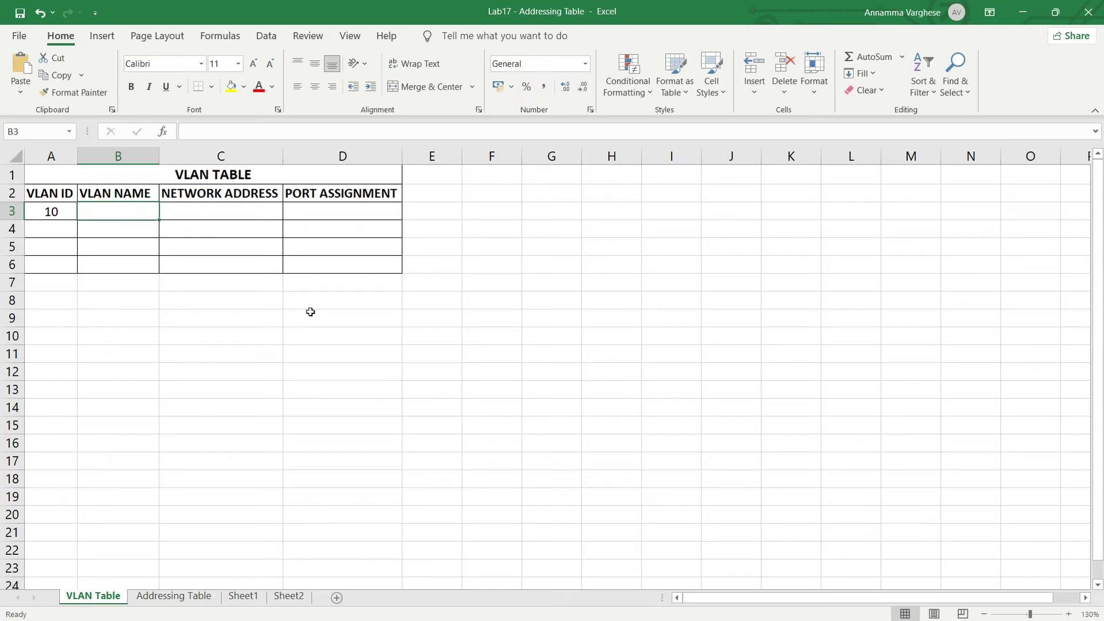
{"action": "type", "text": "Students"}
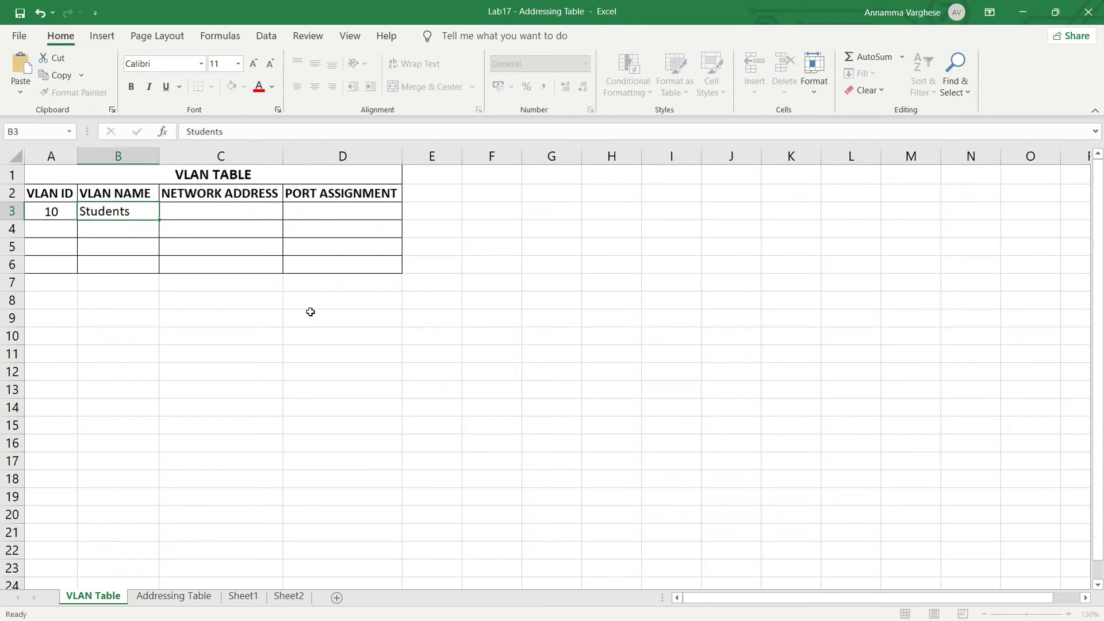
{"action": "key", "text": "Tab"}
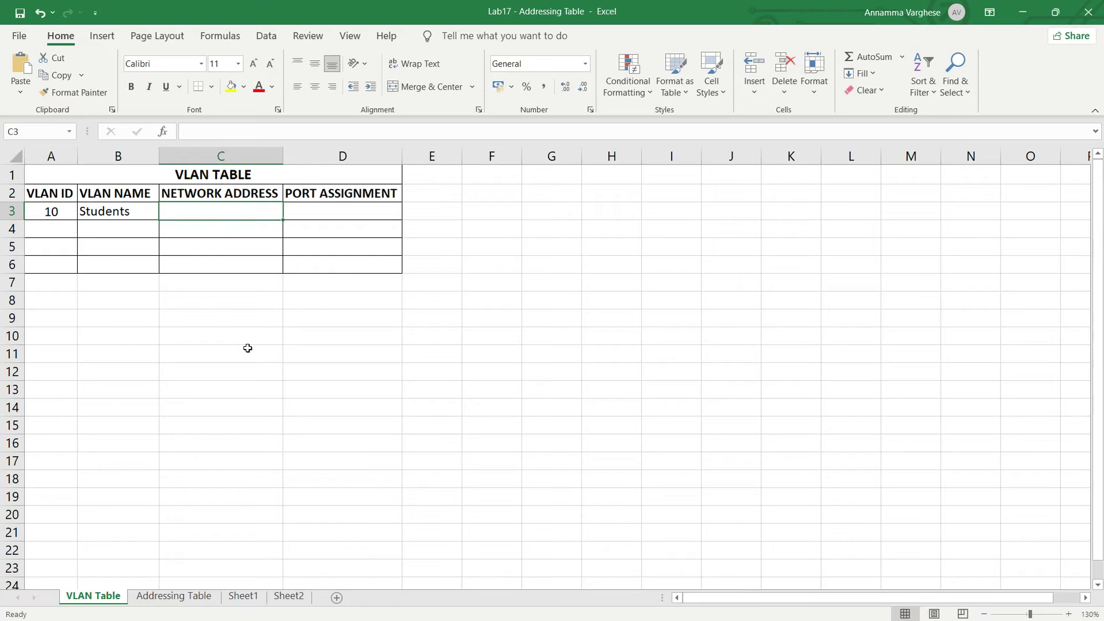
- Enter the network address 192.168.10.0/24 and the port assignment Fa0/1-8 for VLAN 10
{"action": "type", "text": "192.1"}
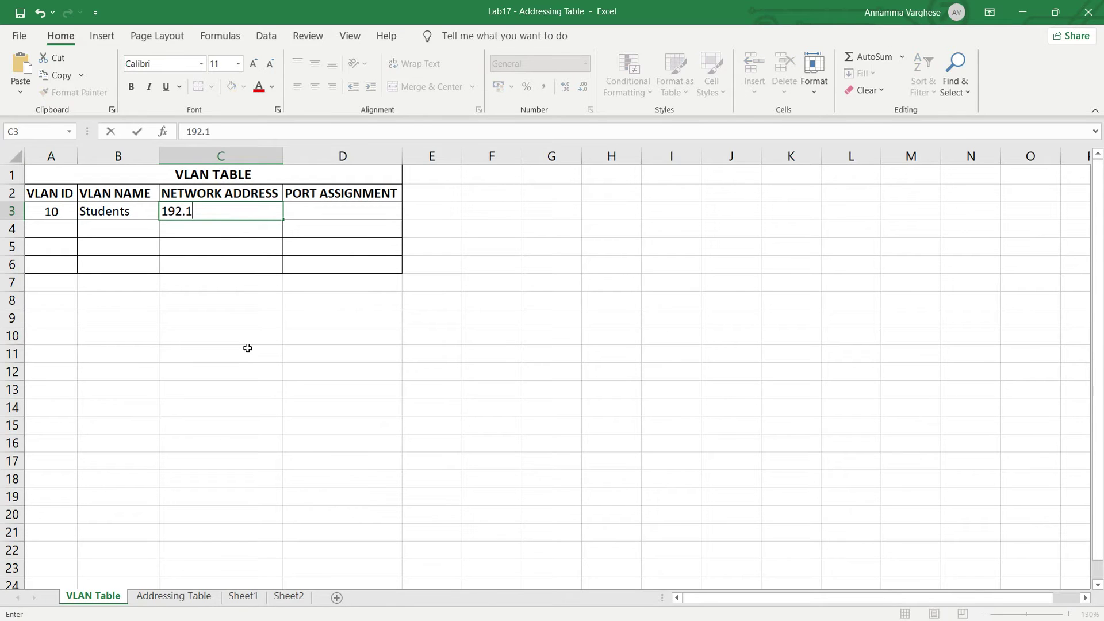
{"action": "type", "text": "68.10.0/24"}
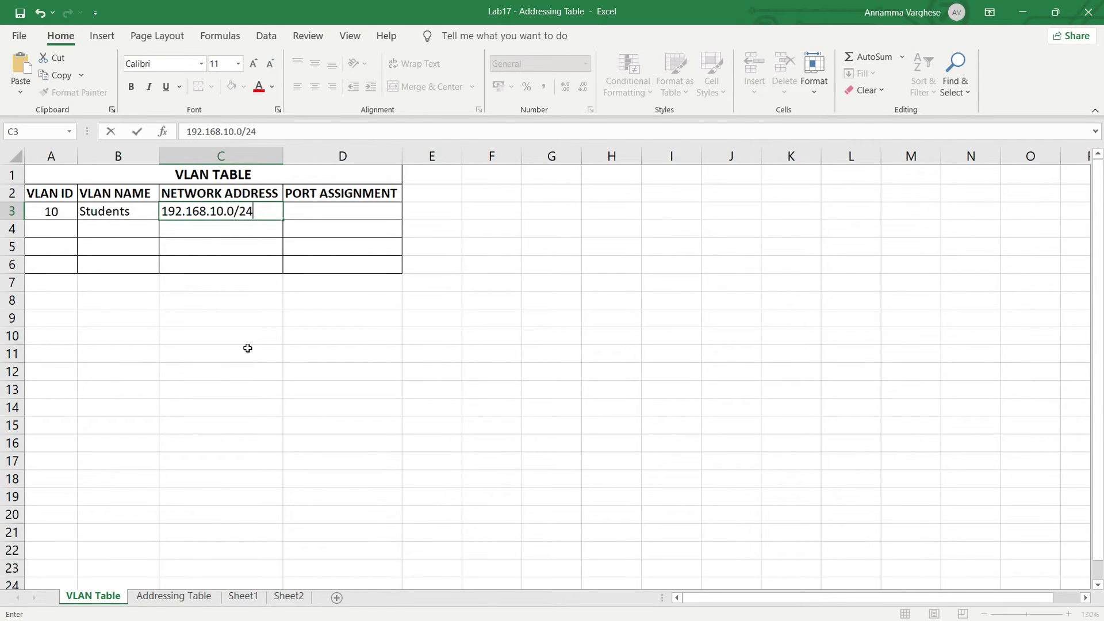
{"action": "key", "text": "Tab"}
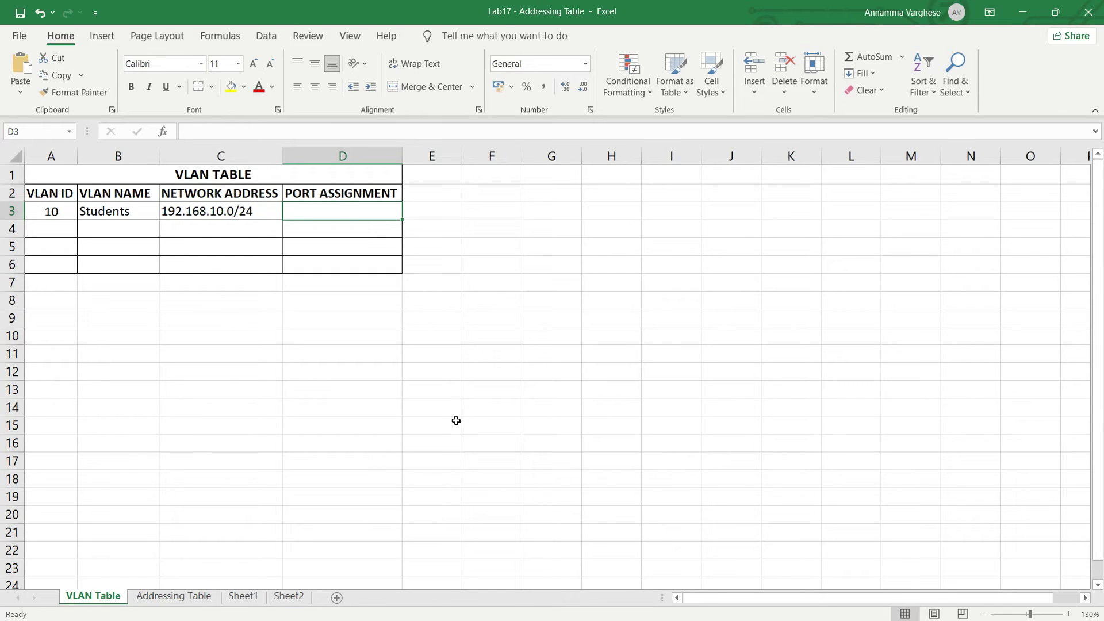
{"action": "type", "text": "Fa0"}
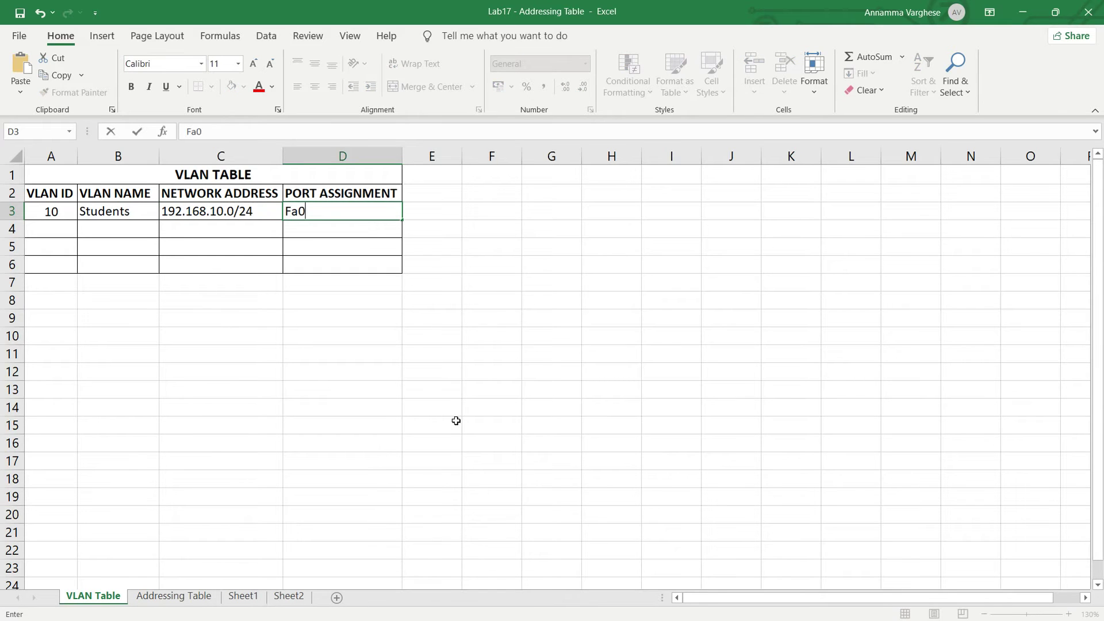
{"action": "type", "text": "/1-8"}
{"action": "left_click", "coordinate": [378, 357]}
- Enter VLAN ID 20, the name Faculty and the network address 192.168.20.0/24 in row 4 of the VLAN table
{"action": "left_click", "coordinate": [69, 233]}
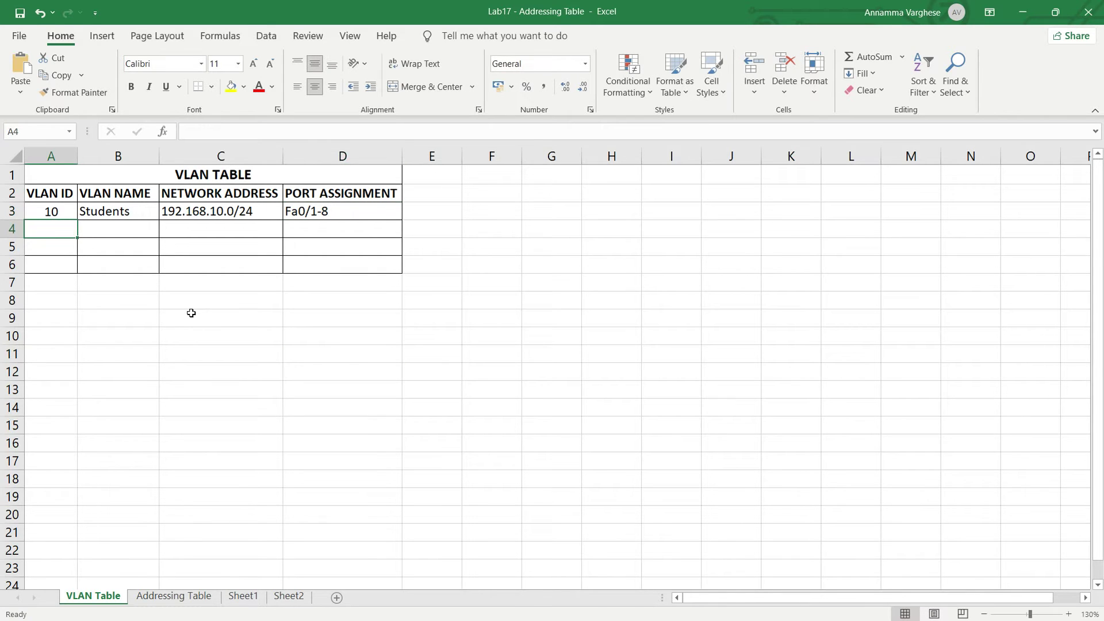
{"action": "type", "text": "20"}
{"action": "left_click", "coordinate": [87, 232]}
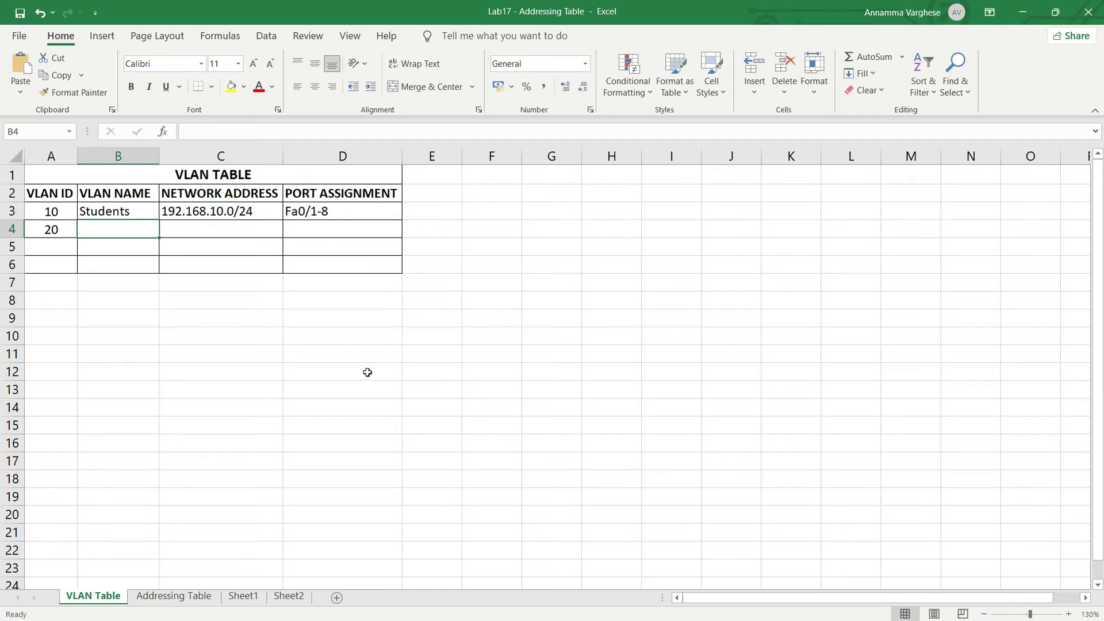
{"action": "type", "text": "Faculty"}
{"action": "key", "text": "Tab"}
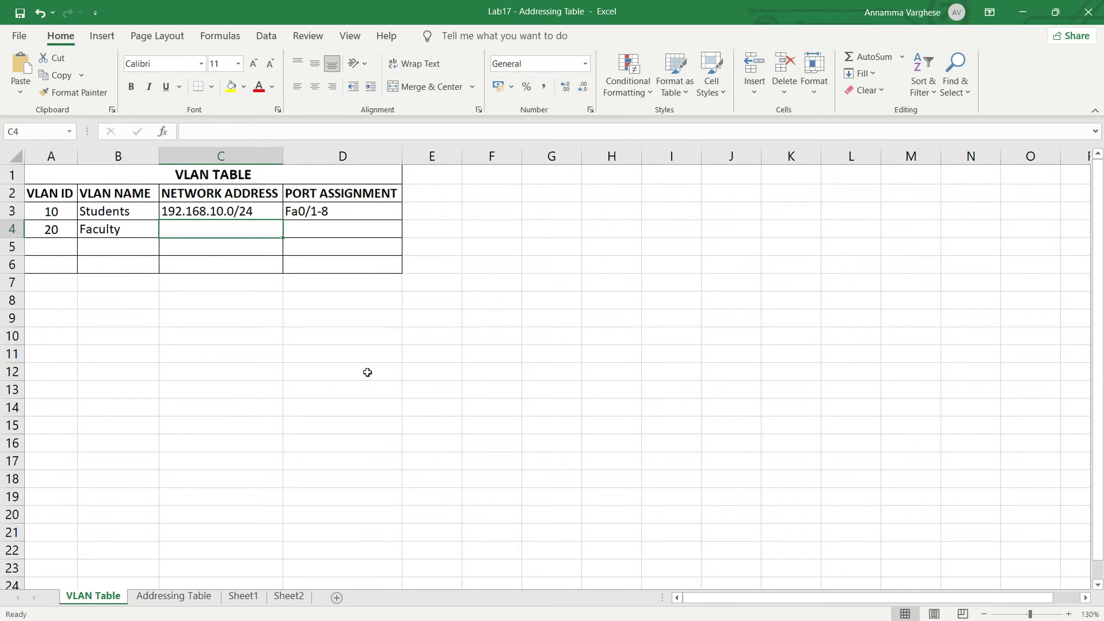
{"action": "type", "text": "192.16"}
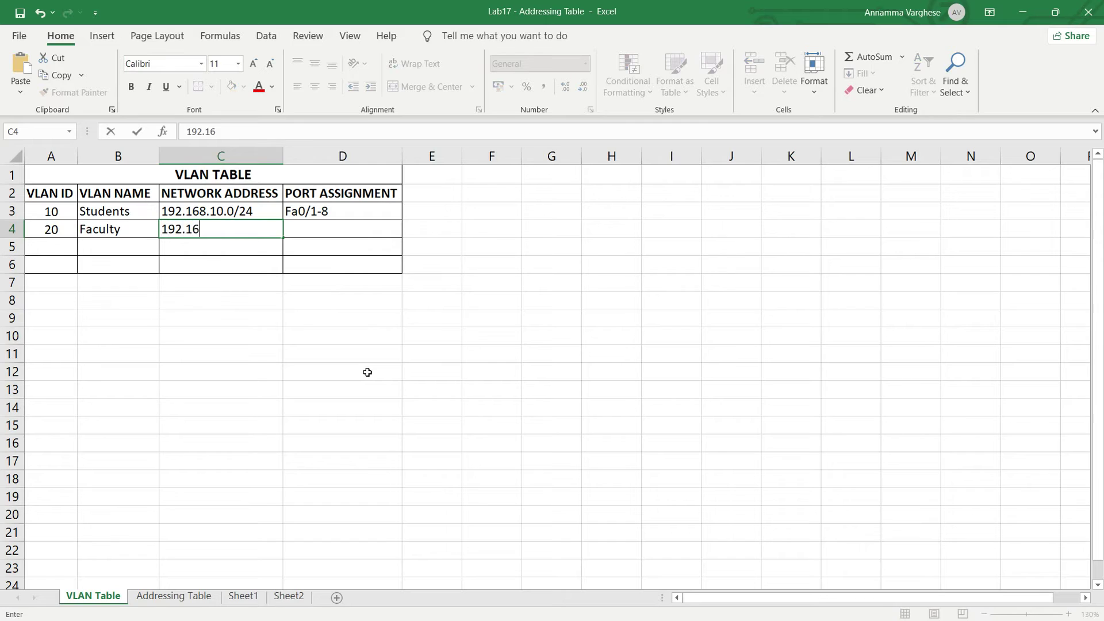
{"action": "type", "text": "8.20.0/24"}
{"action": "key", "text": "Tab"}
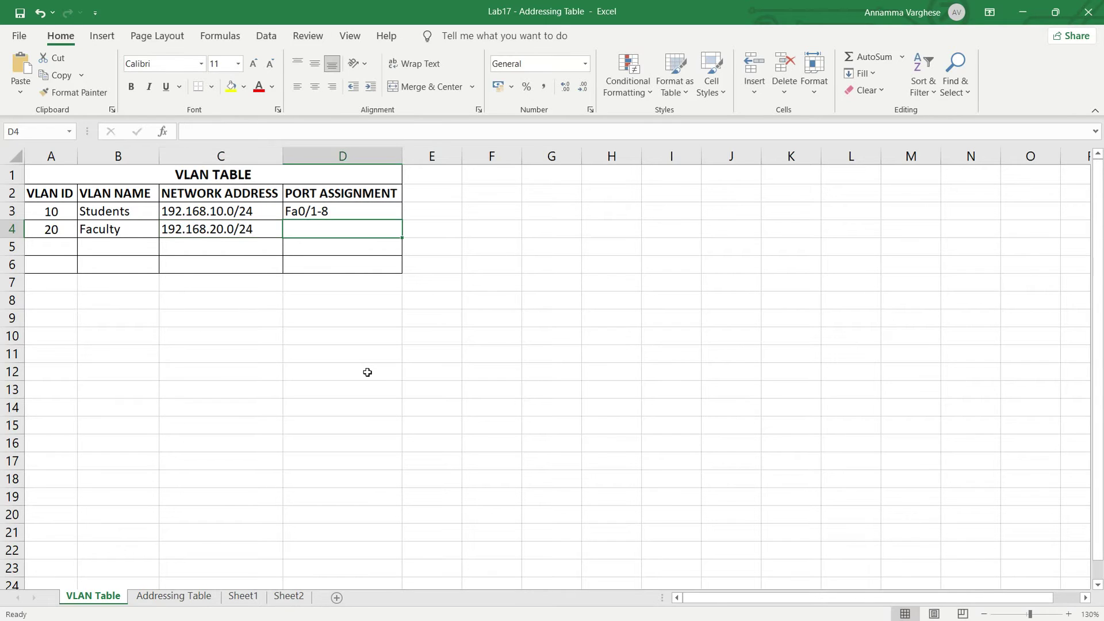
- Enter the port assignment Fa0/9-16 for VLAN 20, and fill row 5 with VLAN ID 30 and the name Management
{"action": "type", "text": "Fa"}
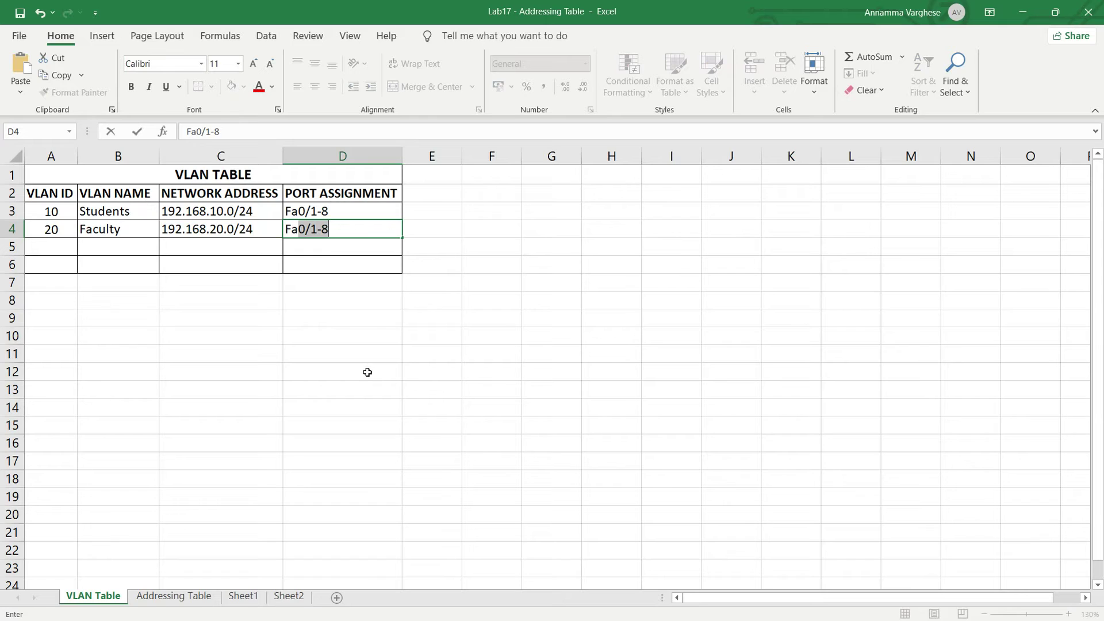
{"action": "type", "text": "0/9-16"}
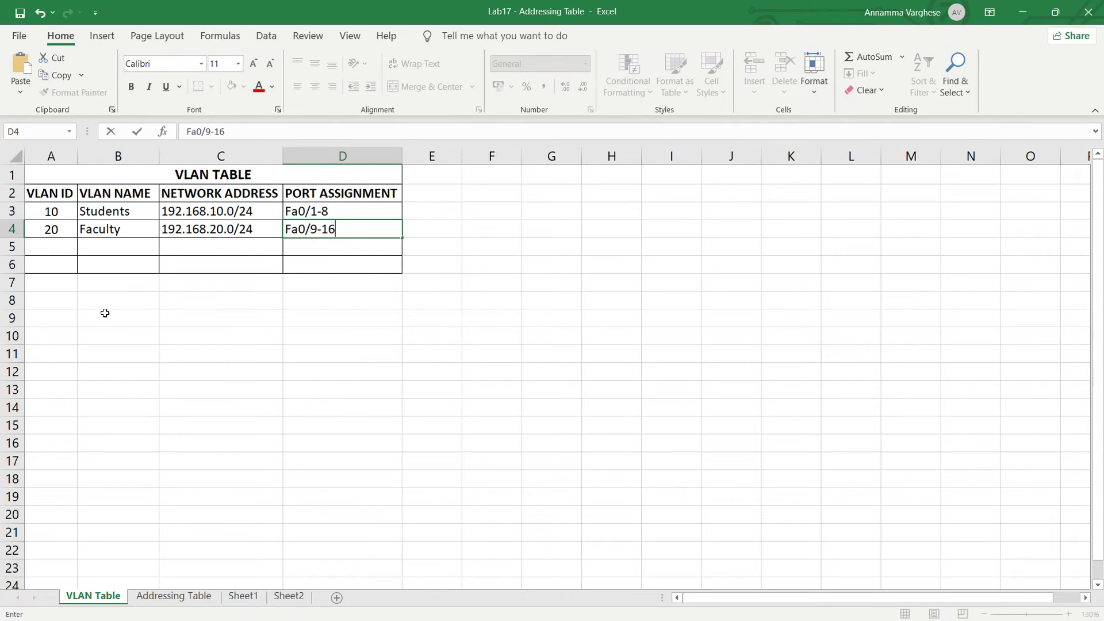
{"action": "left_click", "coordinate": [64, 249]}
{"action": "type", "text": "30"}
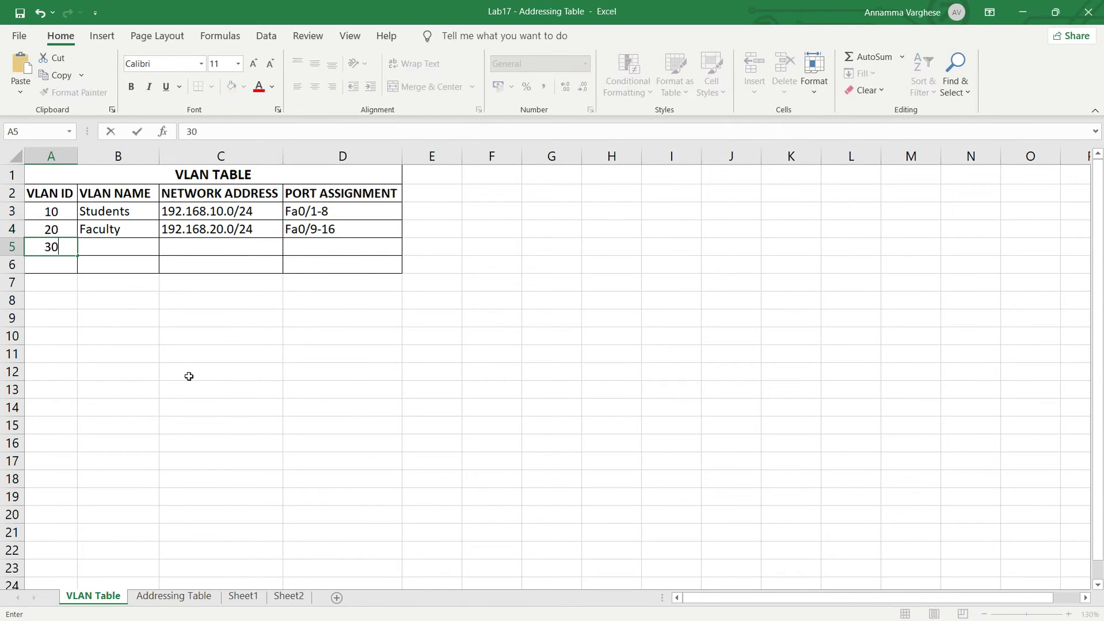
{"action": "left_click", "coordinate": [108, 239]}
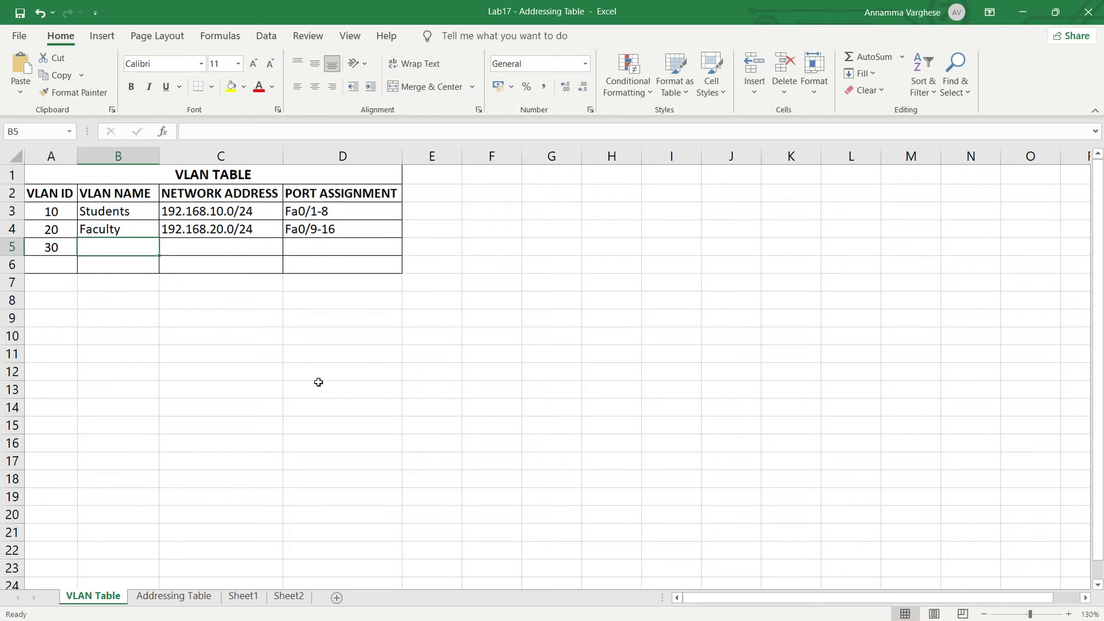
{"action": "type", "text": "Management"}
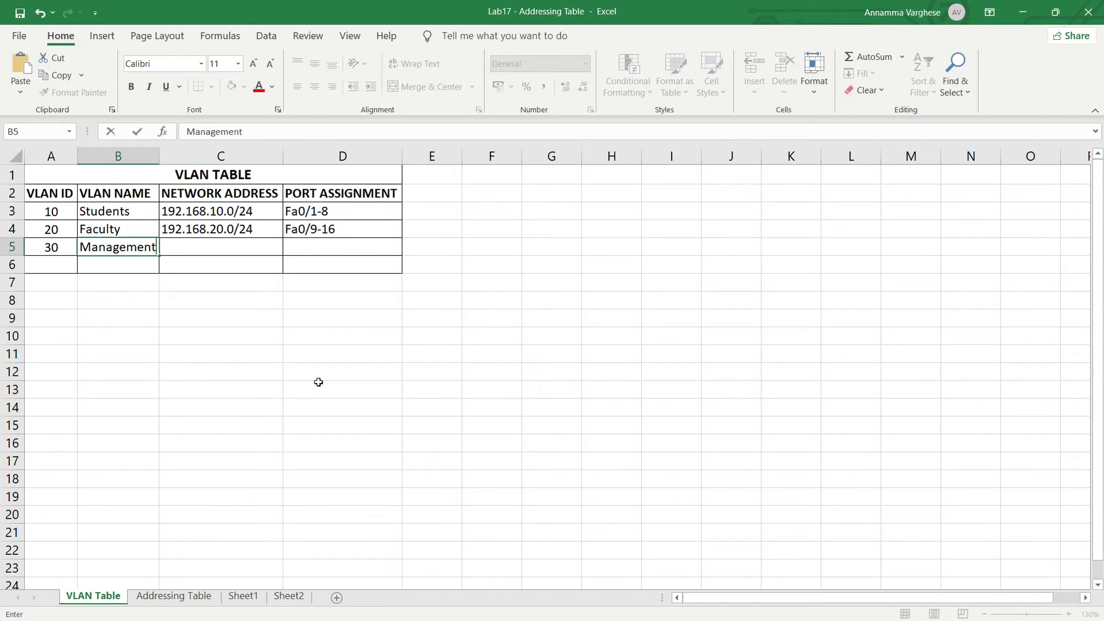
- Enter the network address 192.168.30.0/24 and the port assignment Fa0/17-24 for VLAN 30
{"action": "key", "text": "Tab"}
{"action": "type", "text": "192.168.30.0/24"}
{"action": "key", "text": "Tab"}
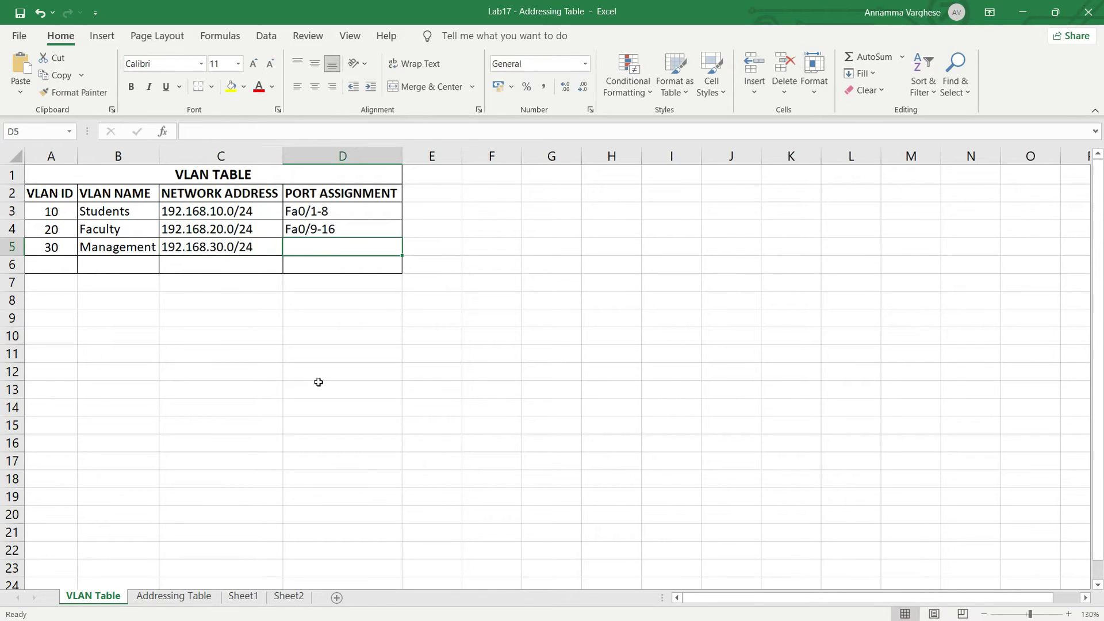
{"action": "type", "text": "Fa0/17"}
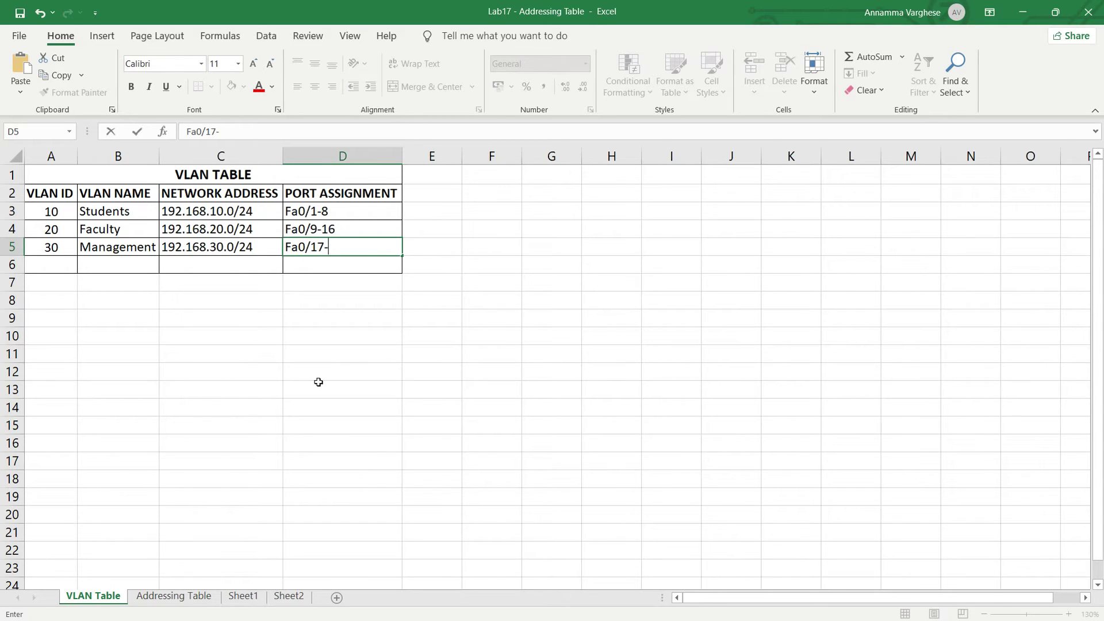
{"action": "type", "text": "-24"}
{"action": "key", "text": "Return"}
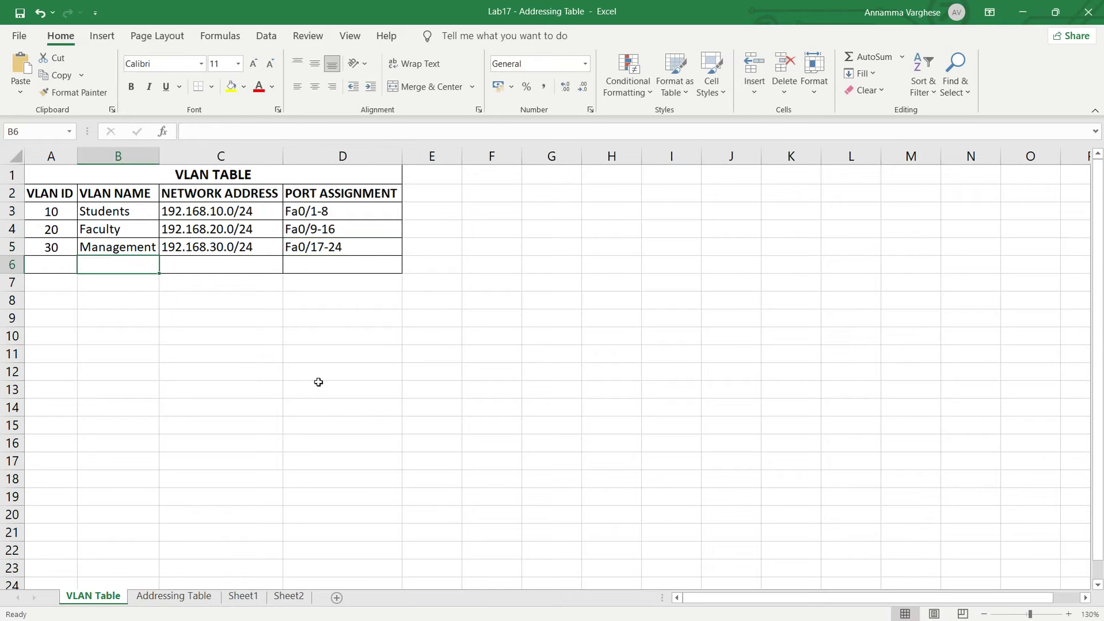
- Enter VLAN ID 40 with the name Unused in row 6 of the VLAN table
{"action": "key", "text": "Tab"}
{"action": "key", "text": "Tab"}
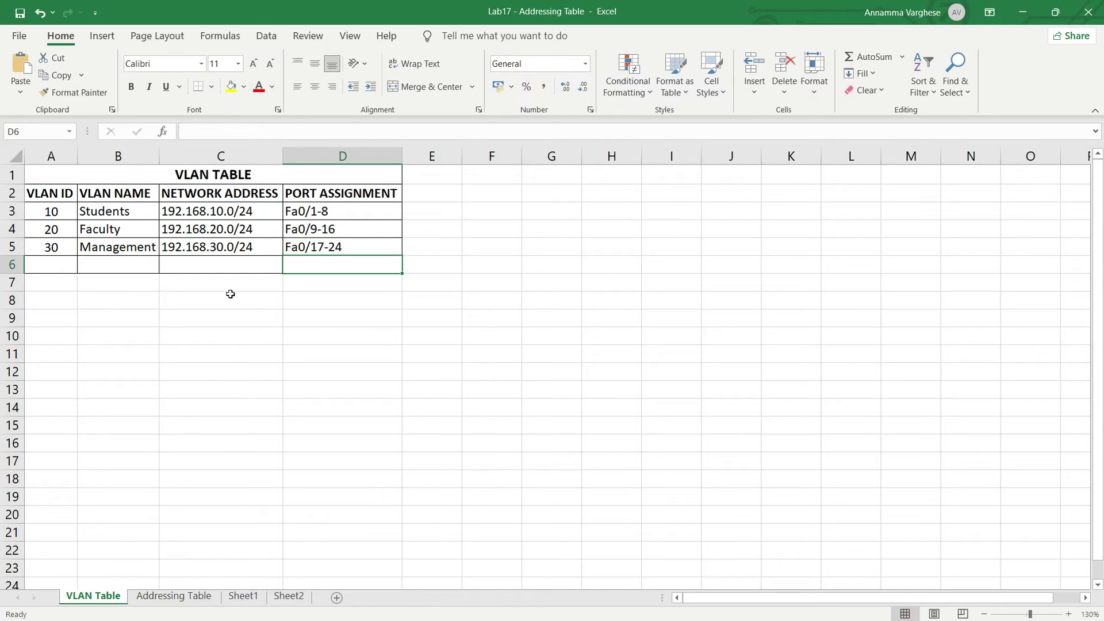
{"action": "left_click", "coordinate": [50, 267]}
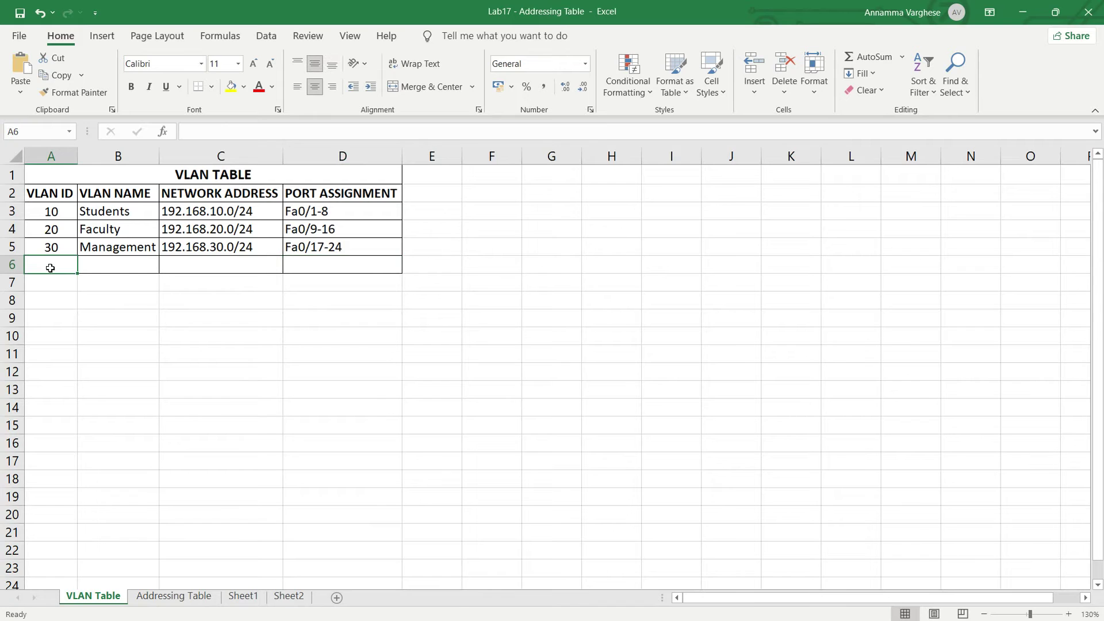
{"action": "type", "text": "40"}
{"action": "left_click", "coordinate": [107, 269]}
{"action": "type", "text": "Unused"}
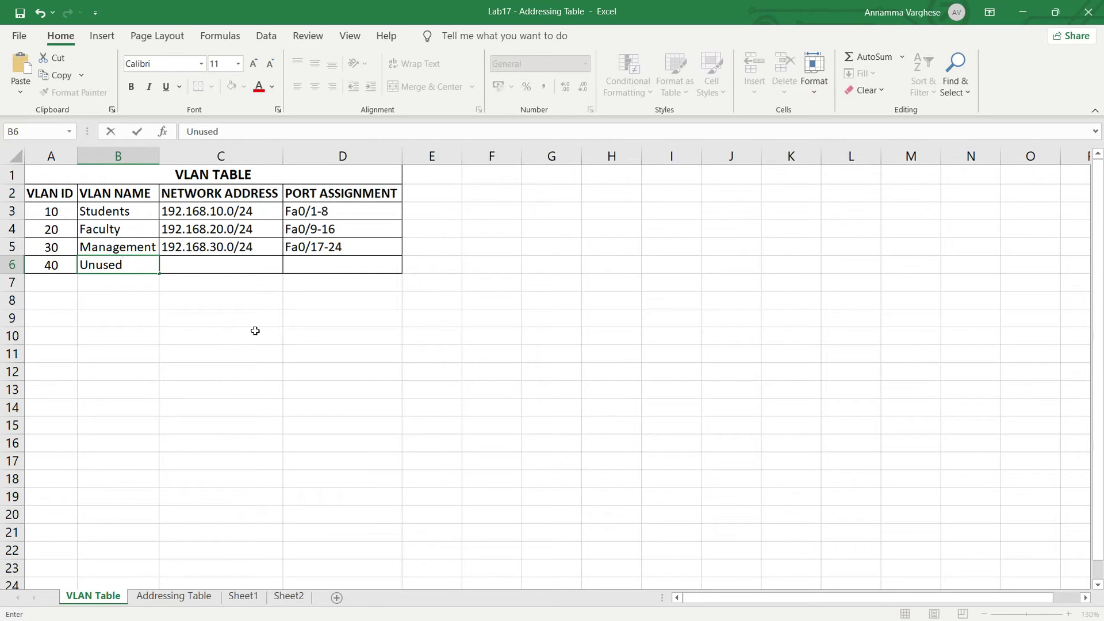
{"action": "left_click", "coordinate": [177, 317]}
- Enter NOT APPLICABLE as the network address and Gi0/1-2 as the port assignment for VLAN 40
{"action": "left_click", "coordinate": [189, 266]}
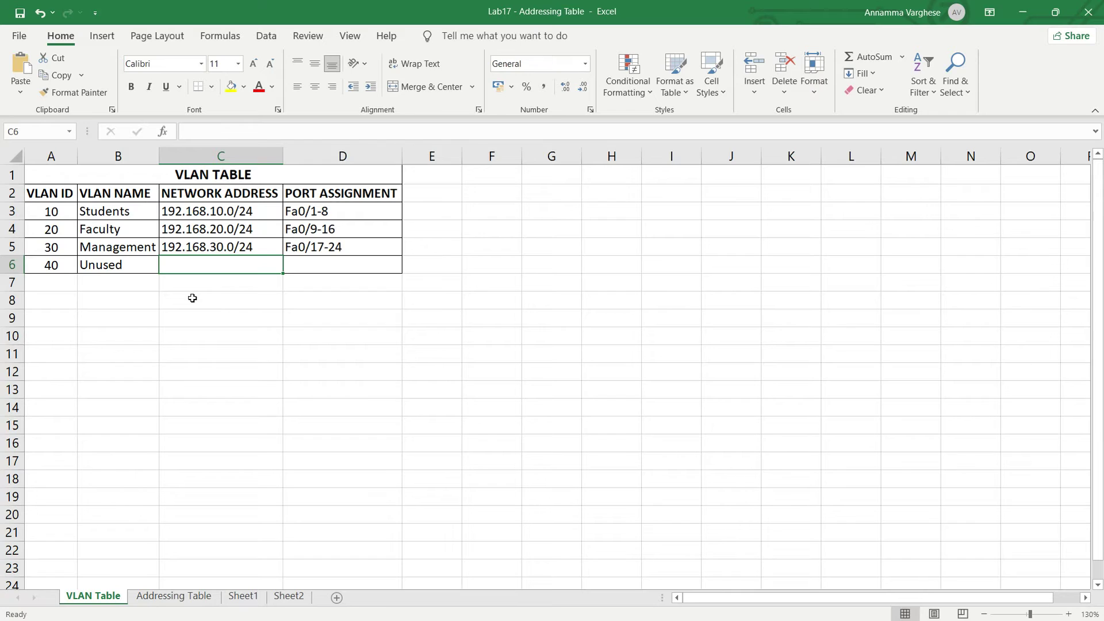
{"action": "type", "text": "NOT APPLICABLE"}
{"action": "key", "text": "Tab"}
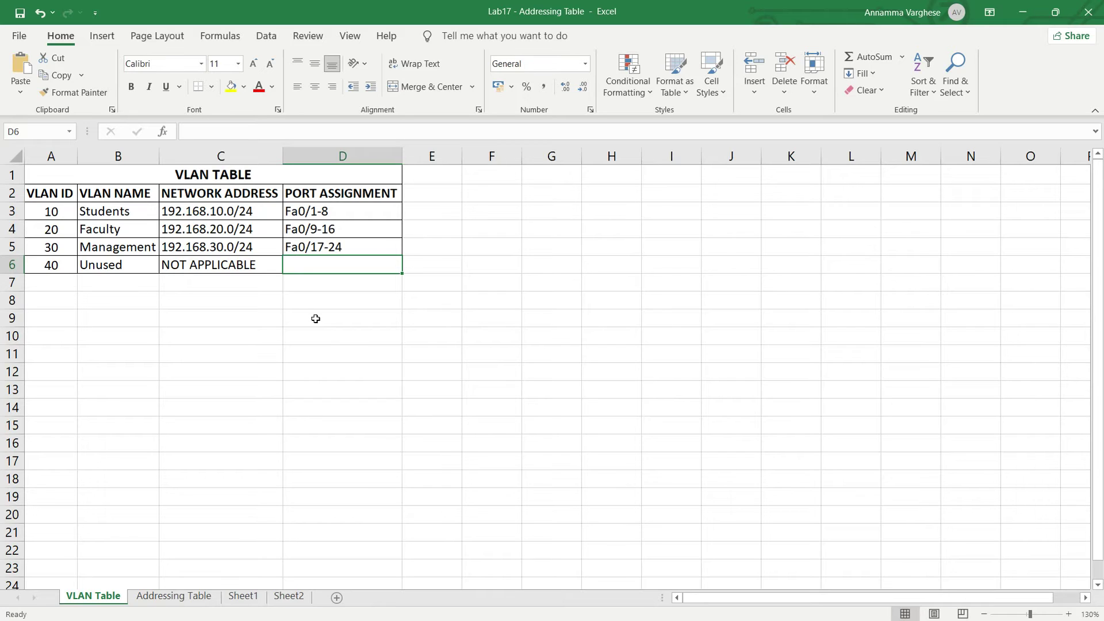
{"action": "type", "text": "G"}
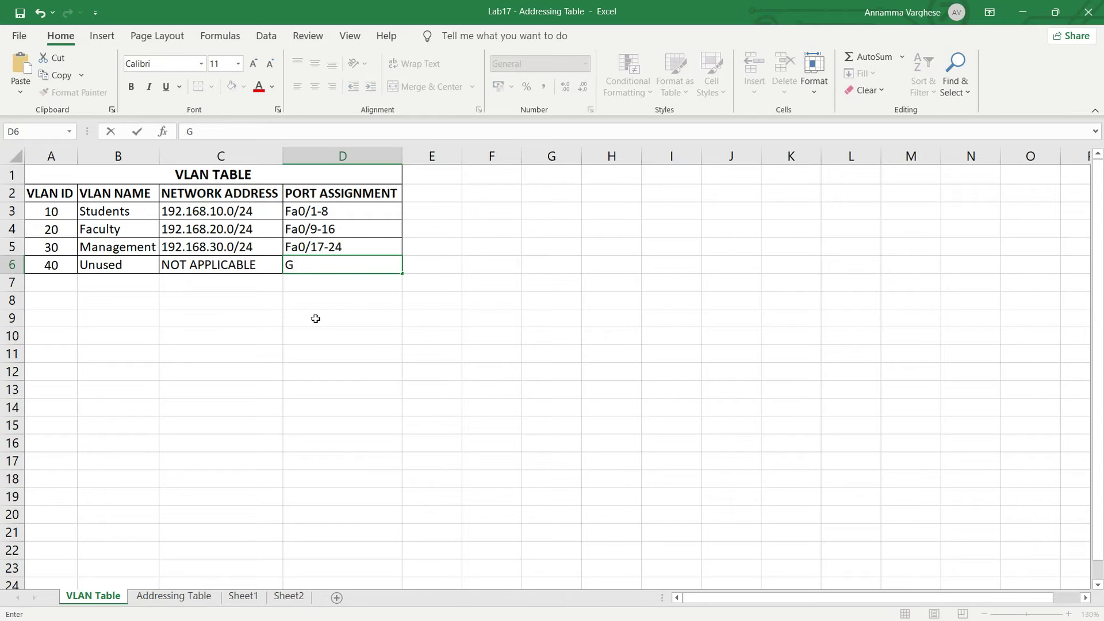
{"action": "type", "text": "i0/1-2"}
{"action": "left_click", "coordinate": [316, 318]}
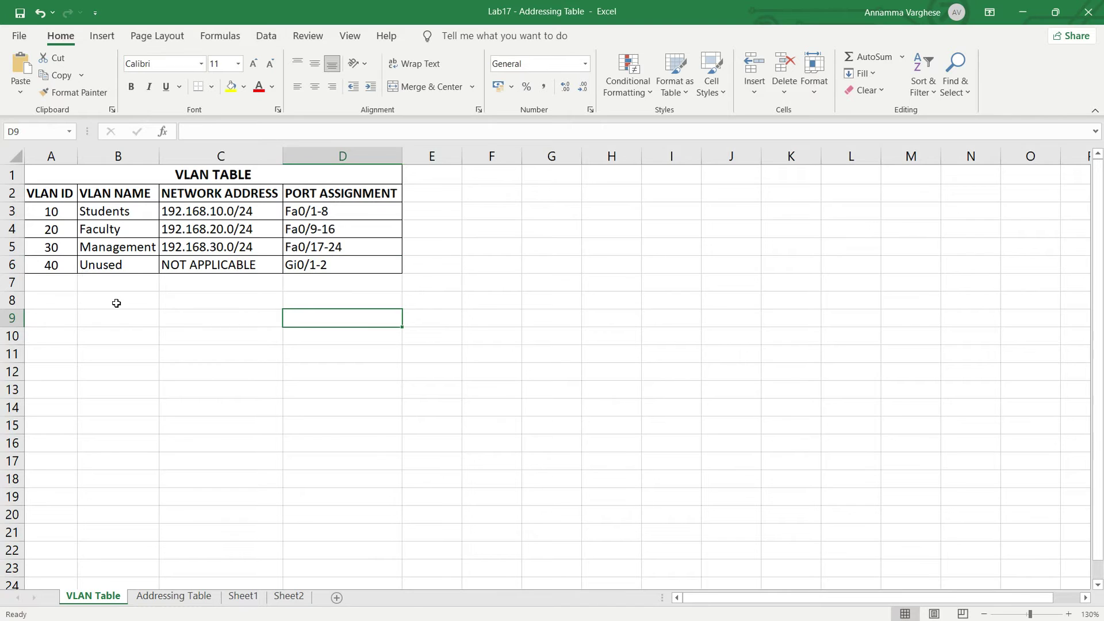
- Switch to the Addressing Table sheet and list S1, Student1 and Student2 as the first three devices
{"action": "key", "text": "ctrl+Page_Down"}
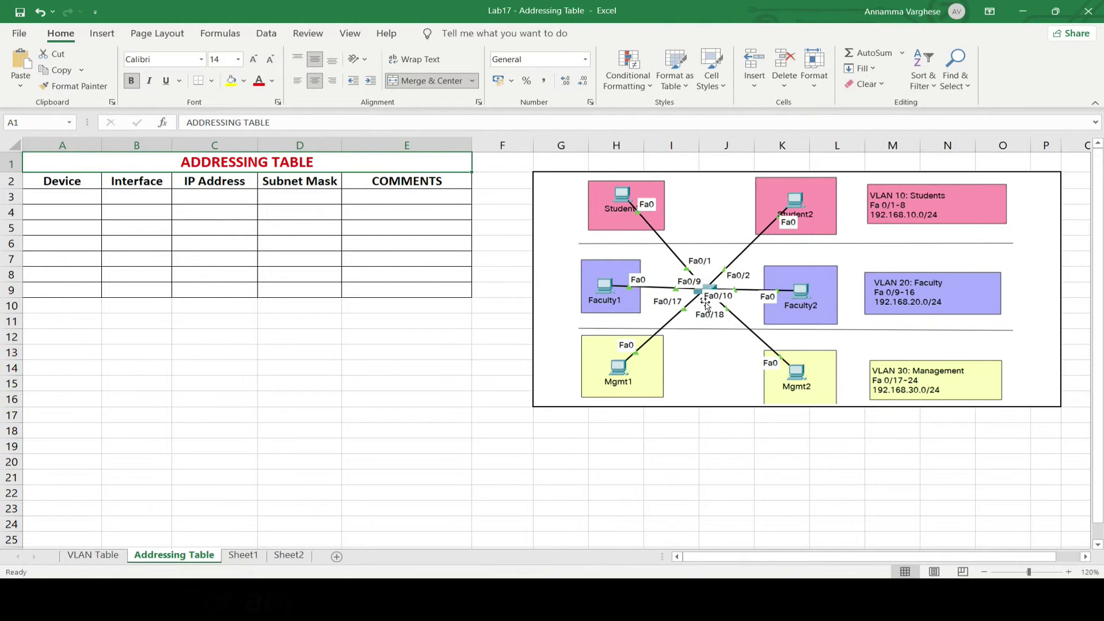
{"action": "left_click", "coordinate": [79, 199]}
{"action": "type", "text": "S1"}
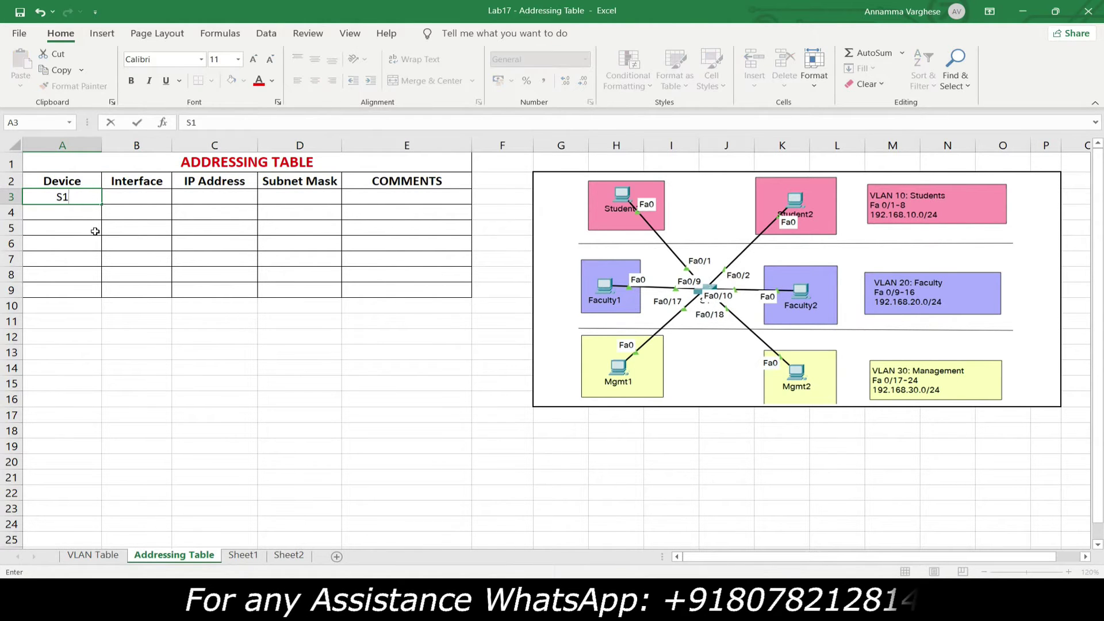
{"action": "key", "text": "Return"}
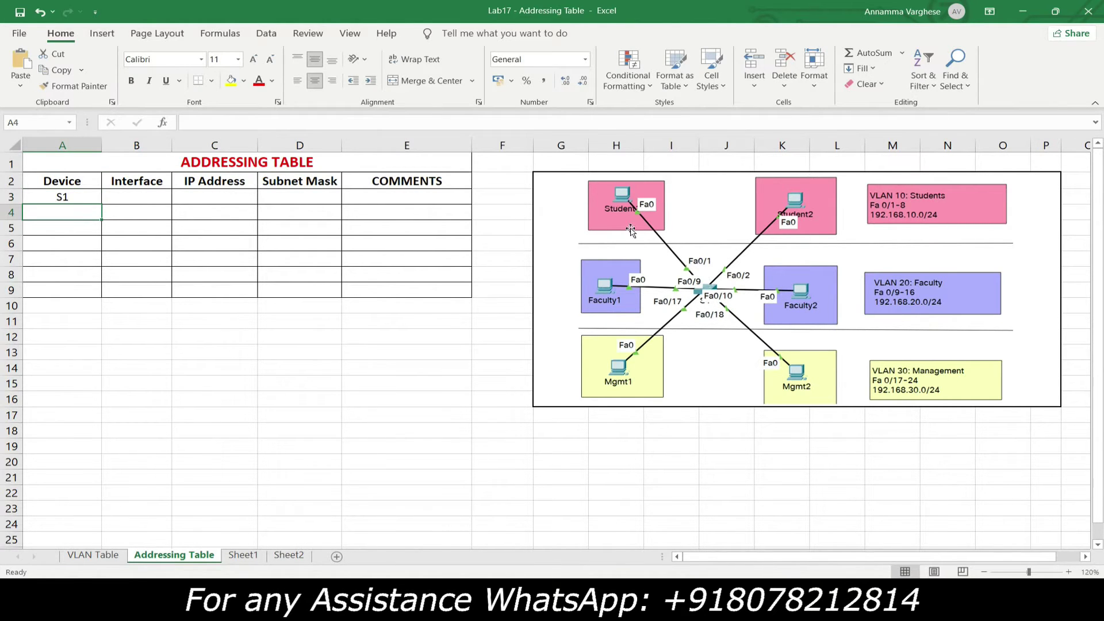
{"action": "type", "text": "Student1"}
{"action": "key", "text": "Return"}
{"action": "type", "text": "S"}
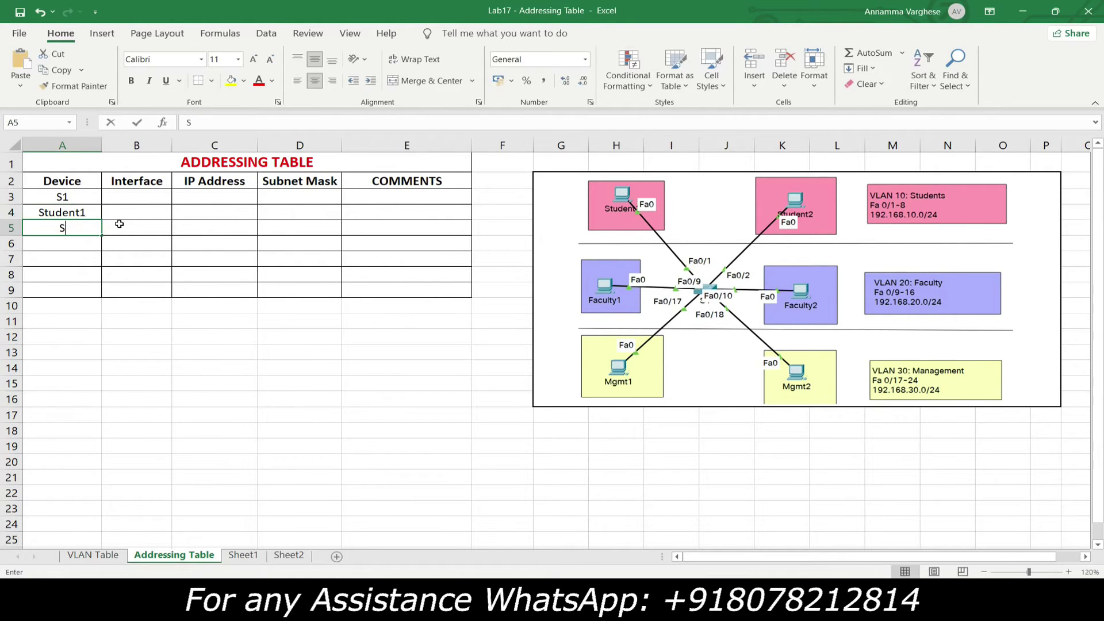
{"action": "type", "text": "tudent2"}
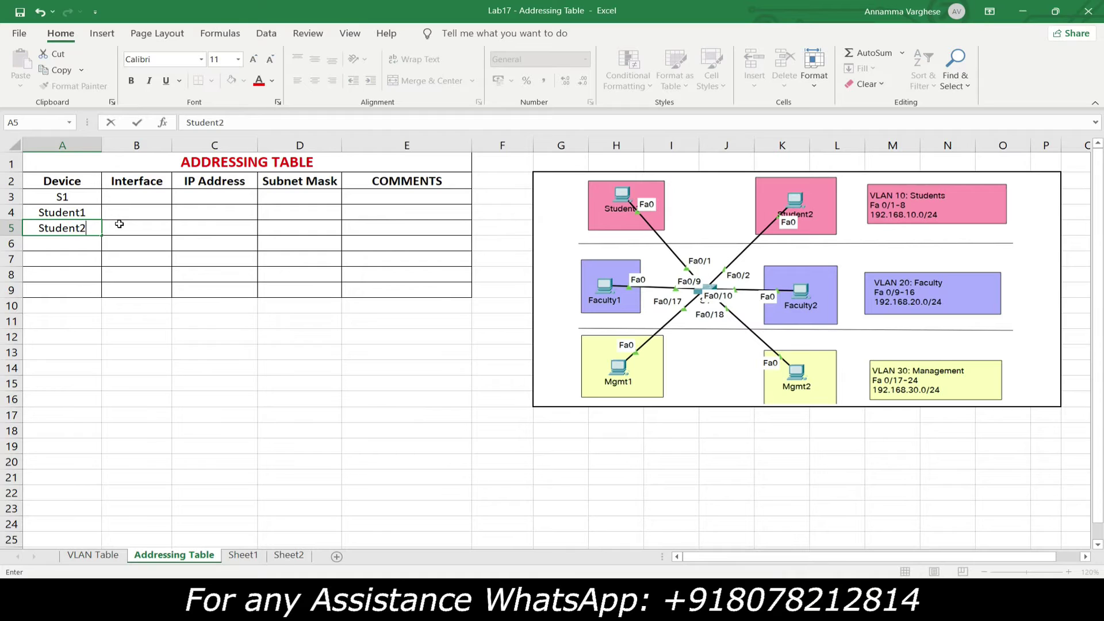
{"action": "key", "text": "Return"}
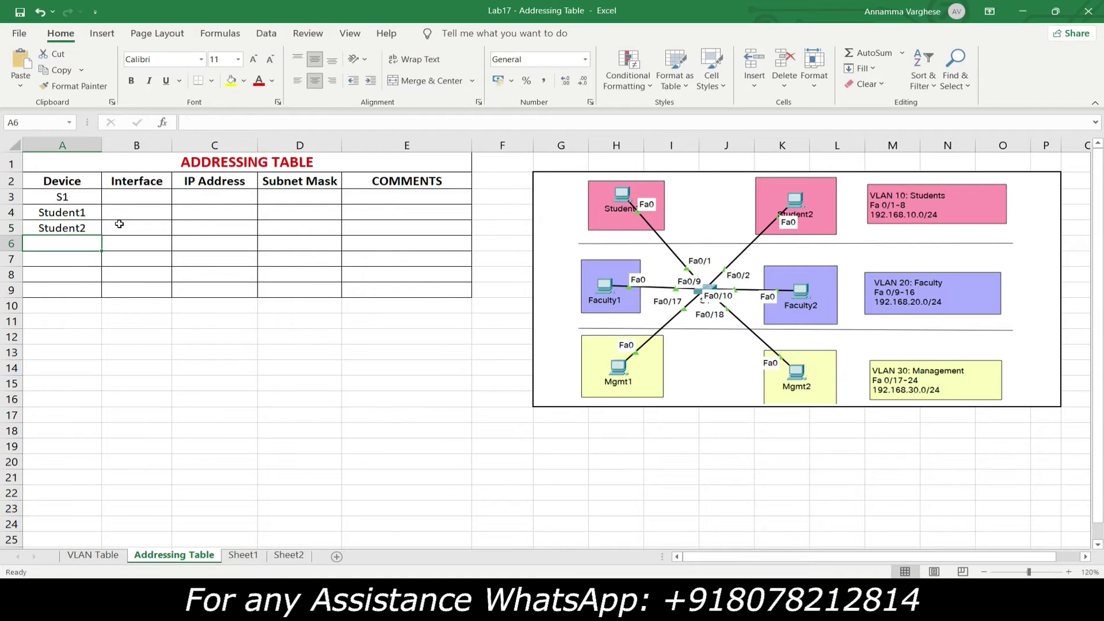
- Add the devices Faculty1, Faculty2, Mgmt1 and Mgmt2 below Student2 in the addressing table
{"action": "type", "text": "Faculty1"}
{"action": "key", "text": "Return"}
{"action": "type", "text": "Facul"}
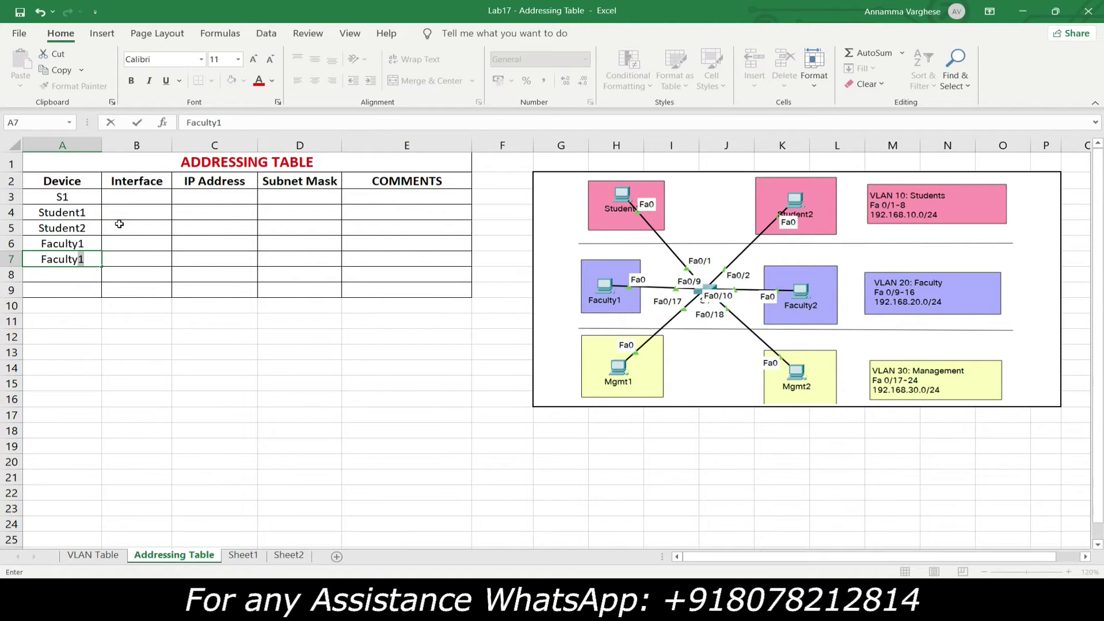
{"action": "type", "text": "2"}
{"action": "key", "text": "Return"}
{"action": "type", "text": "Mgmt1"}
{"action": "key", "text": "Return"}
{"action": "type", "text": "Mgmt"}
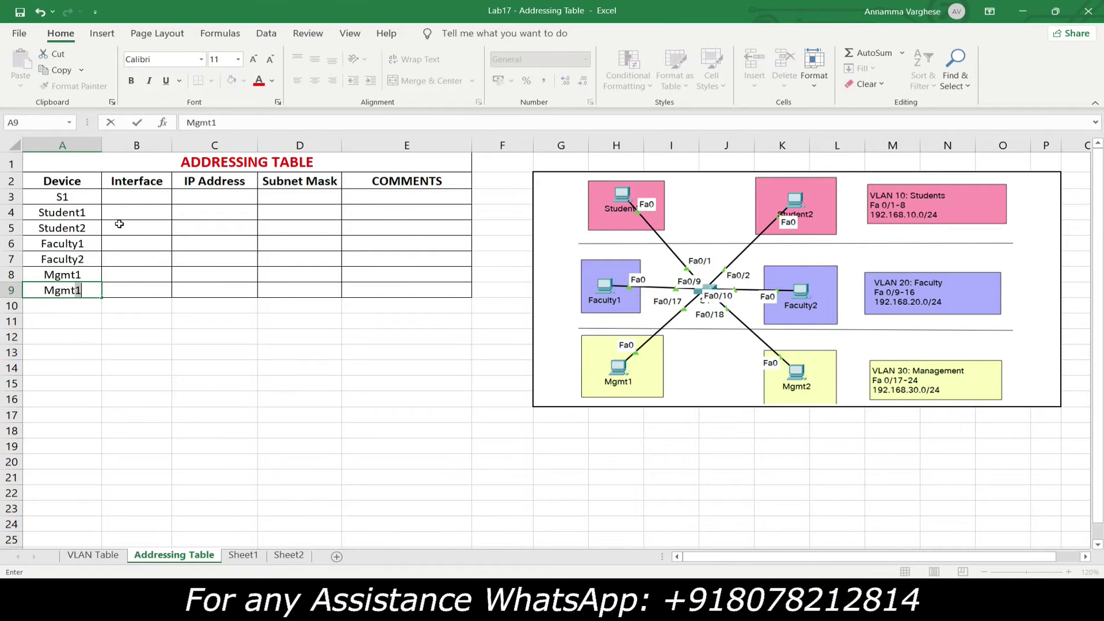
{"action": "type", "text": "2"}
{"action": "key", "text": "Return"}
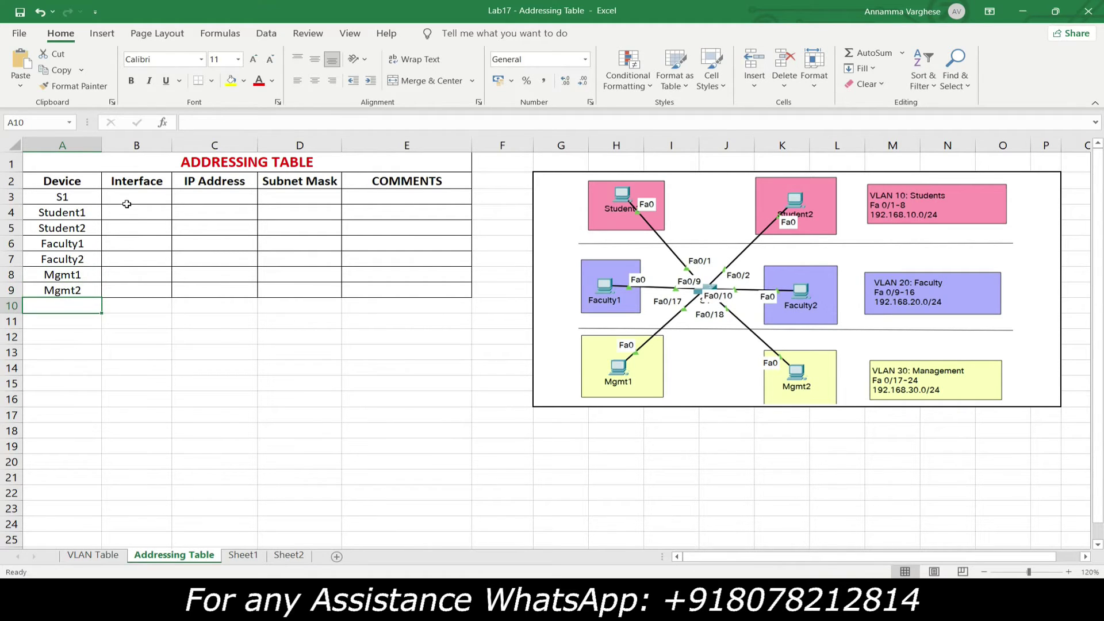
- Enter VLAN 30 as the interface of switch S1 in the addressing table
{"action": "left_click", "coordinate": [126, 203]}
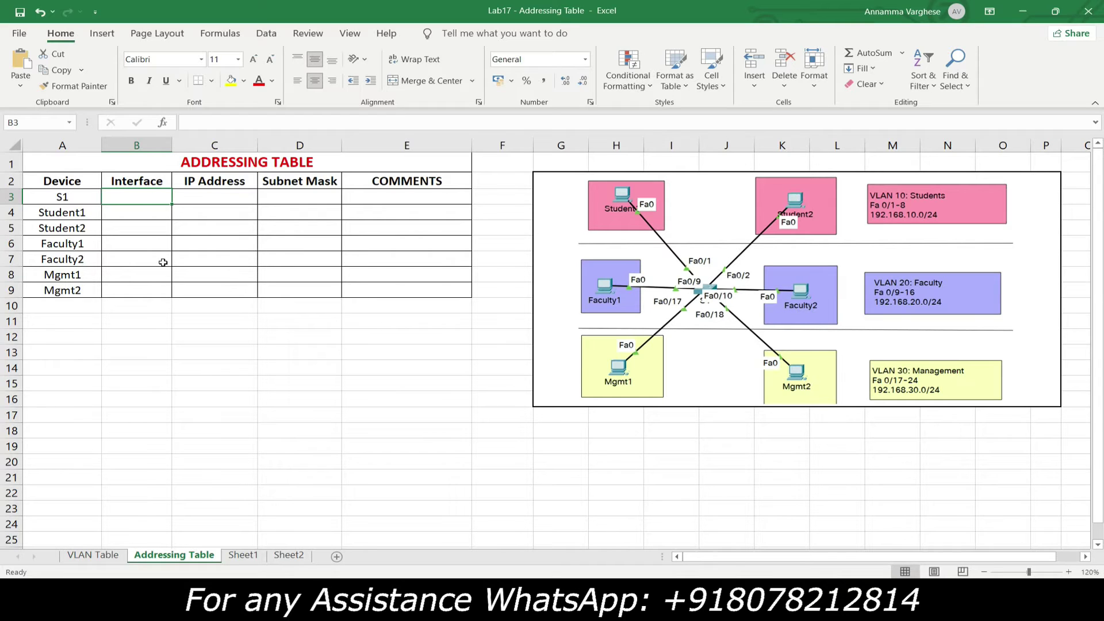
{"action": "type", "text": "VLAN 30"}
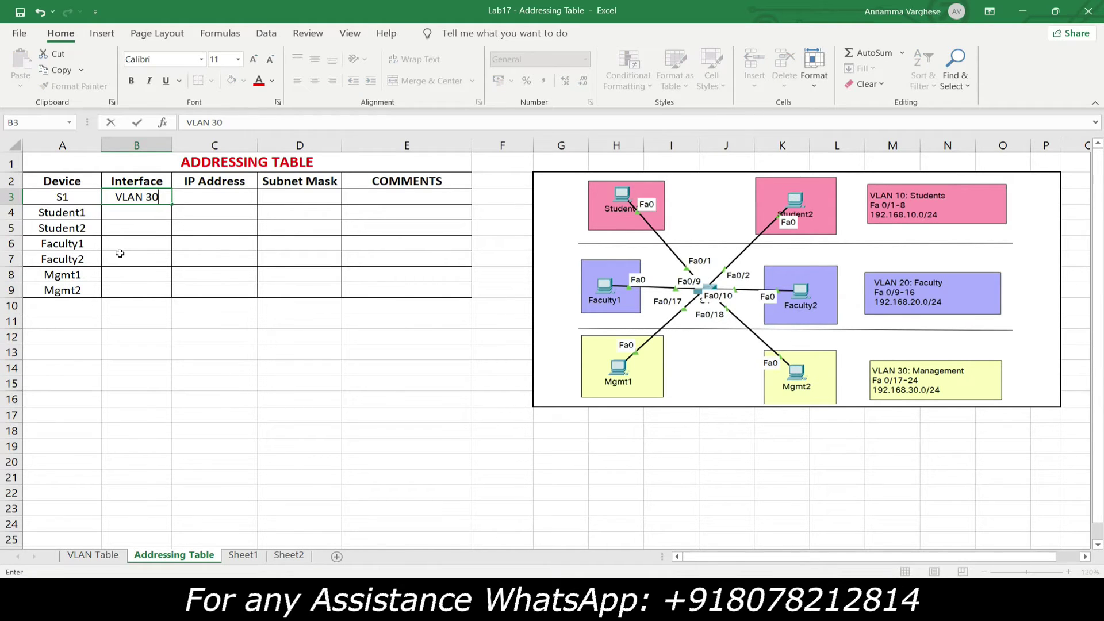
{"action": "left_click_drag", "start_coordinate": [75, 214], "coordinate": [70, 289]}
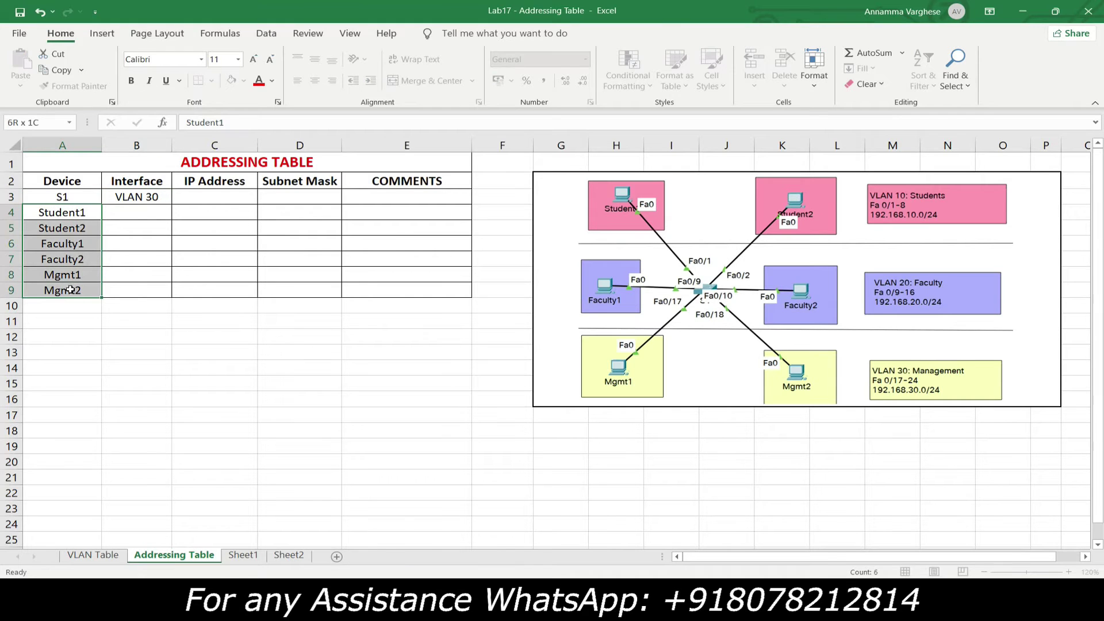
- Enter NIC as the interface for all six PCs, from Student1 down to Mgmt2
{"action": "left_click", "coordinate": [119, 216]}
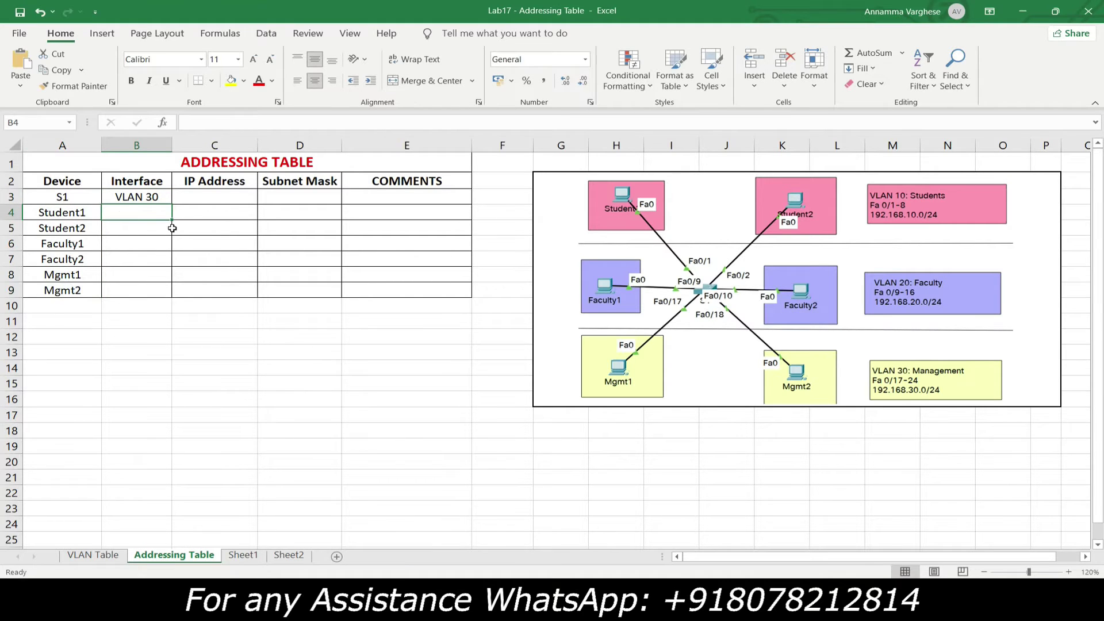
{"action": "type", "text": "NIC"}
{"action": "key", "text": "Return"}
{"action": "type", "text": "NIC"}
{"action": "key", "text": "Return"}
{"action": "type", "text": "NIC"}
{"action": "key", "text": "Return"}
{"action": "type", "text": "NIC"}
{"action": "key", "text": "Return"}
{"action": "type", "text": "NIC"}
{"action": "key", "text": "Return"}
{"action": "type", "text": "NIC"}
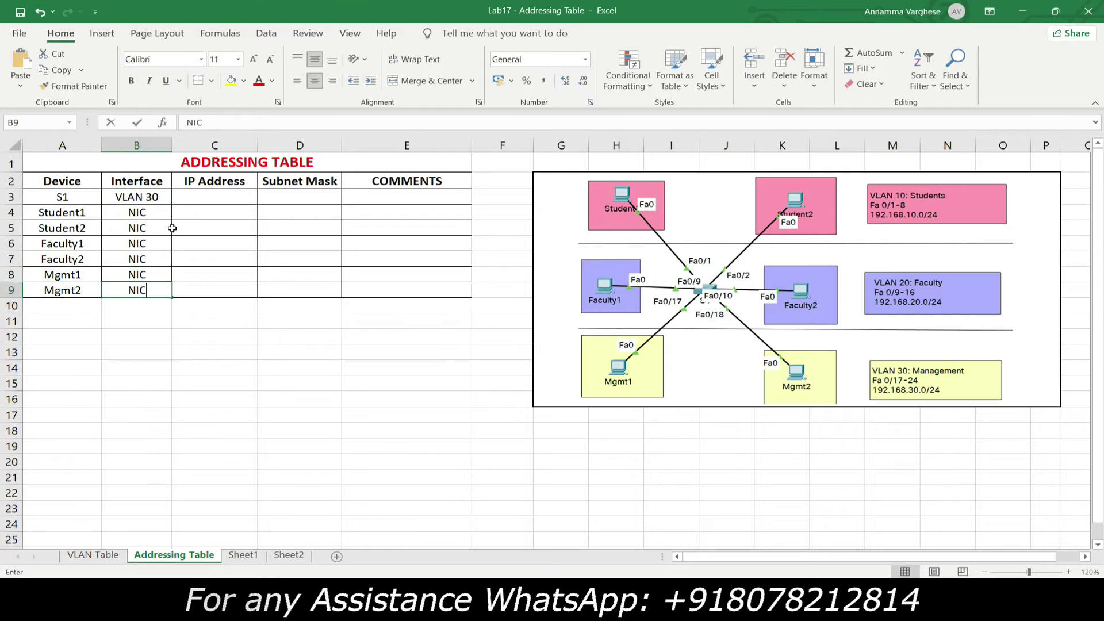
{"action": "left_click", "coordinate": [209, 203]}
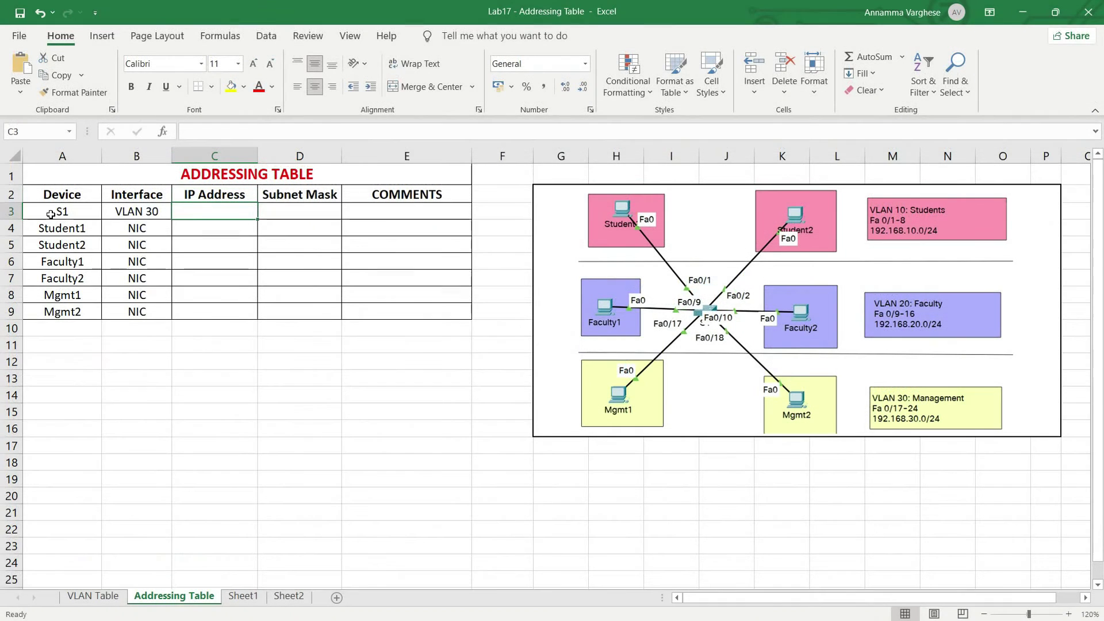
- Check the Management network in the VLAN Table sheet, and enter 192.168.30.254 as the IP address of S1 in the addressing table
{"action": "left_click", "coordinate": [11, 211]}
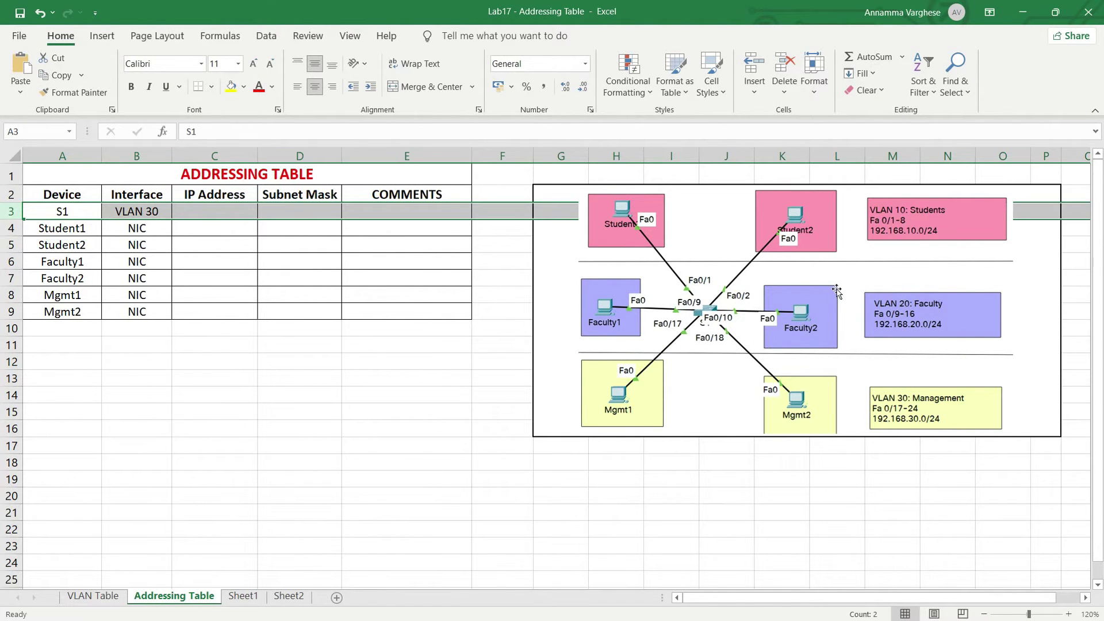
{"action": "left_click", "coordinate": [505, 363]}
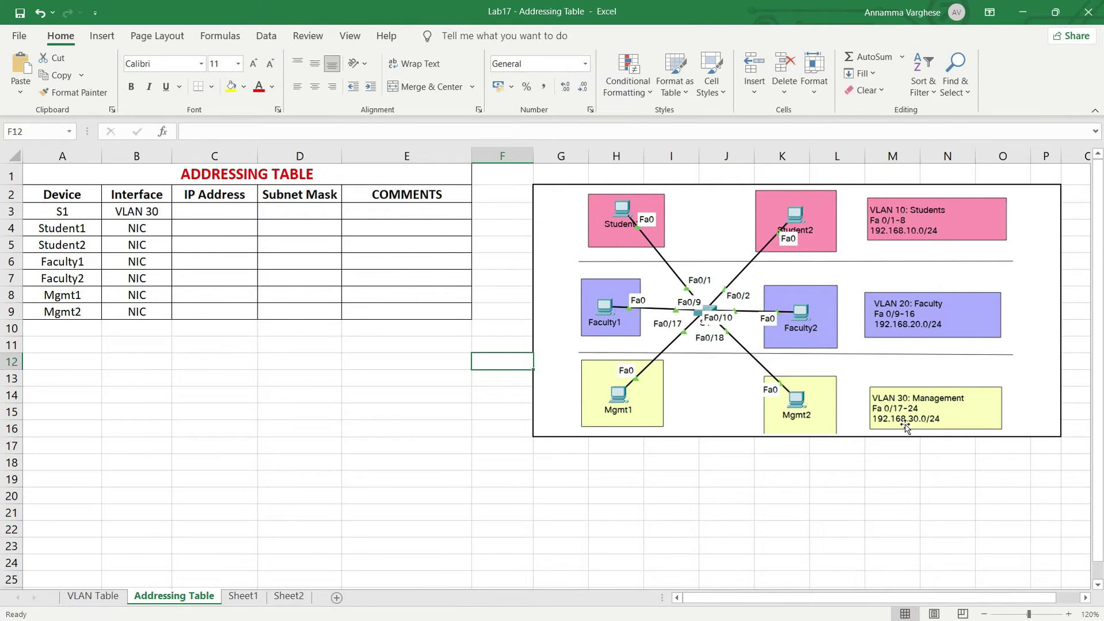
{"action": "left_click", "coordinate": [115, 595]}
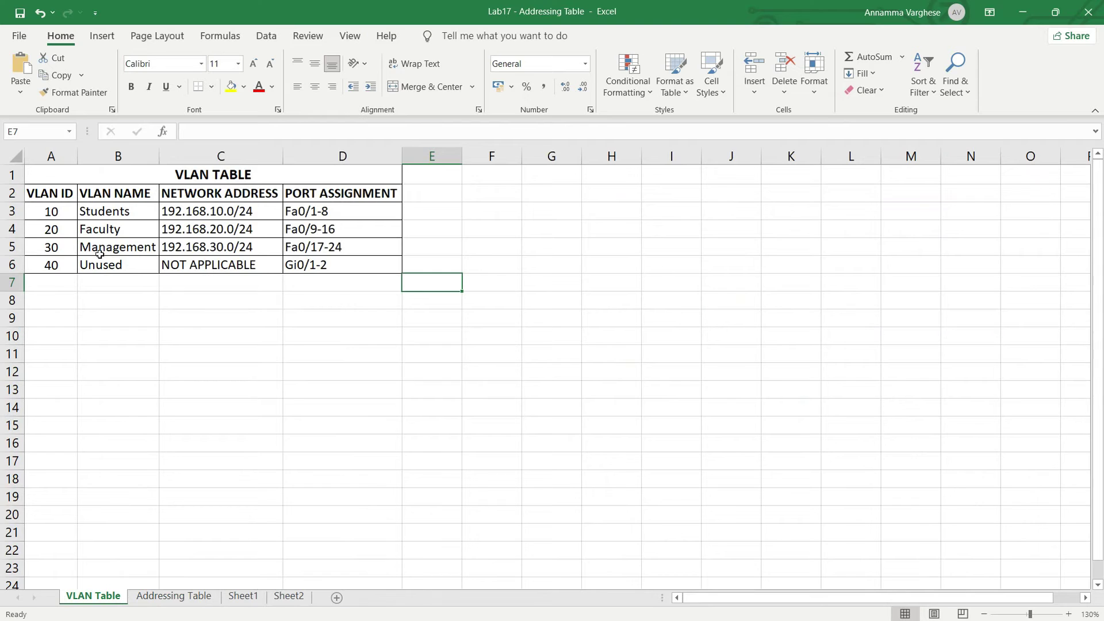
{"action": "left_click", "coordinate": [12, 247]}
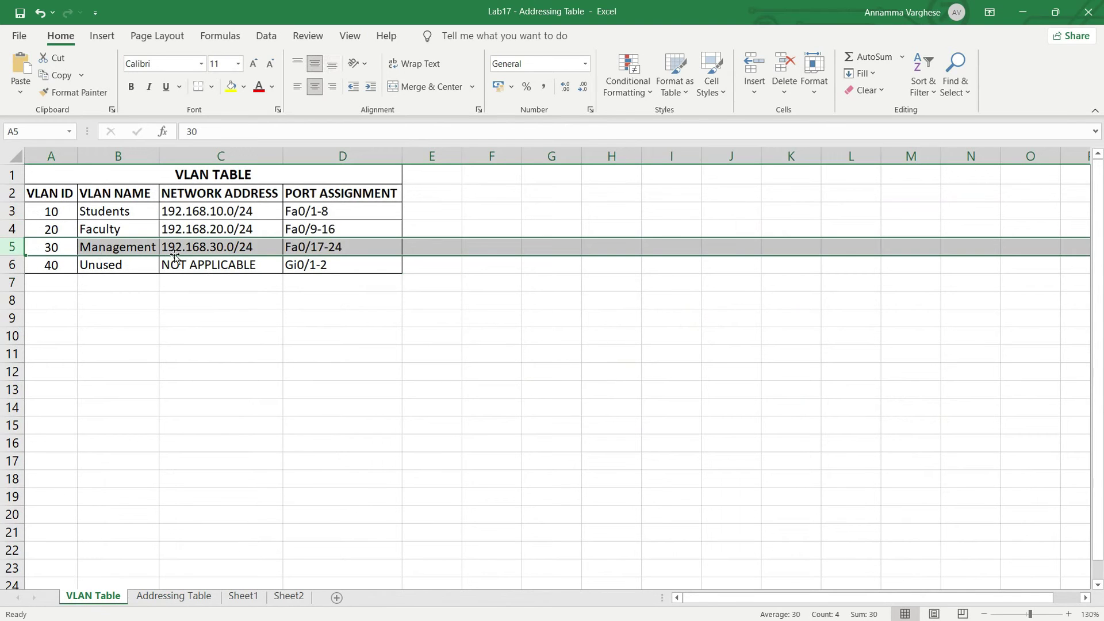
{"action": "left_click", "coordinate": [201, 251]}
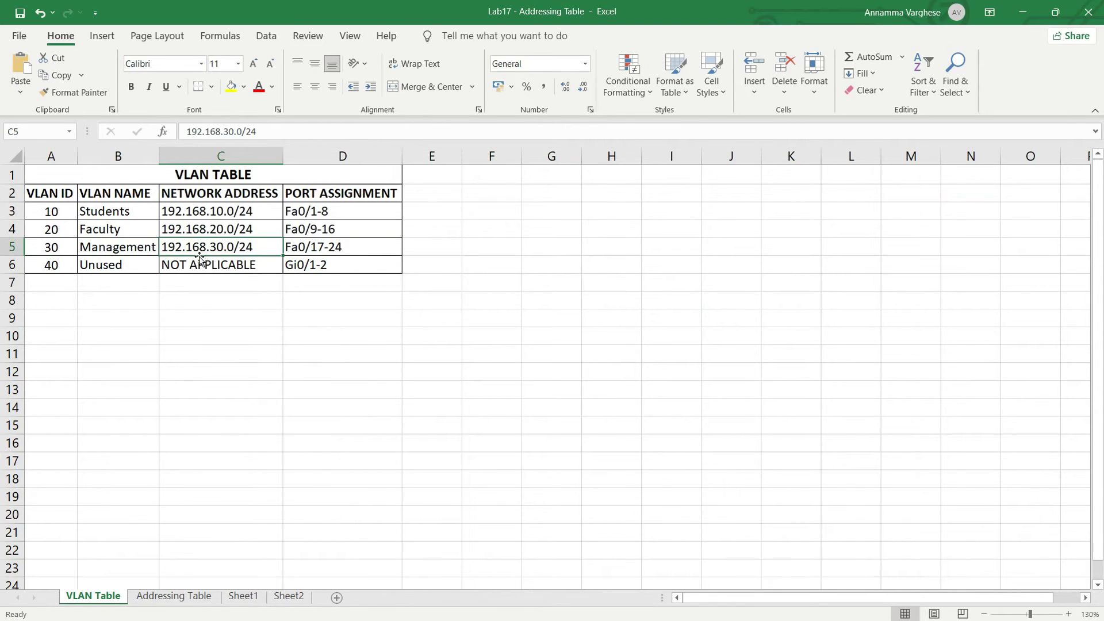
{"action": "left_click", "coordinate": [173, 596]}
{"action": "left_click", "coordinate": [188, 213]}
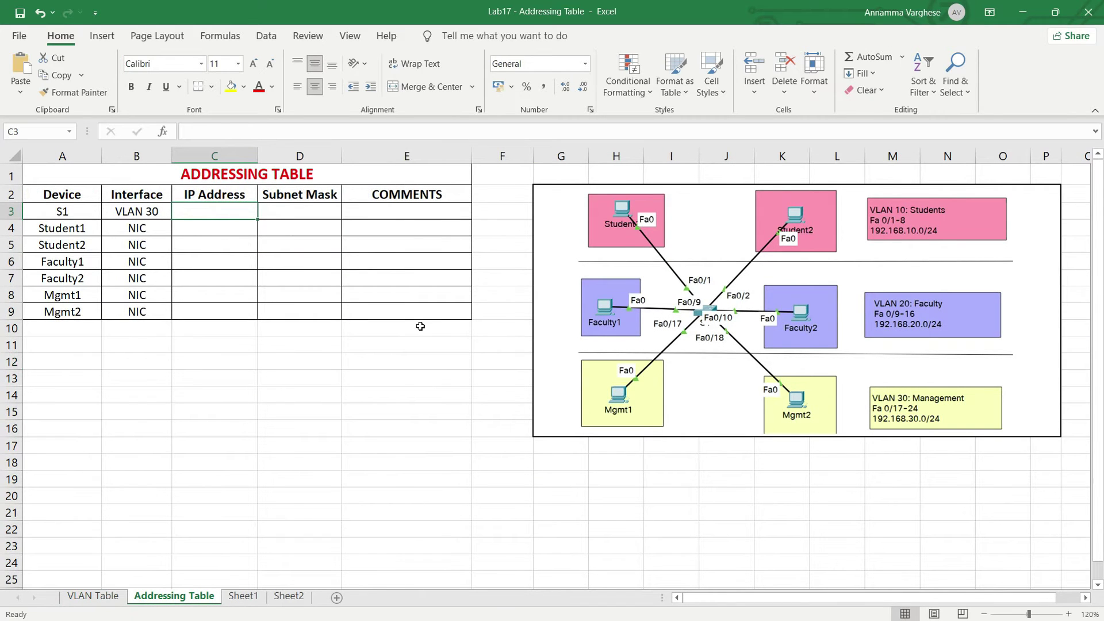
{"action": "type", "text": "192.16"}
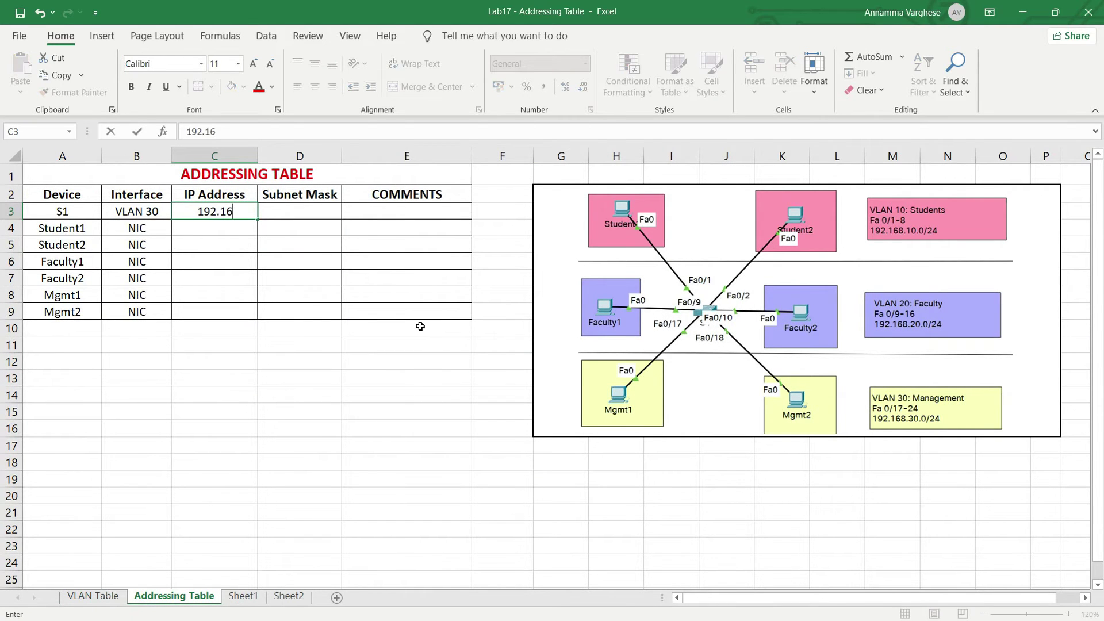
{"action": "type", "text": "8.30.254"}
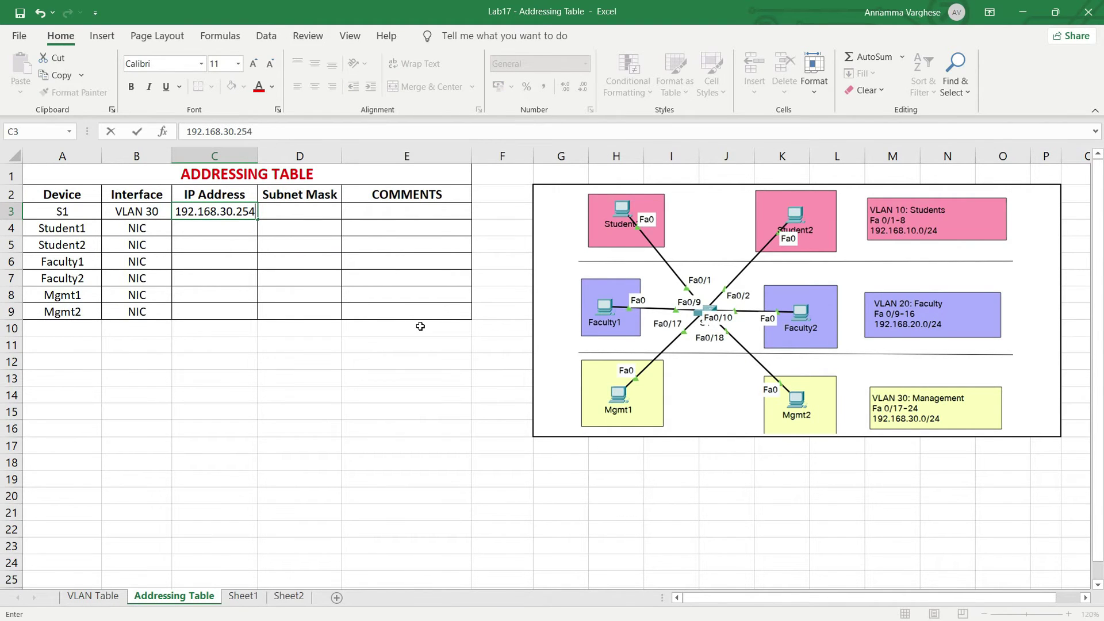
- Give S1 the subnet mask 255.255.255.0 and the comment "SVI for Management"
{"action": "left_click", "coordinate": [289, 213]}
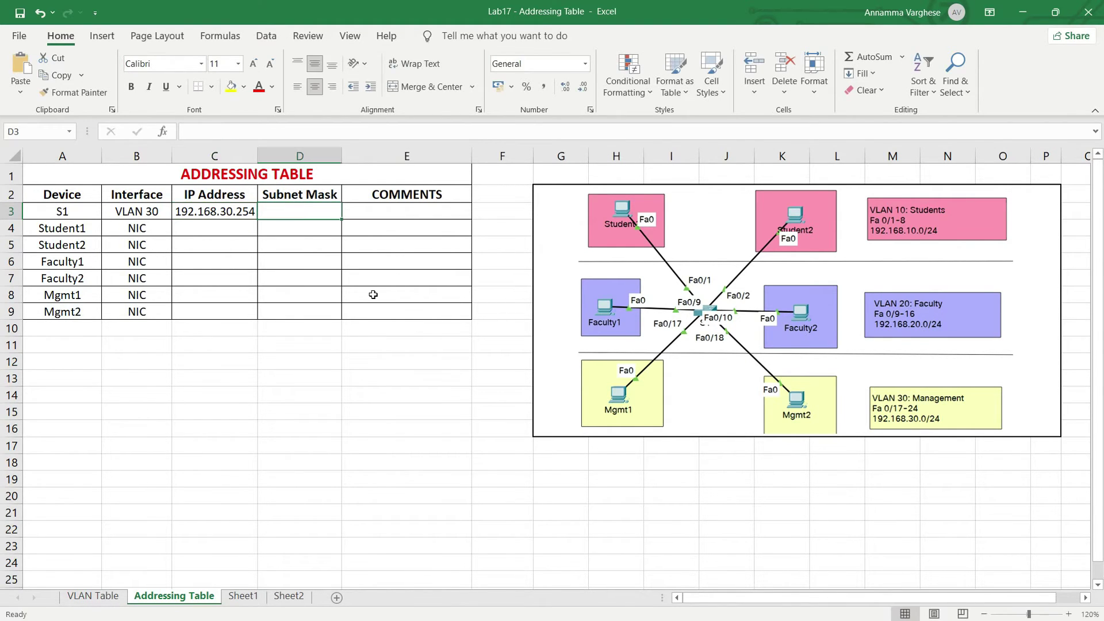
{"action": "type", "text": "255.255."}
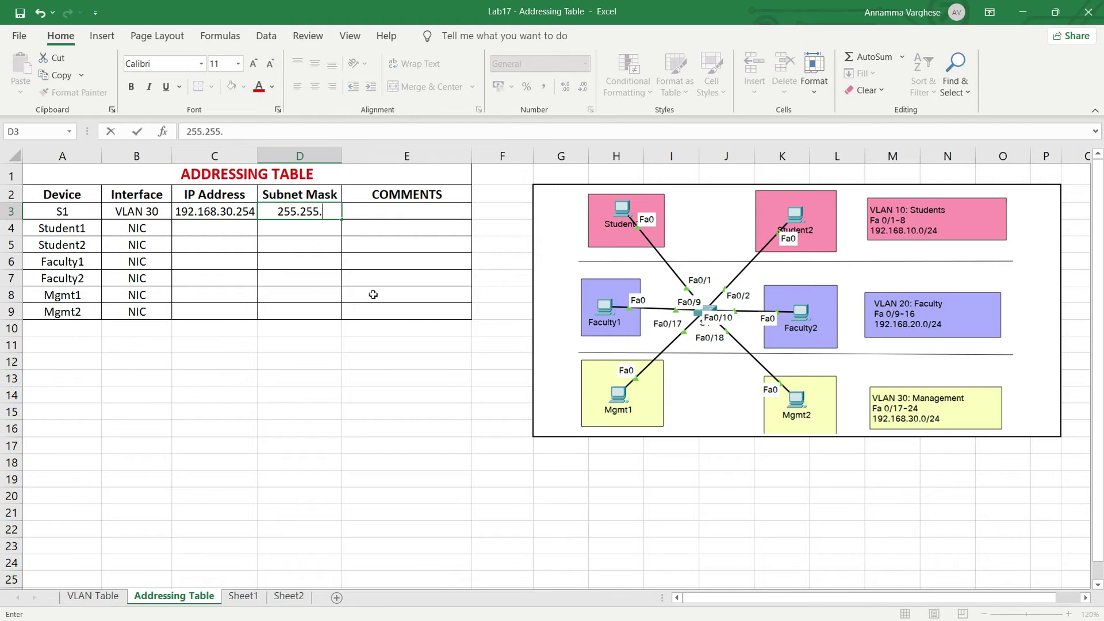
{"action": "type", "text": "255.0"}
{"action": "key", "text": "Tab"}
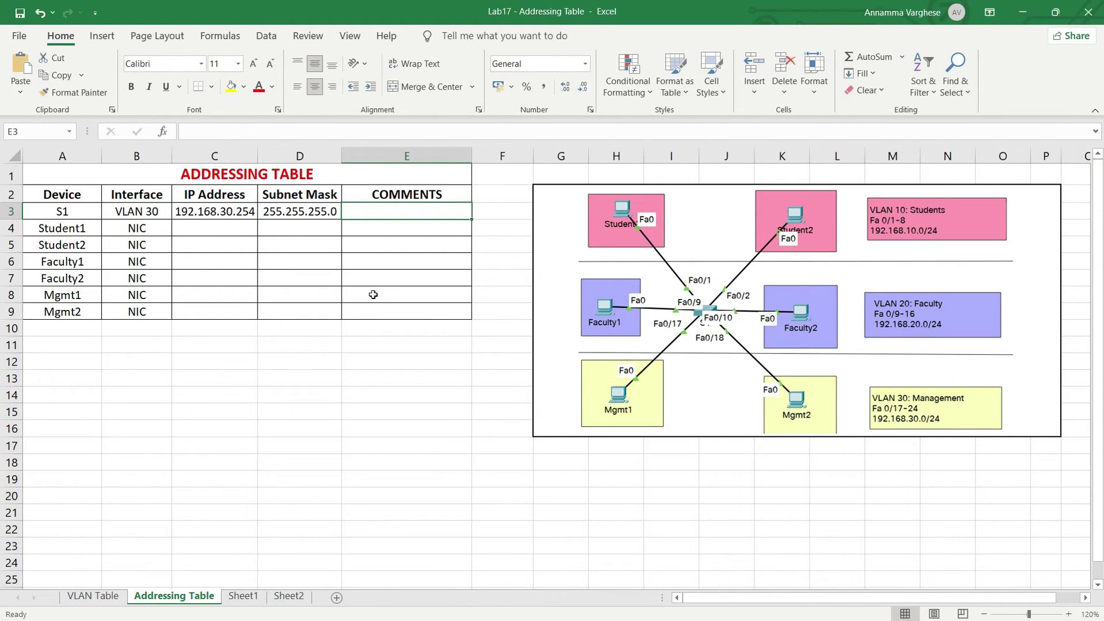
{"action": "type", "text": "SVI for Managme"}
{"action": "key", "text": "BackSpace"}
{"action": "key", "text": "BackSpace"}
{"action": "type", "text": "ement"}
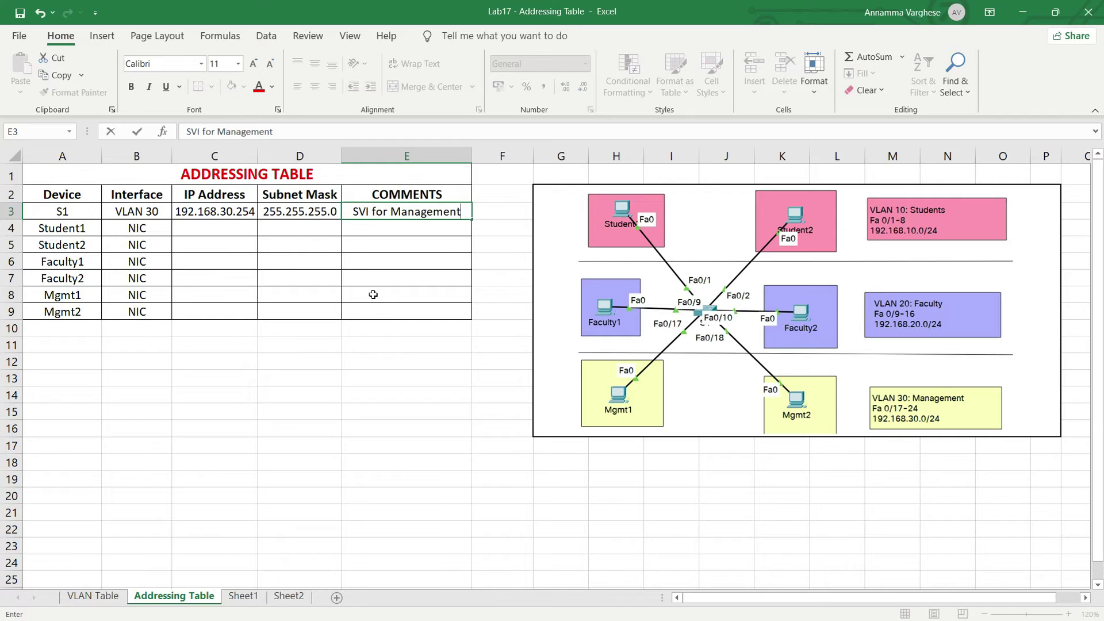
{"action": "left_click", "coordinate": [373, 294]}
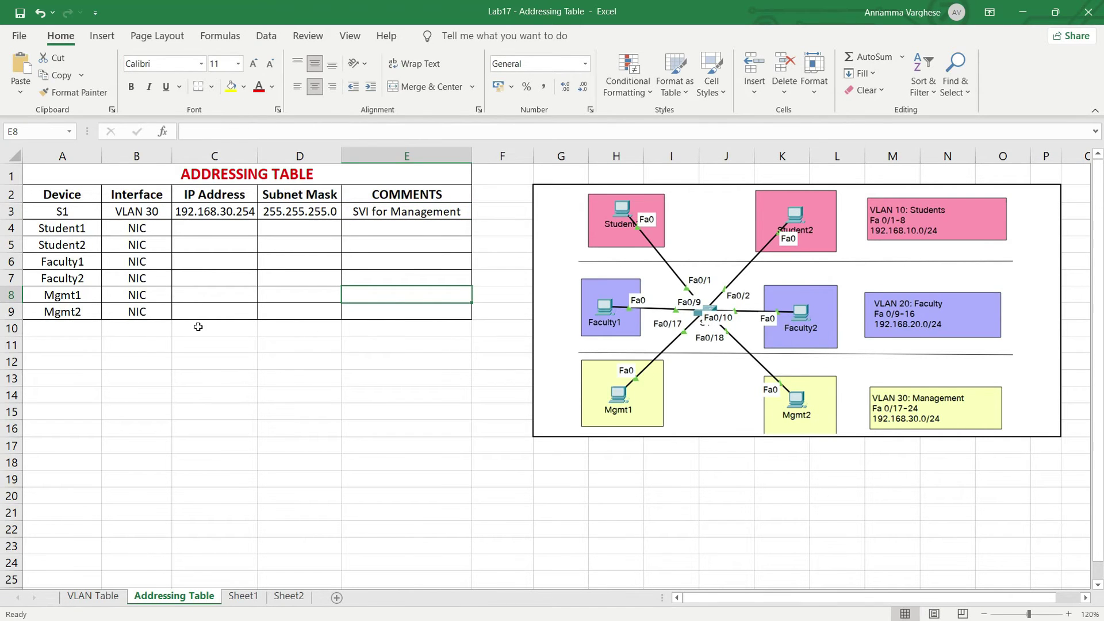
- Look up the Students network in the VLAN Table sheet, and give Student1 the IP address 192.168.10.10 with subnet mask 255.255.255.0
{"action": "left_click", "coordinate": [93, 596]}
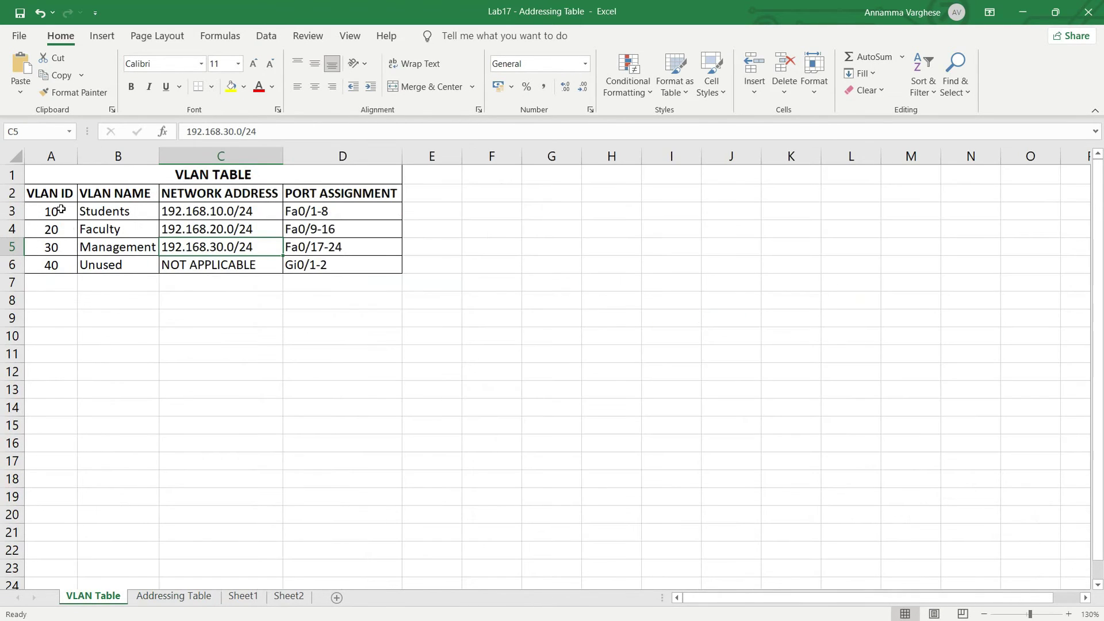
{"action": "left_click", "coordinate": [116, 211]}
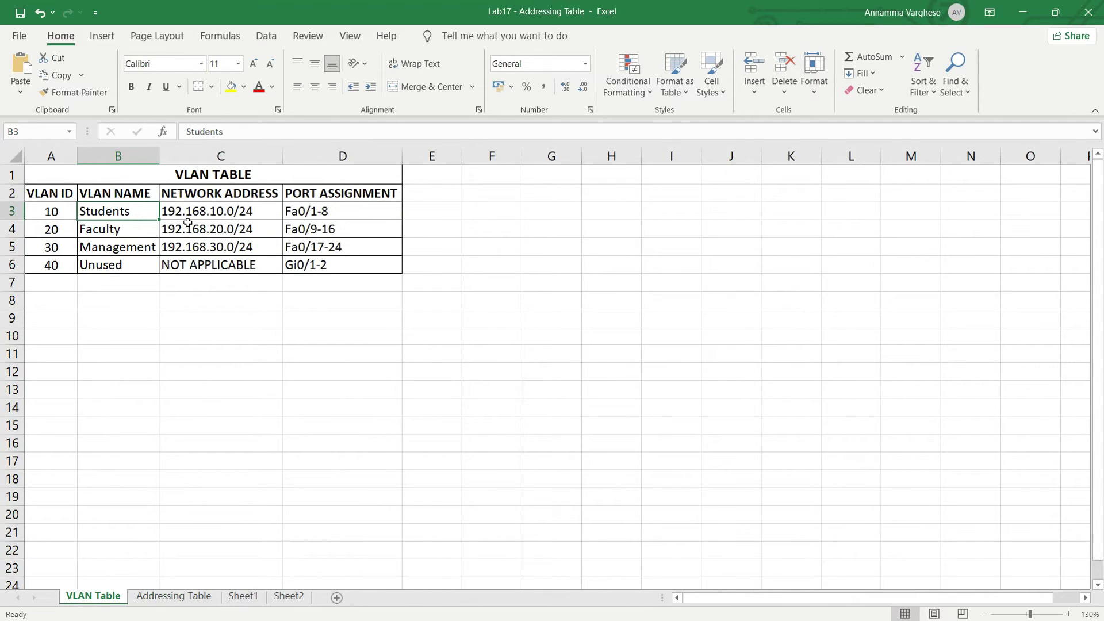
{"action": "left_click", "coordinate": [173, 596]}
{"action": "left_click", "coordinate": [205, 228]}
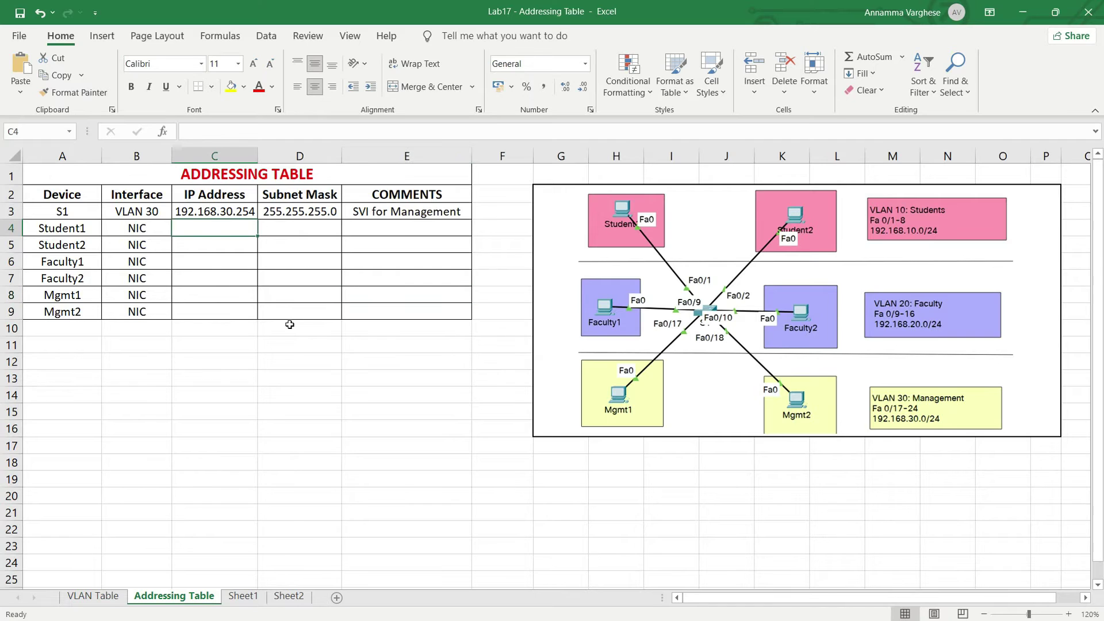
{"action": "type", "text": "192"}
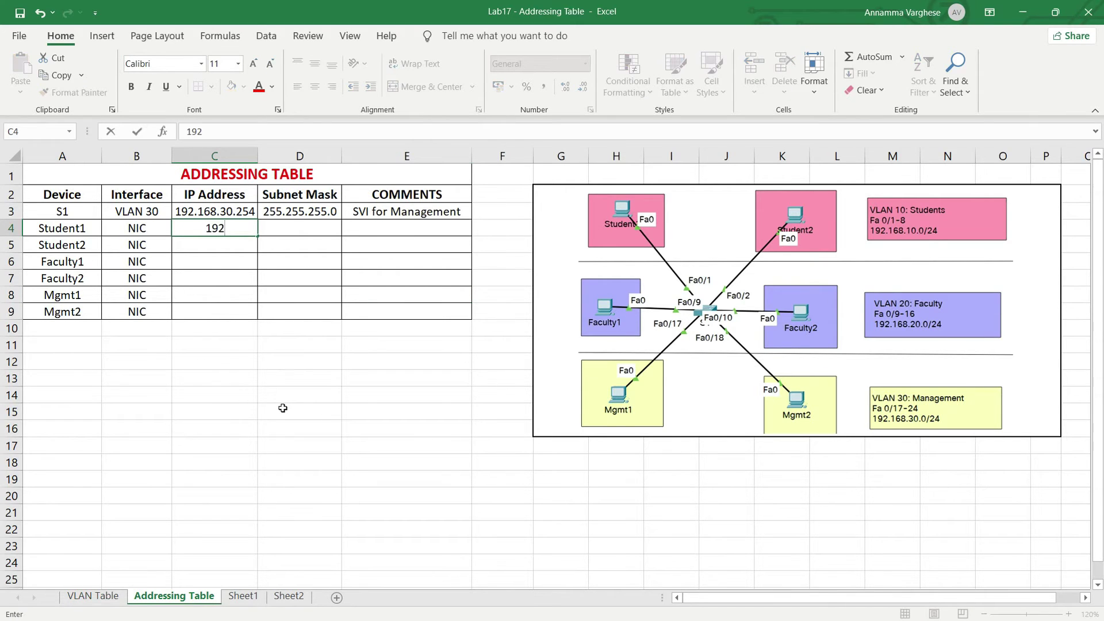
{"action": "type", "text": ".168.10.10"}
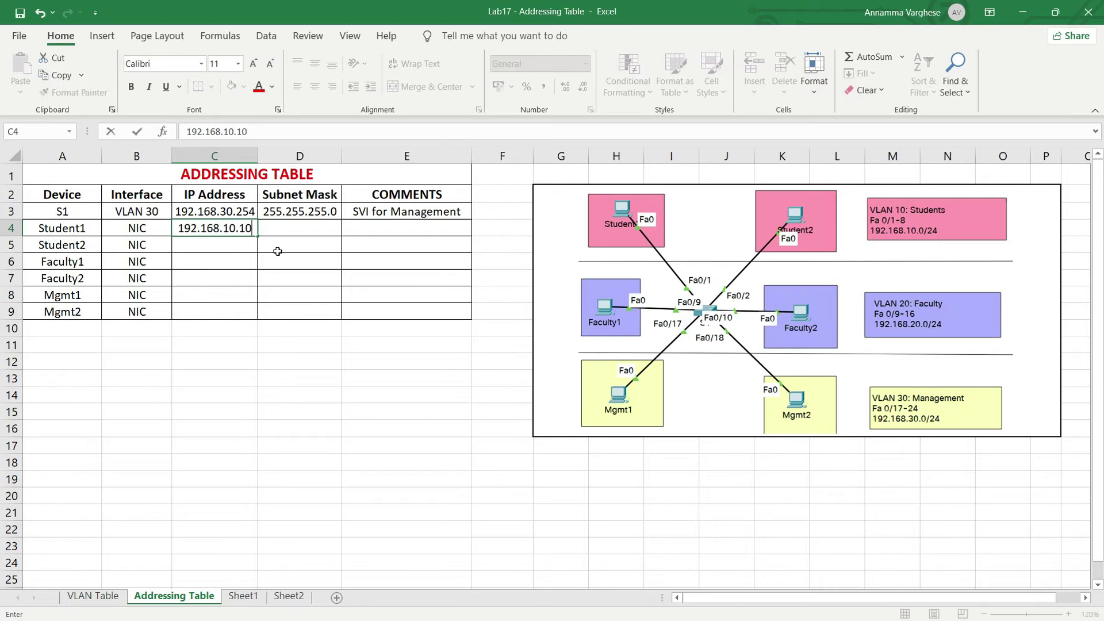
{"action": "key", "text": "Tab"}
{"action": "key", "text": "ctrl+d"}
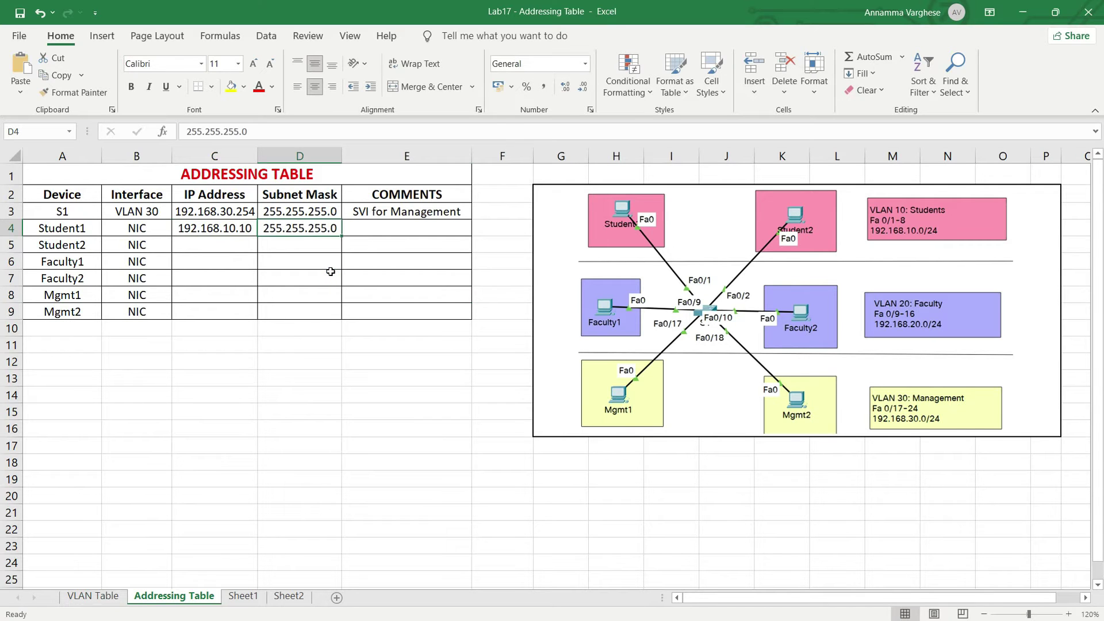
- Enter the comment "Connected to S1 Fa0/1" for Student1 in the addressing table
{"action": "left_click", "coordinate": [368, 227]}
{"action": "type", "text": "Co"}
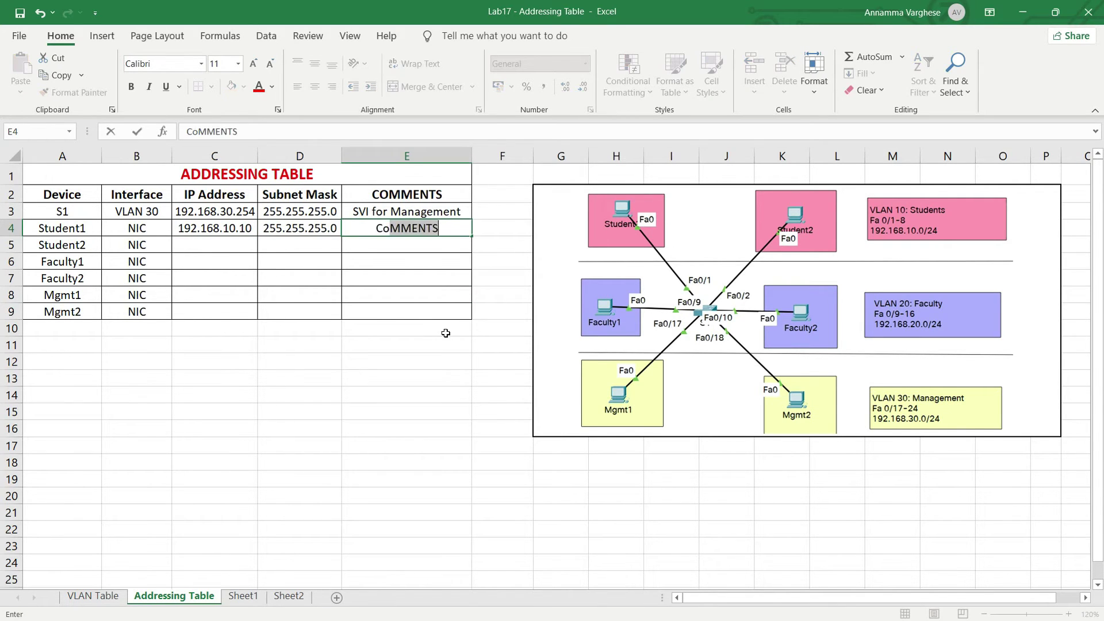
{"action": "type", "text": "nnected to "}
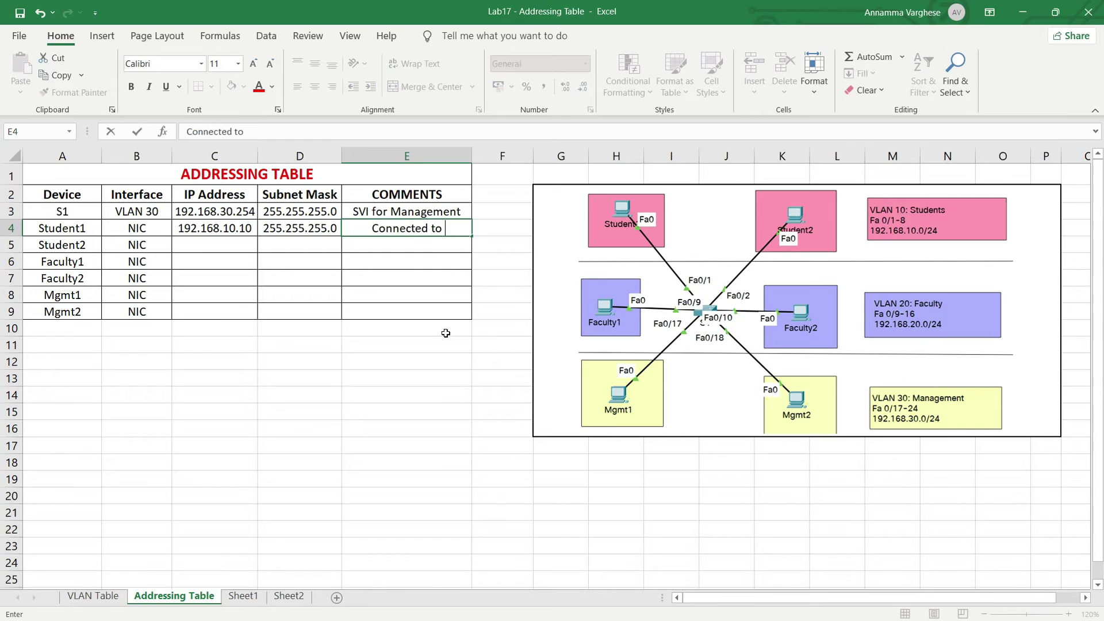
{"action": "type", "text": "S1 Fa"}
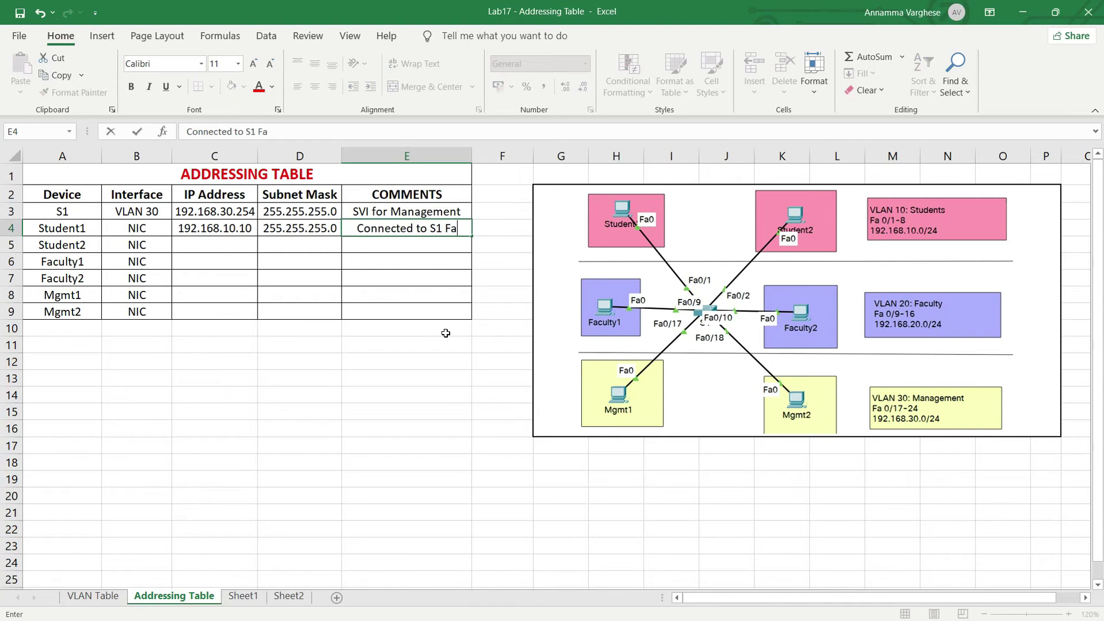
{"action": "type", "text": "0/1"}
{"action": "key", "text": "Return"}
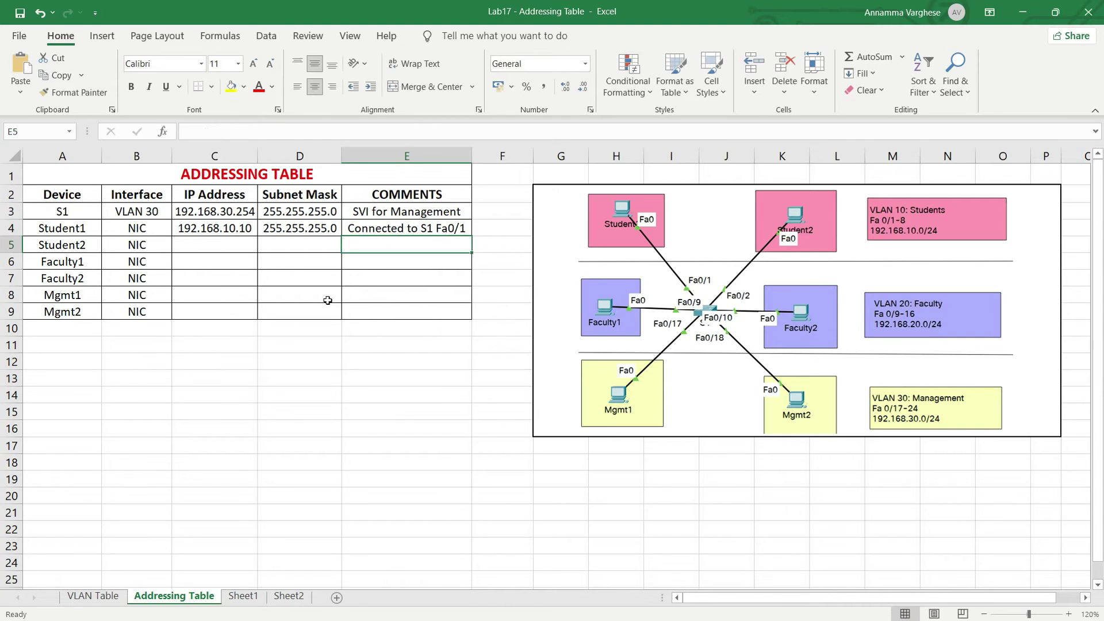
- Fill in the Student2 row with IP address 192.168.10.11, subnet mask 255.255.255.0 and comment "Connected to S1 Fa0/2"
{"action": "left_click", "coordinate": [216, 247]}
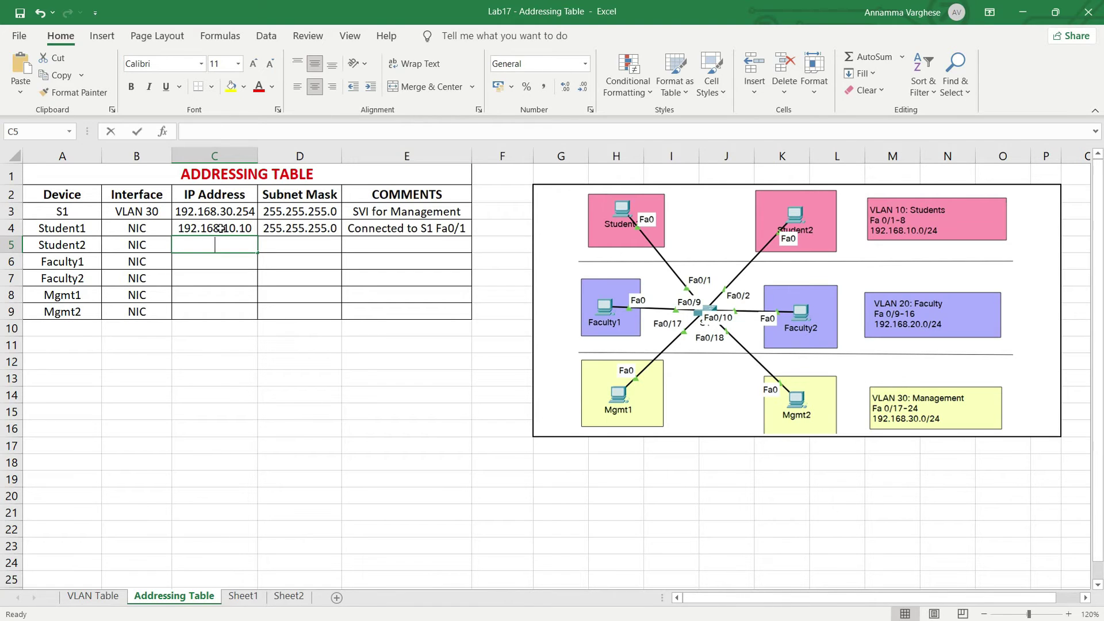
{"action": "type", "text": "192.168.10.11"}
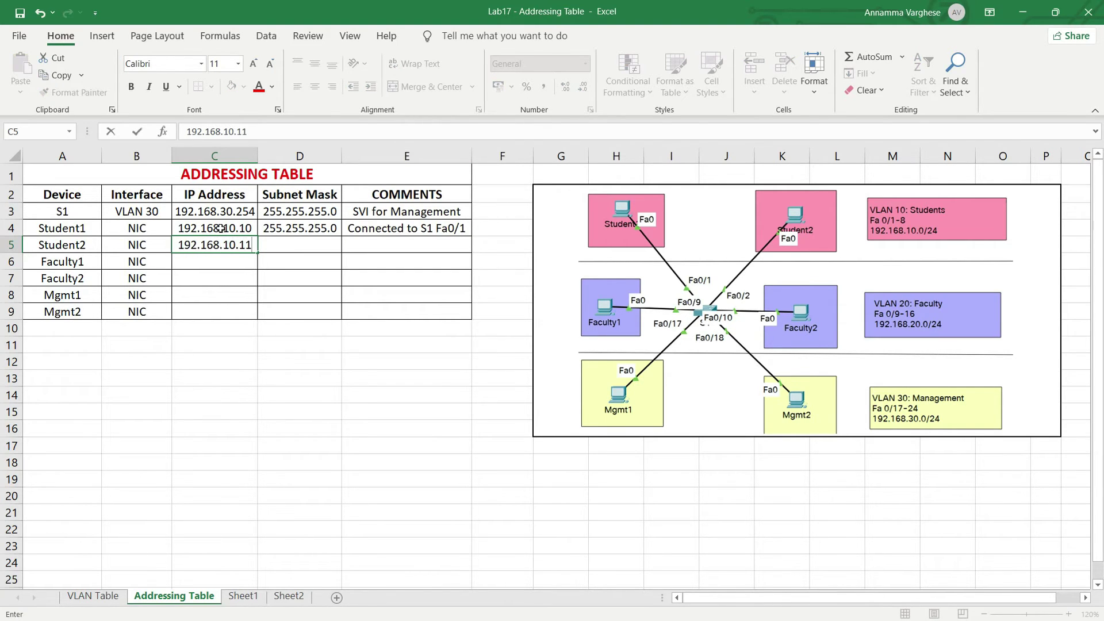
{"action": "left_click", "coordinate": [282, 246]}
{"action": "type", "text": "255.255.255.0"}
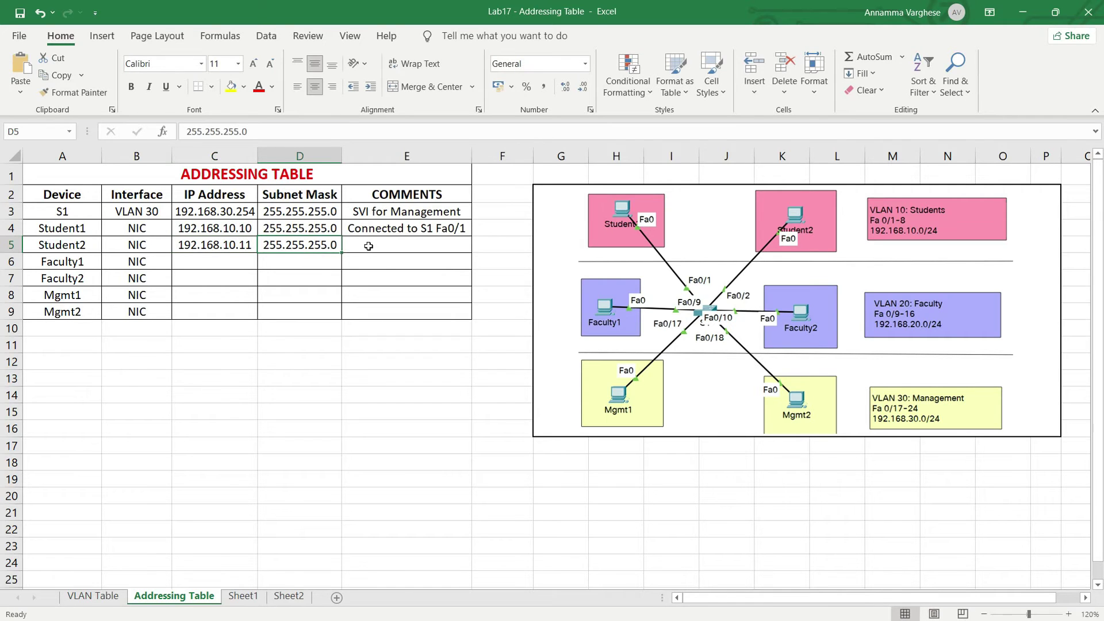
{"action": "left_click", "coordinate": [369, 246]}
{"action": "type", "text": "Connected to S1 Fa0/2"}
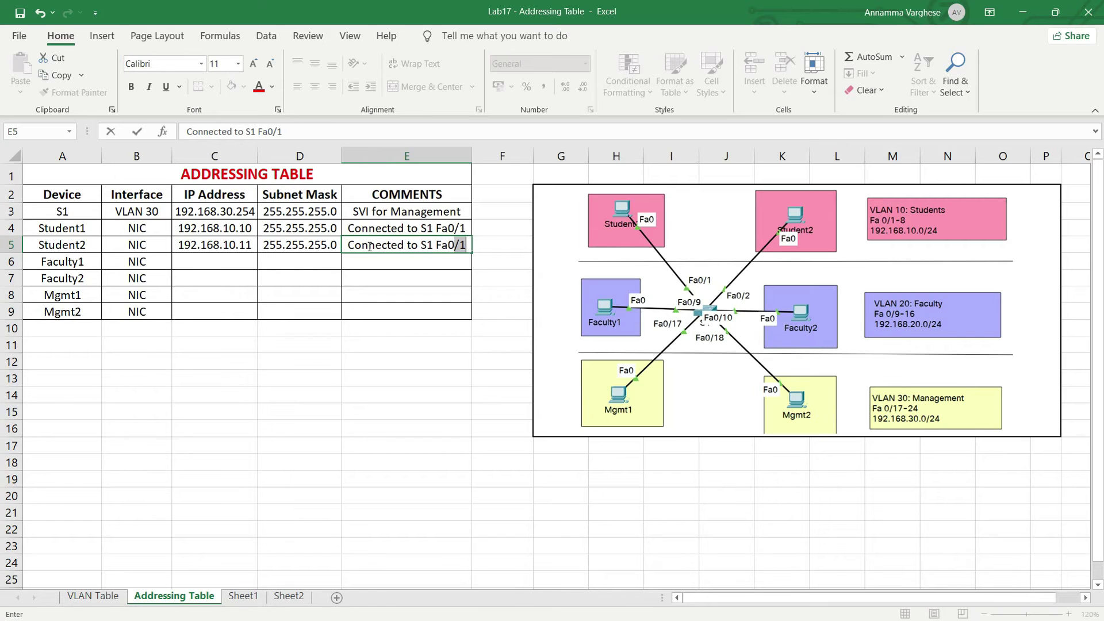
{"action": "key", "text": "Return"}
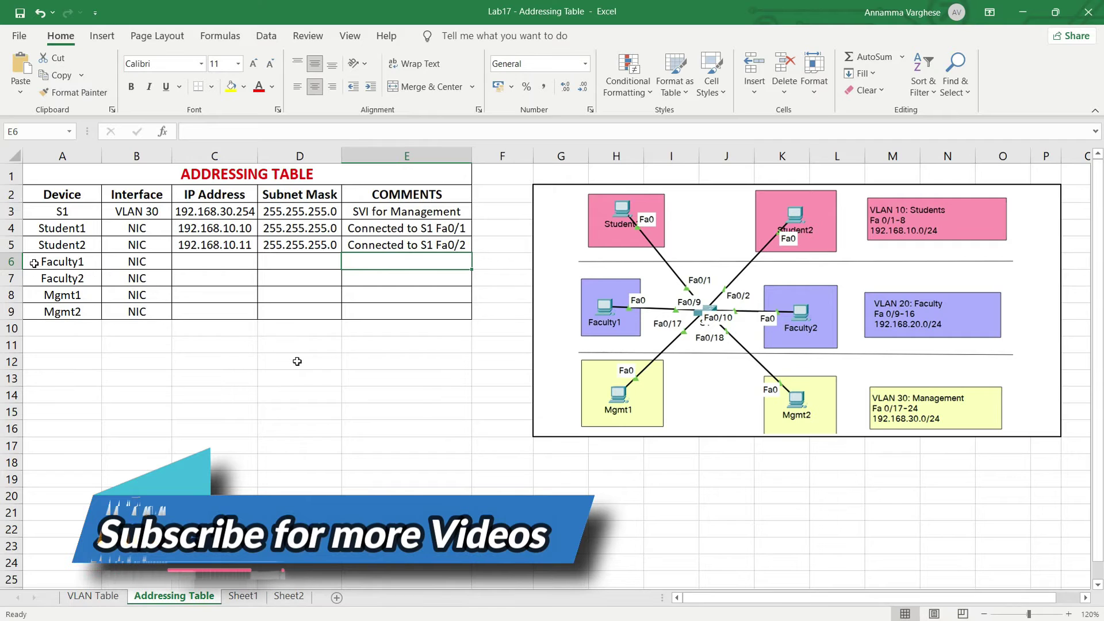
- Give Faculty1 the IP address 192.168.20.10 with subnet mask 255.255.255.0 in the addressing table
{"action": "left_click", "coordinate": [194, 263]}
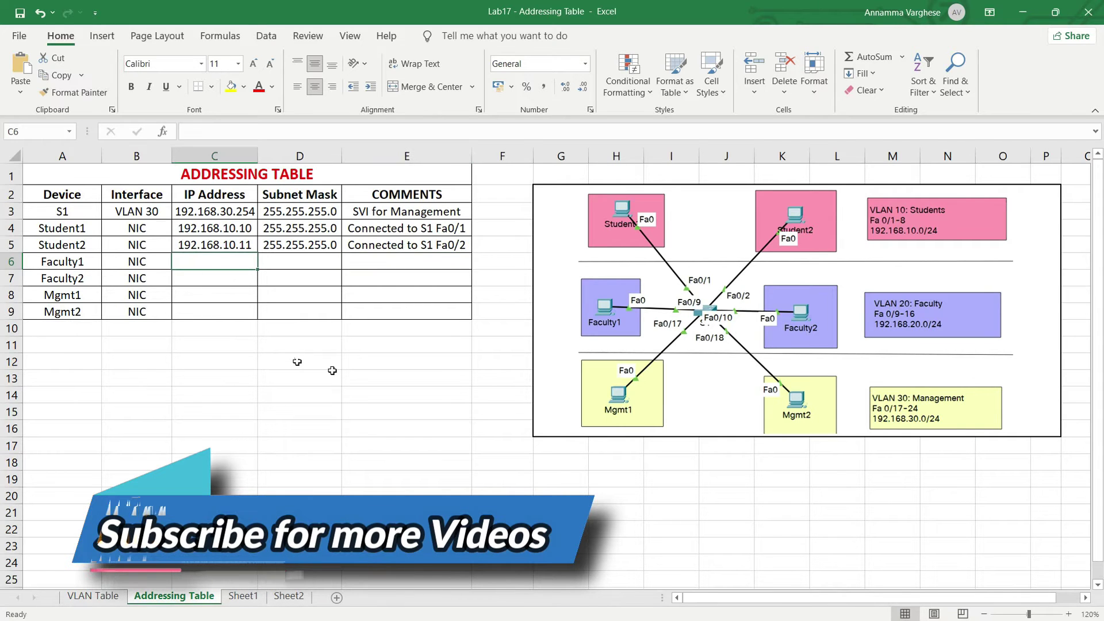
{"action": "type", "text": "192.168.20."}
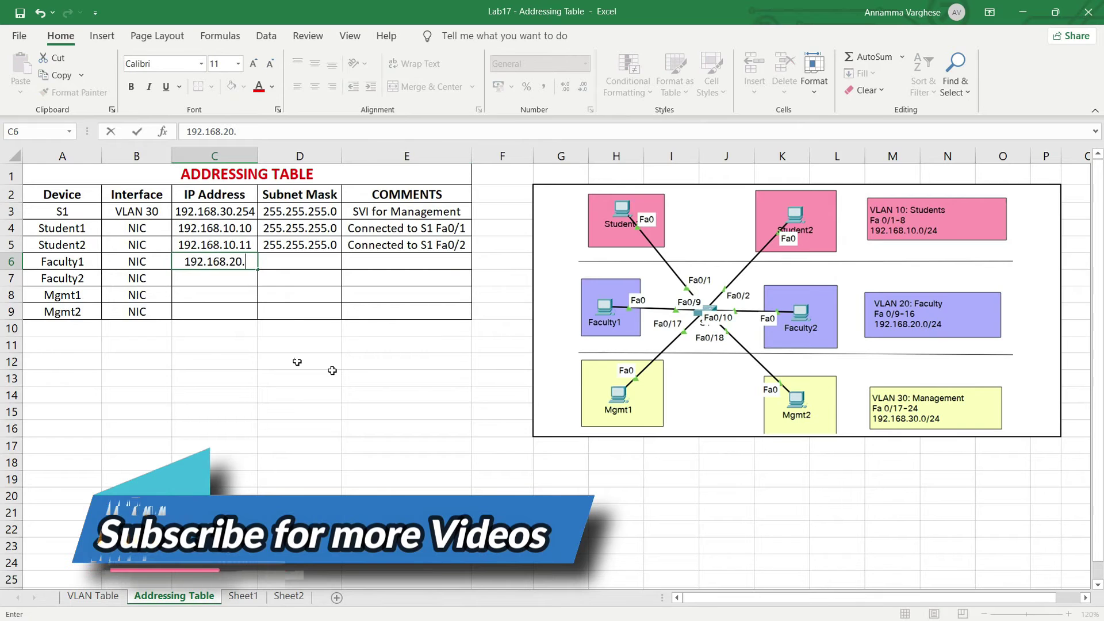
{"action": "type", "text": "10"}
{"action": "key", "text": "Tab"}
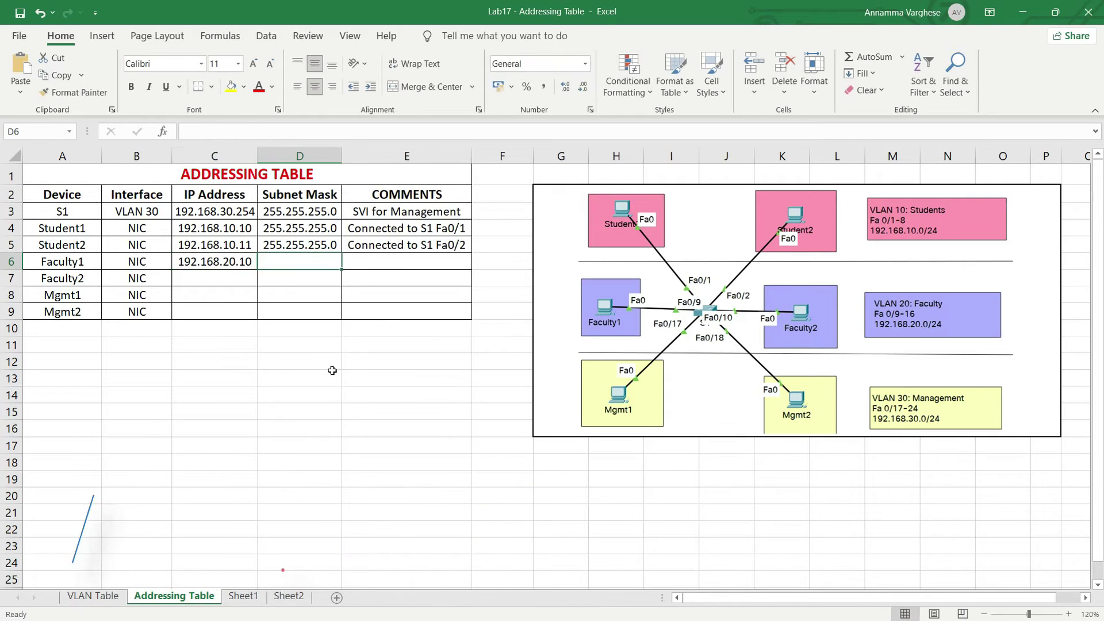
{"action": "key", "text": "ctrl+d"}
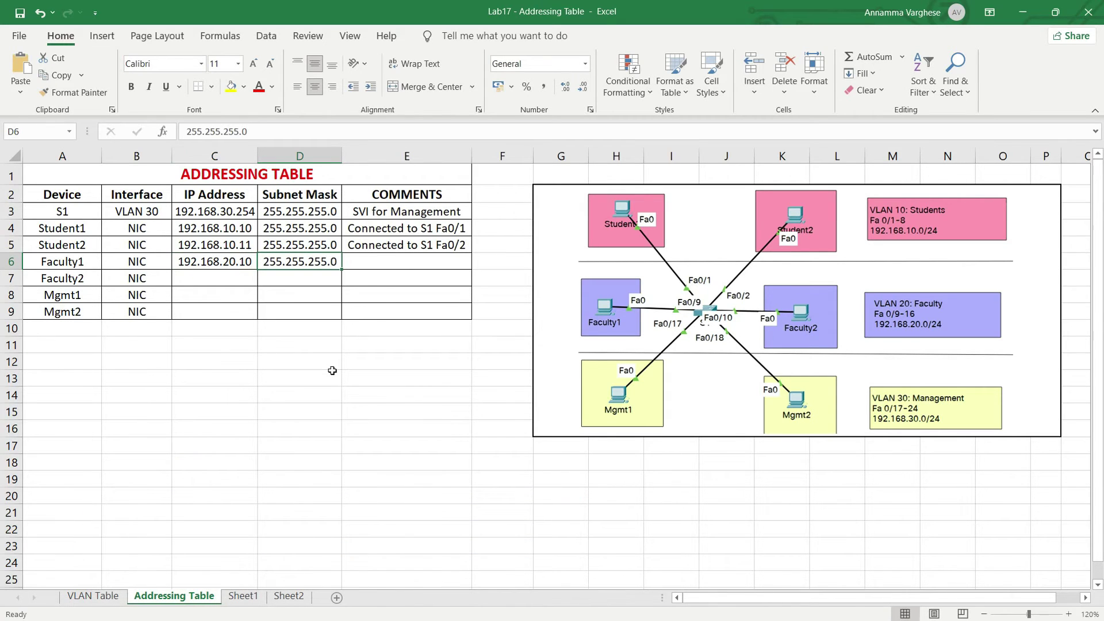
- Enter the comment "Connected to S1 Fa0/9" for Faculty1 in the addressing table
{"action": "left_click", "coordinate": [379, 261]}
{"action": "type", "text": "Connected to S"}
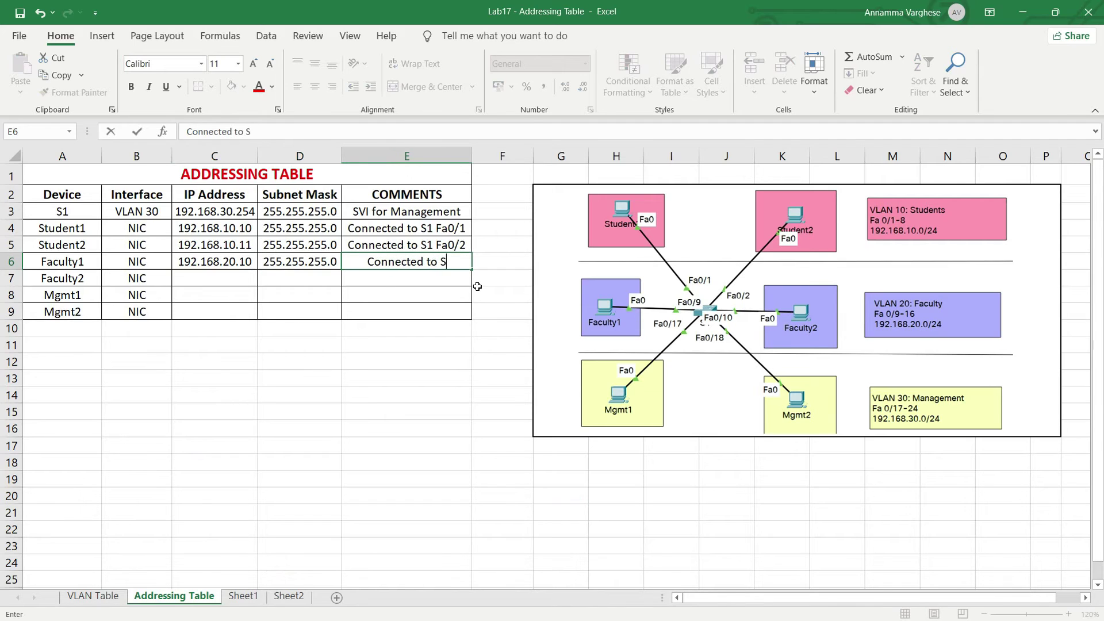
{"action": "type", "text": "1 Fa"}
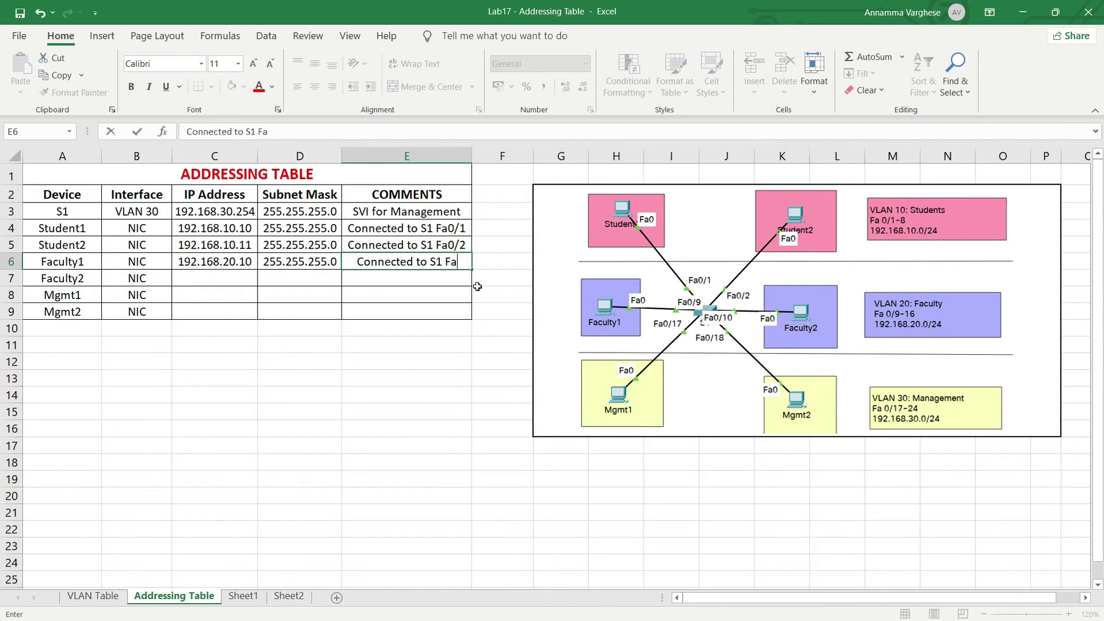
{"action": "type", "text": "0/9"}
{"action": "key", "text": "Return"}
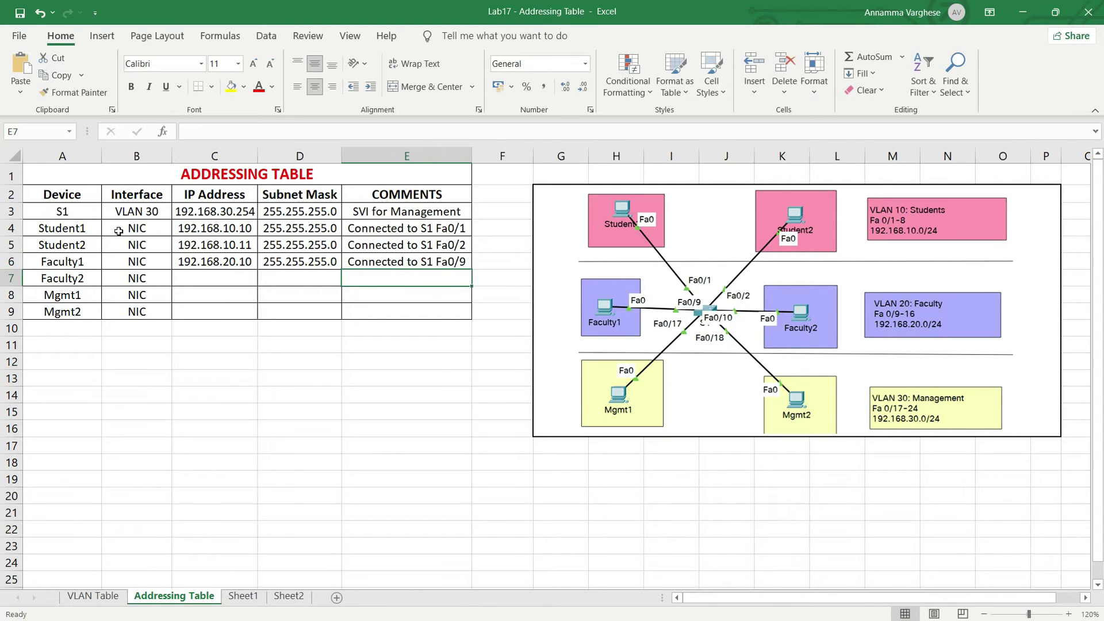
- Give Faculty2 the IP address 192.168.20.11 with subnet mask 255.255.255.0 in the addressing table, following the VLAN 20 network
{"action": "left_click", "coordinate": [94, 596]}
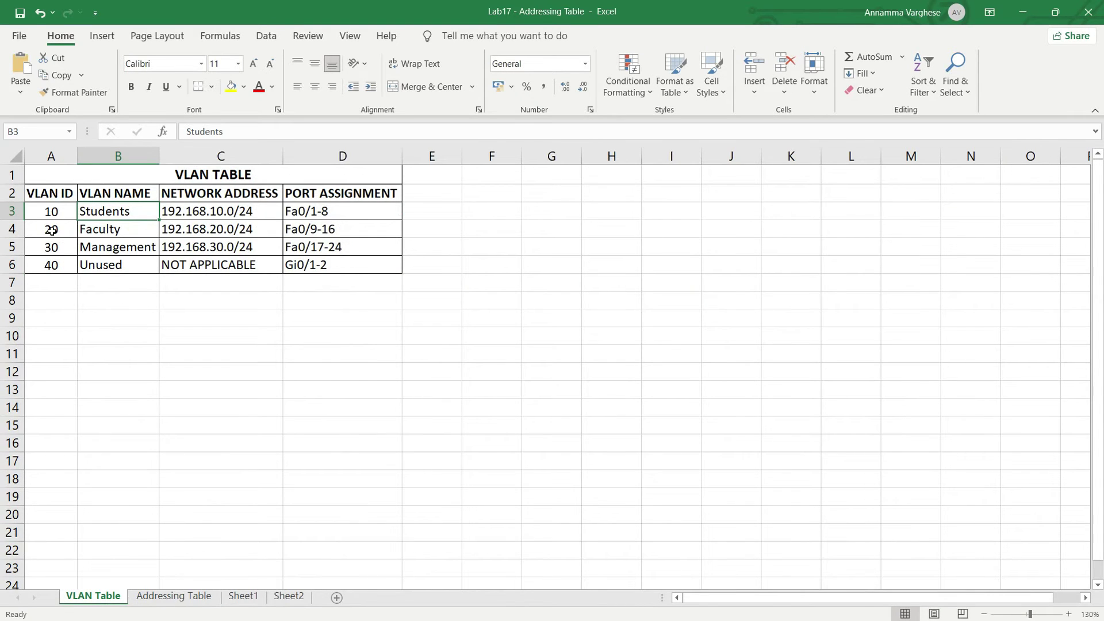
{"action": "left_click", "coordinate": [12, 229]}
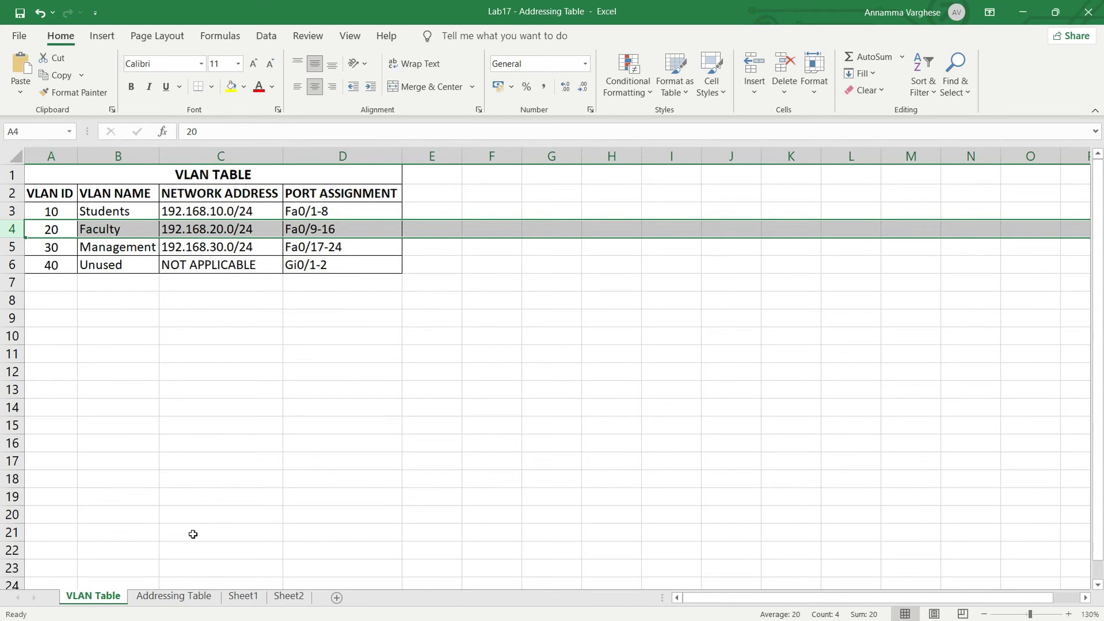
{"action": "left_click", "coordinate": [174, 596]}
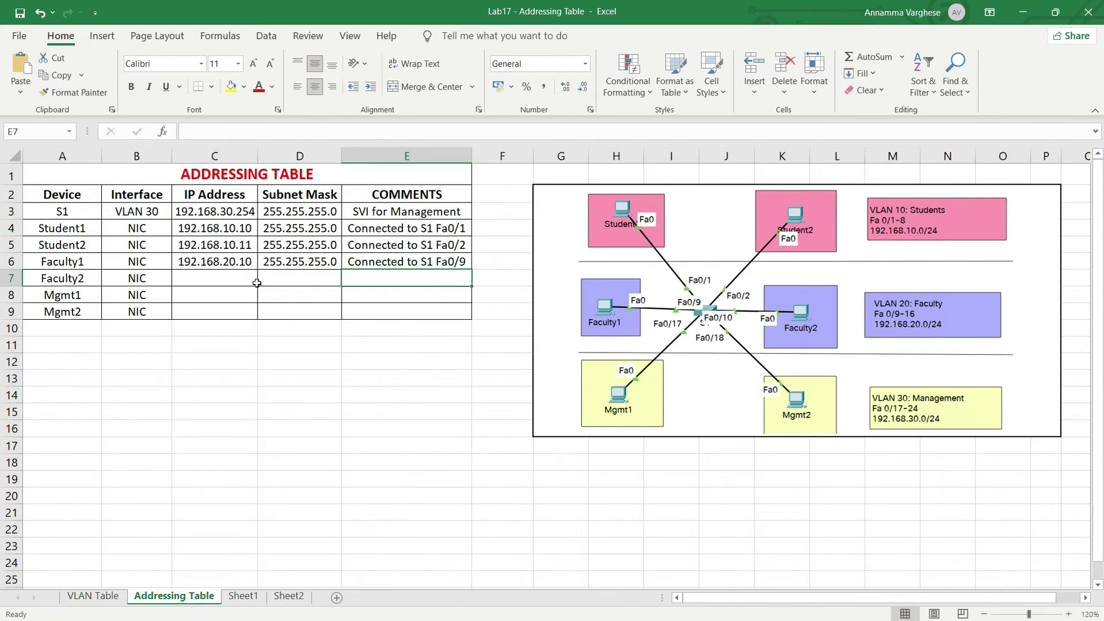
{"action": "left_click", "coordinate": [247, 267]}
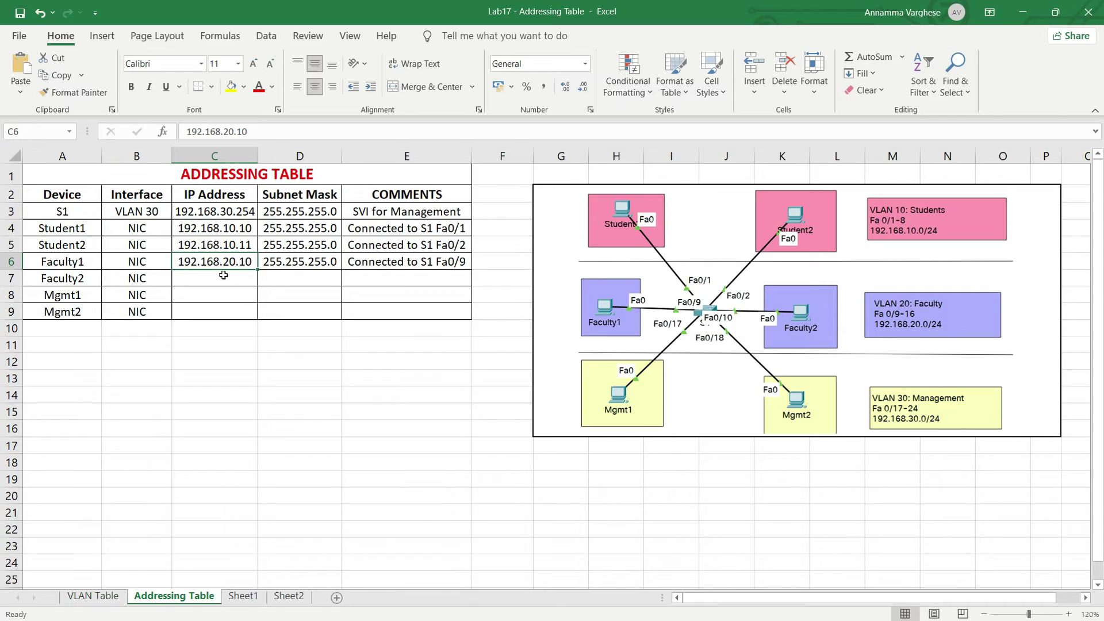
{"action": "left_click", "coordinate": [223, 275]}
{"action": "type", "text": "192"}
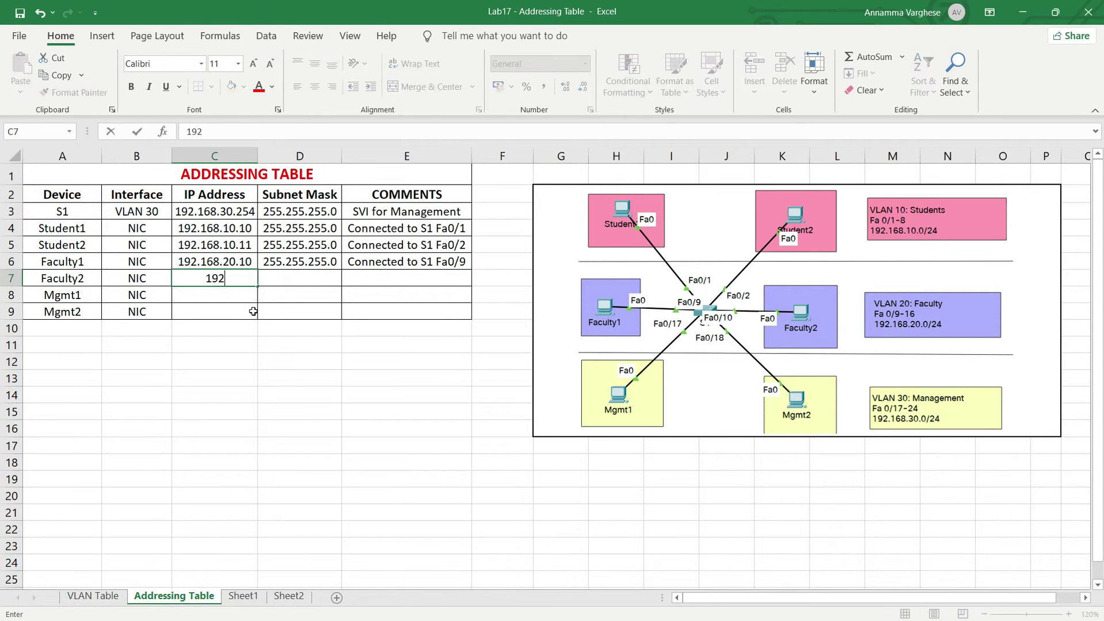
{"action": "type", "text": ".168.20.11"}
{"action": "key", "text": "Tab"}
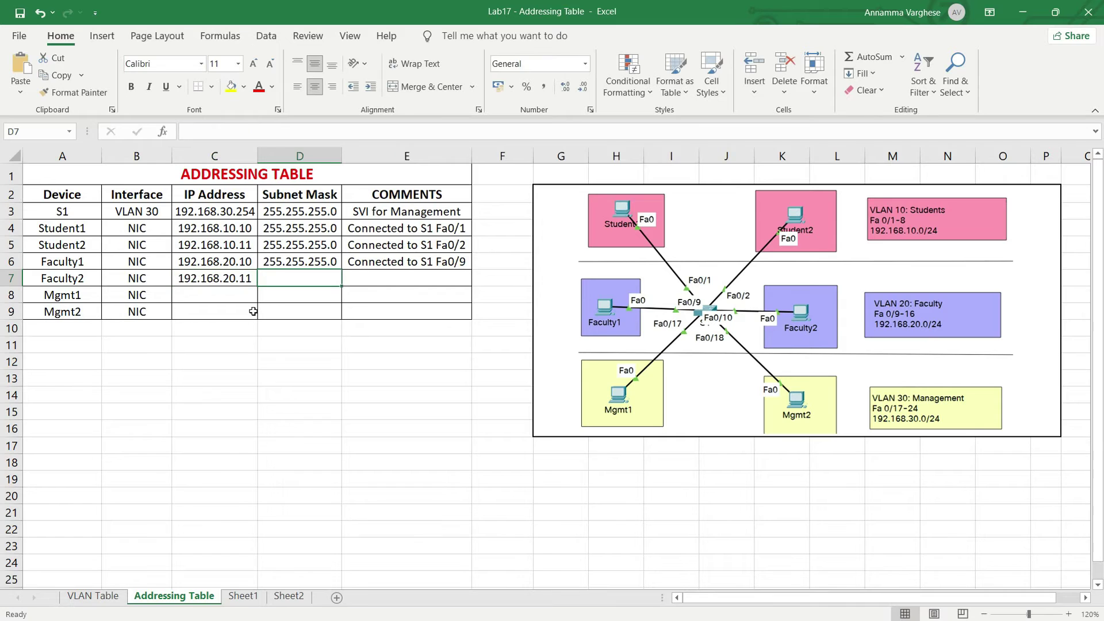
{"action": "key", "text": "ctrl+d"}
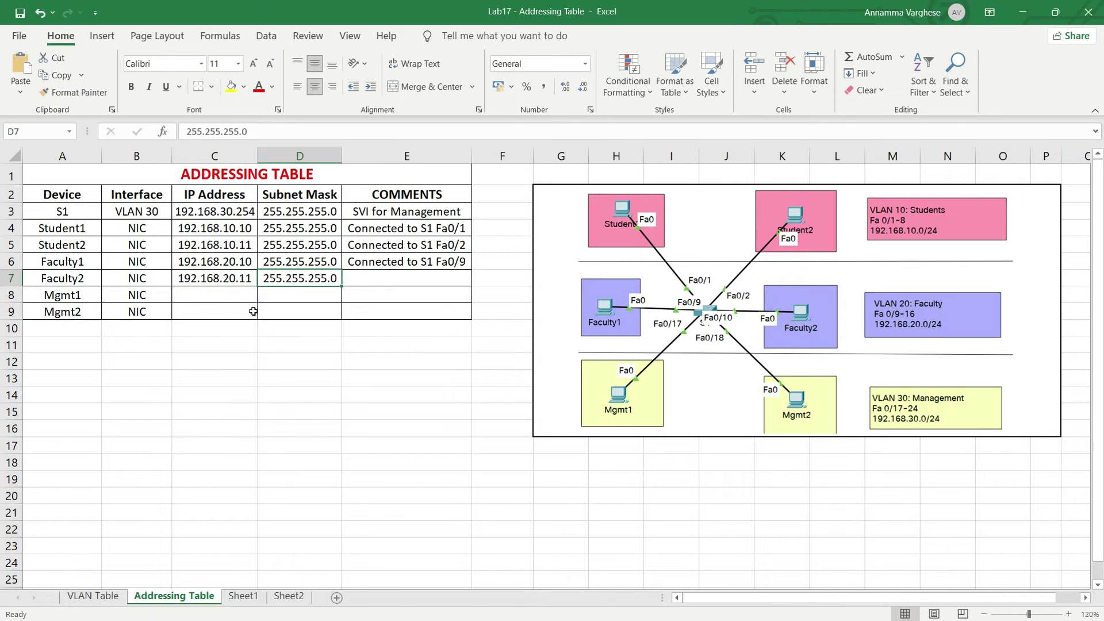
- Enter the comment "Connected to S1 Fa0/10" for Faculty2 in the addressing table
{"action": "key", "text": "Tab"}
{"action": "type", "text": "C"}
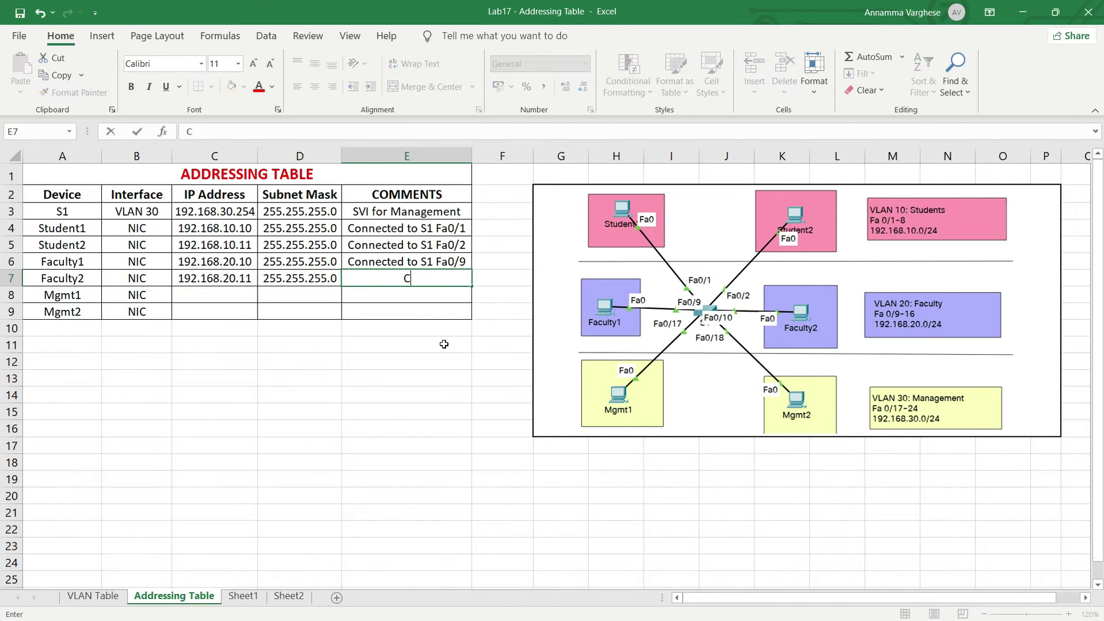
{"action": "type", "text": "onnected to "}
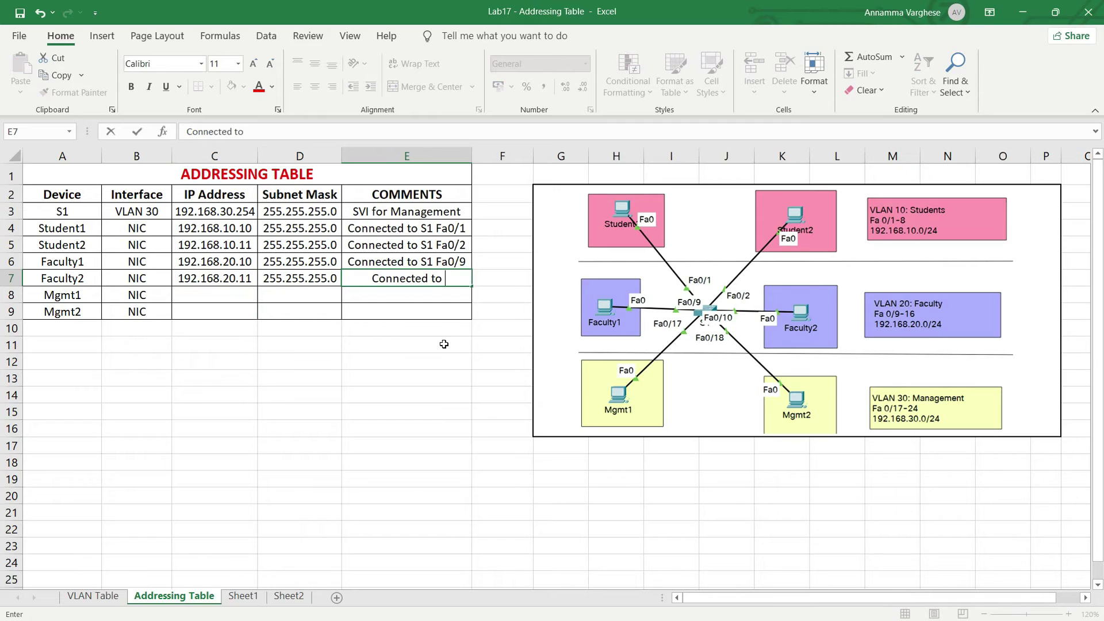
{"action": "type", "text": "S1 Fa0/10"}
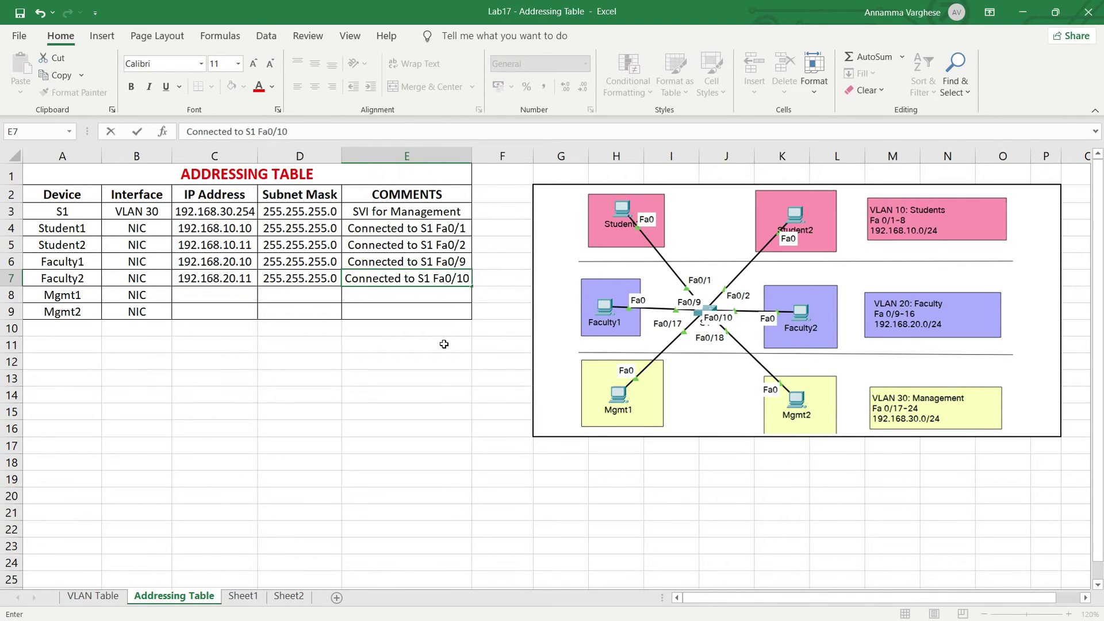
{"action": "left_click", "coordinate": [443, 344]}
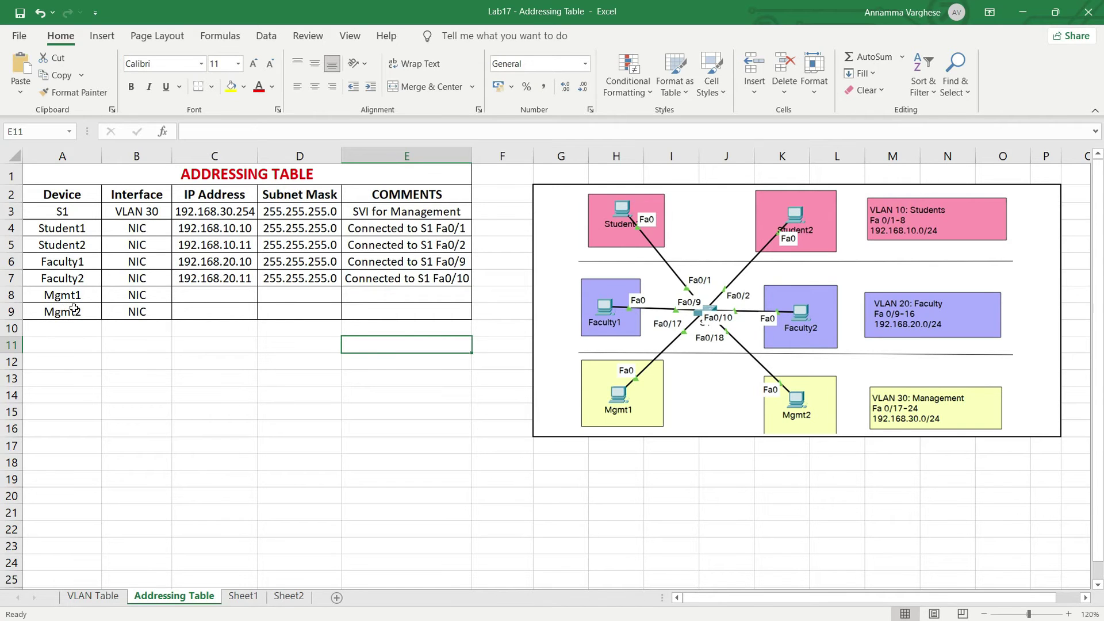
- Give Mgmt1 the IP address 192.168.30.10 with subnet mask 255.255.255.0, following the Management network in the VLAN table
{"action": "left_click", "coordinate": [107, 597]}
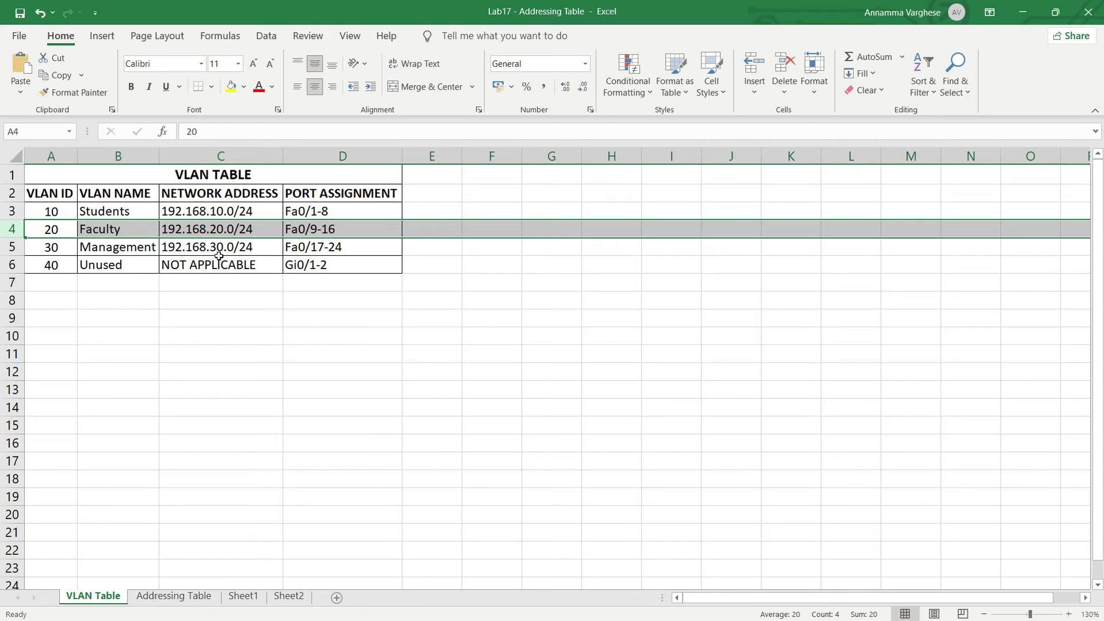
{"action": "left_click", "coordinate": [181, 597]}
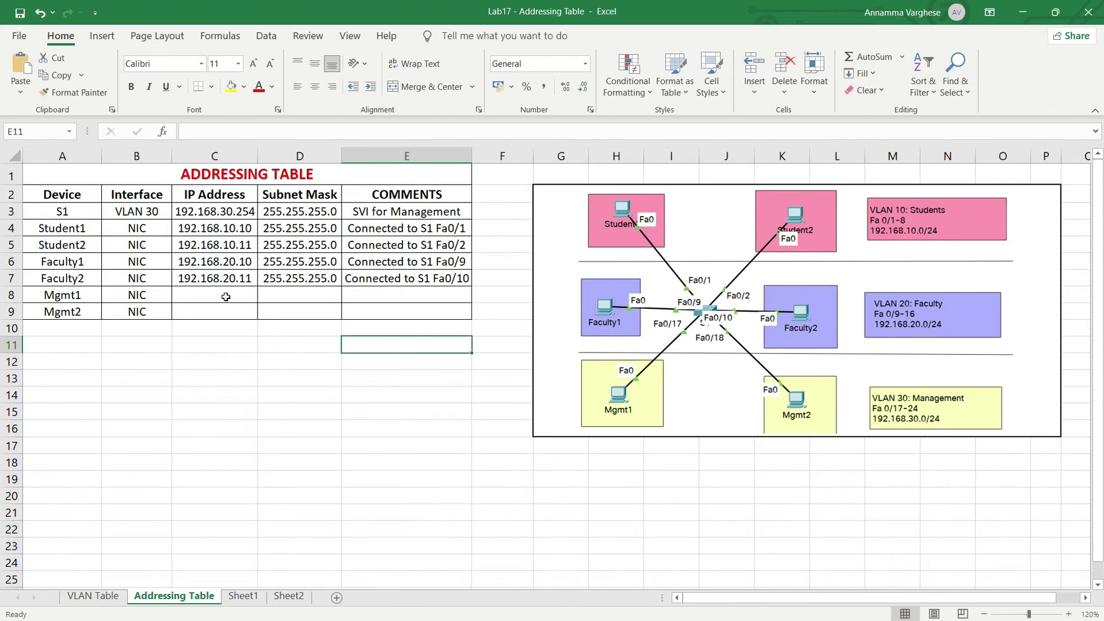
{"action": "left_click", "coordinate": [248, 301]}
{"action": "type", "text": "192"}
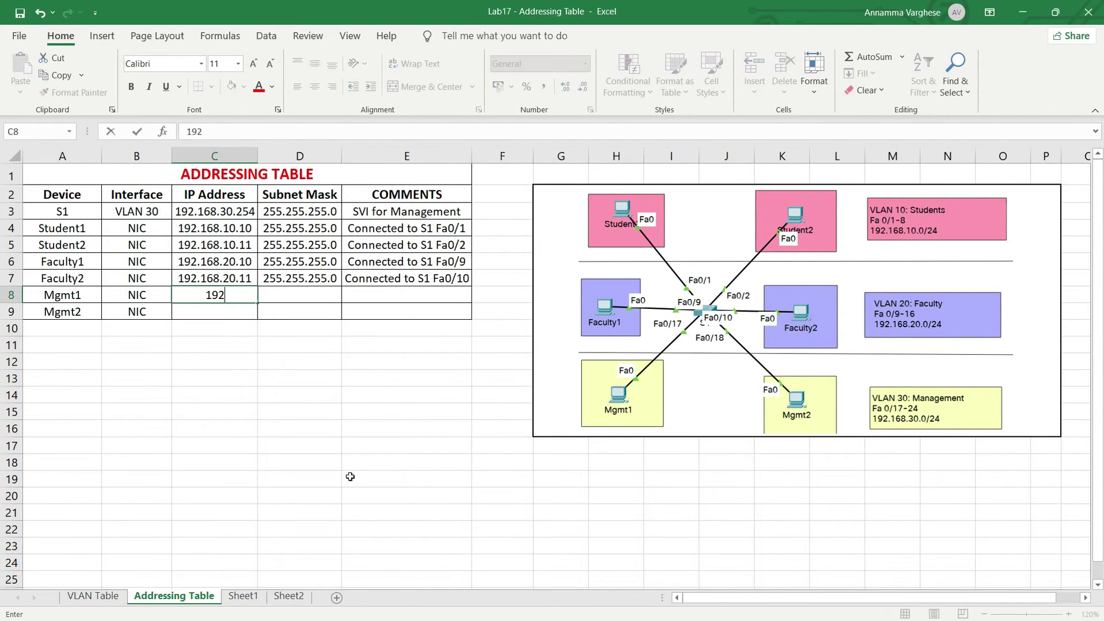
{"action": "type", "text": ".168.30.10"}
{"action": "key", "text": "Tab"}
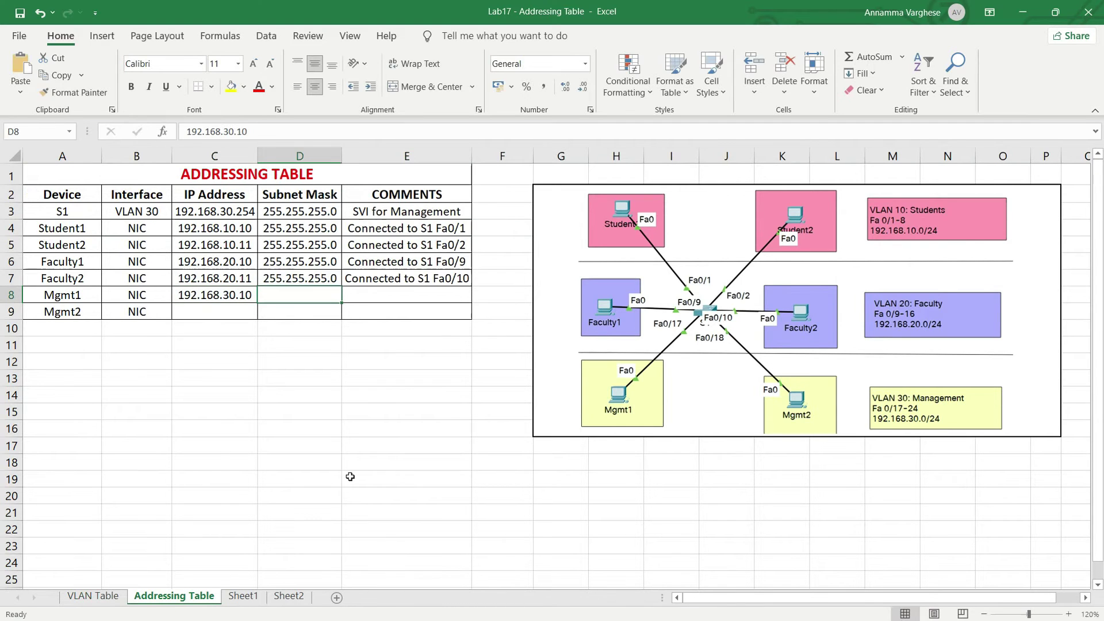
{"action": "key", "text": "ctrl+d"}
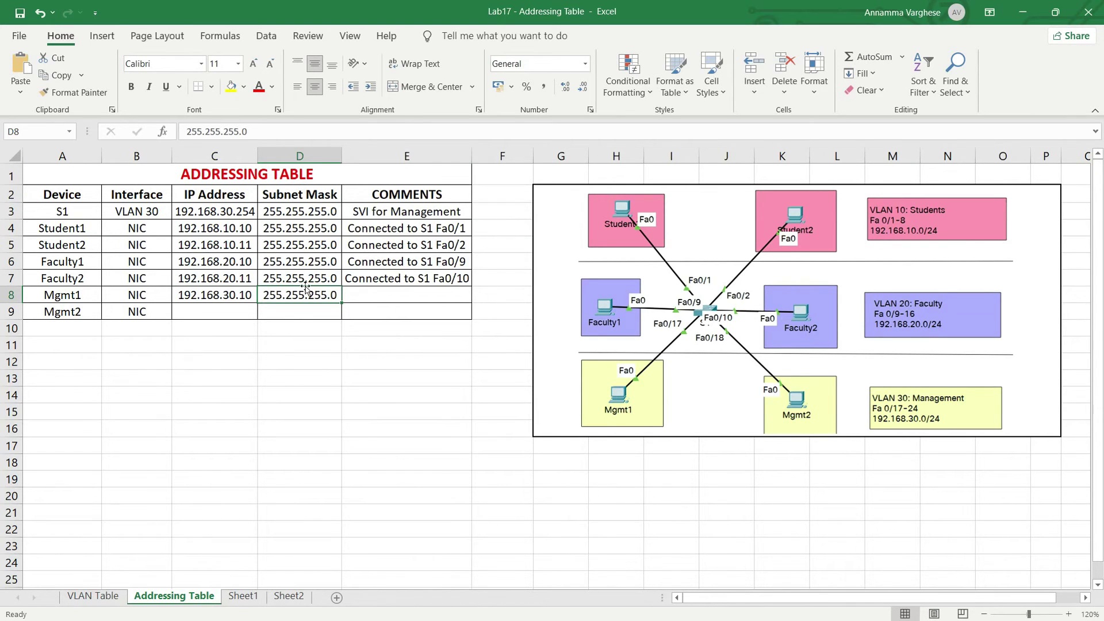
- Enter the comment "Connected to S1 Fa0/17" for Mgmt1 in the addressing table
{"action": "left_click", "coordinate": [366, 299]}
{"action": "type", "text": "Co"}
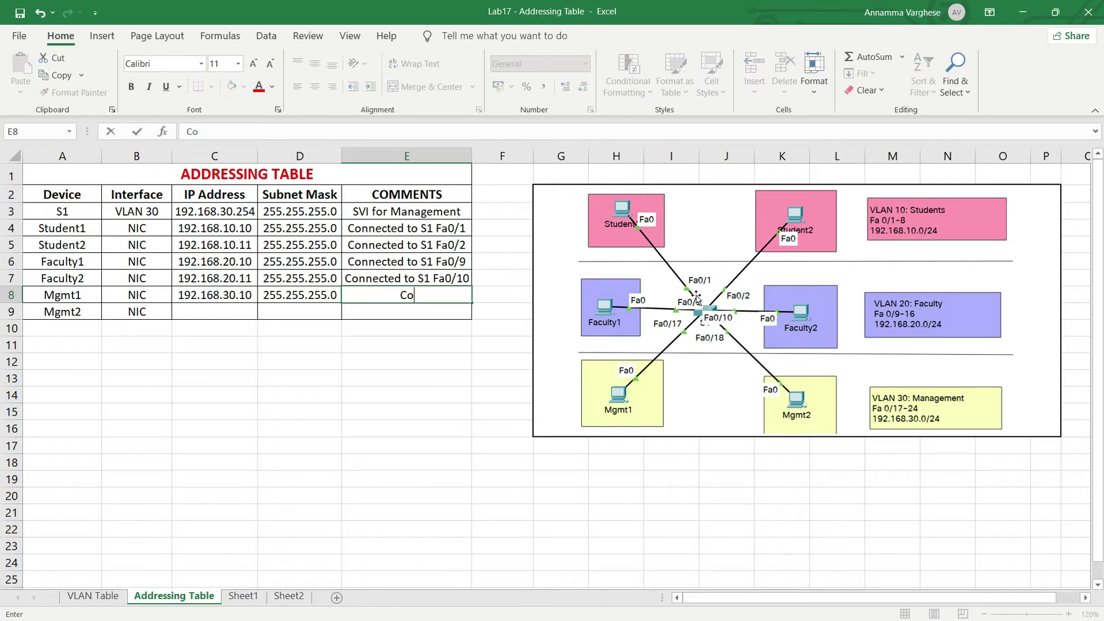
{"action": "type", "text": "nnected to "}
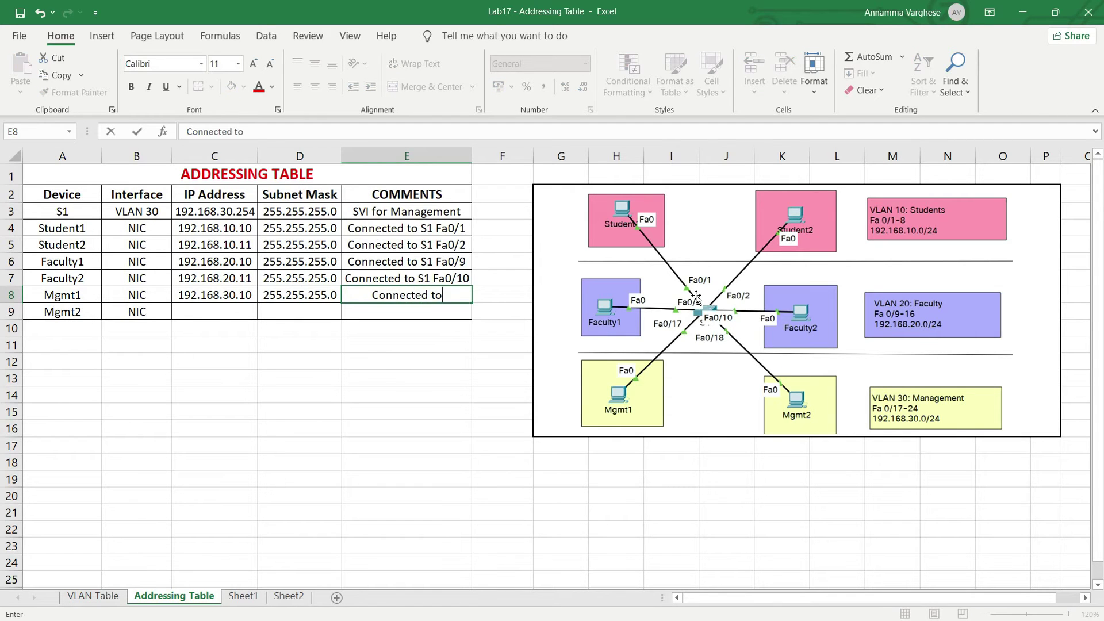
{"action": "type", "text": "S1 Fa"}
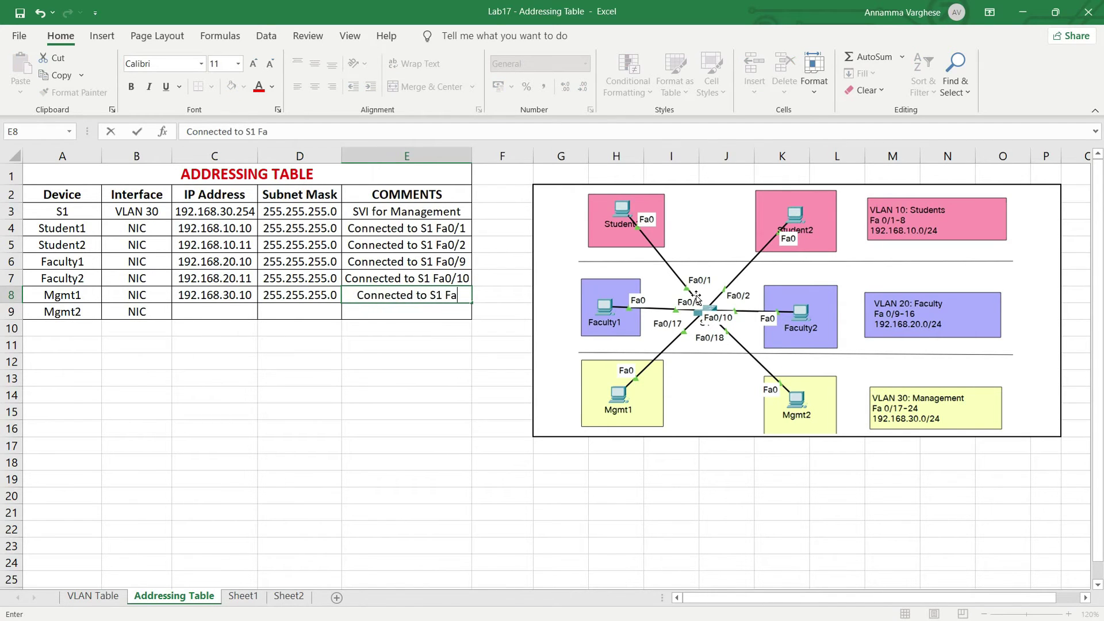
{"action": "type", "text": "0"}
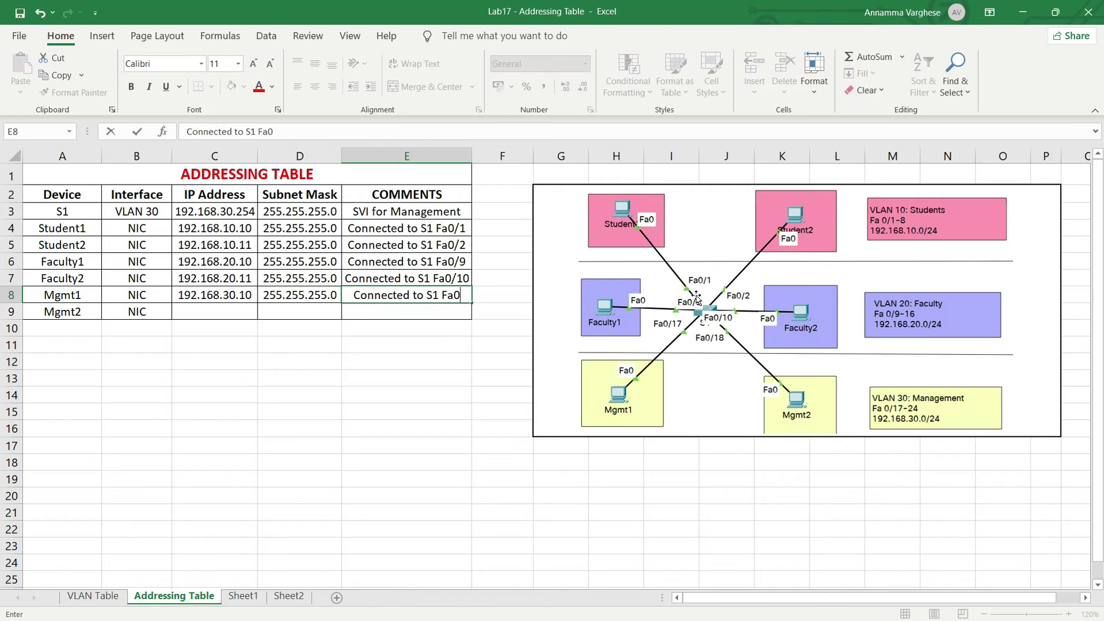
{"action": "type", "text": "/17"}
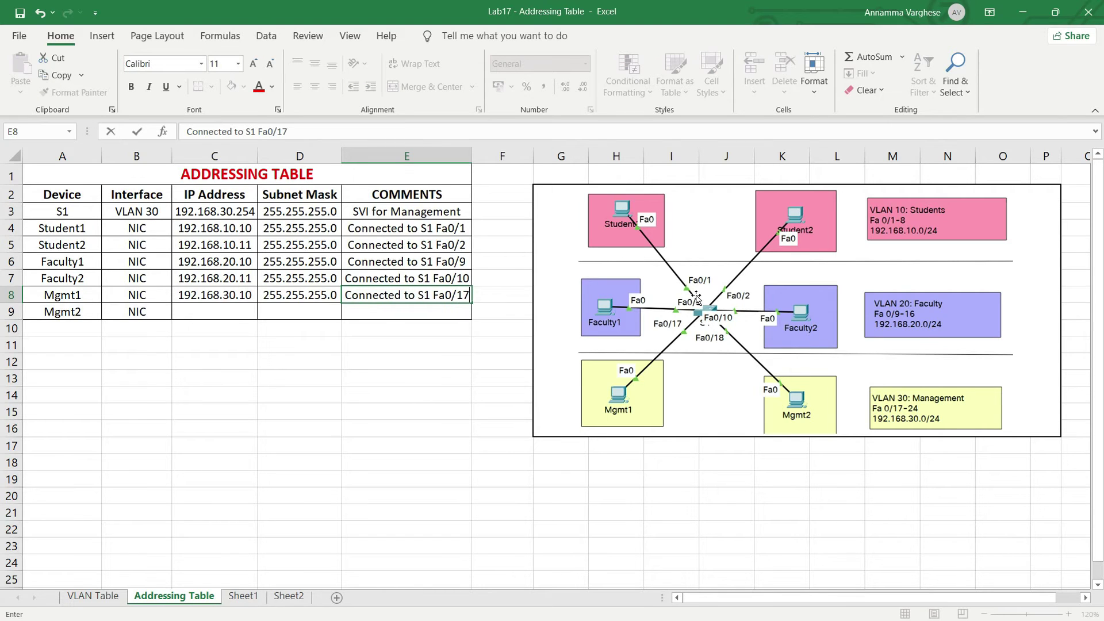
{"action": "left_click", "coordinate": [466, 315]}
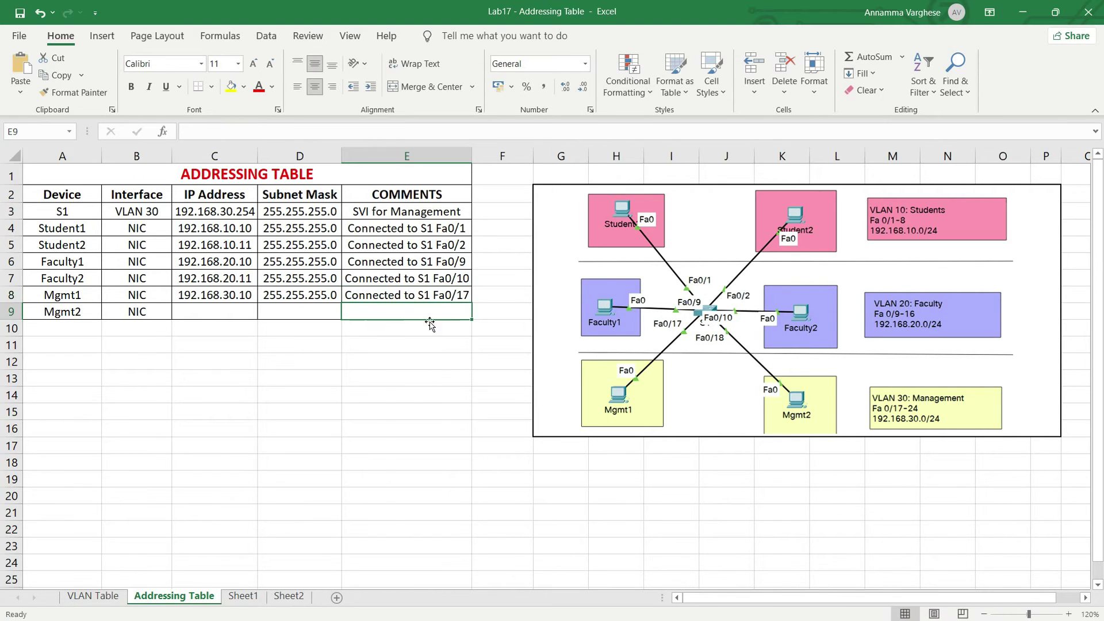
- Give Mgmt2 the IP address 192.168.30.11 with subnet mask 255.255.255.0 in the addressing table
{"action": "left_click", "coordinate": [197, 316]}
{"action": "type", "text": "192."}
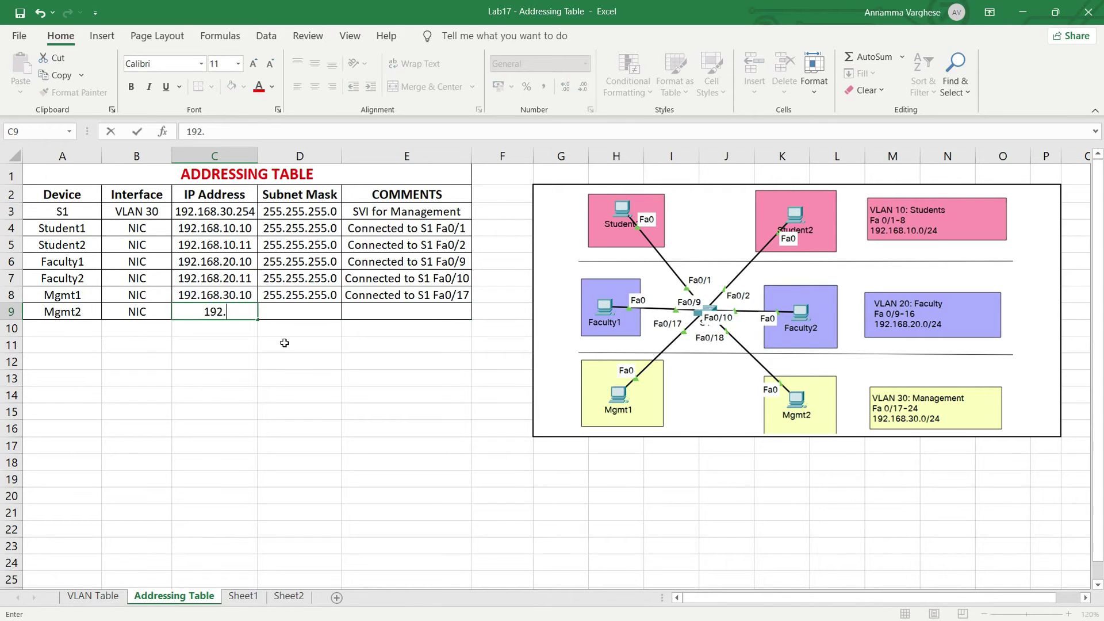
{"action": "type", "text": "168.30.11"}
{"action": "left_click", "coordinate": [287, 317]}
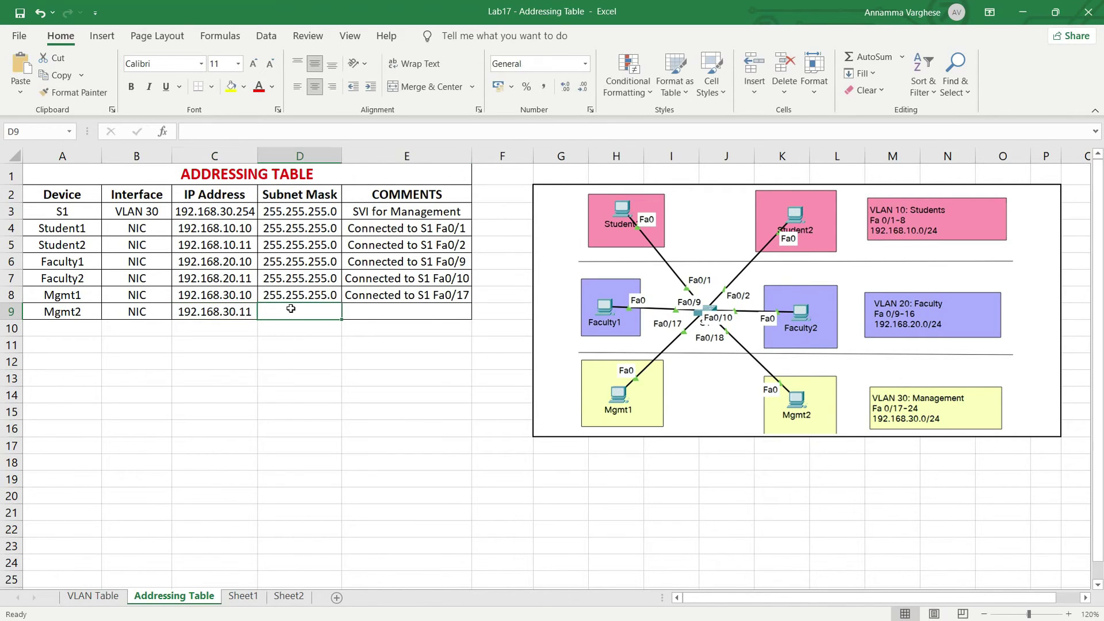
{"action": "type", "text": "255.255.255.0"}
- Enter the comment "Connected to S1 Fa0/18" for Mgmt2 in the addressing table
{"action": "left_click", "coordinate": [380, 313]}
{"action": "type", "text": "Co"}
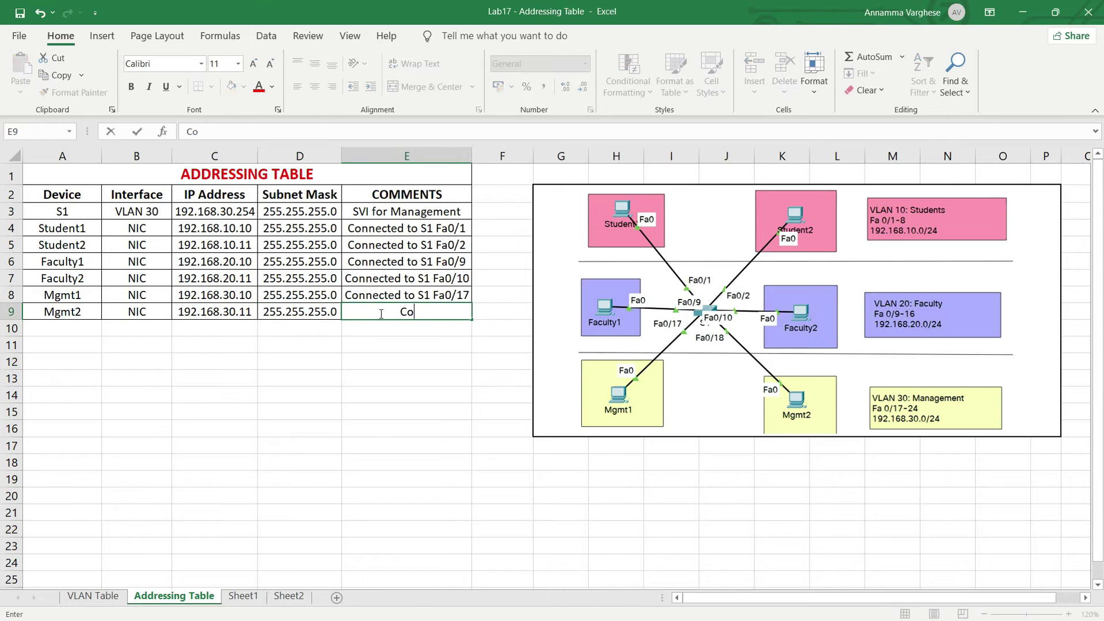
{"action": "type", "text": "nnected to S1 Fa0/18"}
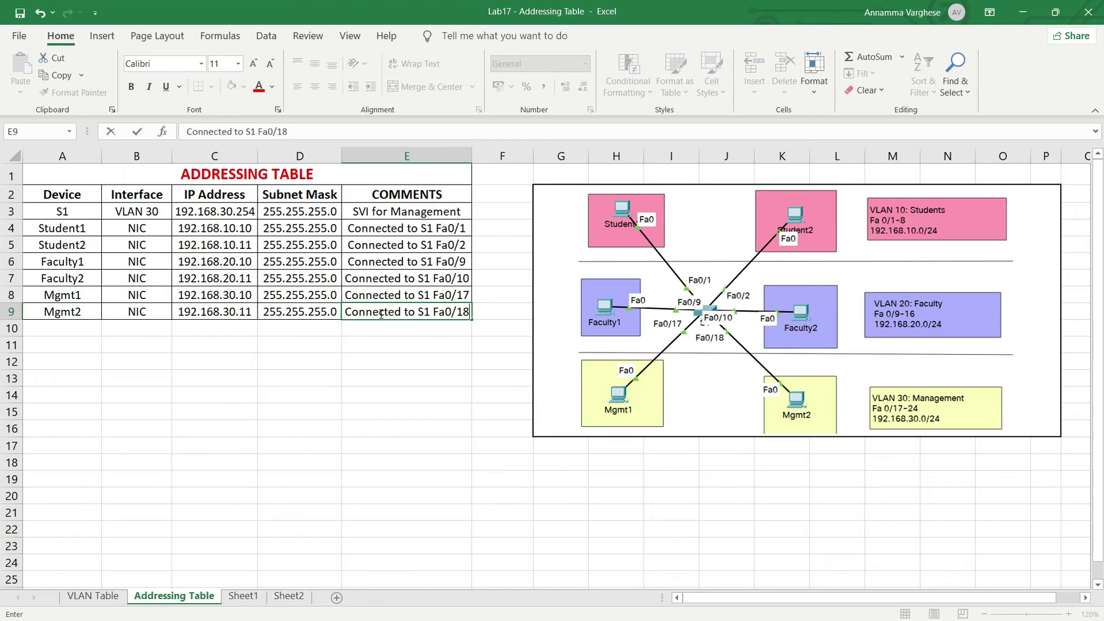
{"action": "key", "text": "Return"}
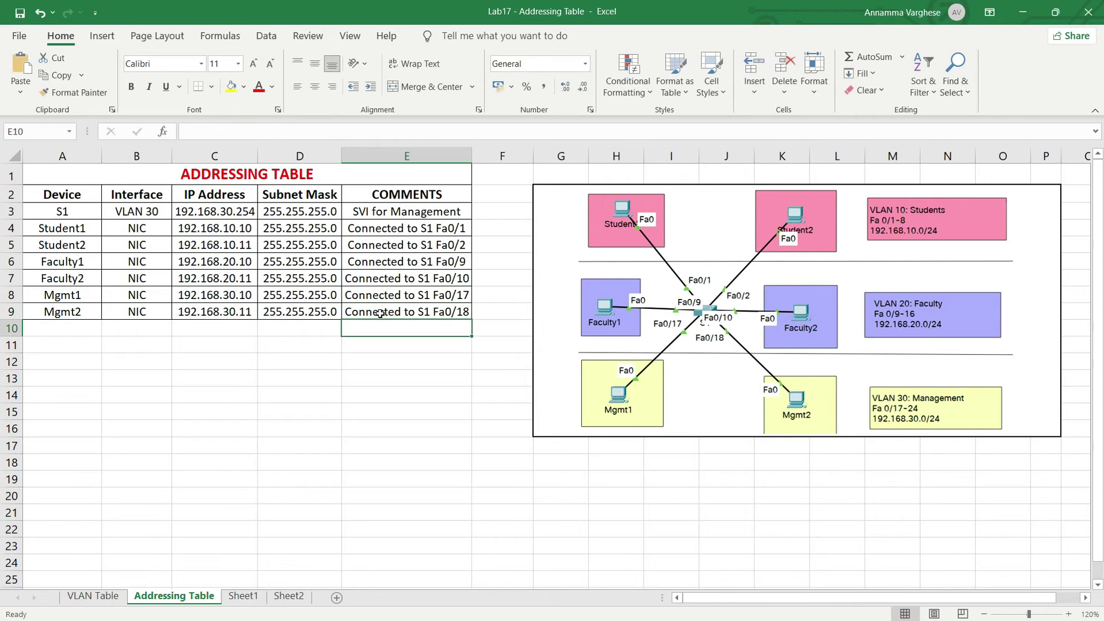
{"action": "left_click", "coordinate": [313, 175]}
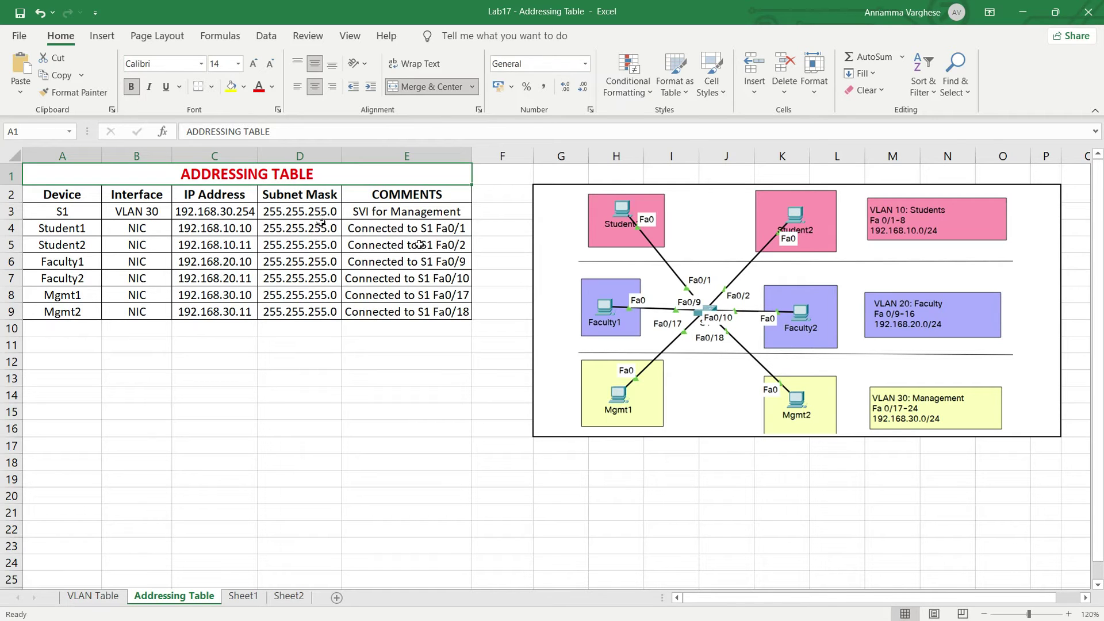
{"action": "left_click", "coordinate": [93, 597]}
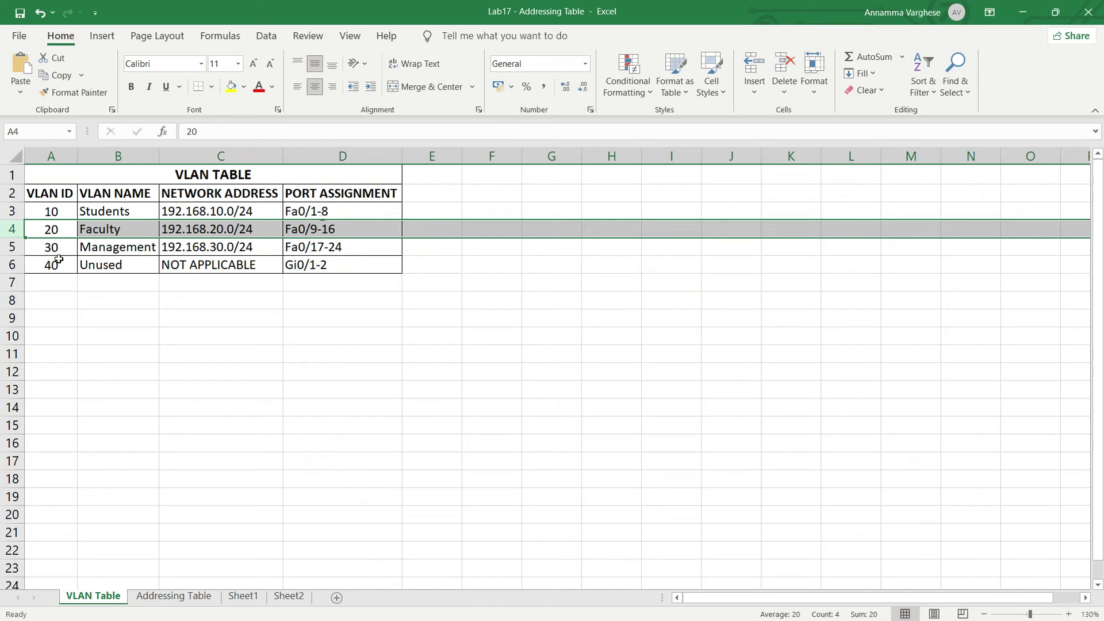
{"action": "left_click", "coordinate": [176, 596]}
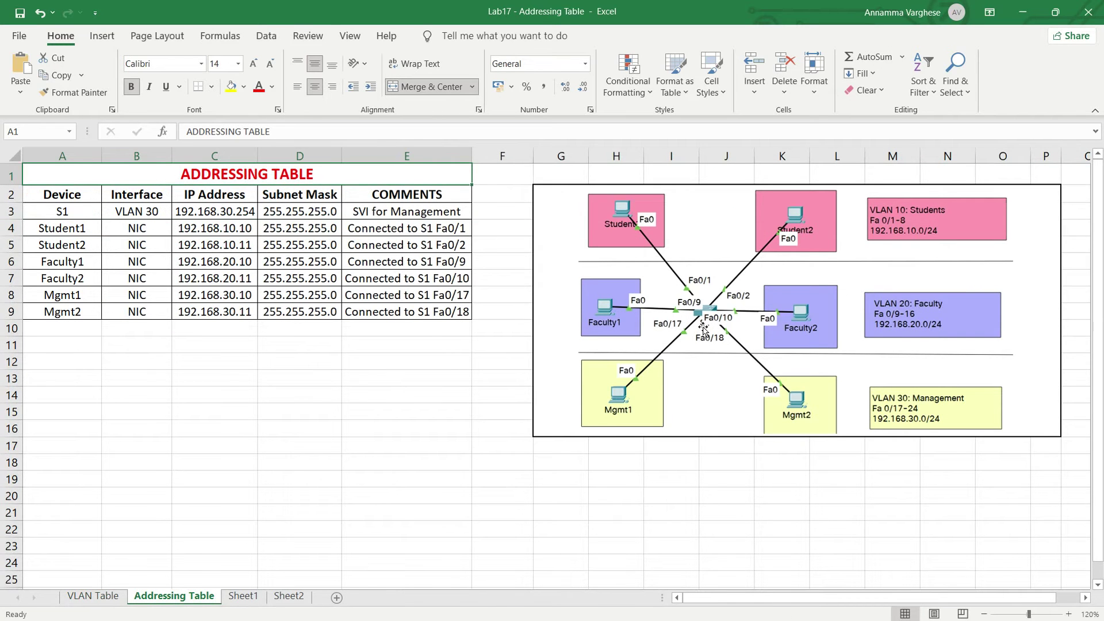
- Switch to Cisco Packet Tracer and open the command line interface of switch S1 in a widened, repositioned window
{"action": "key", "text": "alt+Tab"}
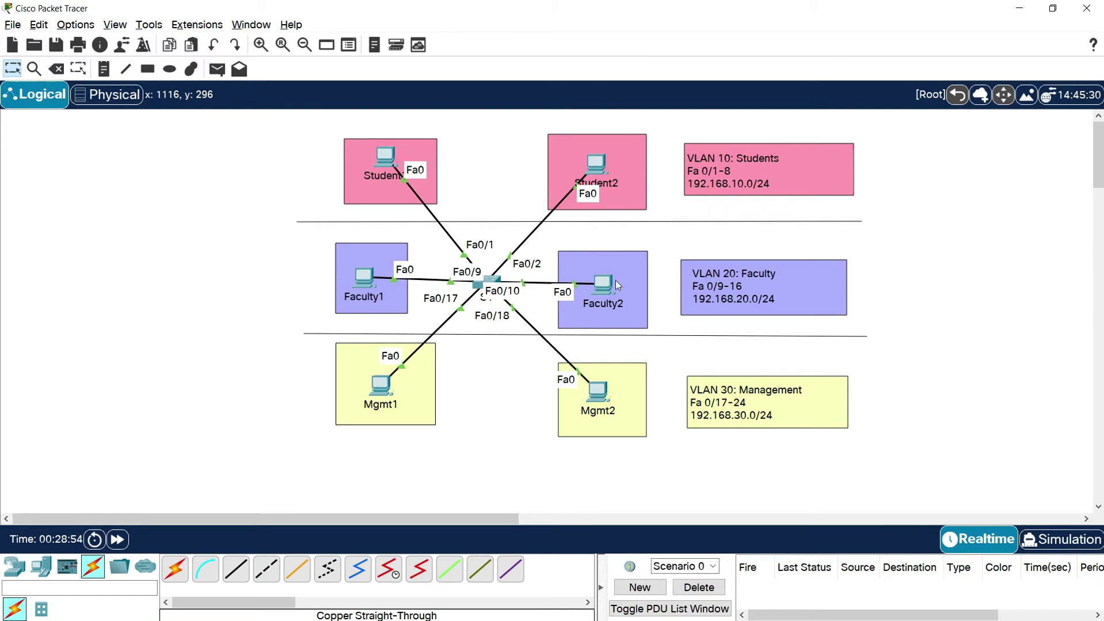
{"action": "left_click", "coordinate": [496, 284]}
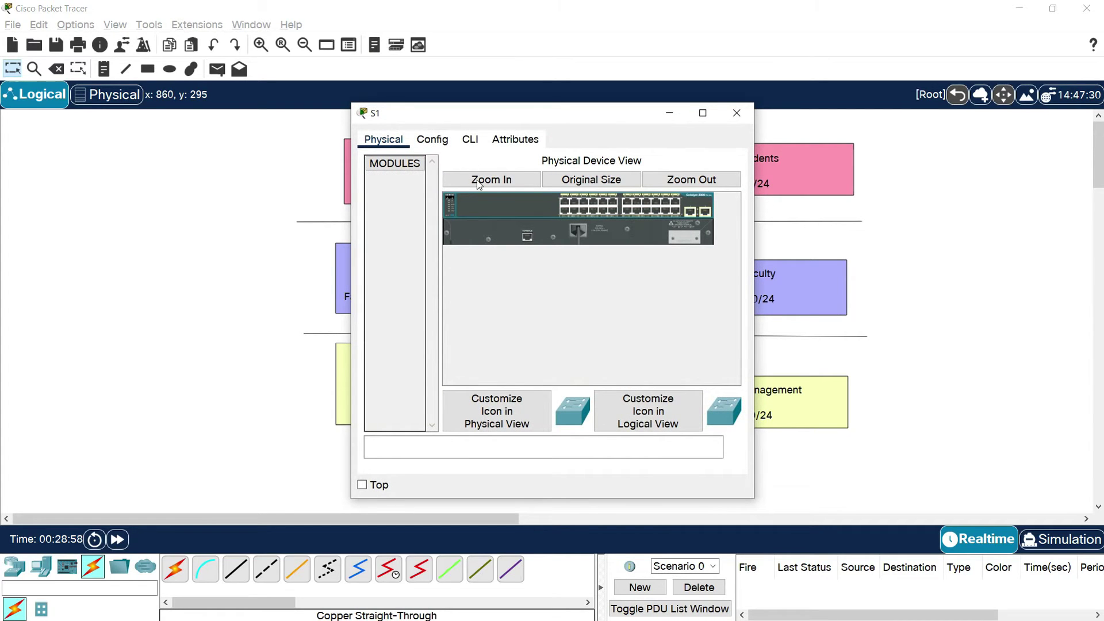
{"action": "left_click", "coordinate": [470, 147]}
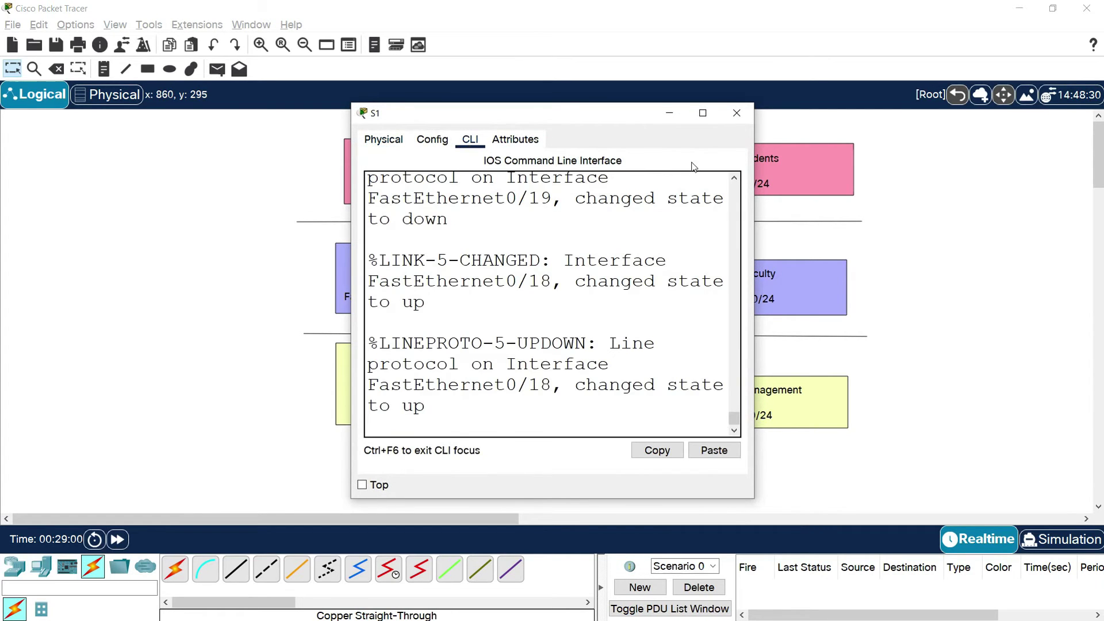
{"action": "left_click_drag", "start_coordinate": [753, 159], "coordinate": [937, 167]}
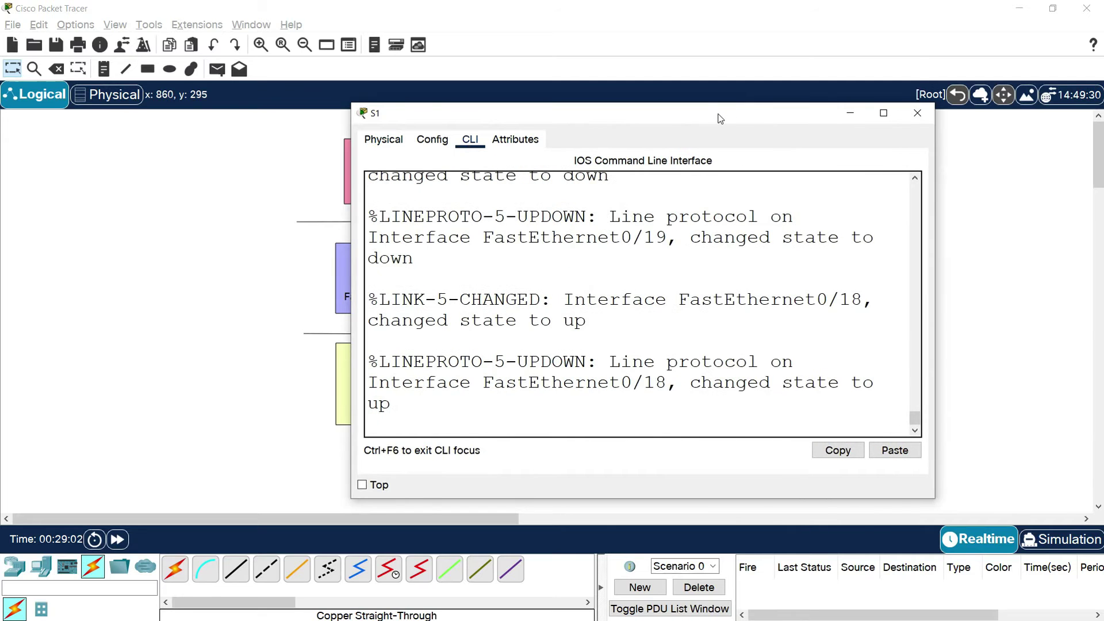
{"action": "left_click_drag", "start_coordinate": [722, 117], "coordinate": [700, 62]}
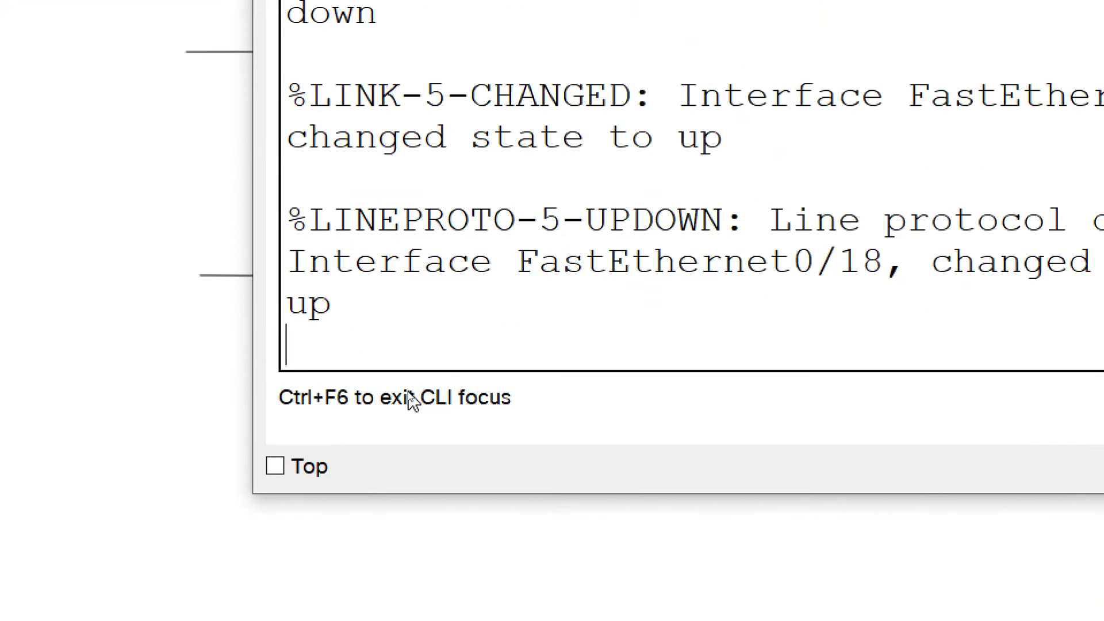
- Enter privileged EXEC mode and global configuration mode on the switch, and set its hostname to S1
{"action": "key", "text": "Return"}
{"action": "type", "text": "enable"}
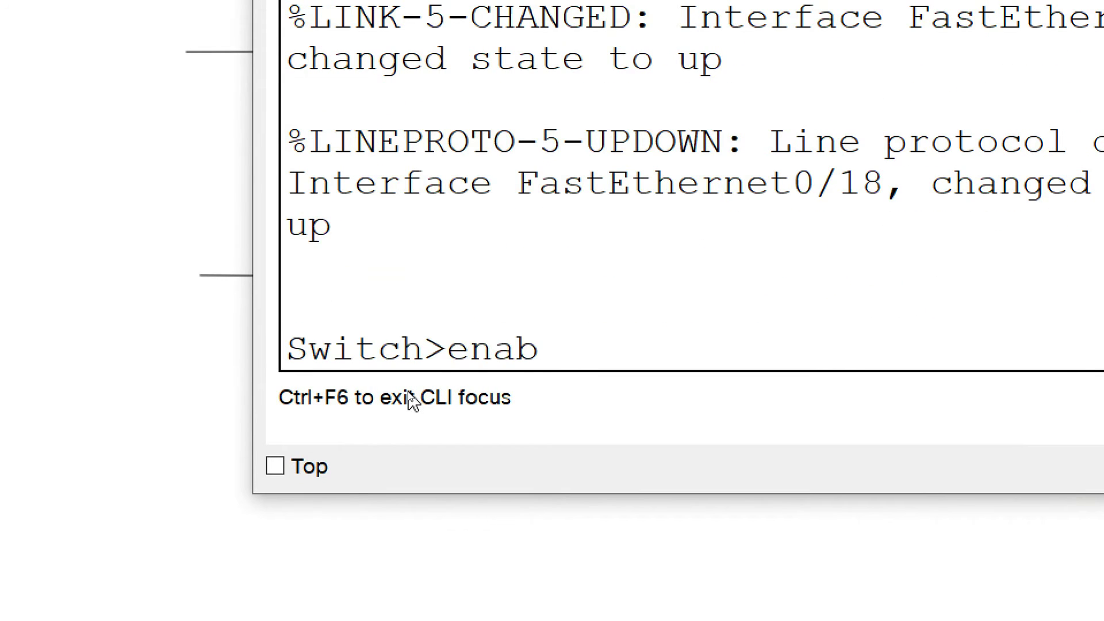
{"action": "key", "text": "Return"}
{"action": "type", "text": "conf t"}
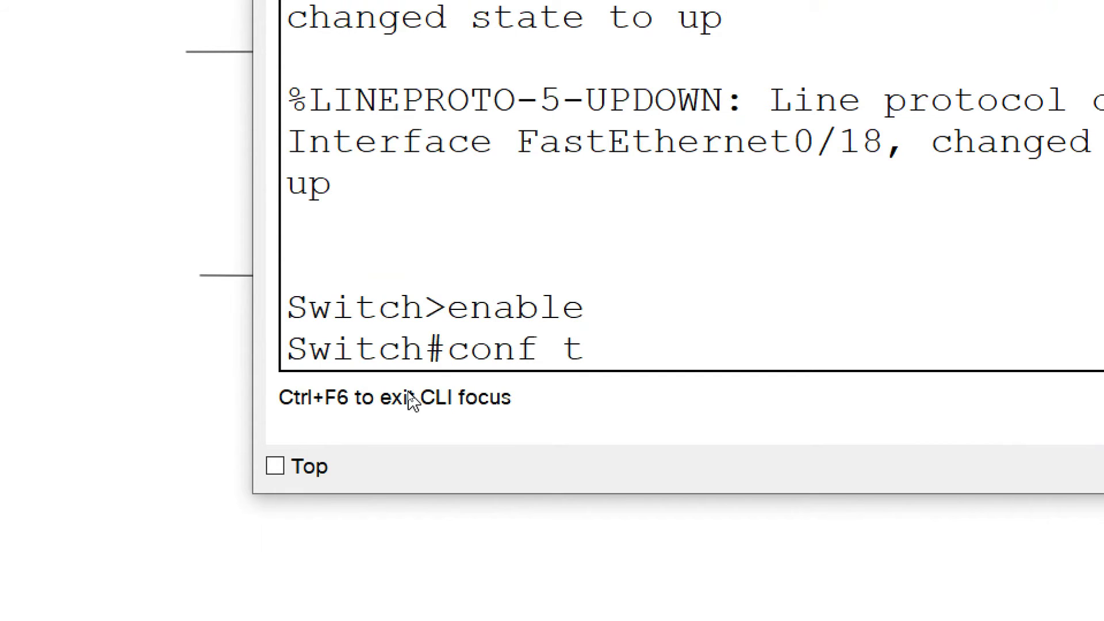
{"action": "key", "text": "Return"}
{"action": "type", "text": "hostname S1"}
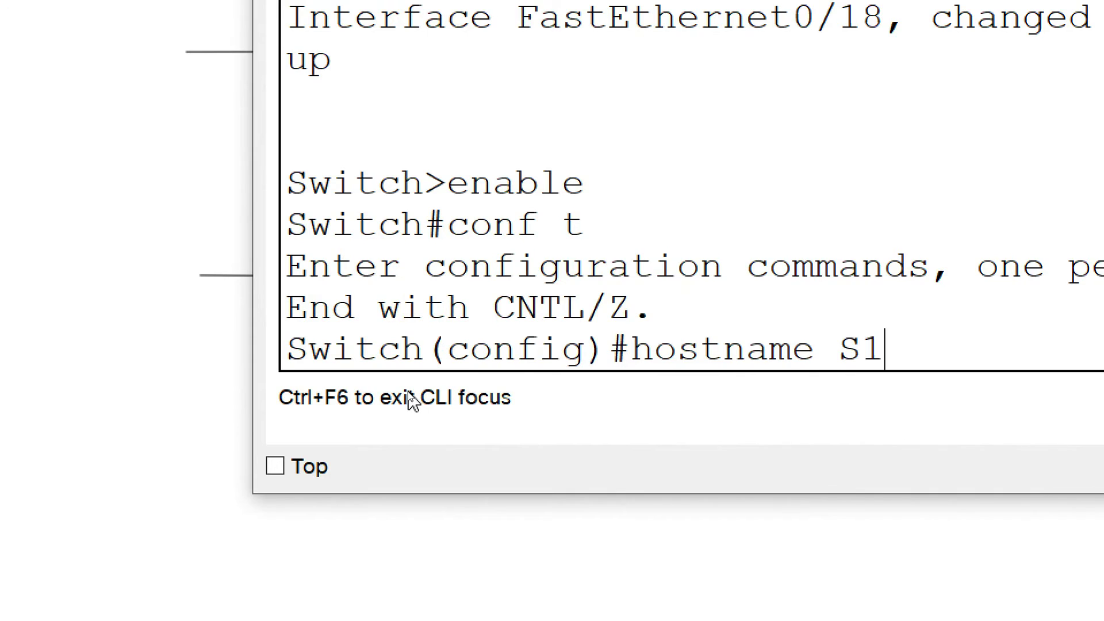
{"action": "key", "text": "Return"}
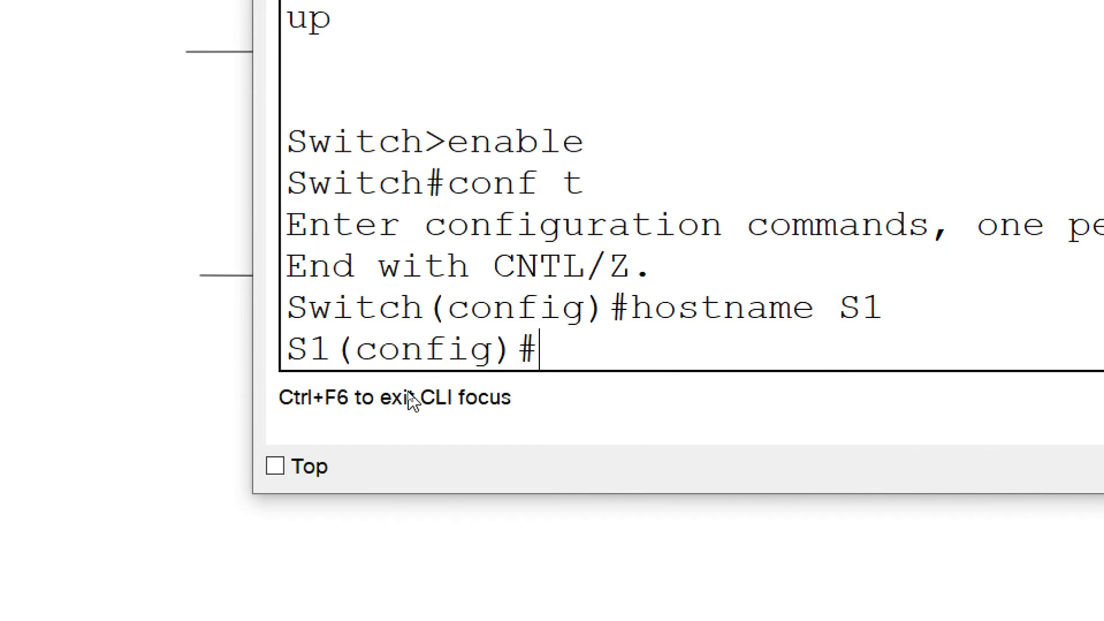
- Create VLAN 10 on S1 and name it Students
{"action": "type", "text": "vlan"}
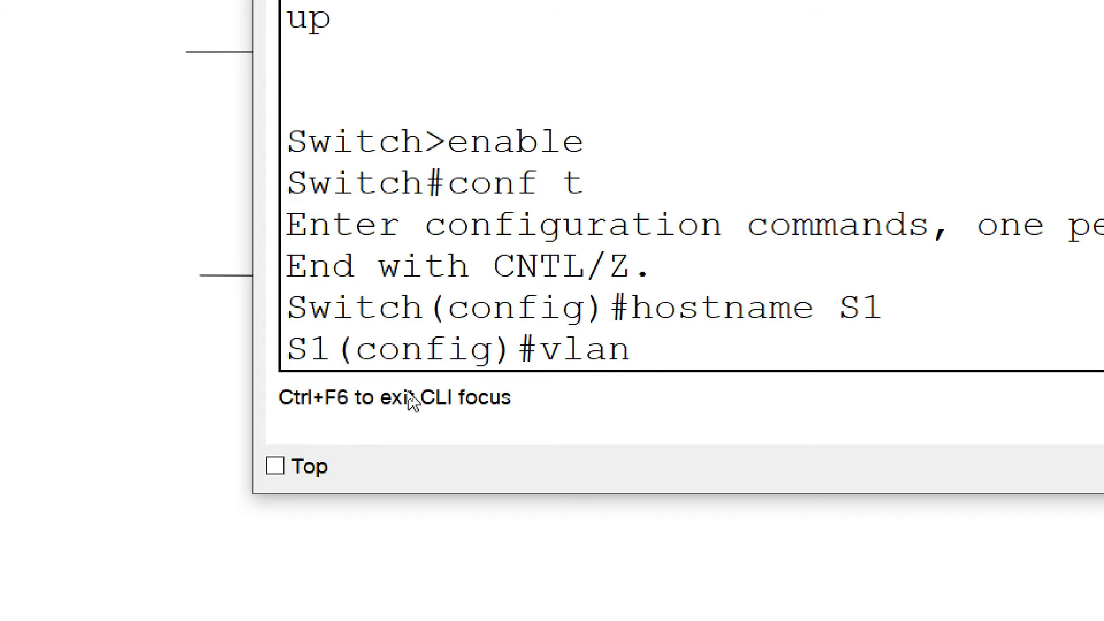
{"action": "type", "text": "10"}
{"action": "key", "text": "Return"}
{"action": "type", "text": "name Stud"}
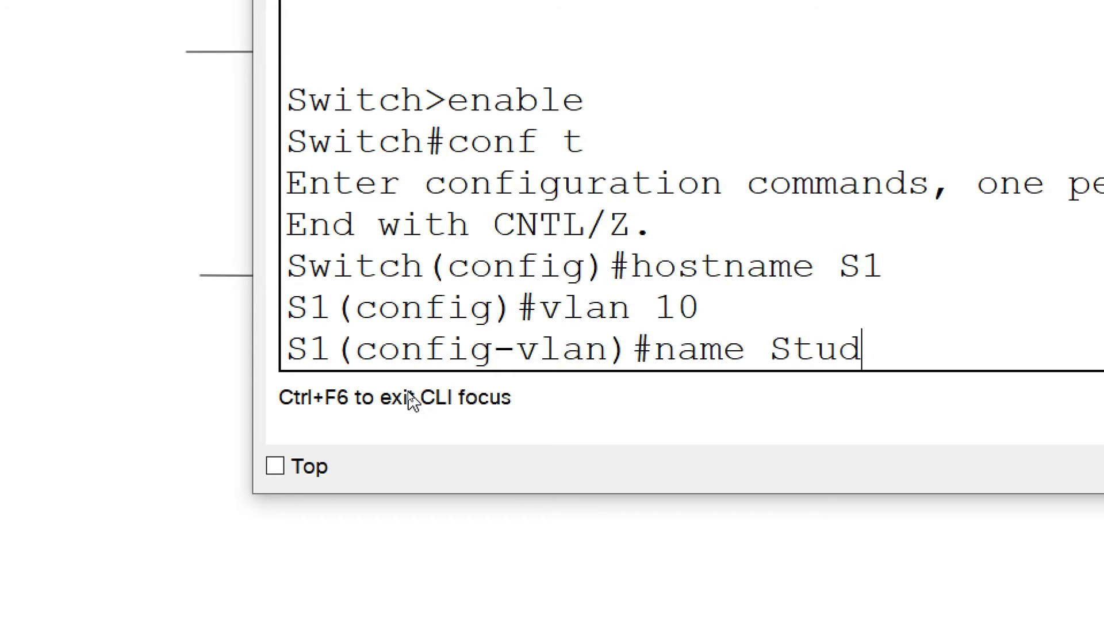
{"action": "type", "text": "ents"}
{"action": "key", "text": "Return"}
{"action": "type", "text": "vlan)#vlan"}
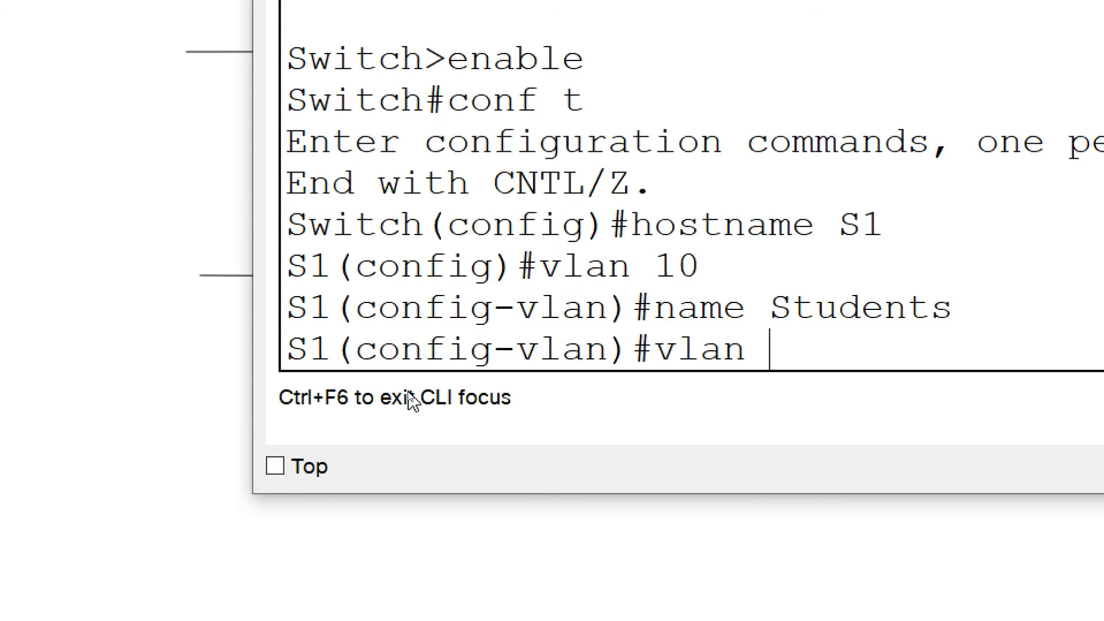
{"action": "key", "text": "BackSpace"}
{"action": "key", "text": "BackSpace"}
{"action": "key", "text": "BackSpace"}
{"action": "key", "text": "BackSpace"}
{"action": "key", "text": "BackSpace"}
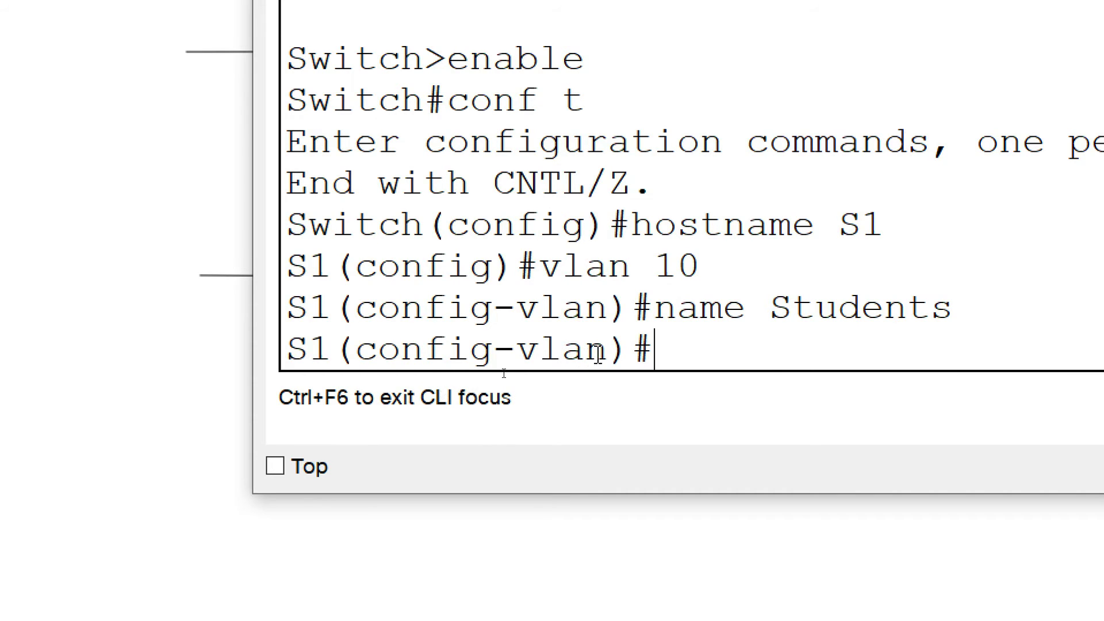
{"action": "left_click_drag", "start_coordinate": [362, 350], "coordinate": [610, 349]}
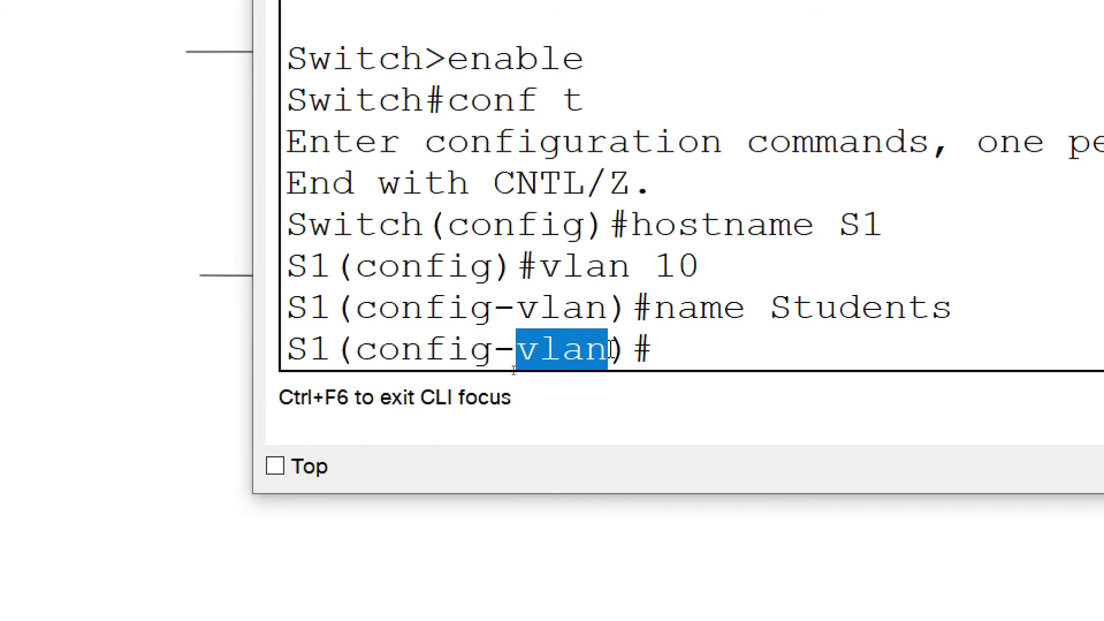
{"action": "left_click", "coordinate": [681, 349]}
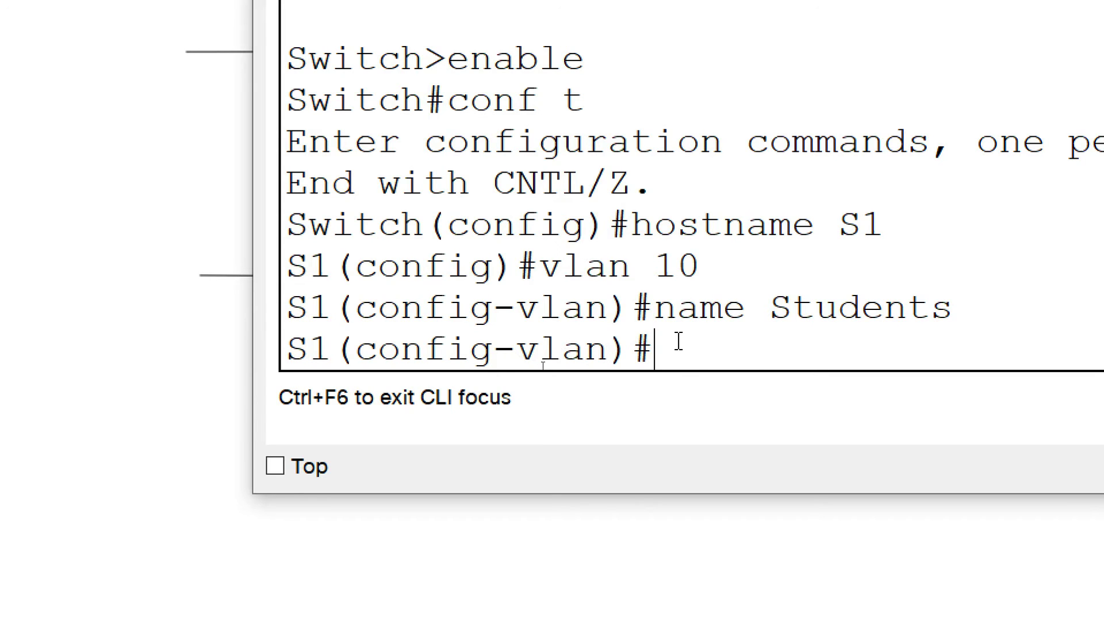
- Create VLAN 20 on S1 directly from VLAN configuration mode and name it Faculty
{"action": "type", "text": "vlan "}
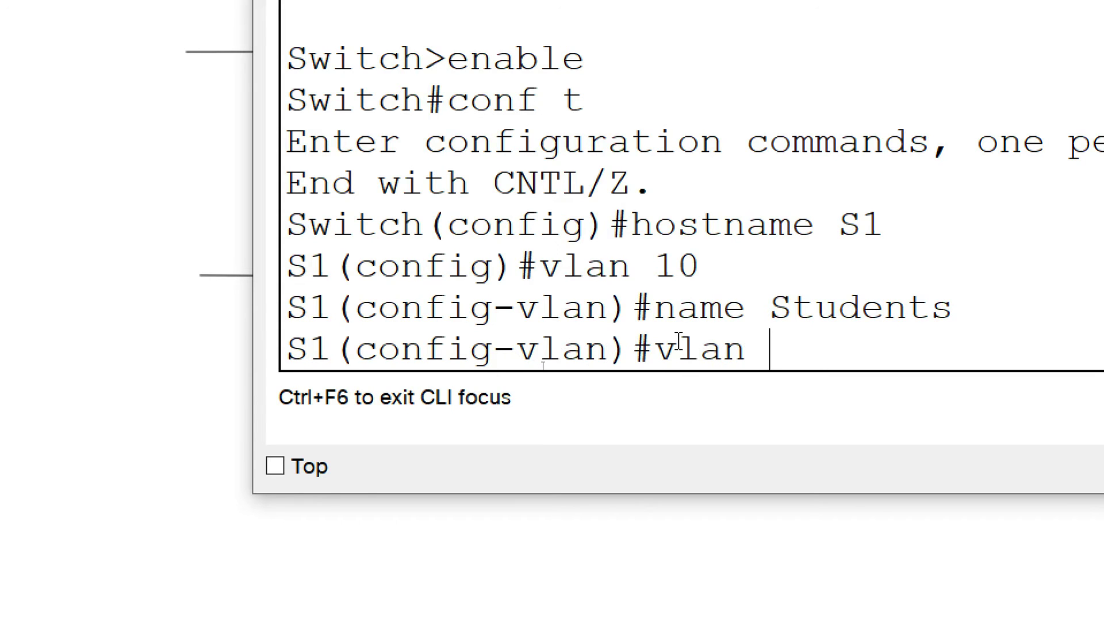
{"action": "type", "text": "20"}
{"action": "key", "text": "Return"}
{"action": "type", "text": "name Fa"}
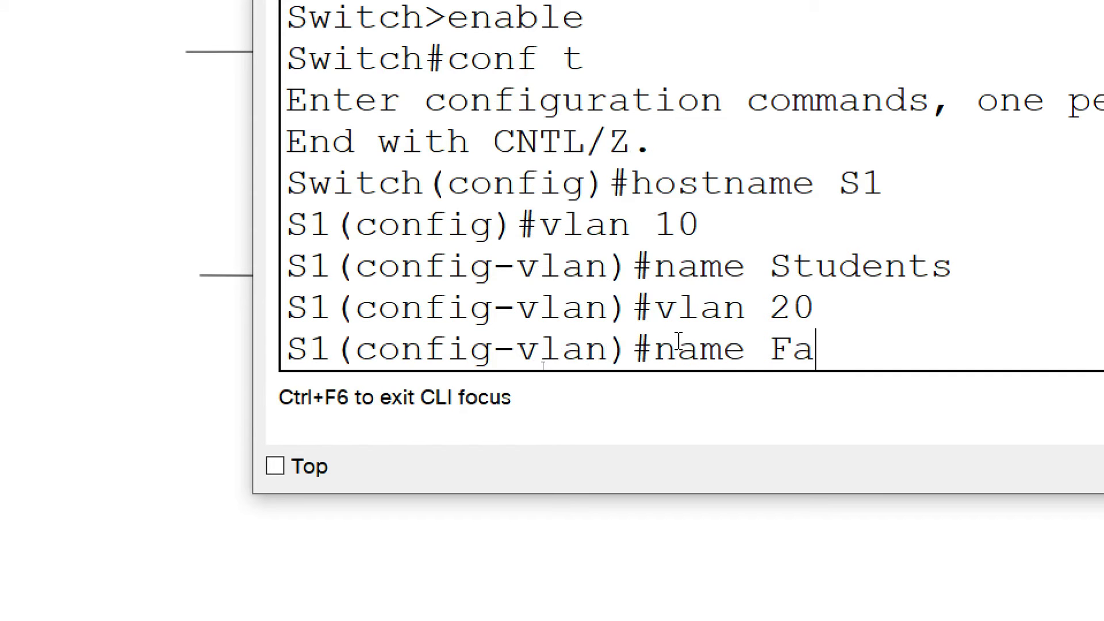
{"action": "type", "text": "culty"}
{"action": "key", "text": "Return"}
- Create VLAN 30 on S1 and name it Management
{"action": "type", "text": "vlan "}
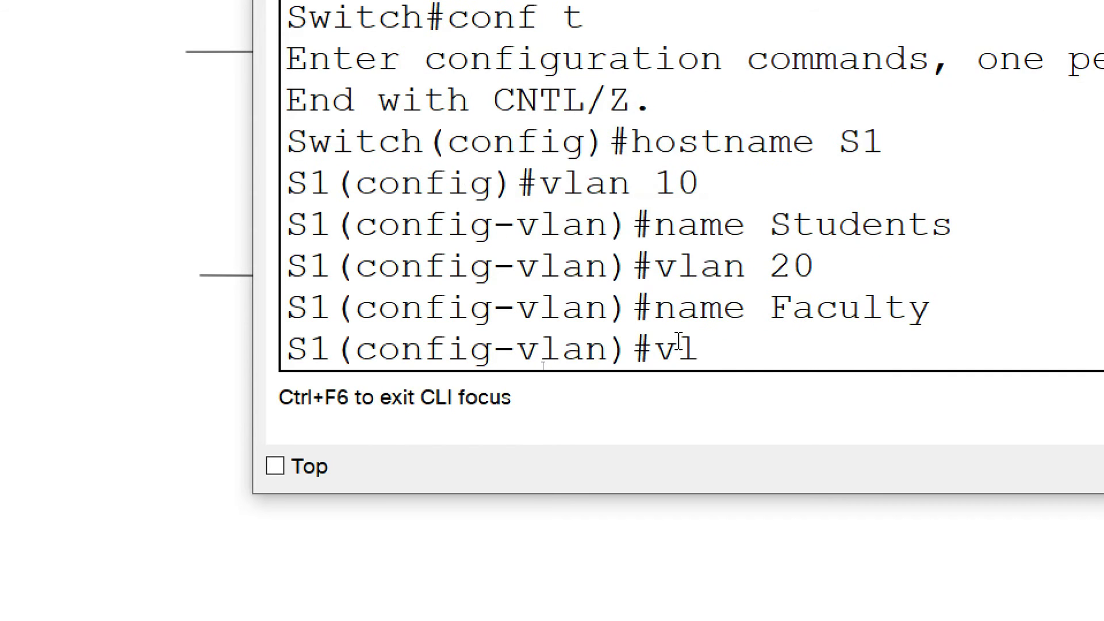
{"action": "type", "text": "30"}
{"action": "key", "text": "Return"}
{"action": "type", "text": "nam"}
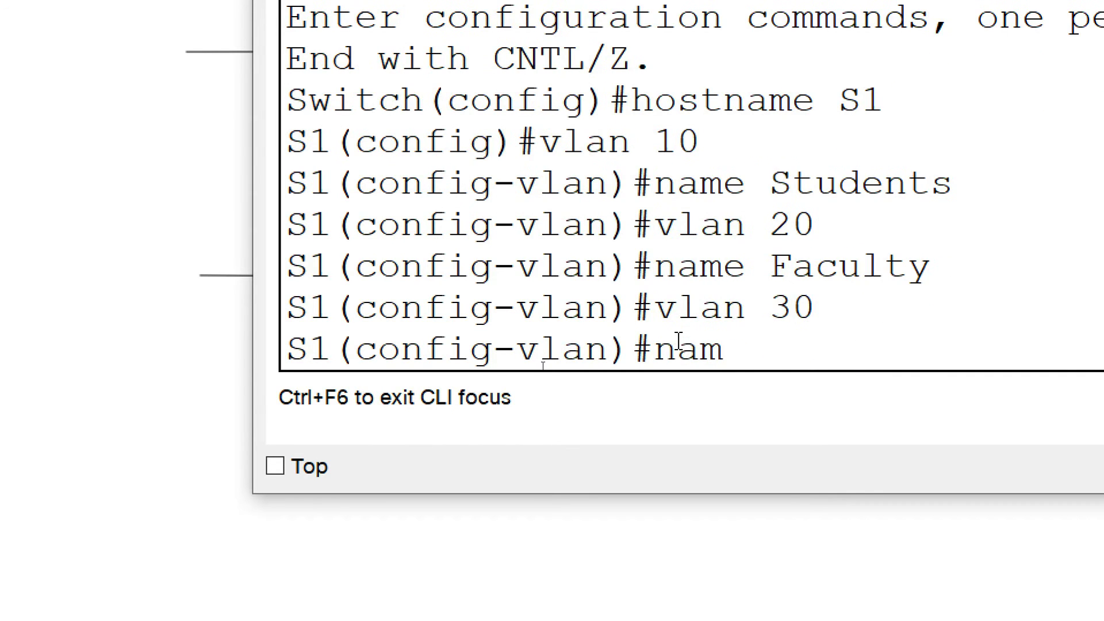
{"action": "type", "text": "e Management"}
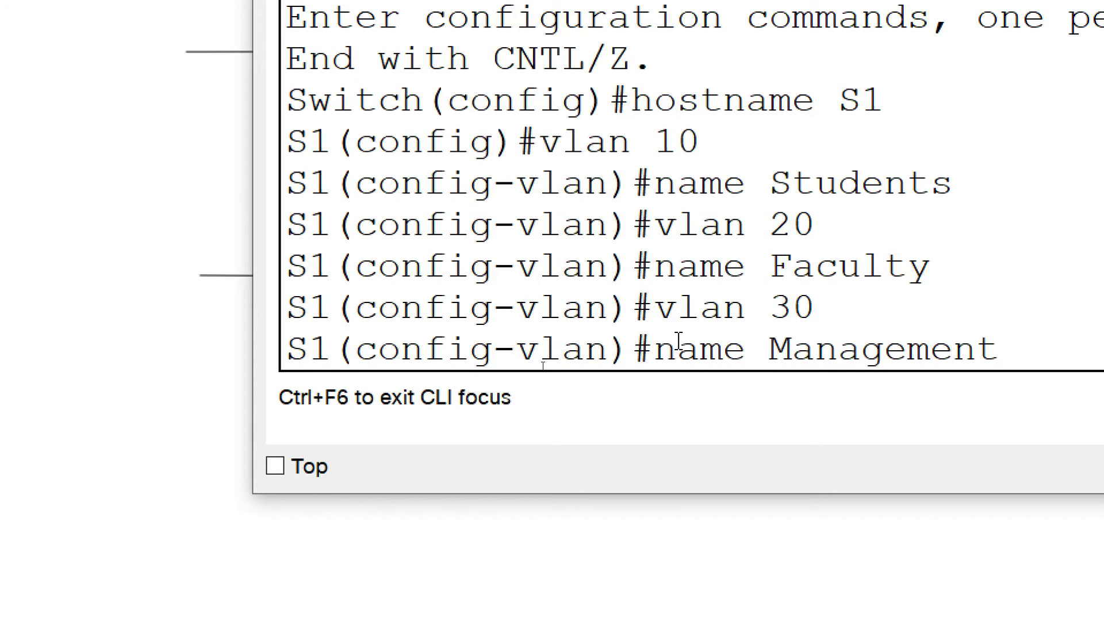
{"action": "key", "text": "Return"}
- Create VLAN 40 on S1 and name it Unused
{"action": "type", "text": "vlan "}
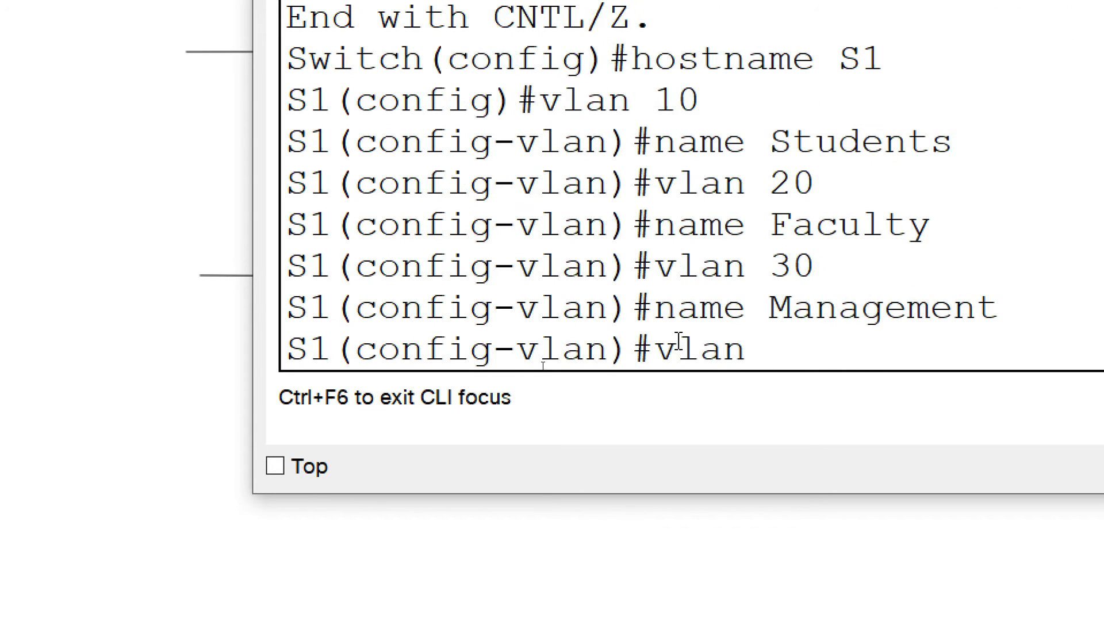
{"action": "type", "text": "40"}
{"action": "key", "text": "Return"}
{"action": "type", "text": "name"}
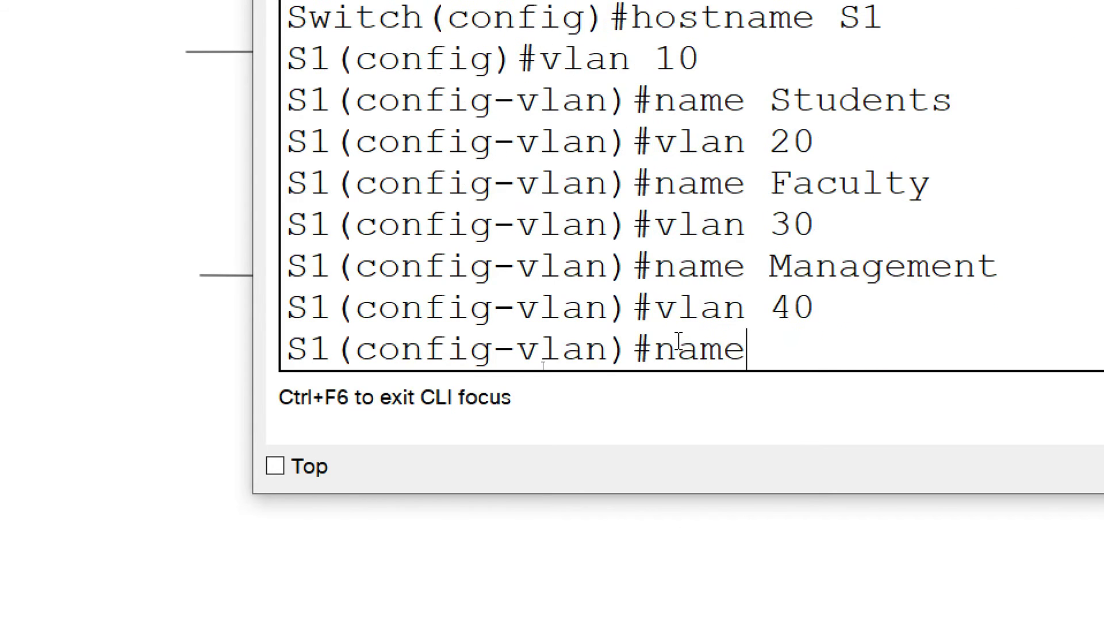
{"action": "type", "text": " Unused"}
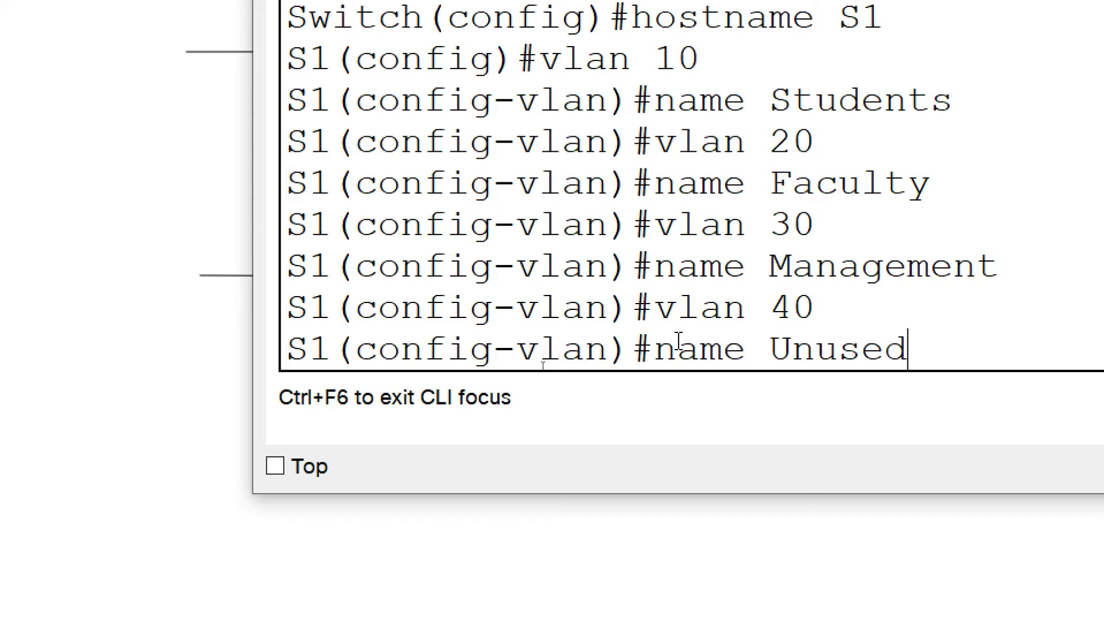
{"action": "key", "text": "Return"}
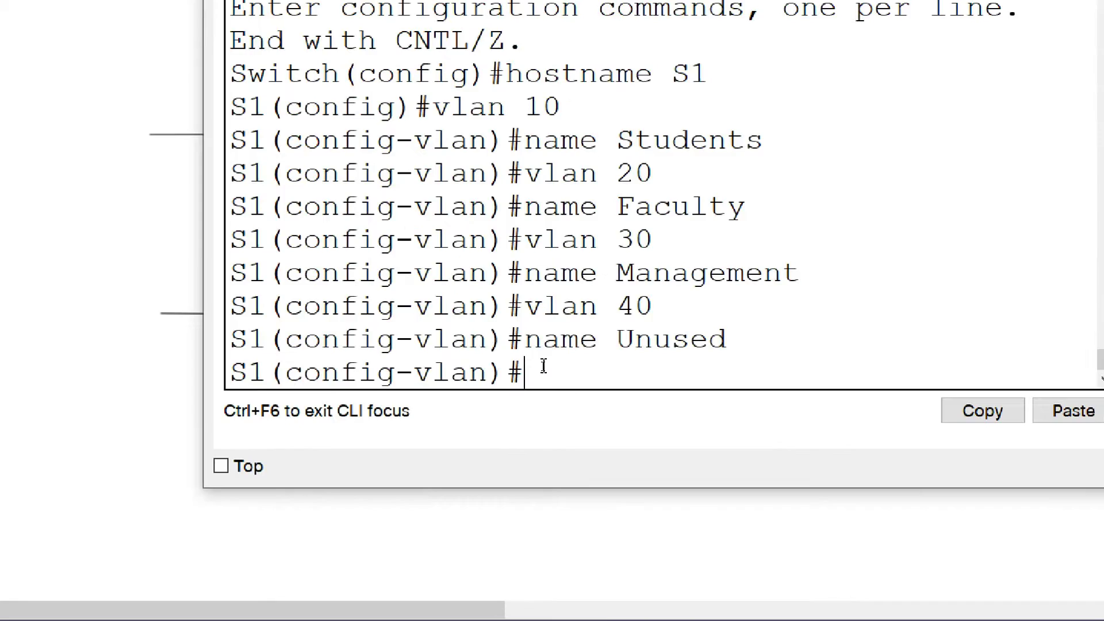
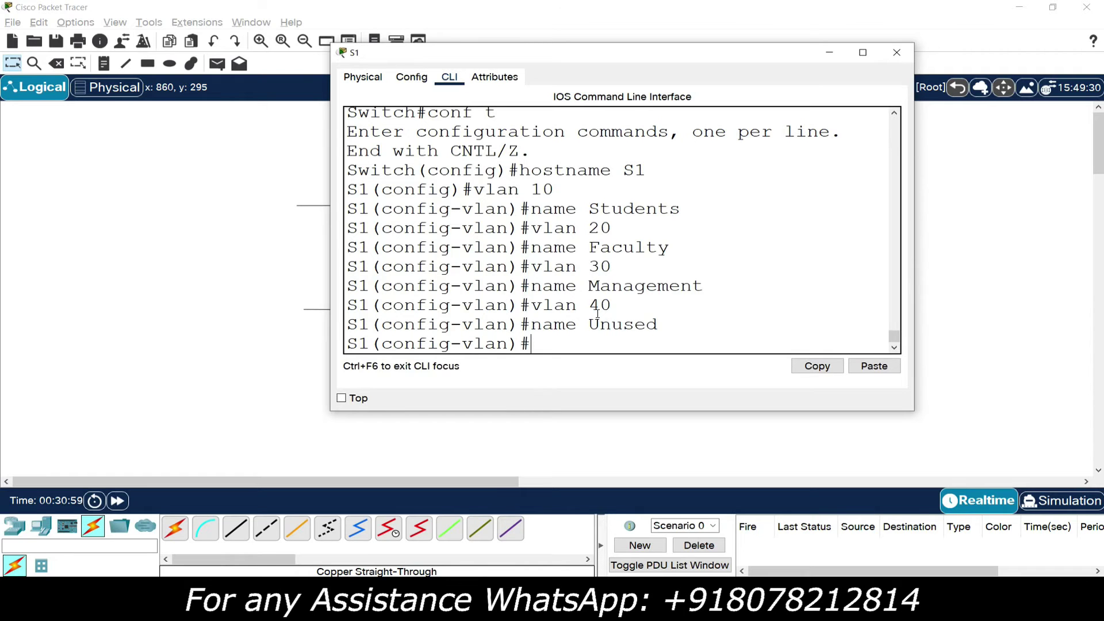
- Return S1 to privileged EXEC mode and list its VLANs with show vlan brief in a maximized CLI window
{"action": "type", "text": "end"}
{"action": "key", "text": "Return"}
{"action": "type", "text": "show vlan brief"}
{"action": "key", "text": "Return"}
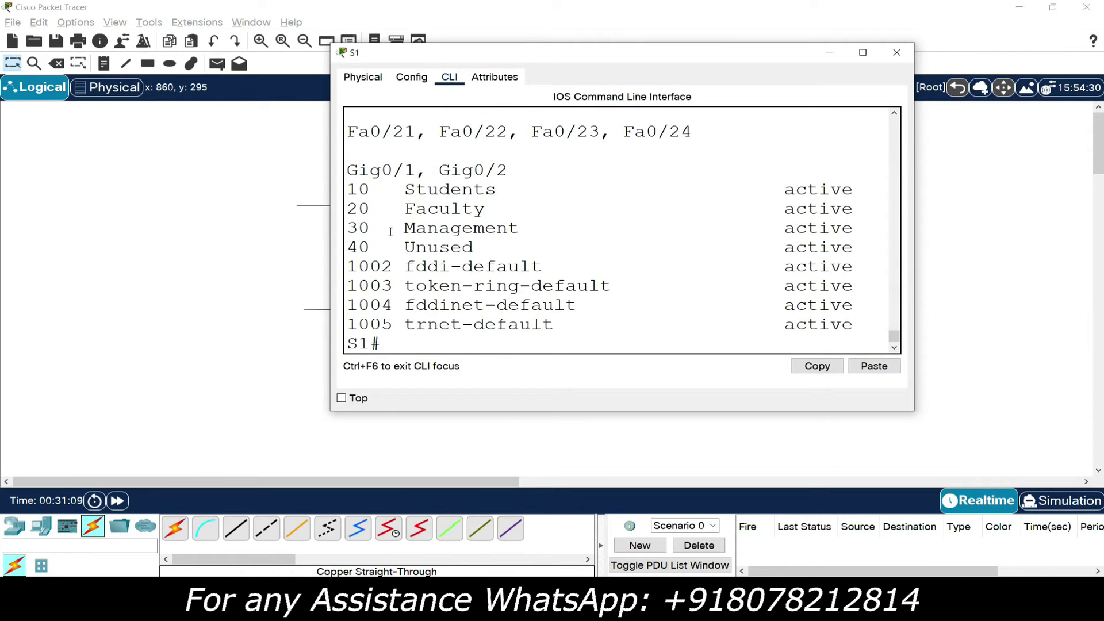
{"action": "left_click_drag", "start_coordinate": [336, 232], "coordinate": [145, 232]}
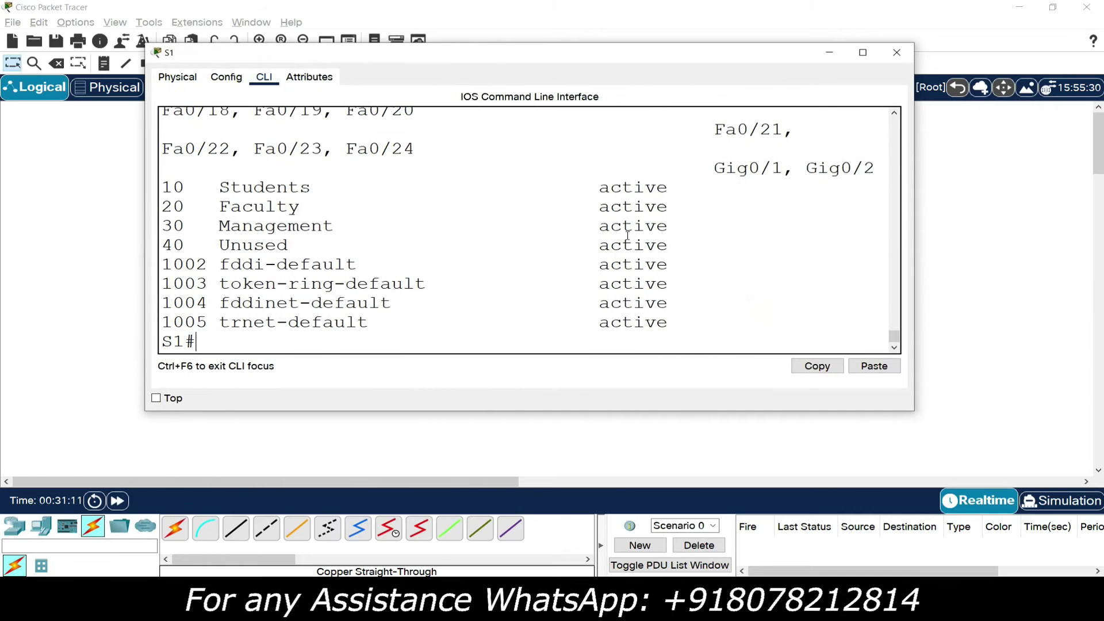
{"action": "left_click_drag", "start_coordinate": [915, 226], "coordinate": [1049, 225]}
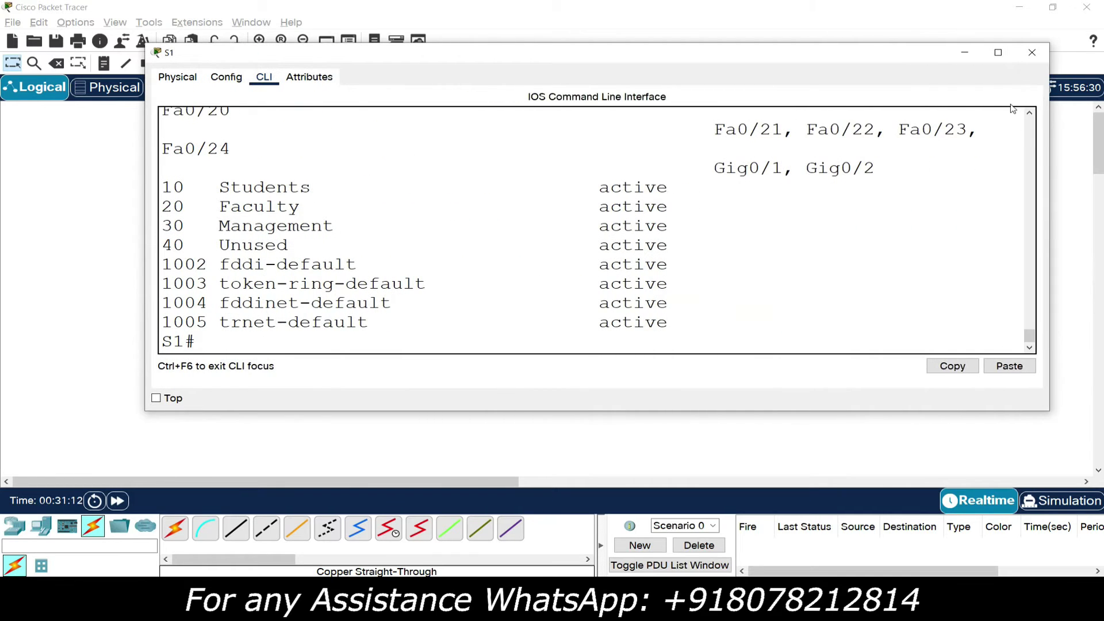
{"action": "left_click", "coordinate": [998, 52]}
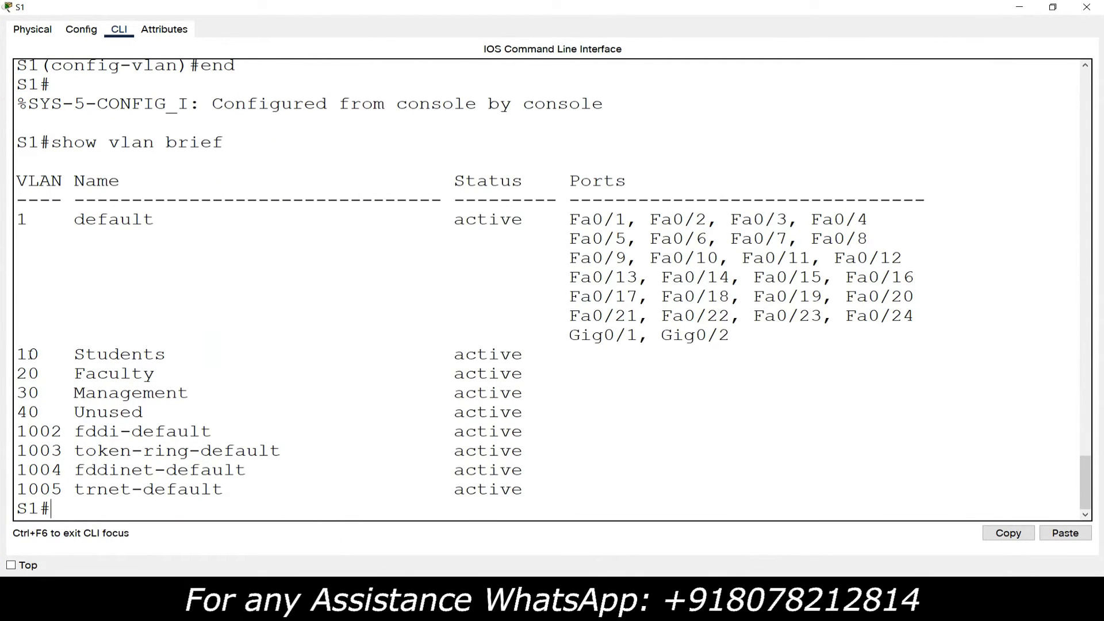
- Examine the new VLAN IDs and names in the show vlan brief output, and the ports assigned to default VLAN 1
{"action": "double_click", "coordinate": [22, 354]}
{"action": "double_click", "coordinate": [80, 354]}
{"action": "left_click_drag", "start_coordinate": [17, 373], "coordinate": [162, 377]}
{"action": "left_click_drag", "start_coordinate": [21, 397], "coordinate": [151, 413]}
{"action": "double_click", "coordinate": [130, 393]}
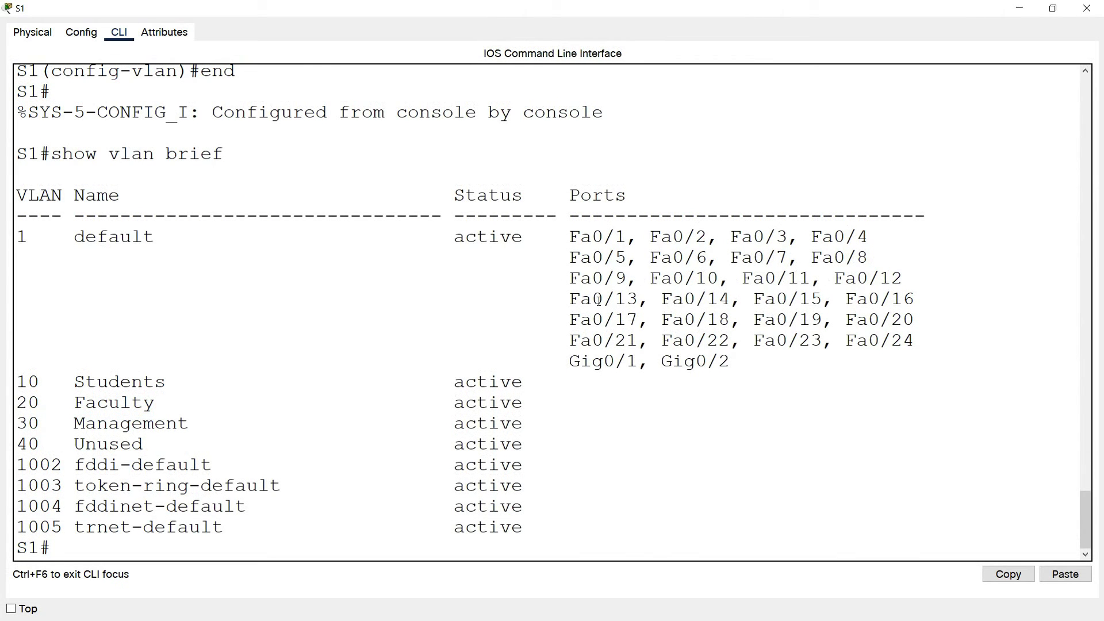
{"action": "left_click_drag", "start_coordinate": [570, 237], "coordinate": [915, 341]}
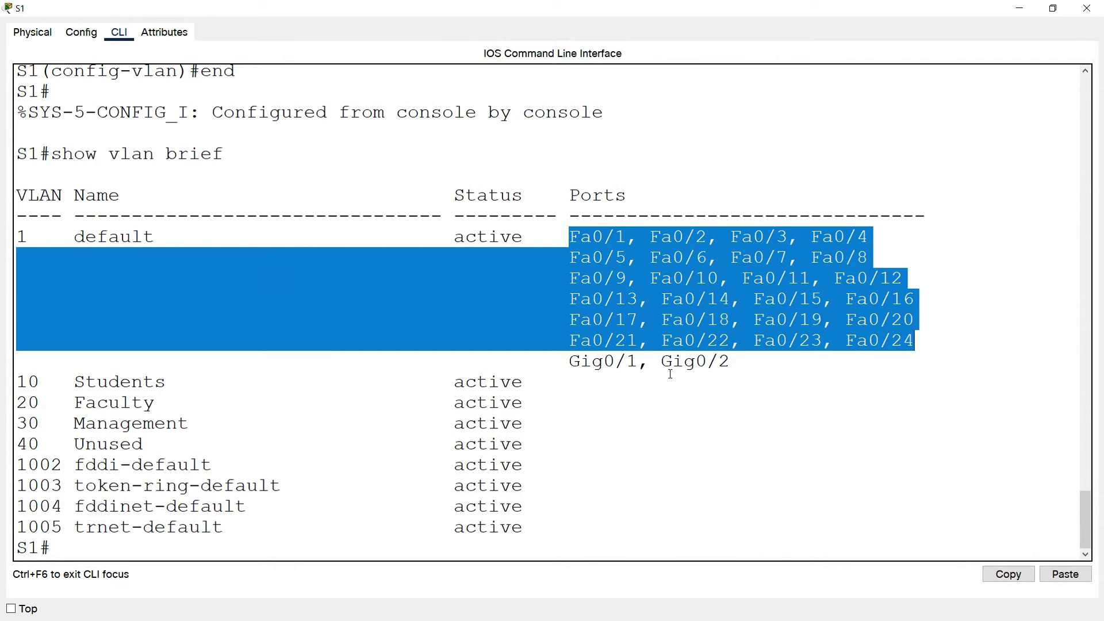
{"action": "left_click_drag", "start_coordinate": [569, 363], "coordinate": [730, 368]}
{"action": "left_click", "coordinate": [739, 368]}
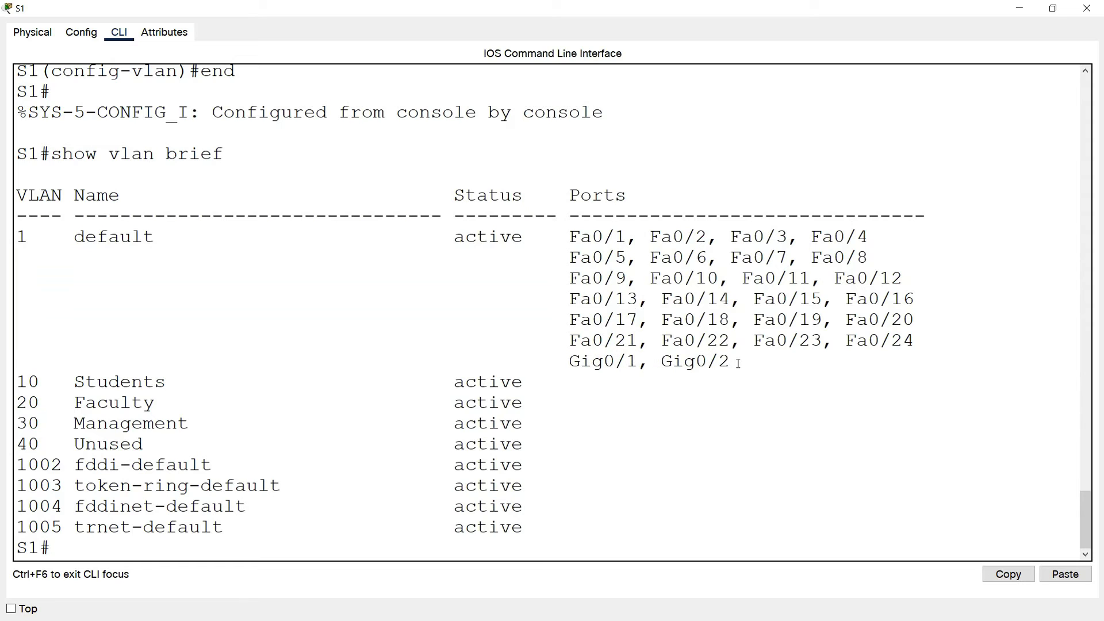
{"action": "left_click_drag", "start_coordinate": [728, 361], "coordinate": [16, 230]}
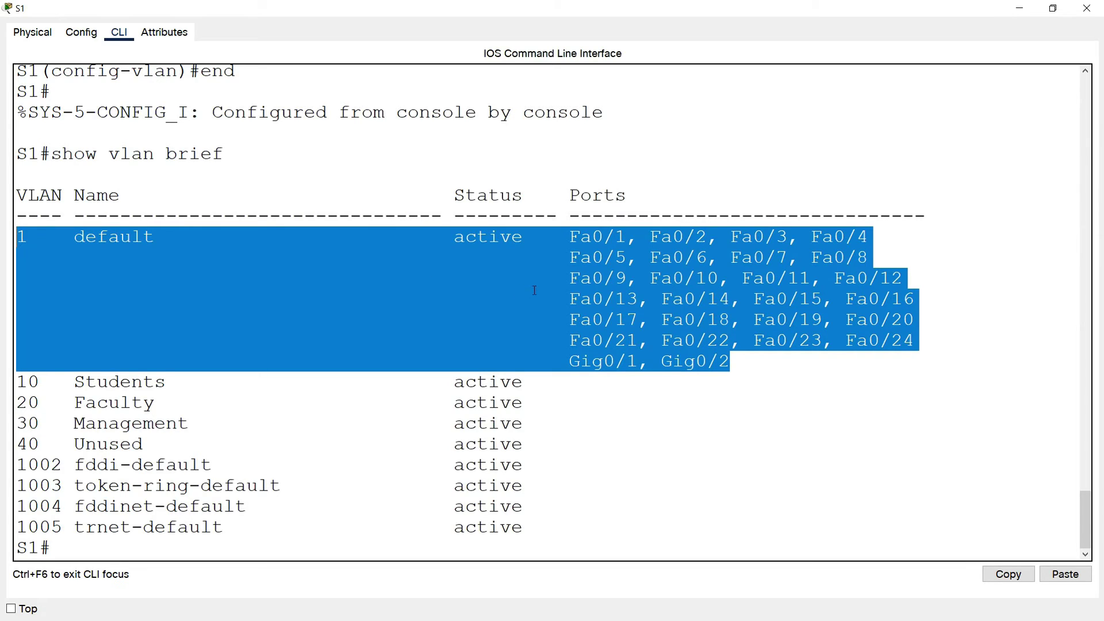
{"action": "left_click", "coordinate": [223, 383]}
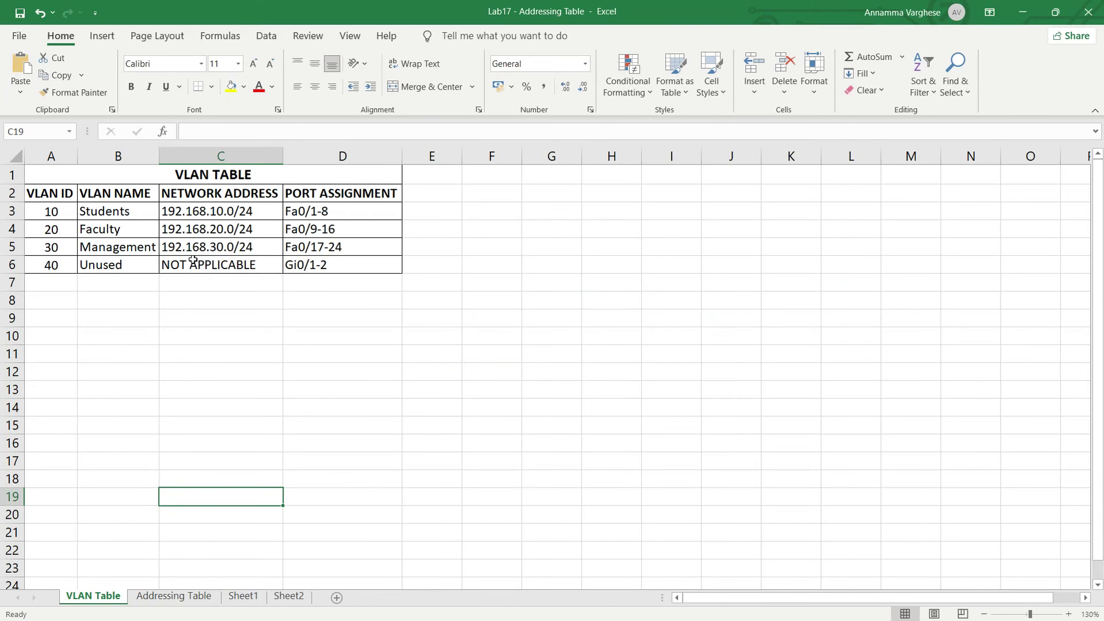
- Switch to Excel and review the port assignments of VLANs 10, 20 and 30 in the VLAN table
{"action": "left_click", "coordinate": [213, 175]}
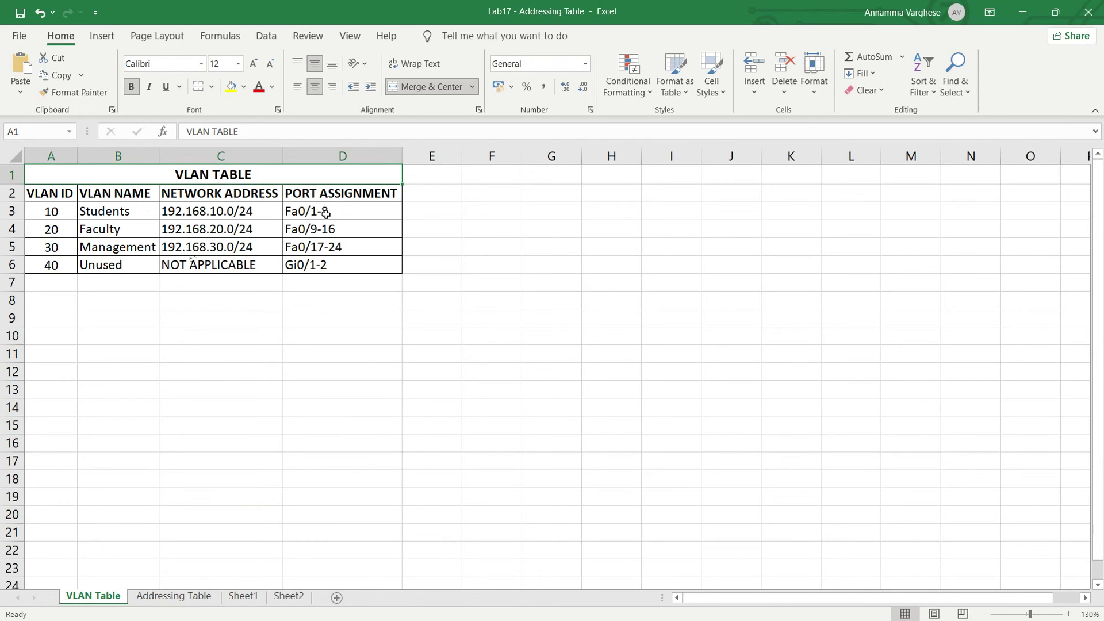
{"action": "left_click", "coordinate": [57, 214]}
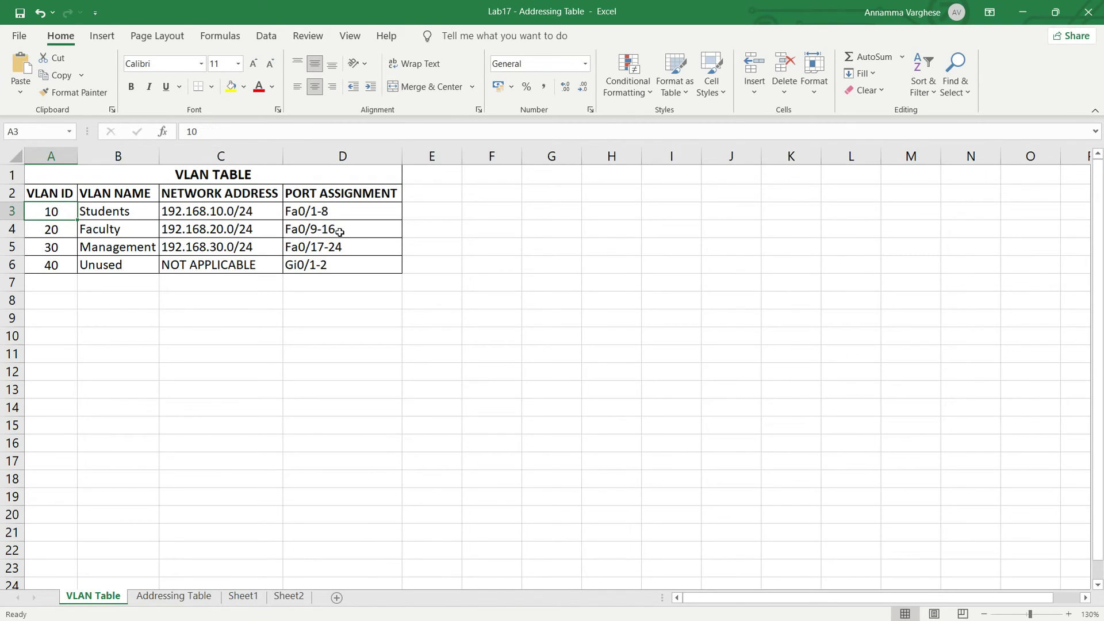
{"action": "left_click", "coordinate": [63, 232]}
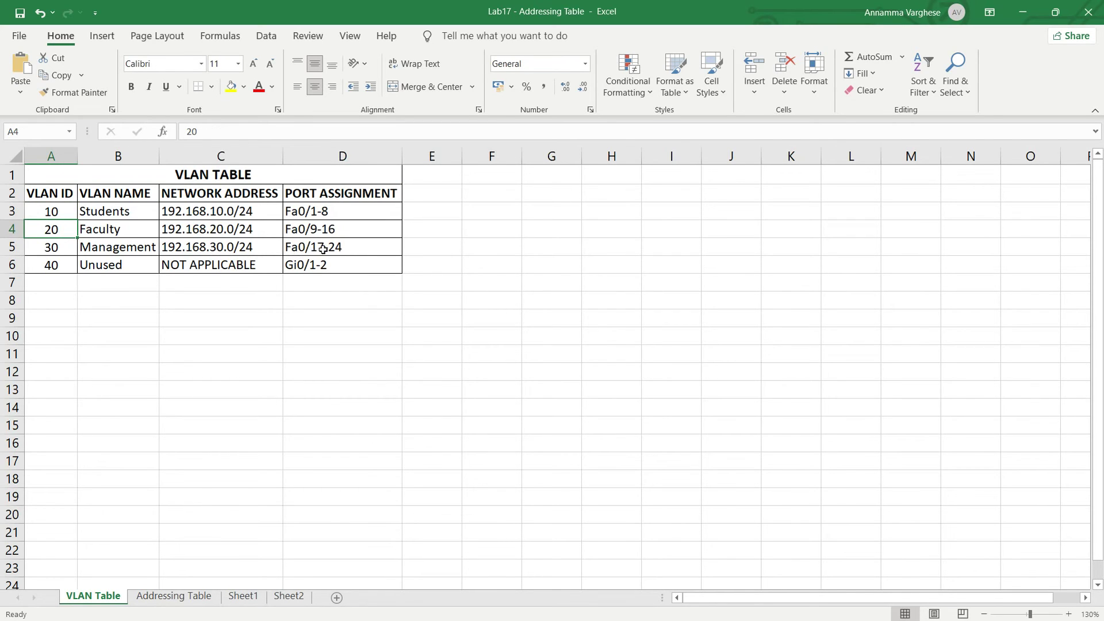
{"action": "left_click", "coordinate": [55, 248]}
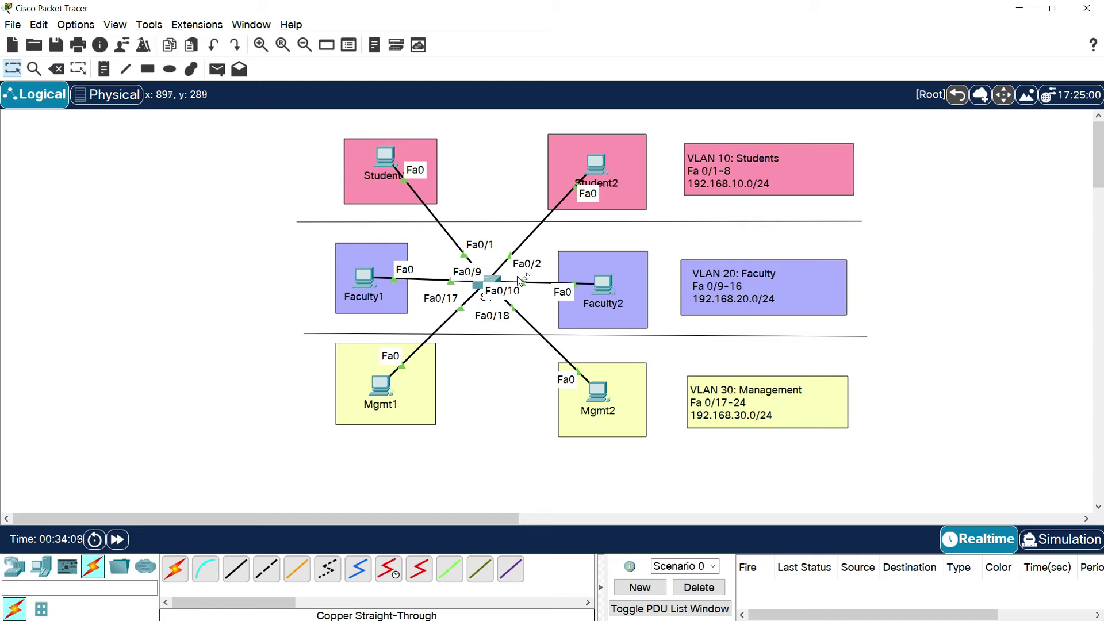
- Switch back to Cisco Packet Tracer and reopen switch S1's command line interface in a maximized window
{"action": "left_click", "coordinate": [495, 283]}
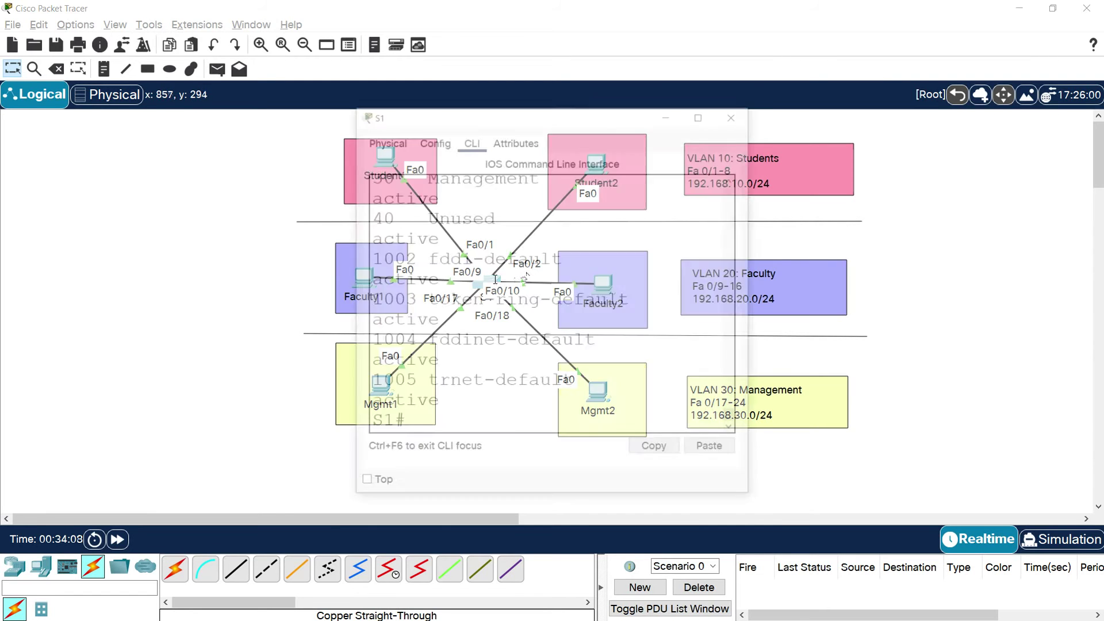
{"action": "left_click", "coordinate": [703, 112]}
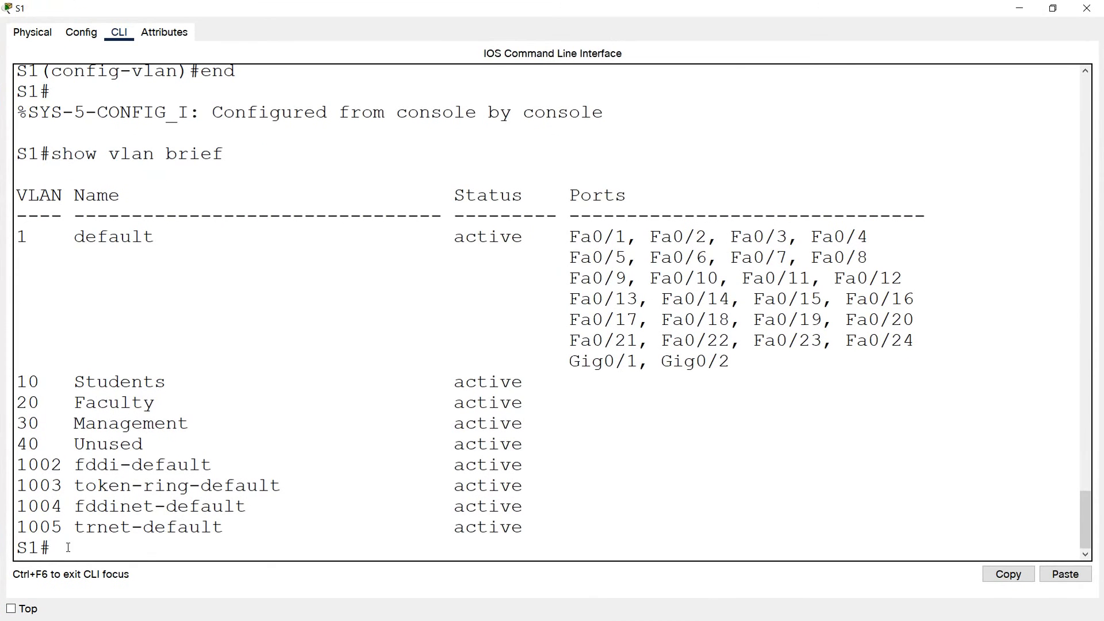
- Enter global configuration mode on S1 and set interface range fa0/1-8 to switchport mode access
{"action": "type", "text": "conf t"}
{"action": "key", "text": "Return"}
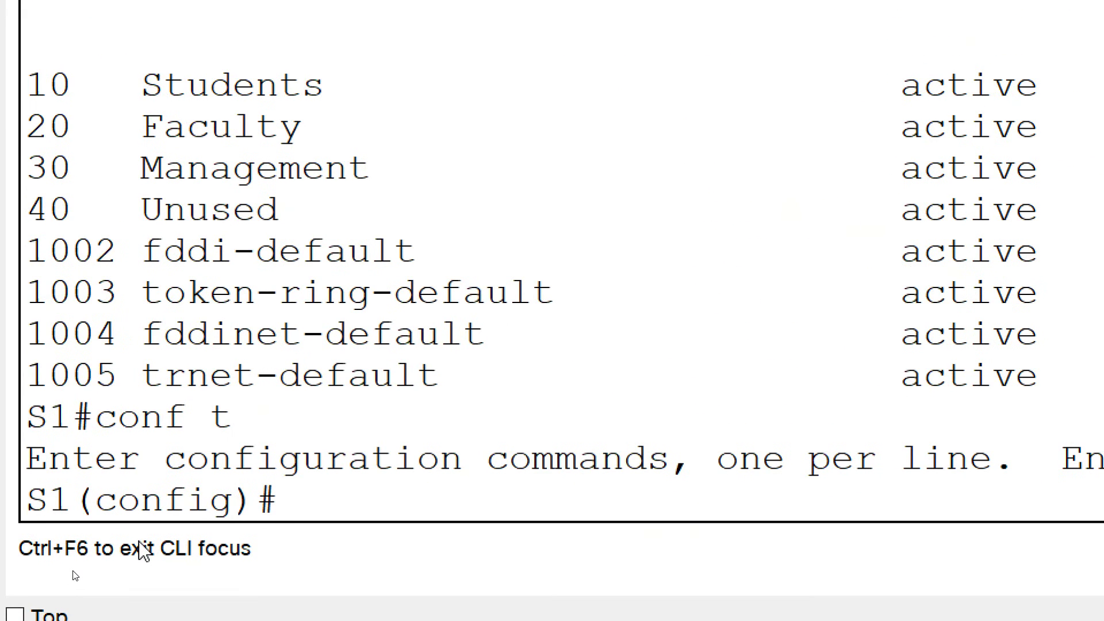
{"action": "type", "text": "inte"}
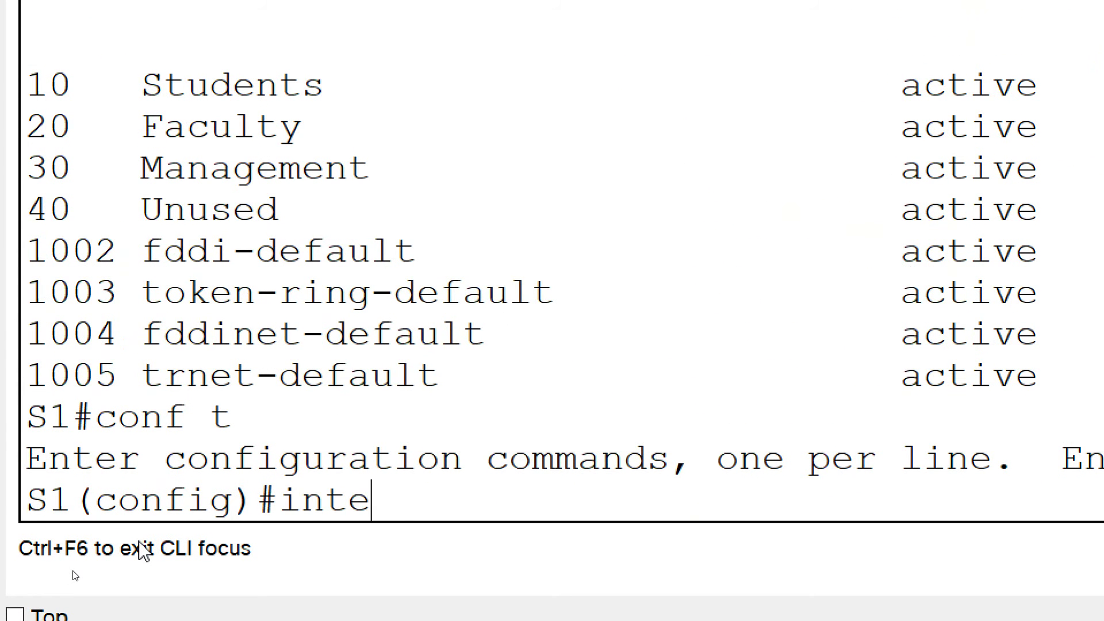
{"action": "type", "text": "rface range fa"}
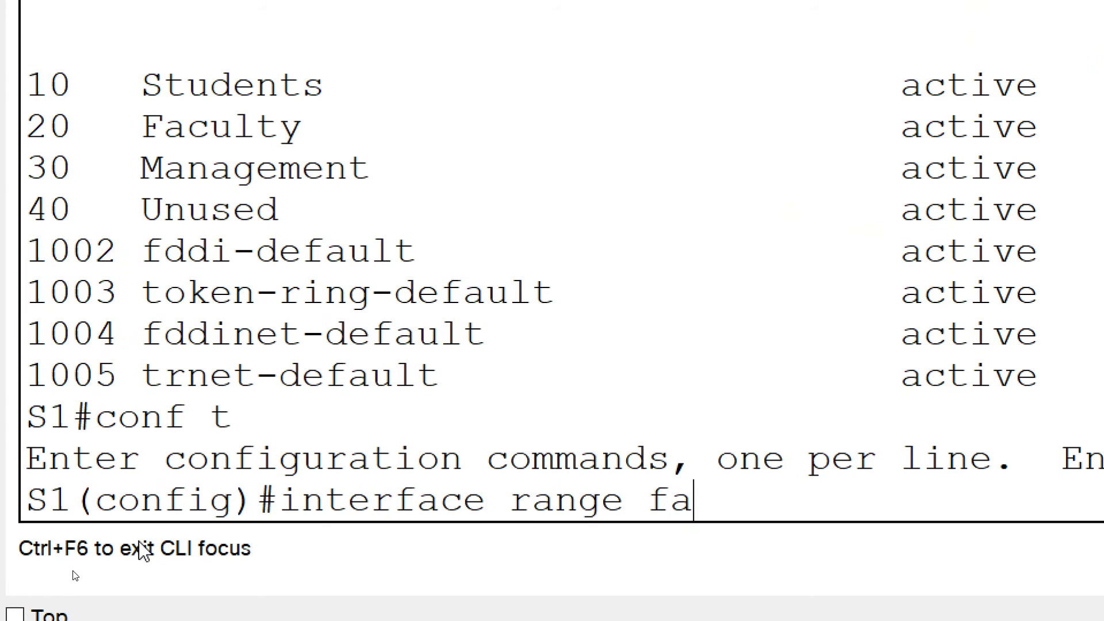
{"action": "type", "text": "0/1-8"}
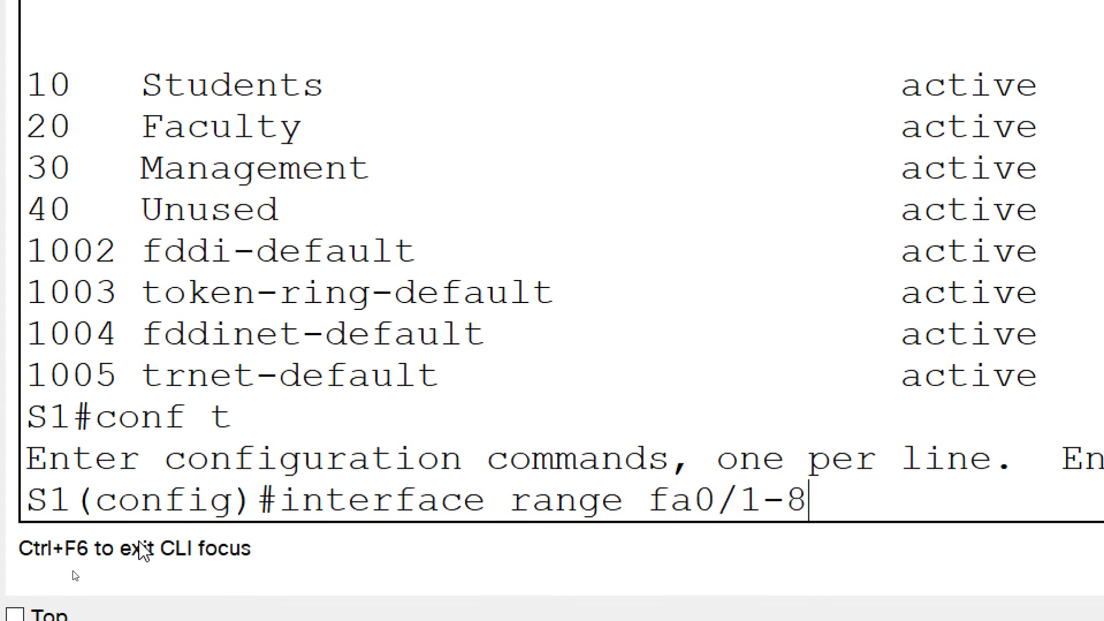
{"action": "key", "text": "Return"}
{"action": "type", "text": "switchp"}
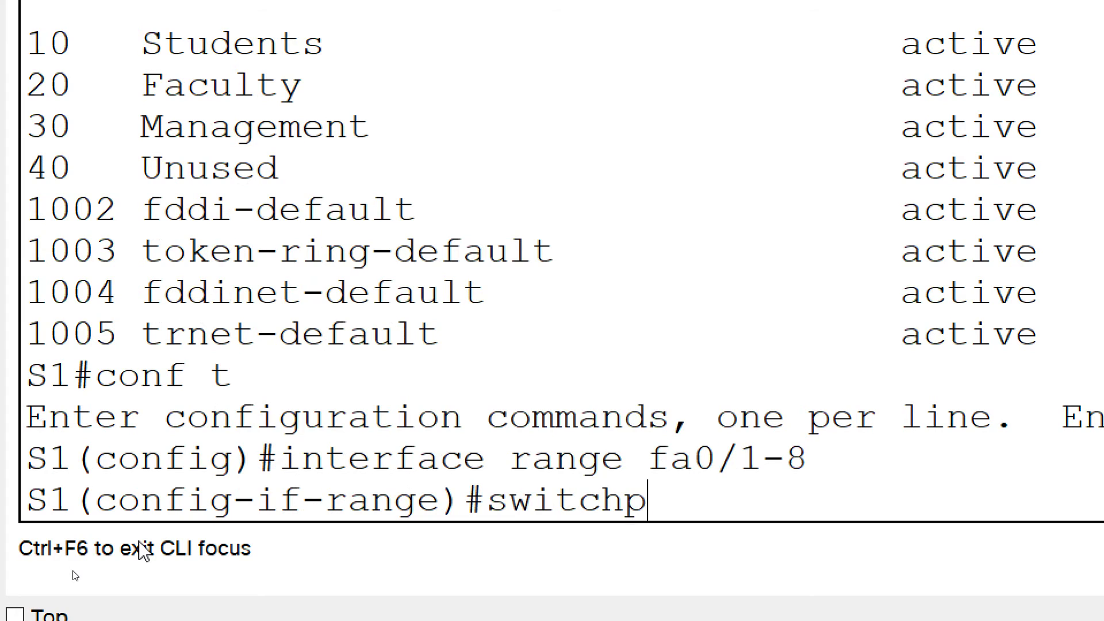
{"action": "type", "text": "ort mode access"}
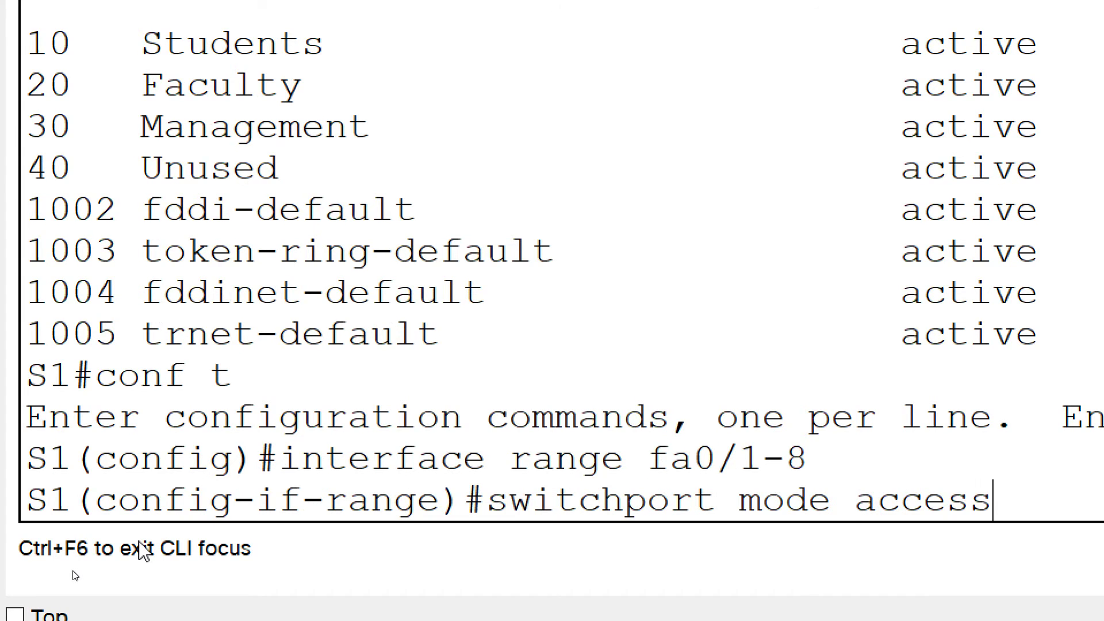
{"action": "key", "text": "Return"}
- Assign the selected ports fa0/1-8 to VLAN 10 with switchport access vlan
{"action": "type", "text": "switch"}
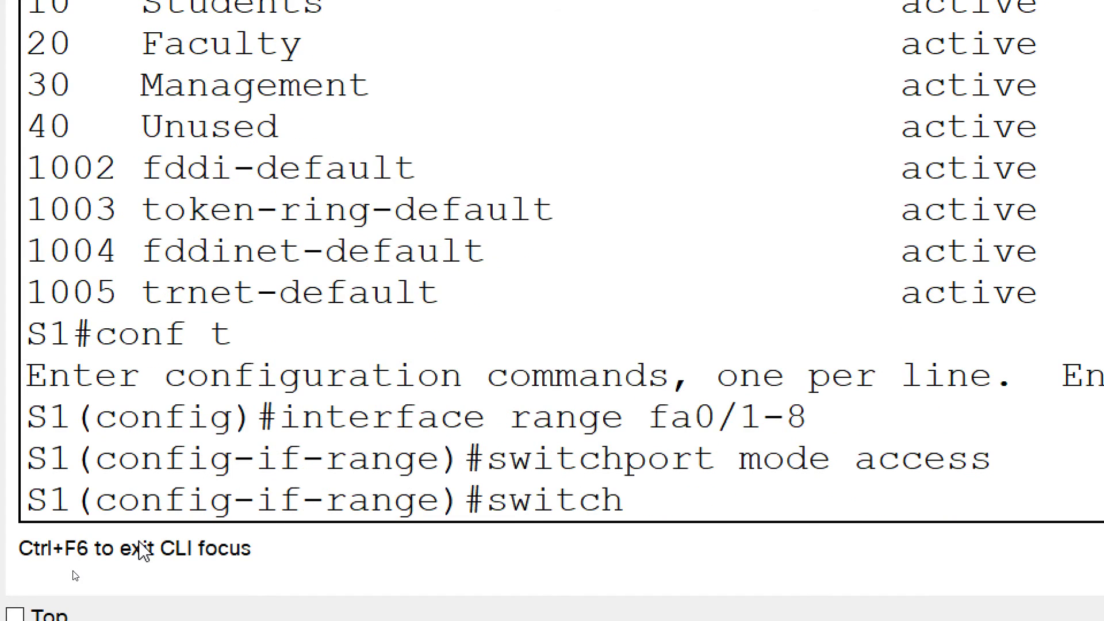
{"action": "type", "text": "port access vlan "}
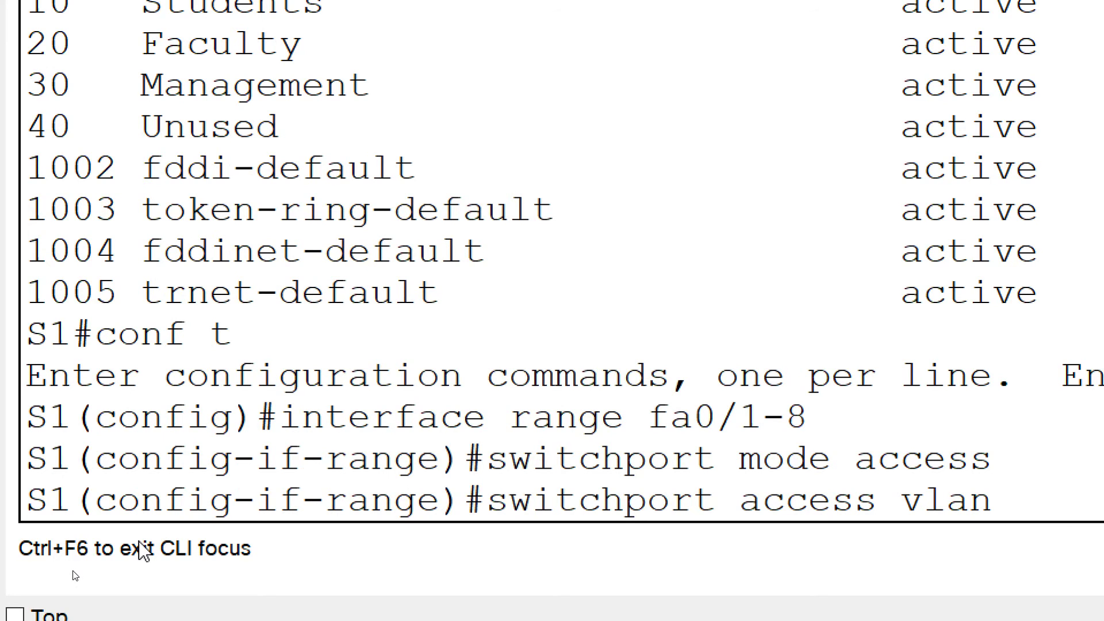
{"action": "type", "text": "10"}
{"action": "key", "text": "Return"}
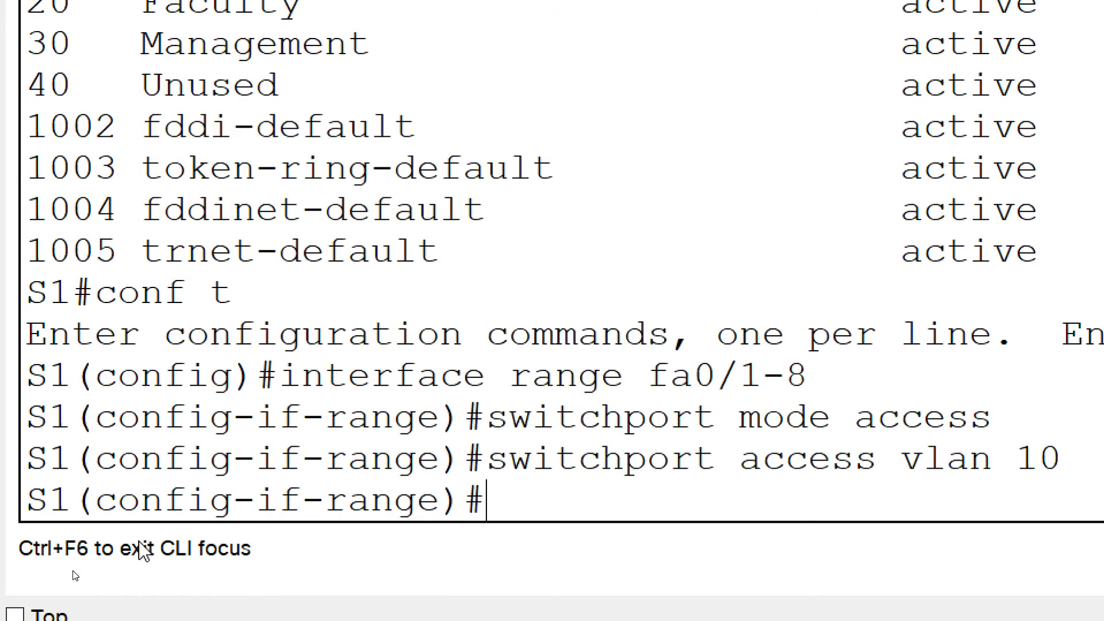
- Review the fa0/1-8 and VLAN 10 commands, and run do show vlan brief to check the ports of VLAN 10 Students
{"action": "left_click_drag", "start_coordinate": [649, 376], "coordinate": [809, 376]}
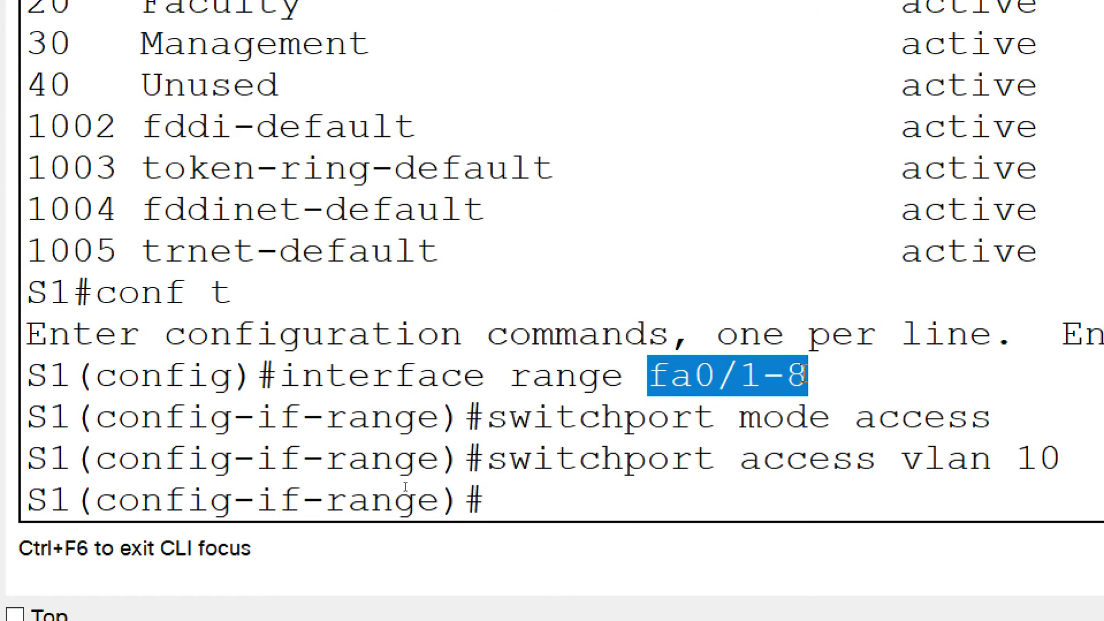
{"action": "left_click_drag", "start_coordinate": [901, 458], "coordinate": [1050, 458]}
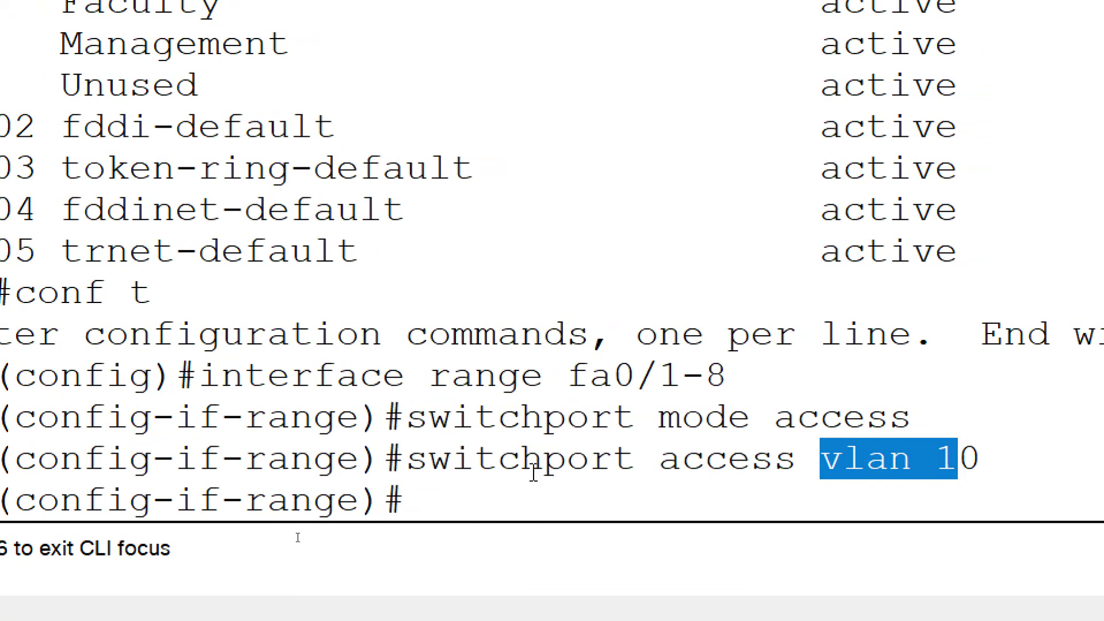
{"action": "left_click", "coordinate": [429, 501]}
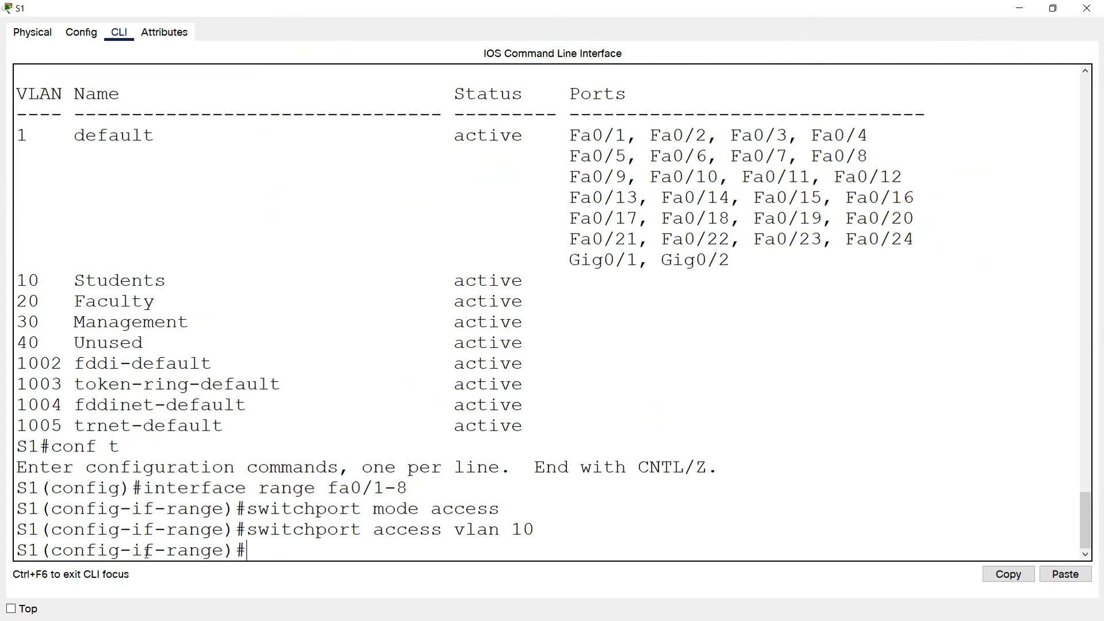
{"action": "type", "text": "do show vlan brief"}
{"action": "key", "text": "Return"}
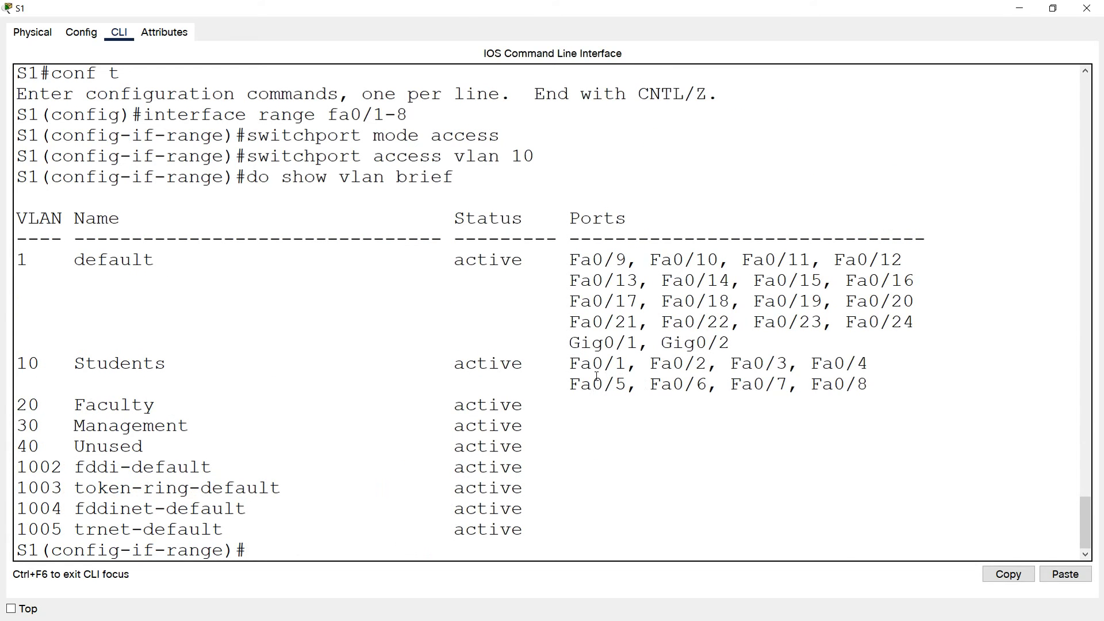
{"action": "left_click_drag", "start_coordinate": [570, 366], "coordinate": [4, 363]}
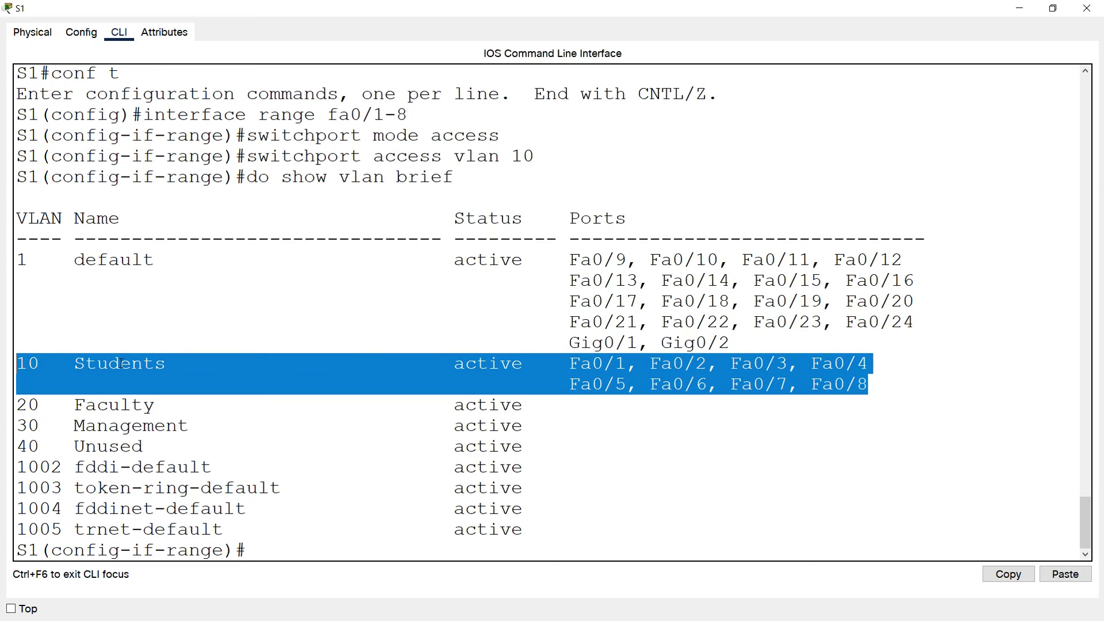
{"action": "left_click", "coordinate": [268, 546]}
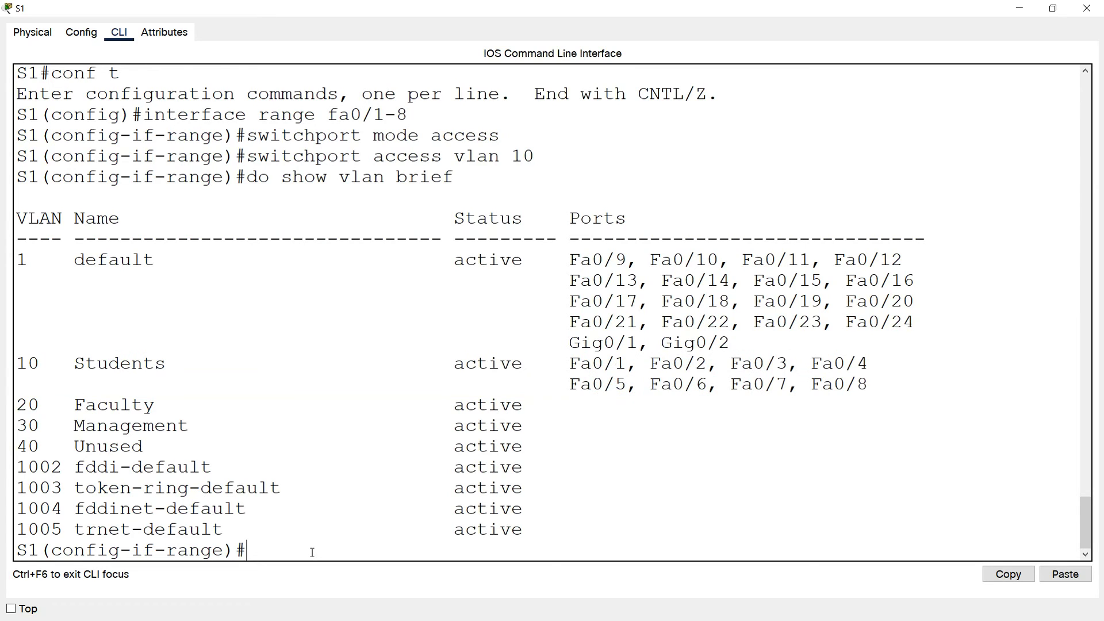
- Select interface range fa0/9-16 and set its ports to switchport mode access
{"action": "type", "text": "intef"}
{"action": "key", "text": "BackSpace"}
{"action": "type", "text": "rface"}
{"action": "key", "text": "BackSpace"}
{"action": "type", "text": "ce range"}
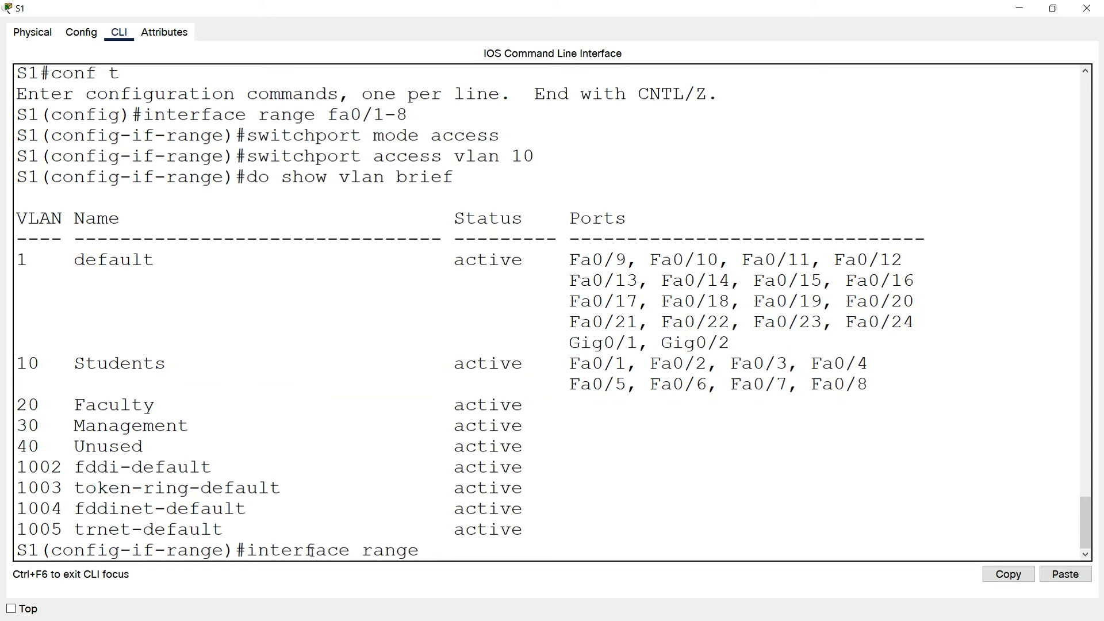
{"action": "type", "text": "fa0/9-16"}
{"action": "key", "text": "Return"}
{"action": "type", "text": "sw"}
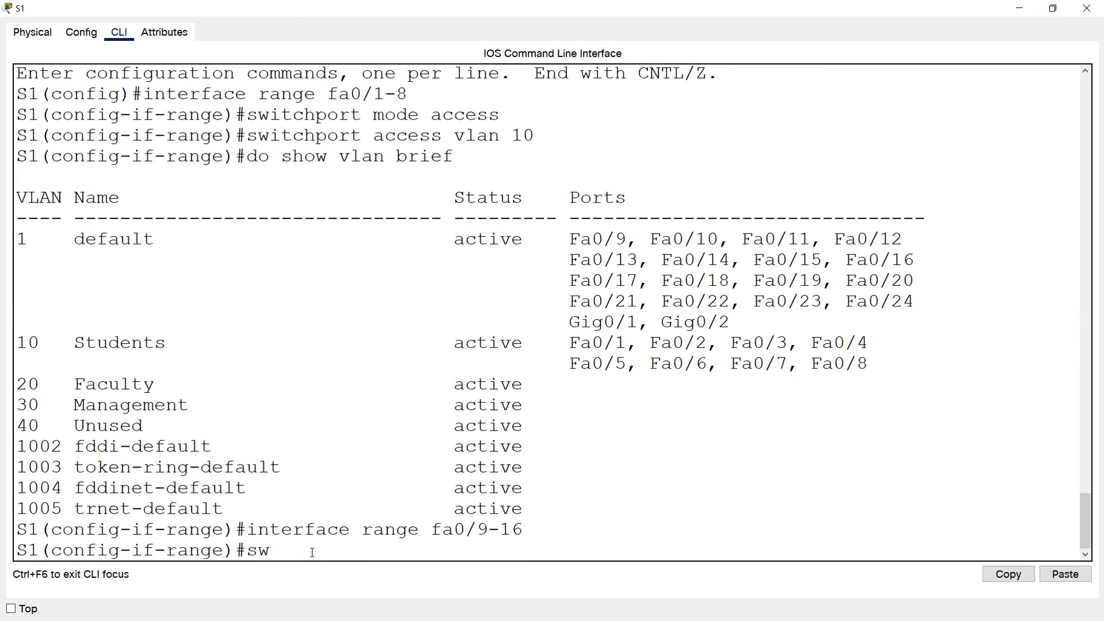
{"action": "type", "text": "itchport mode access"}
{"action": "key", "text": "Return"}
- Assign the selected ports fa0/9-16 to VLAN 20 with switchport access vlan
{"action": "type", "text": "swit"}
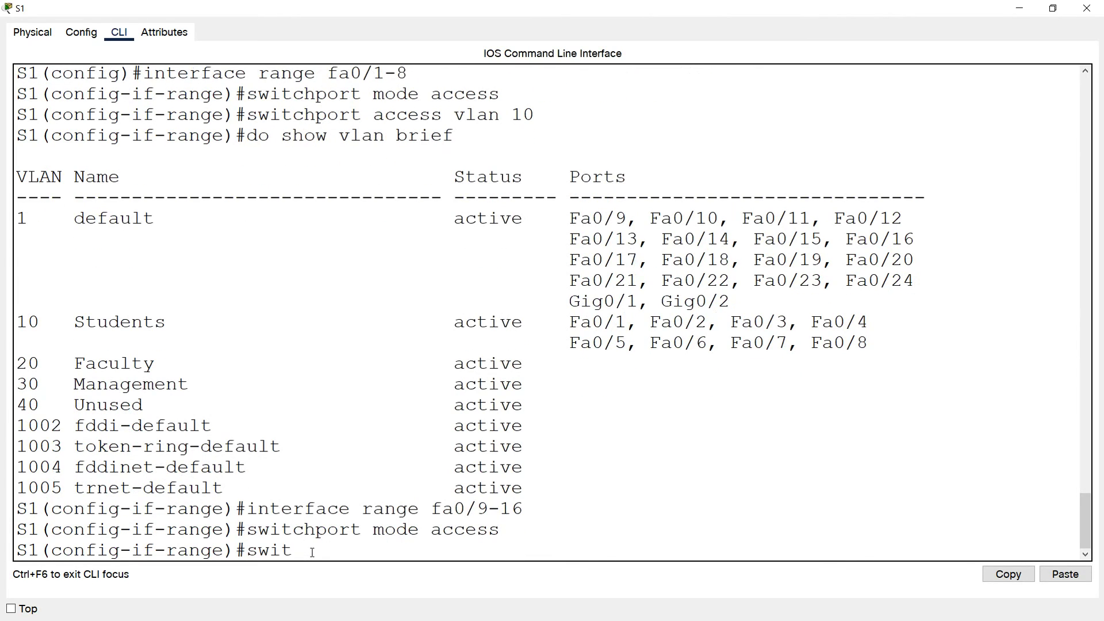
{"action": "type", "text": "chport access vlan "}
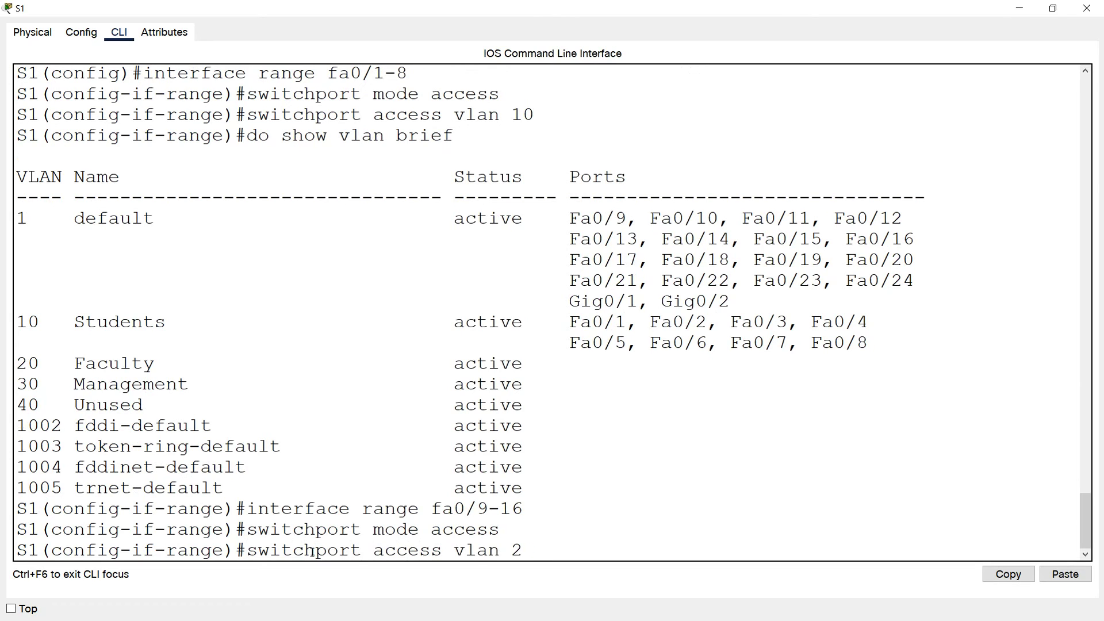
{"action": "type", "text": "20"}
{"action": "key", "text": "Return"}
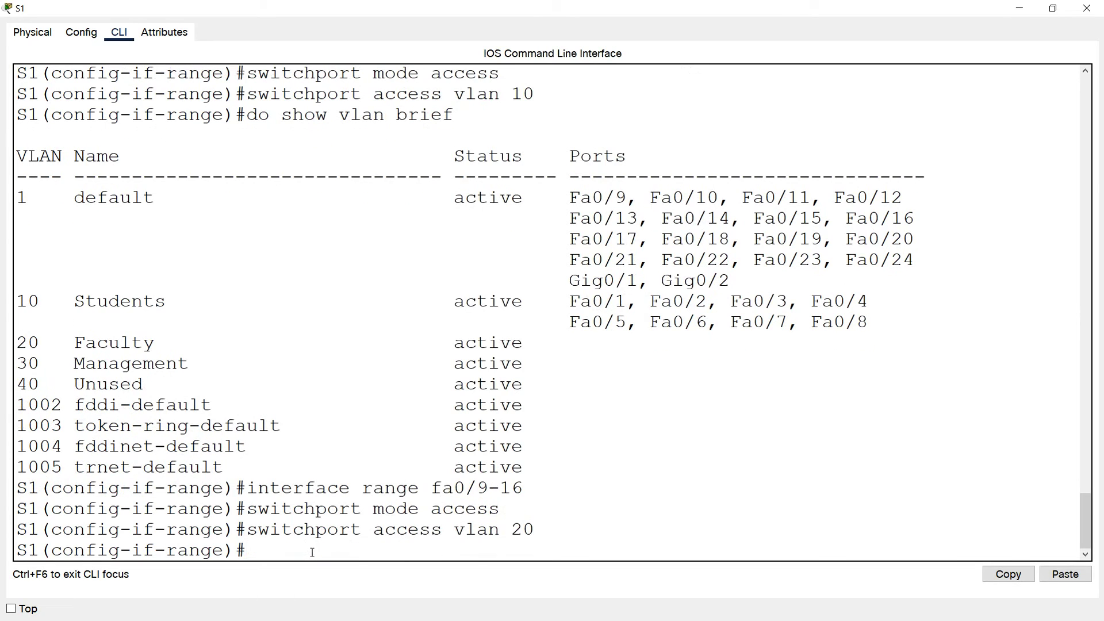
- Run do show vlan brief and check the ports listed for VLAN 20 Faculty
{"action": "type", "text": "show"}
{"action": "key", "text": "BackSpace"}
{"action": "key", "text": "BackSpace"}
{"action": "key", "text": "BackSpace"}
{"action": "key", "text": "BackSpace"}
{"action": "key", "text": "BackSpace"}
{"action": "type", "text": "do show vlab"}
{"action": "key", "text": "BackSpace"}
{"action": "key", "text": "BackSpace"}
{"action": "type", "text": "n brei"}
{"action": "type", "text": "f"}
{"action": "key", "text": "BackSpace"}
{"action": "key", "text": "BackSpace"}
{"action": "key", "text": "BackSpace"}
{"action": "type", "text": "ief"}
{"action": "key", "text": "Return"}
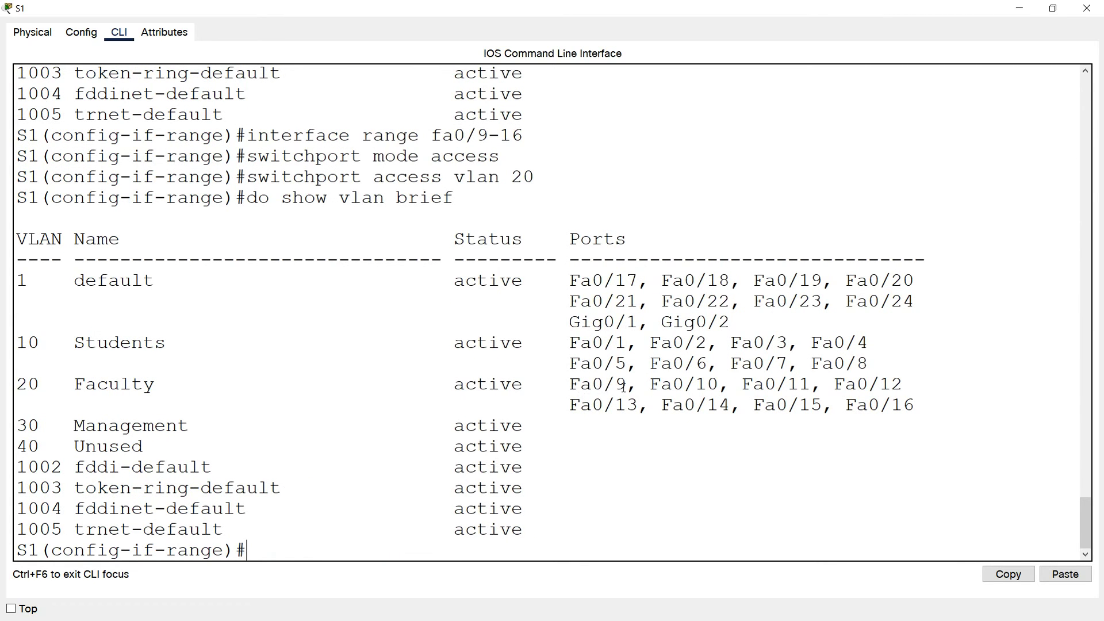
{"action": "left_click_drag", "start_coordinate": [913, 406], "coordinate": [20, 379]}
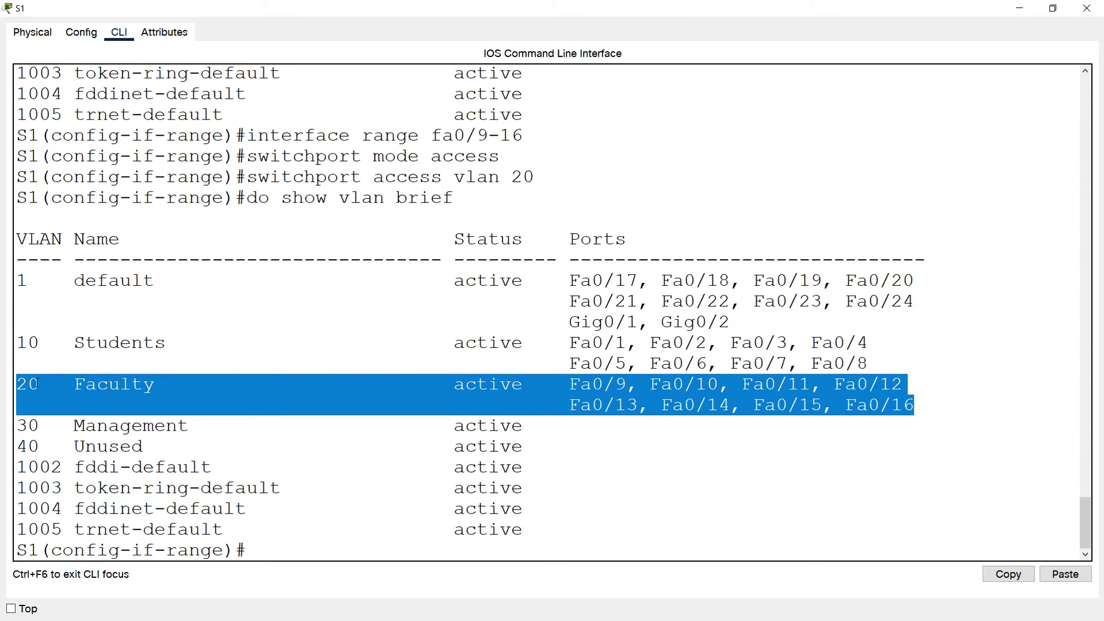
{"action": "left_click", "coordinate": [253, 546]}
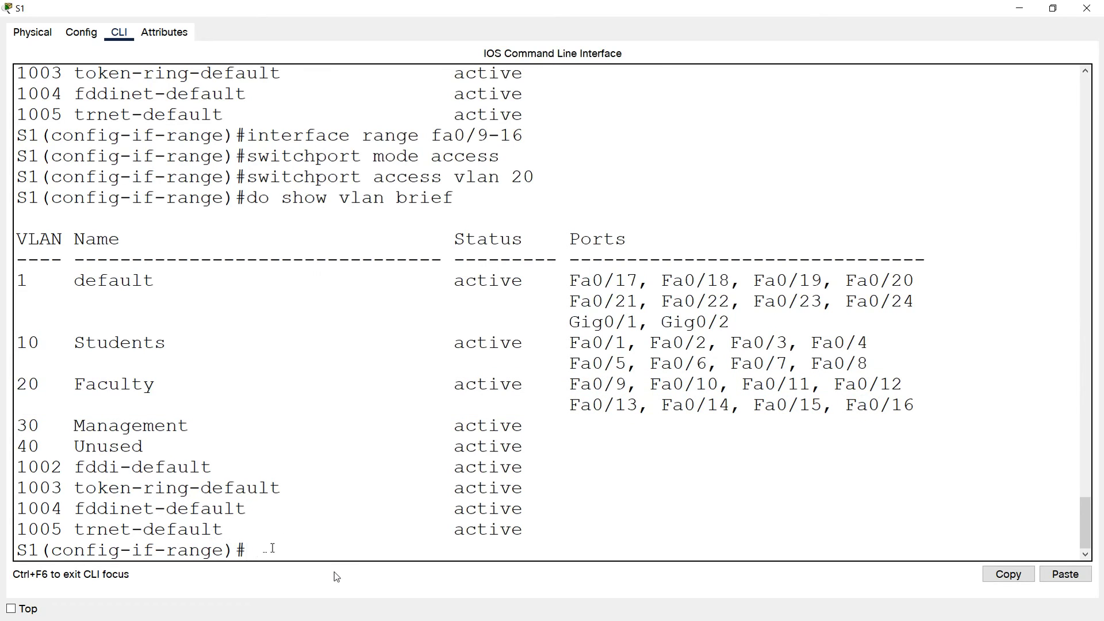
- Select interface range fa0/17-24 and set its ports to switchport mode access
{"action": "type", "text": "interface range "}
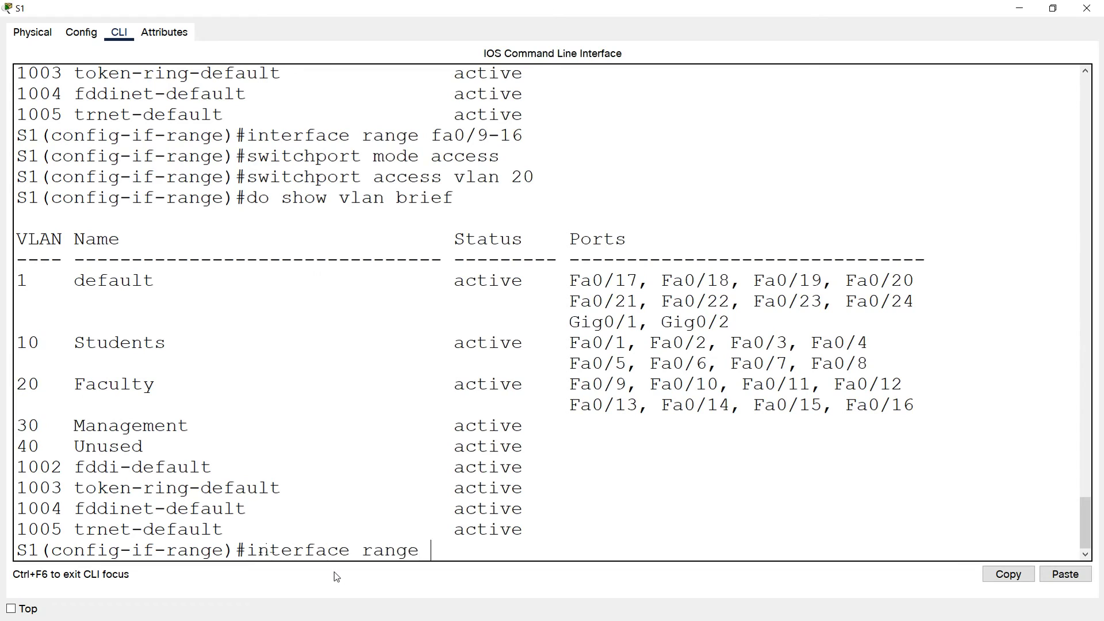
{"action": "type", "text": "fa0/17-24"}
{"action": "key", "text": "Return"}
{"action": "type", "text": "switchport mode ac"}
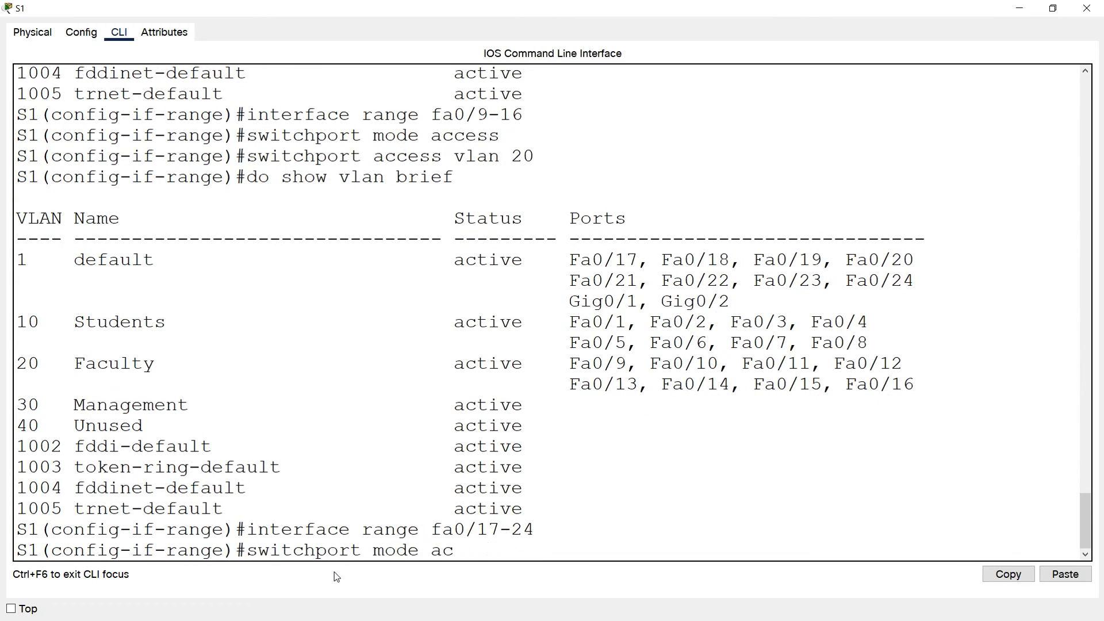
{"action": "type", "text": "cess"}
{"action": "key", "text": "Return"}
- Assign the selected ports fa0/17-24 to VLAN 30 with switchport access vlan
{"action": "type", "text": "switch"}
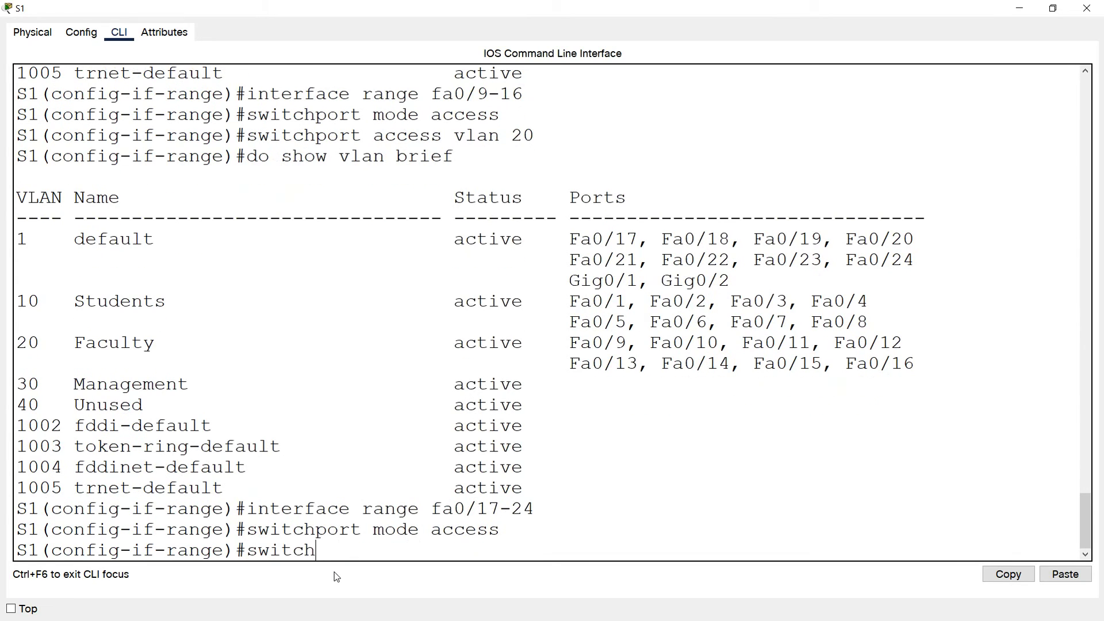
{"action": "type", "text": "port access vlan 30"}
{"action": "key", "text": "Return"}
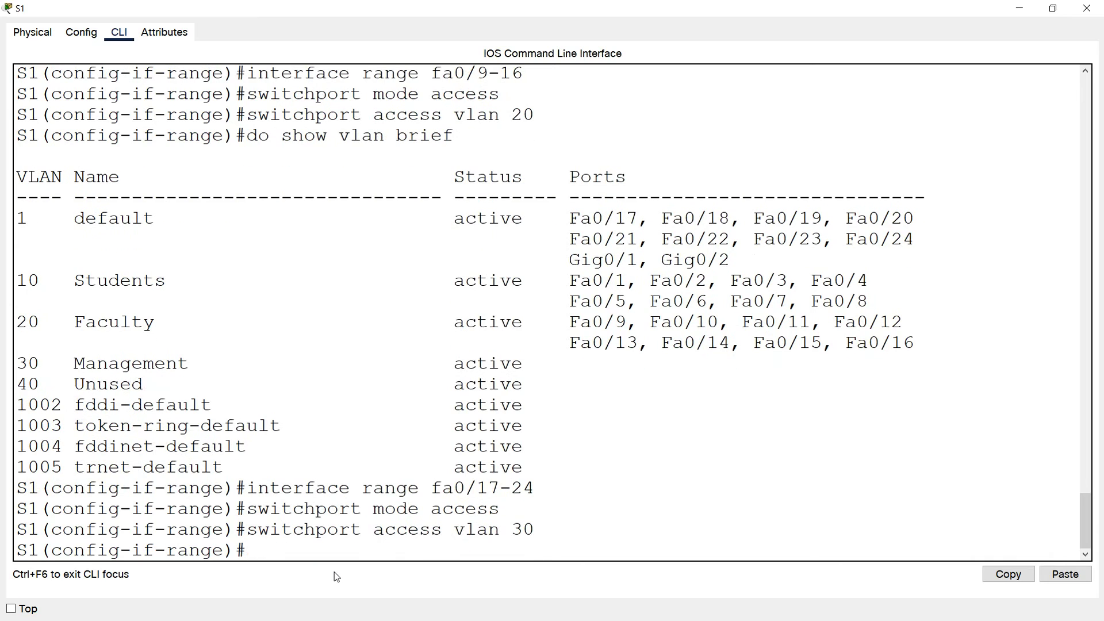
- Run do show vlan brief and check the ports listed for VLAN 30, default VLAN 1 and VLAN 40
{"action": "type", "text": "do show vlan brief"}
{"action": "key", "text": "Return"}
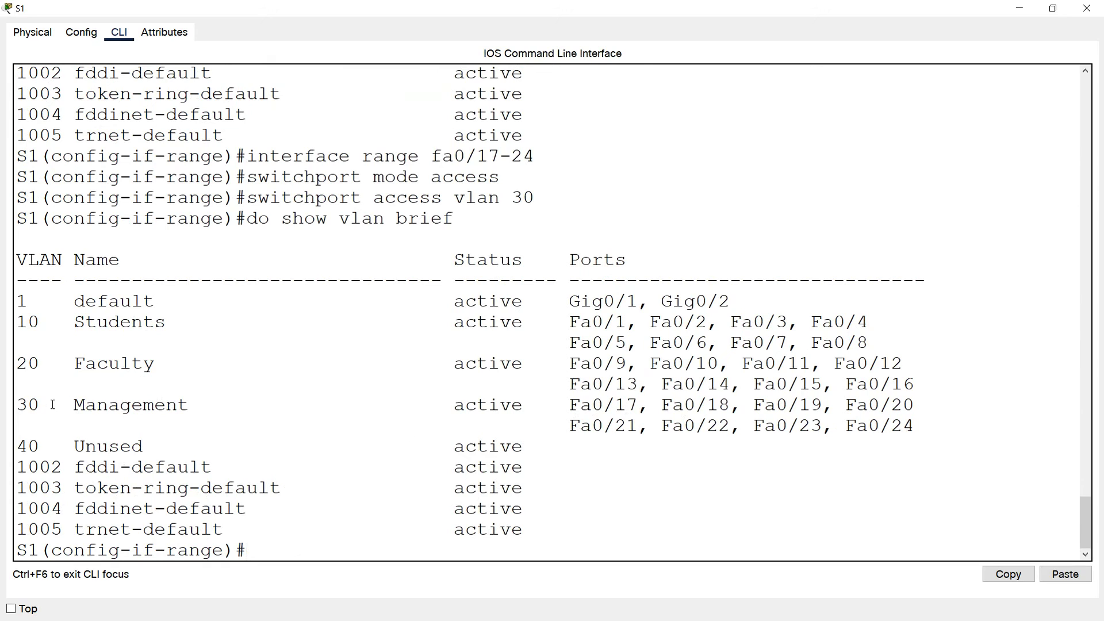
{"action": "double_click", "coordinate": [27, 404]}
{"action": "left_click_drag", "start_coordinate": [730, 305], "coordinate": [19, 295]}
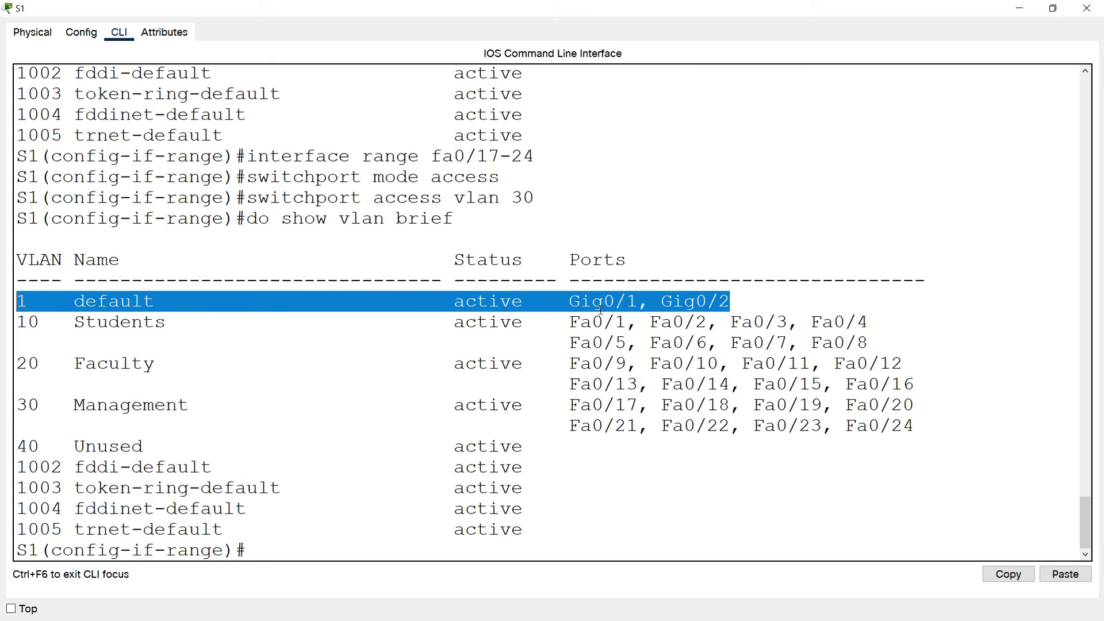
{"action": "double_click", "coordinate": [27, 447]}
- Select interface range g0/1-2 and set its ports to switchport mode access
{"action": "left_click", "coordinate": [249, 551]}
{"action": "type", "text": "in"}
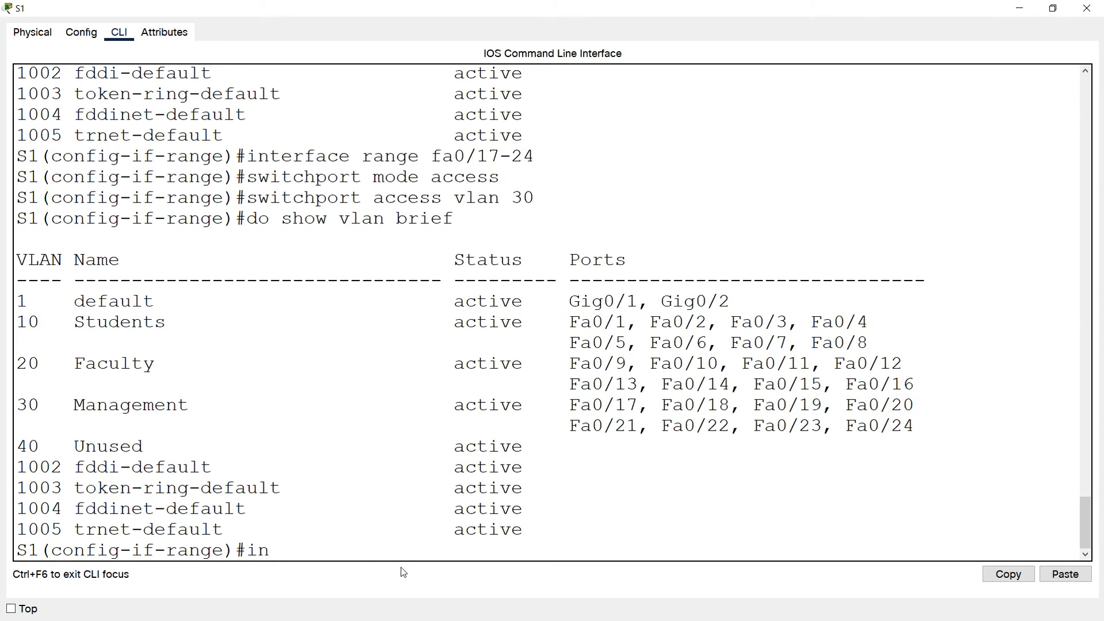
{"action": "type", "text": "terface range g0"}
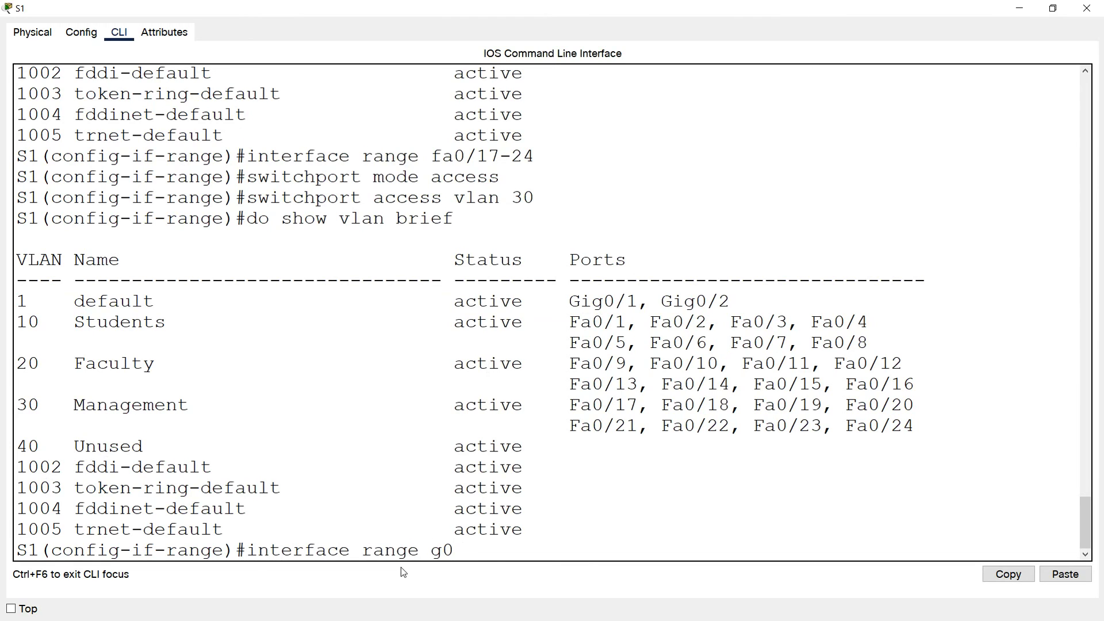
{"action": "type", "text": "/1-2"}
{"action": "key", "text": "Return"}
{"action": "type", "text": "switchport "}
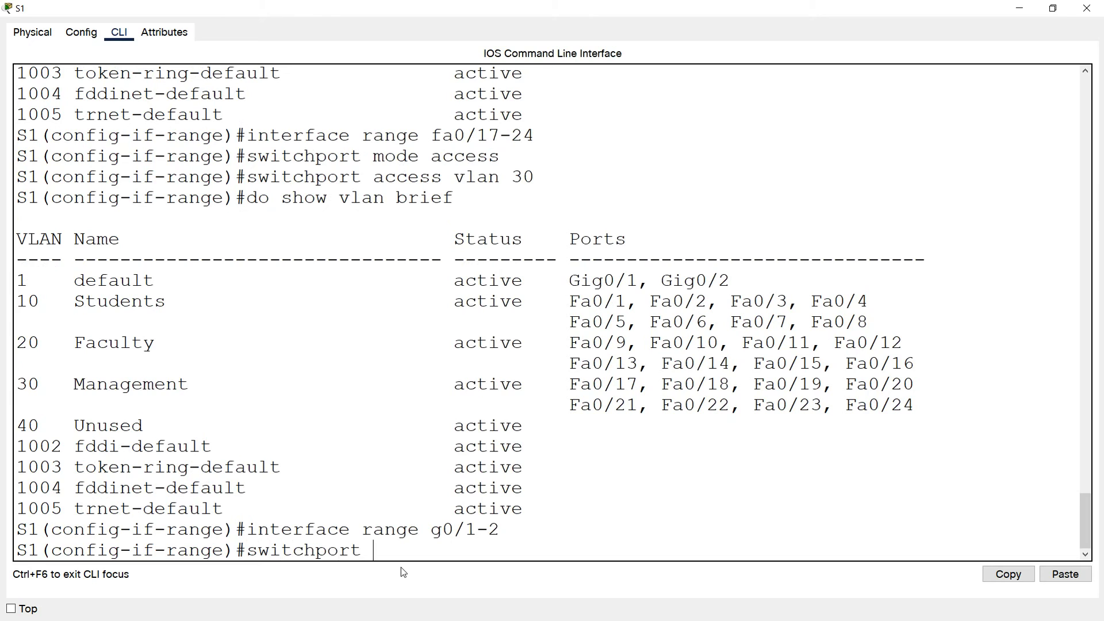
{"action": "type", "text": "mode access"}
{"action": "key", "text": "Return"}
- Assign the selected ports g0/1-2 to VLAN 40 with switchport access vlan
{"action": "type", "text": "switchpor"}
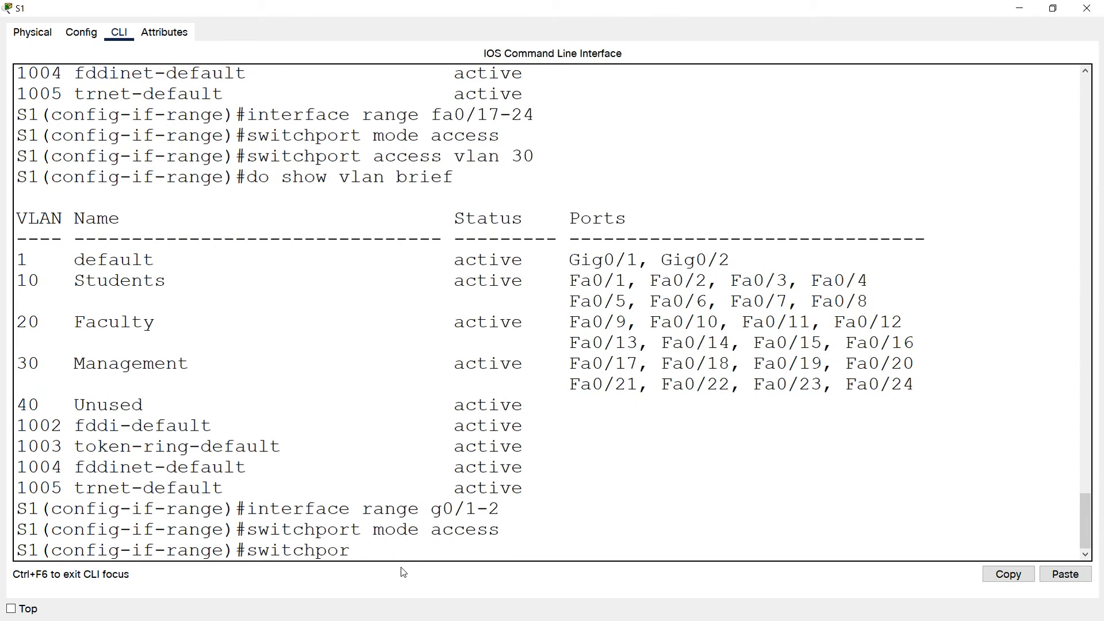
{"action": "type", "text": "t access vlan 40"}
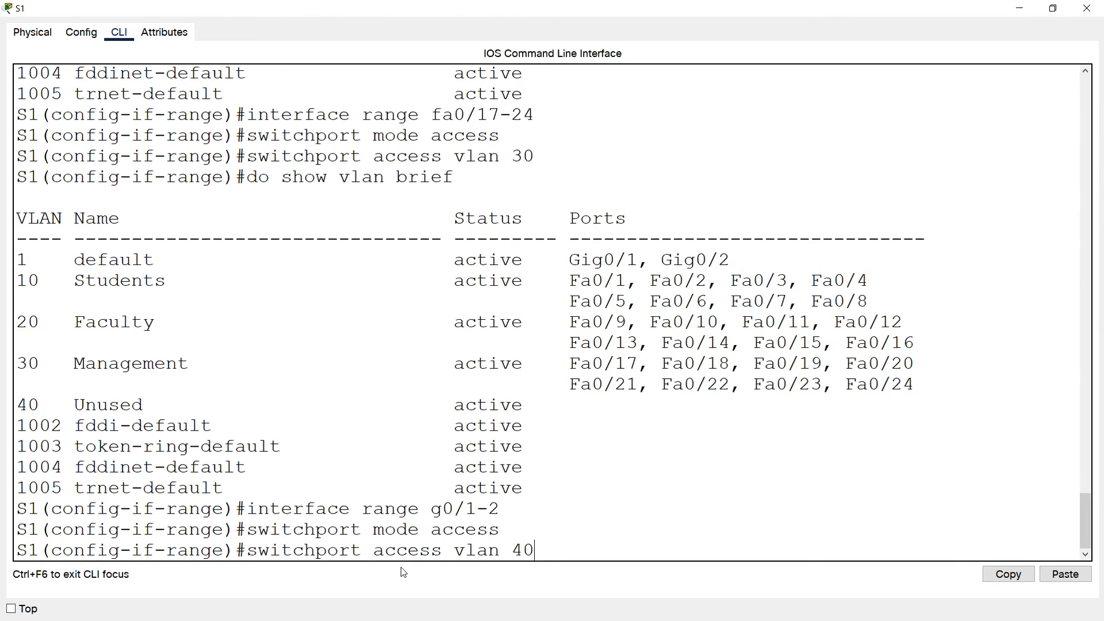
{"action": "key", "text": "Return"}
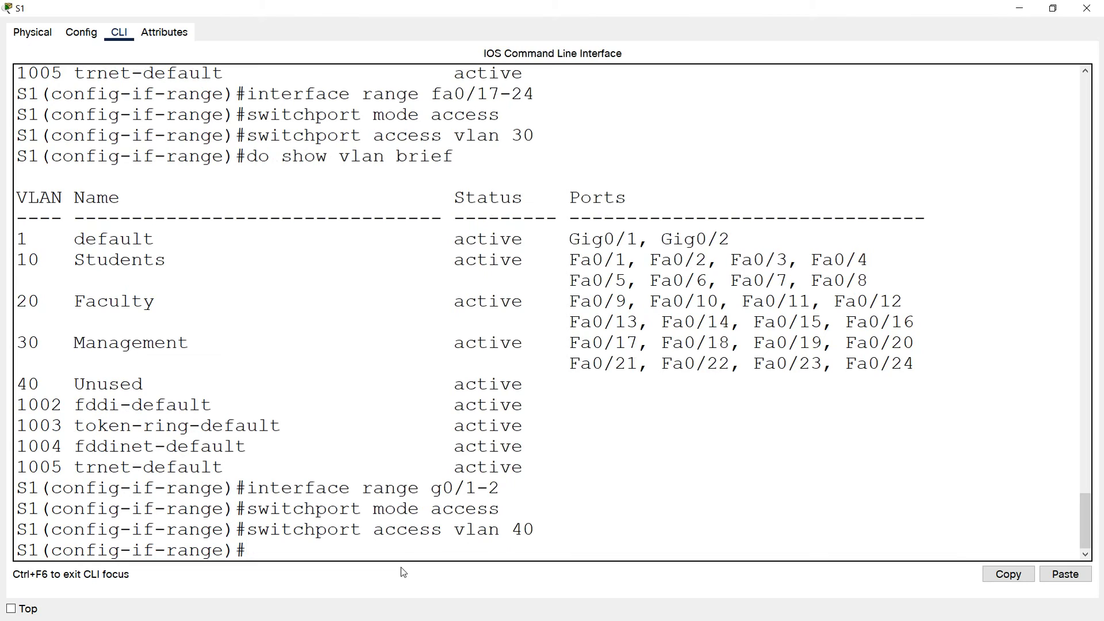
- Shut down the selected ports g0/1-2 and return to privileged EXEC mode
{"action": "type", "text": "shutdown"}
{"action": "key", "text": "Return"}
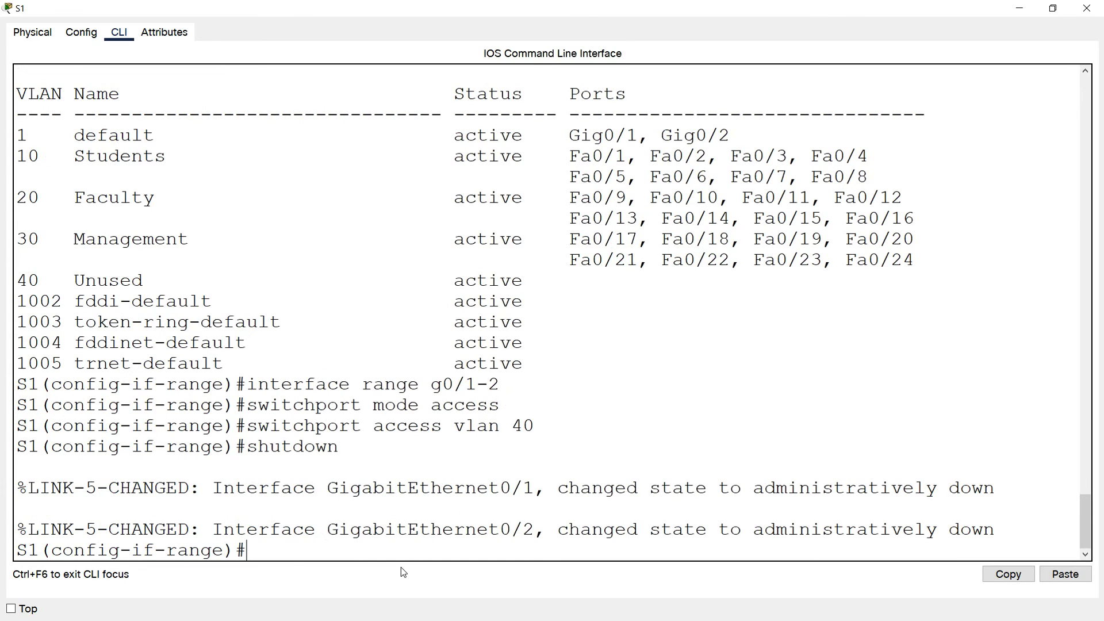
{"action": "type", "text": "end"}
{"action": "key", "text": "Return"}
- Run show vlan brief and check the port assignments of VLANs 10, 20, 30 and 40 one by one
{"action": "type", "text": "show vlan brief"}
{"action": "key", "text": "Return"}
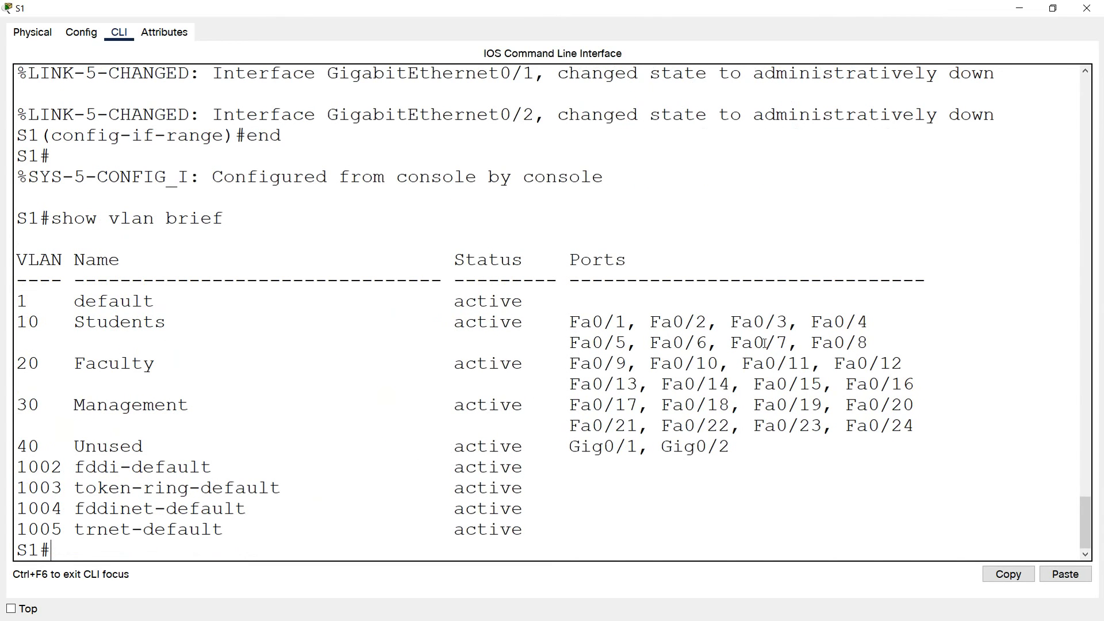
{"action": "left_click_drag", "start_coordinate": [871, 341], "coordinate": [16, 320]}
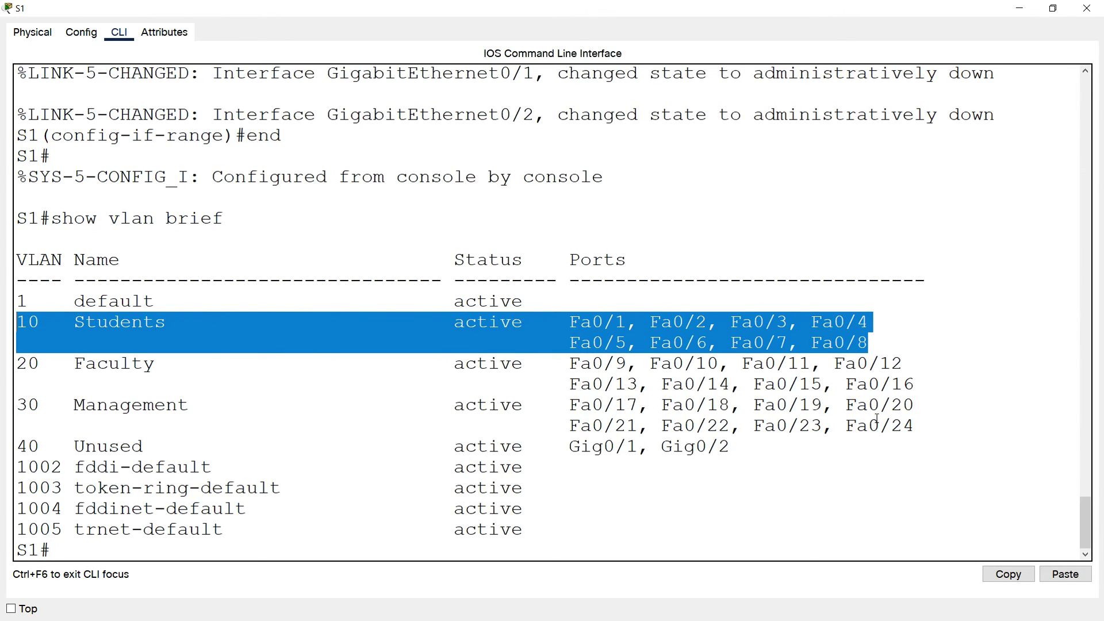
{"action": "left_click_drag", "start_coordinate": [920, 385], "coordinate": [10, 356]}
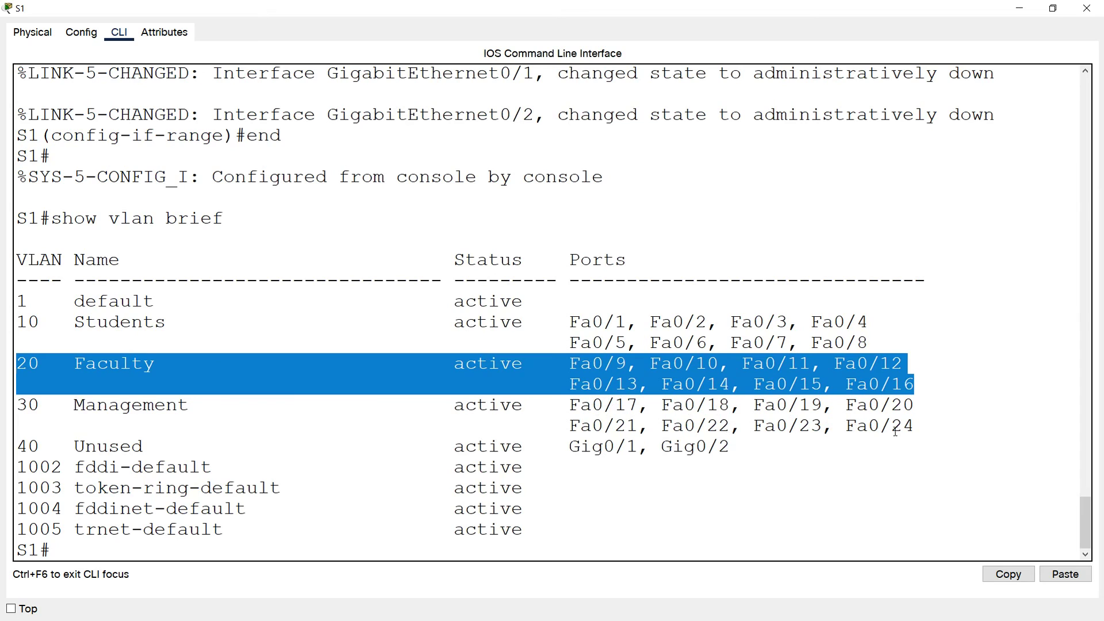
{"action": "left_click_drag", "start_coordinate": [916, 428], "coordinate": [20, 402]}
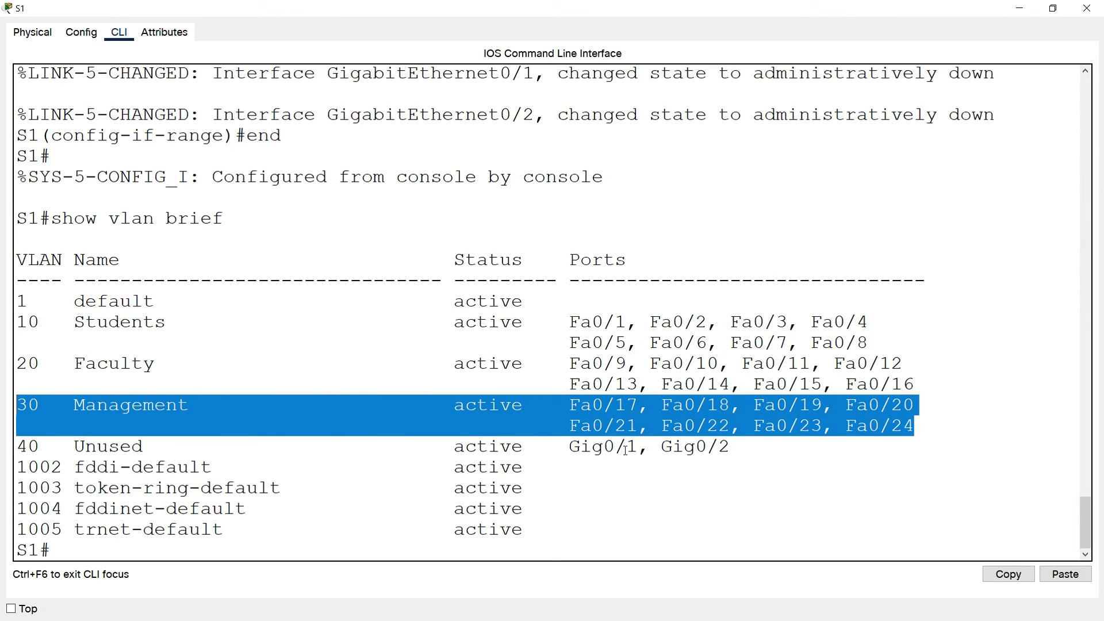
{"action": "left_click_drag", "start_coordinate": [730, 444], "coordinate": [6, 443]}
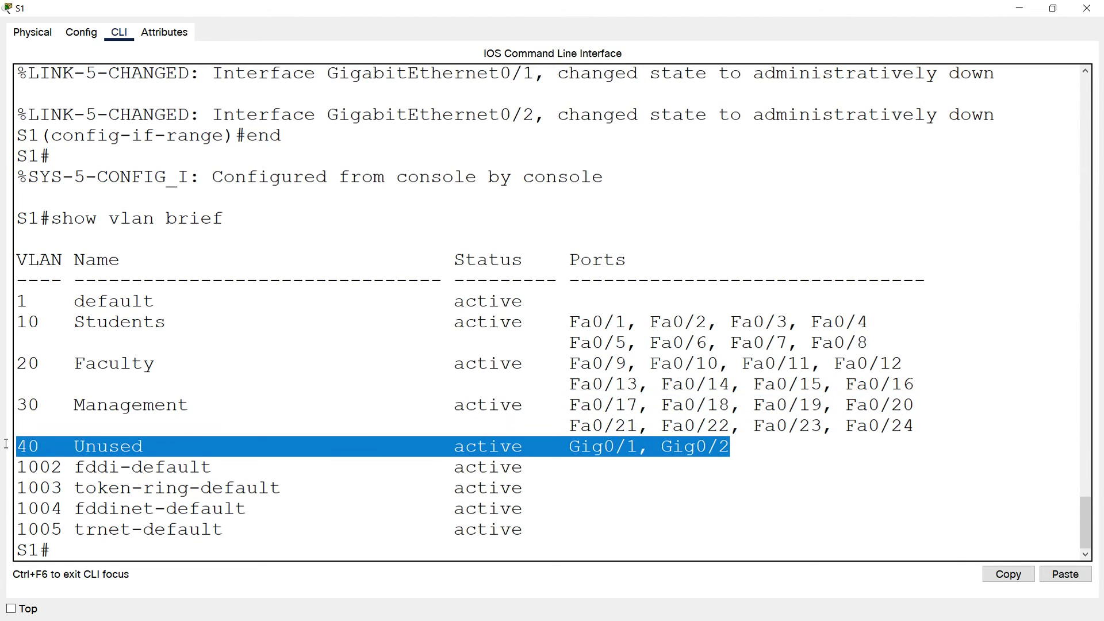
{"action": "left_click", "coordinate": [163, 558]}
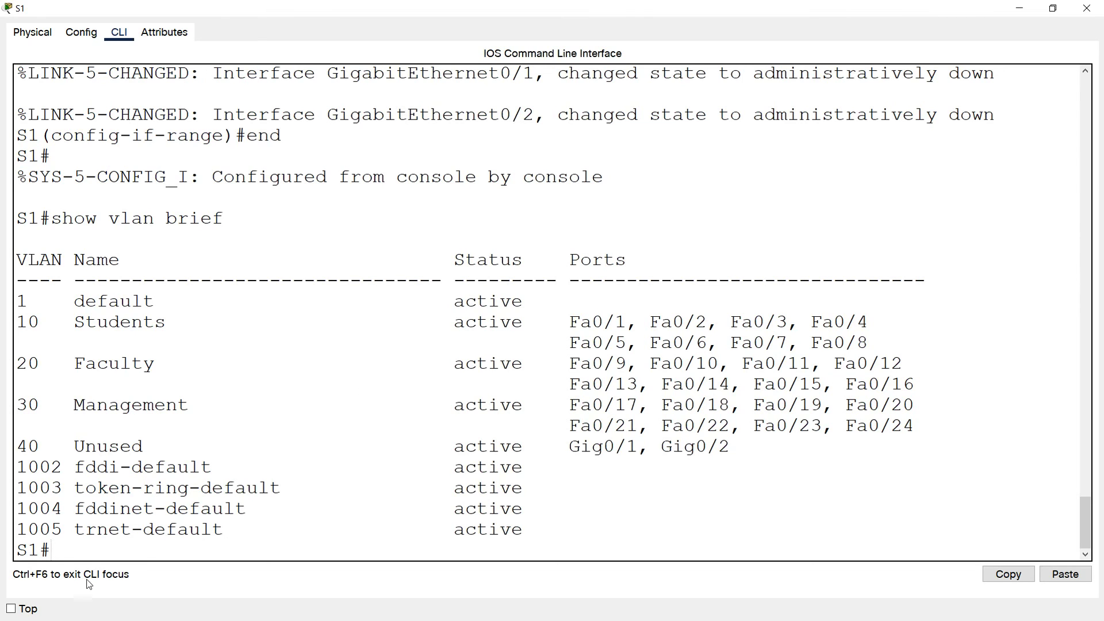
- From global configuration mode, give interface vlan 30 the IP address 192.168.30.254 with mask 255.255.255.0
{"action": "type", "text": "conf t"}
{"action": "key", "text": "Return"}
{"action": "type", "text": "interf"}
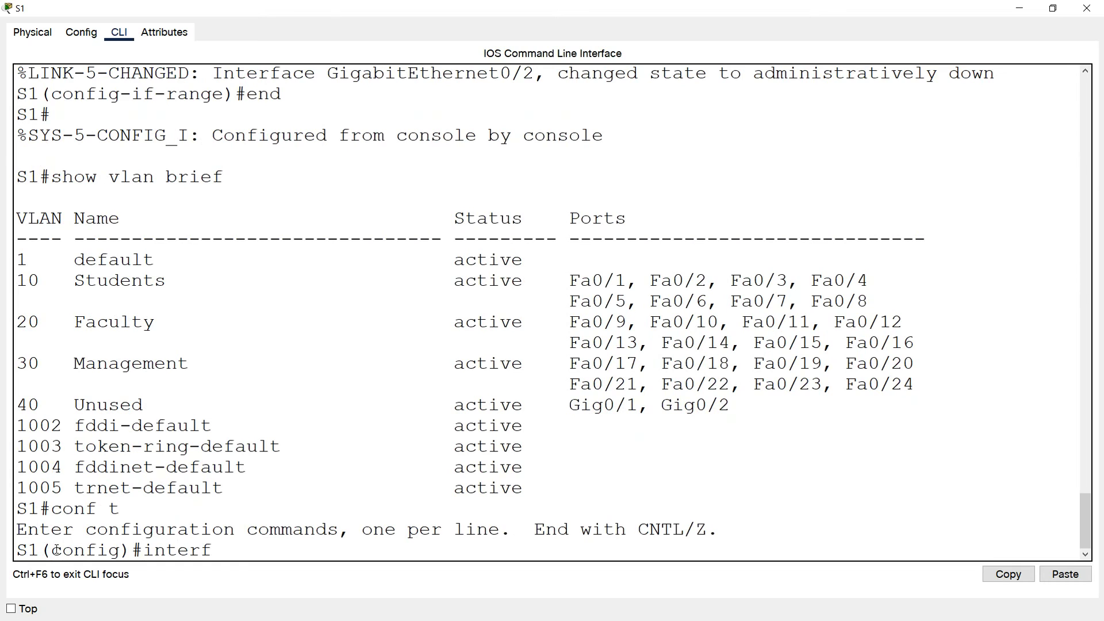
{"action": "type", "text": "ace vlan 30"}
{"action": "key", "text": "Return"}
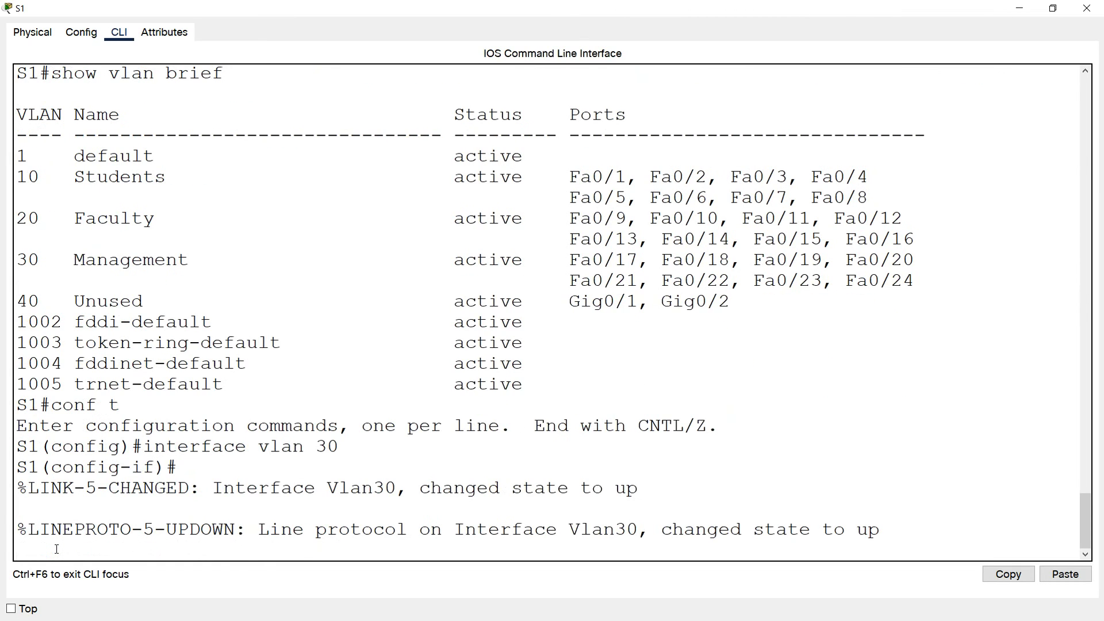
{"action": "key", "text": "Return"}
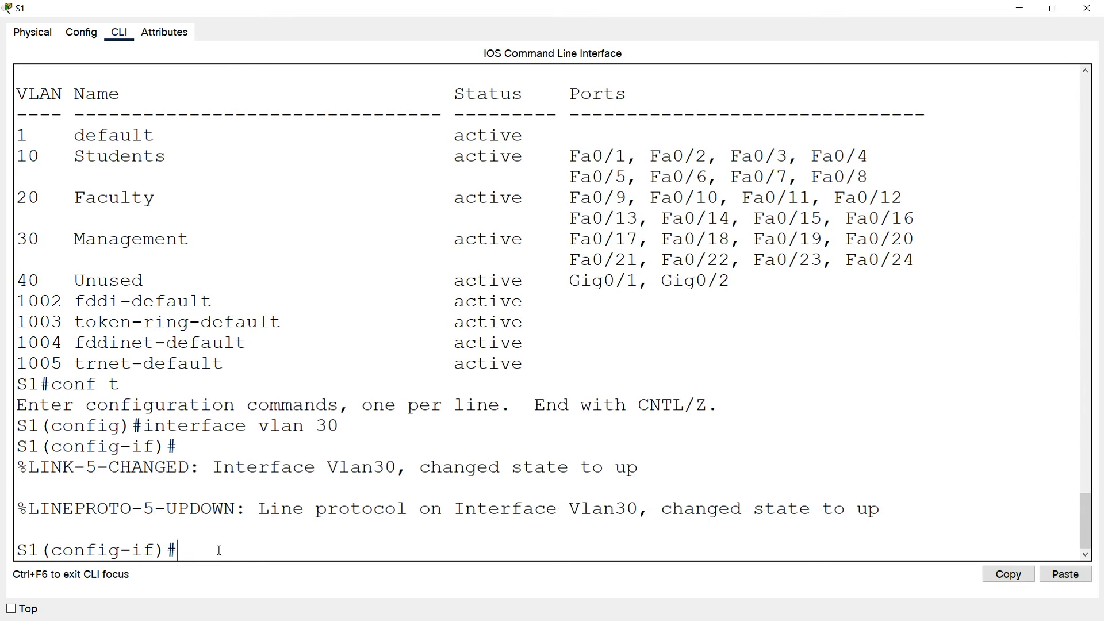
{"action": "type", "text": "ip addres"}
{"action": "type", "text": "s 192.16"}
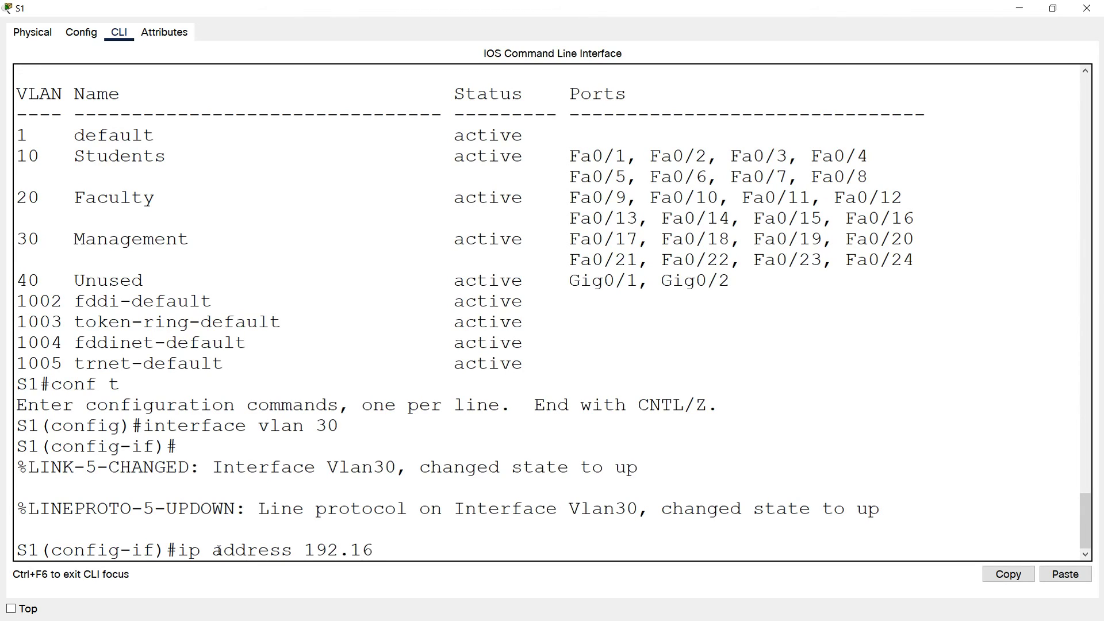
{"action": "type", "text": "8.30.254 255.255.255.0"}
{"action": "key", "text": "Return"}
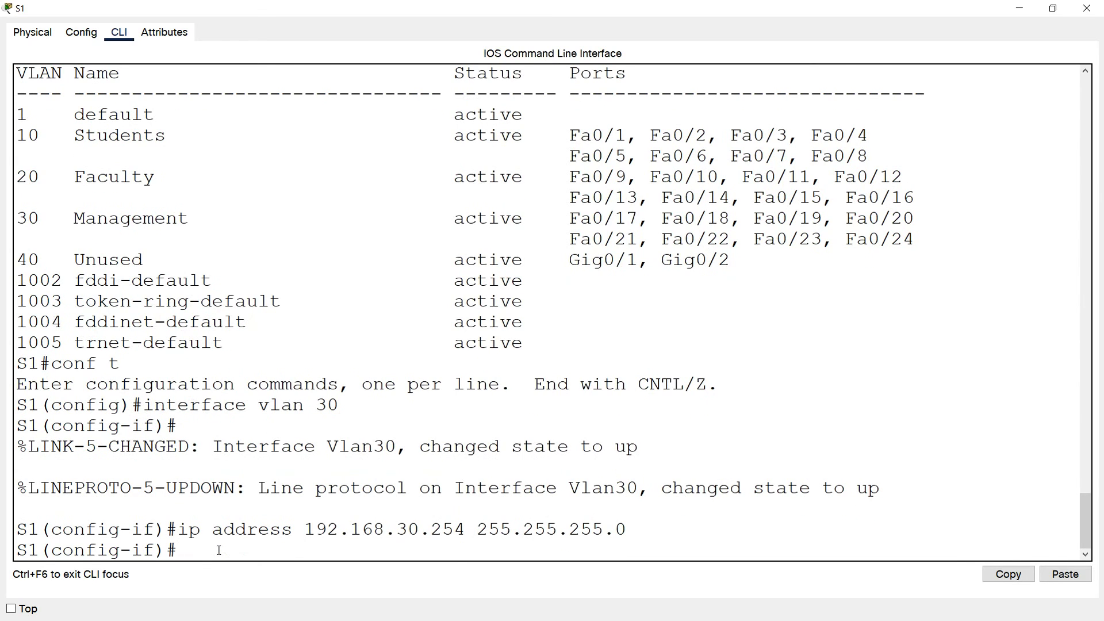
- Leave configuration mode, save the switch's running configuration with copy run start, and close the S1 window
{"action": "type", "text": "end"}
{"action": "key", "text": "Return"}
{"action": "type", "text": "copy "}
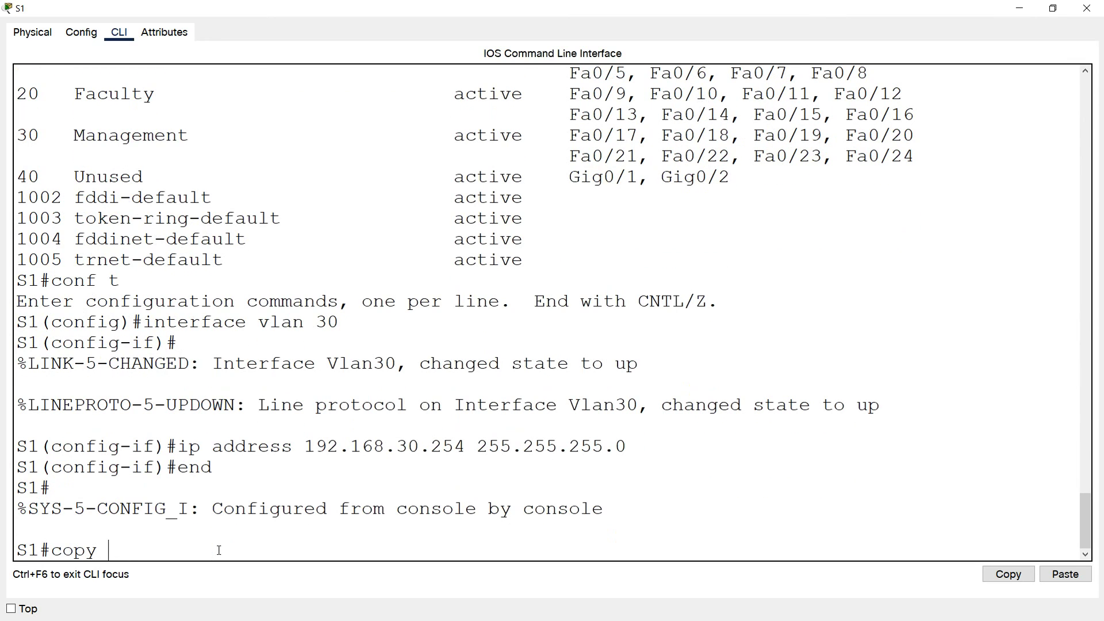
{"action": "type", "text": "run start"}
{"action": "key", "text": "Return"}
{"action": "key", "text": "Return"}
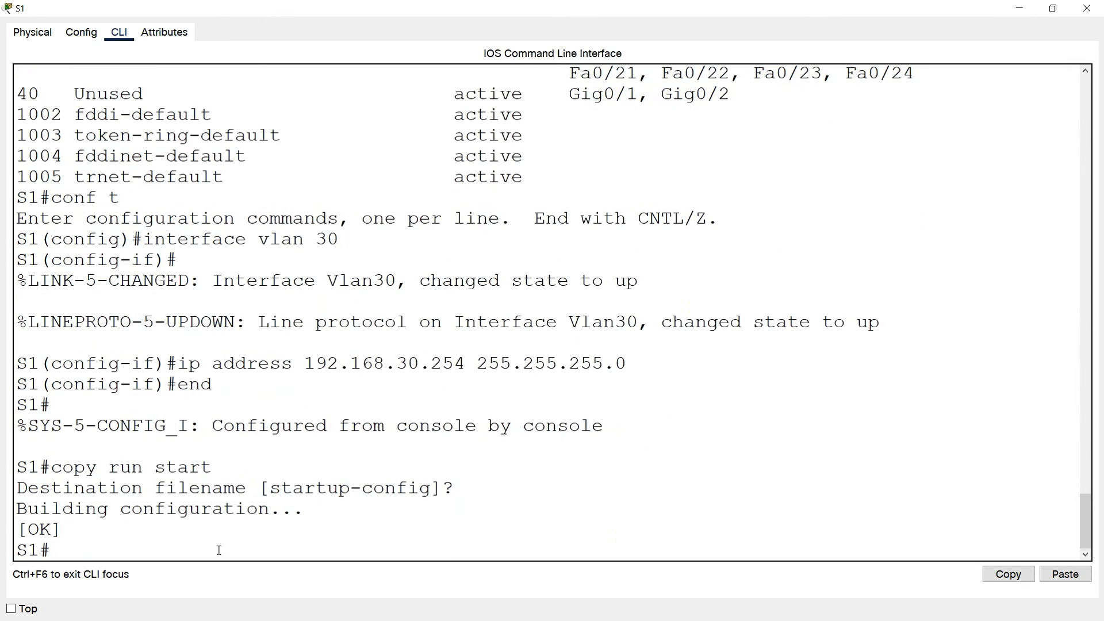
{"action": "left_click", "coordinate": [1086, 8]}
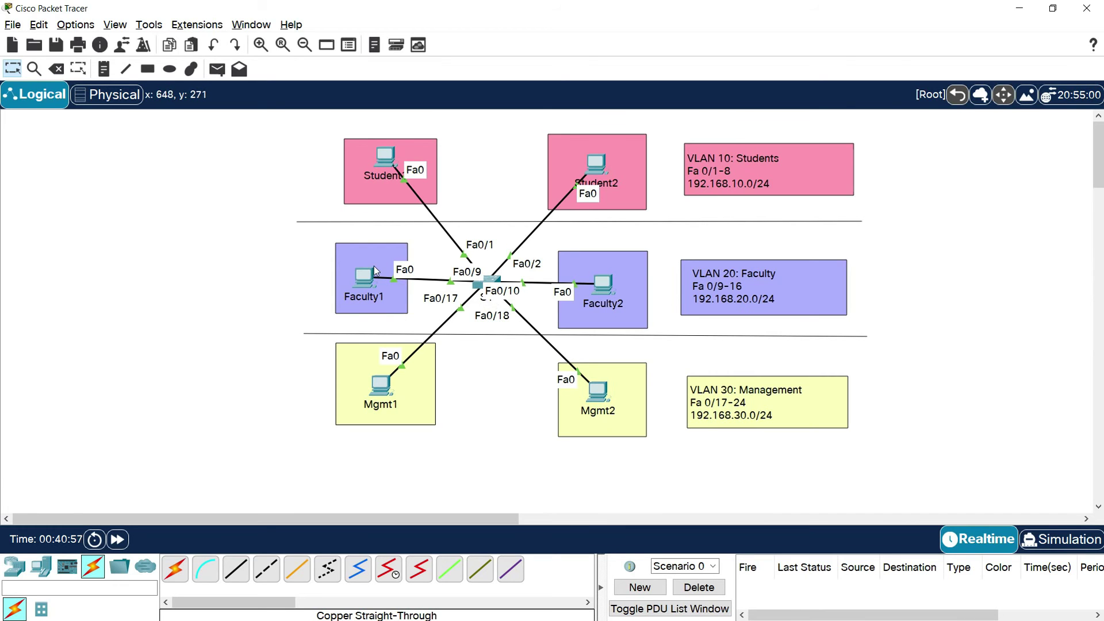
- Give Student1 the static IPv4 address 192.168.10.10 with subnet mask 255.255.255.0 and close its window
{"action": "left_click", "coordinate": [377, 174]}
{"action": "left_click", "coordinate": [475, 141]}
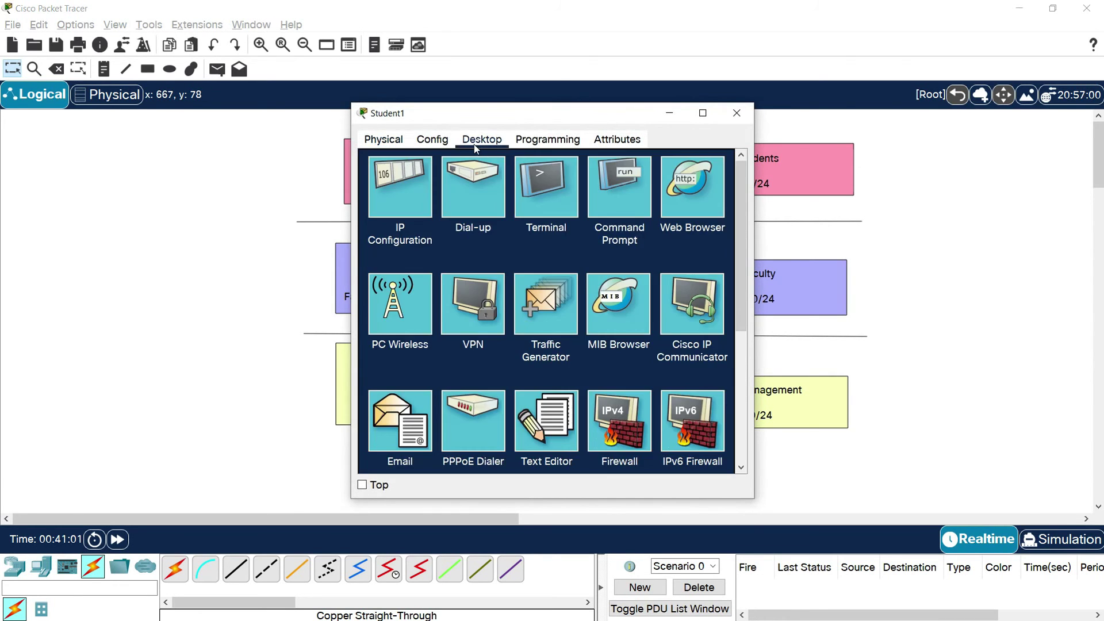
{"action": "left_click", "coordinate": [412, 199]}
{"action": "left_click", "coordinate": [509, 234]}
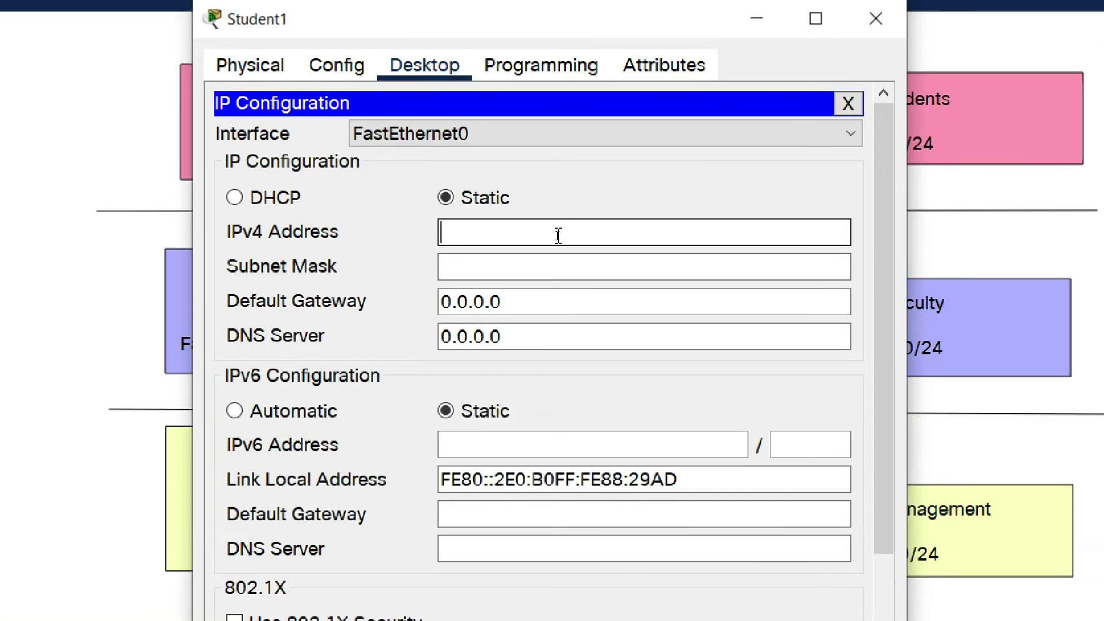
{"action": "type", "text": "192.1"}
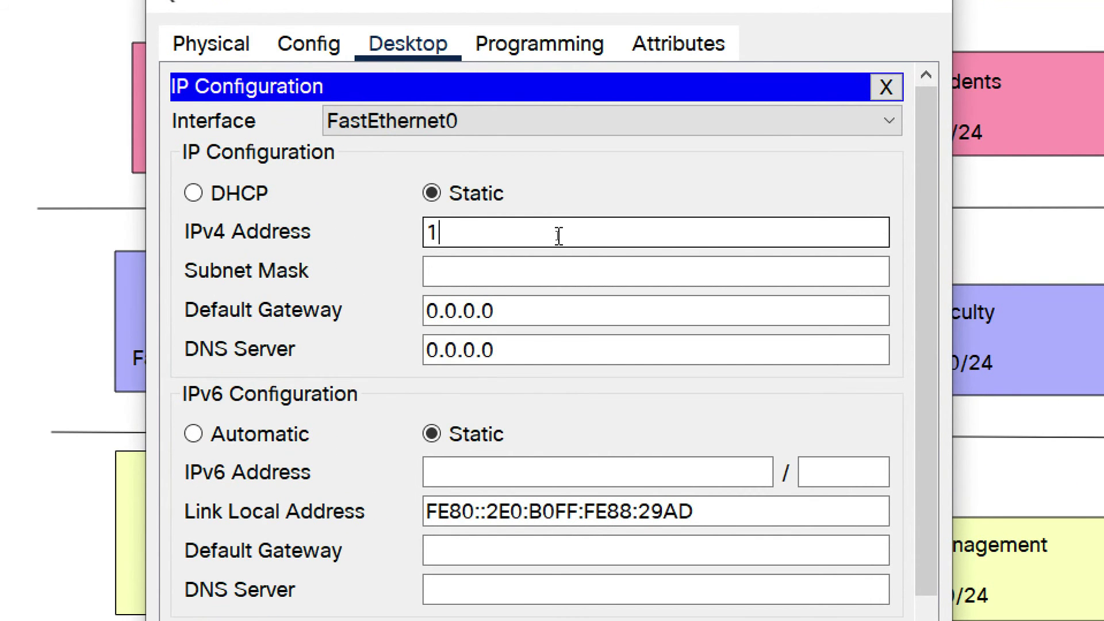
{"action": "type", "text": "68.10.10"}
{"action": "key", "text": "Tab"}
{"action": "left_click", "coordinate": [596, 271]}
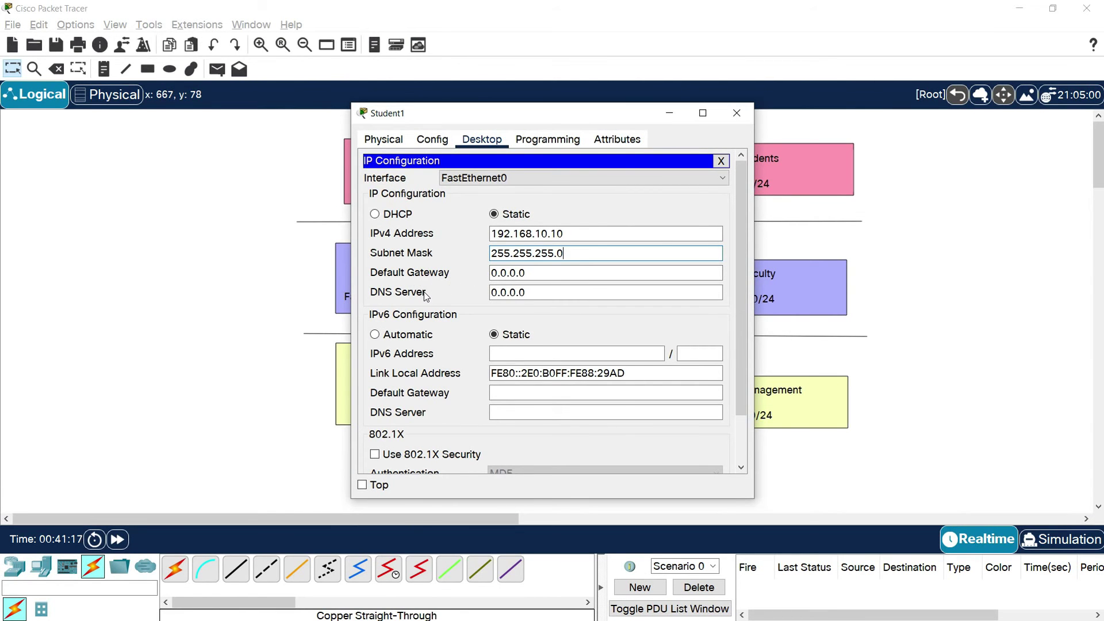
{"action": "left_click", "coordinate": [737, 113]}
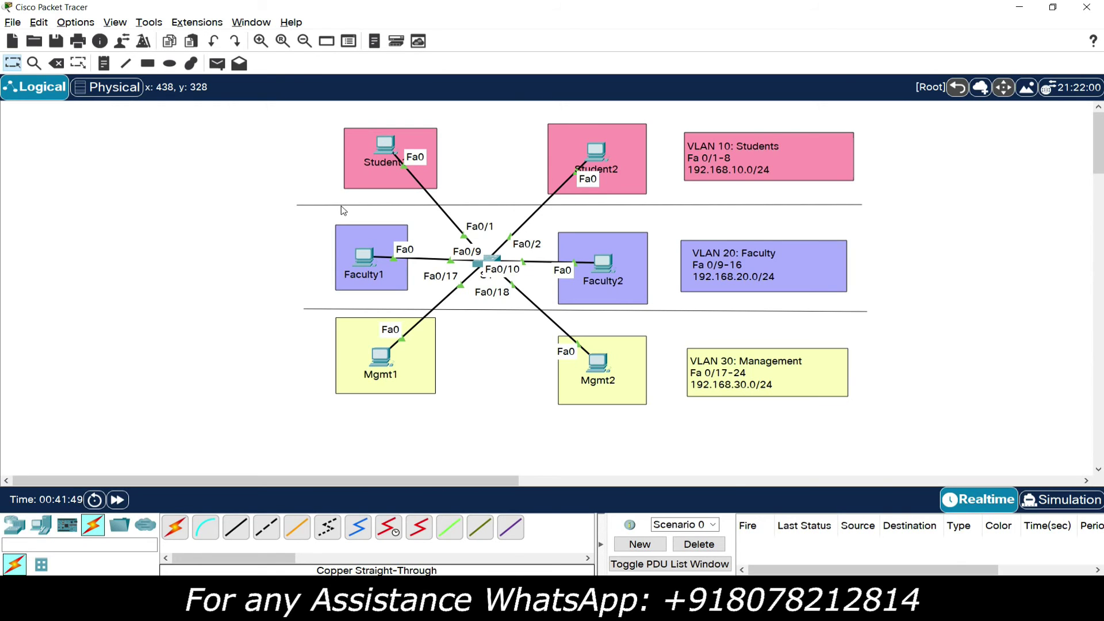
- Give Student2 the static IPv4 address 192.168.10.11 with subnet mask 255.255.255.0 and close its window
{"action": "left_click", "coordinate": [598, 154]}
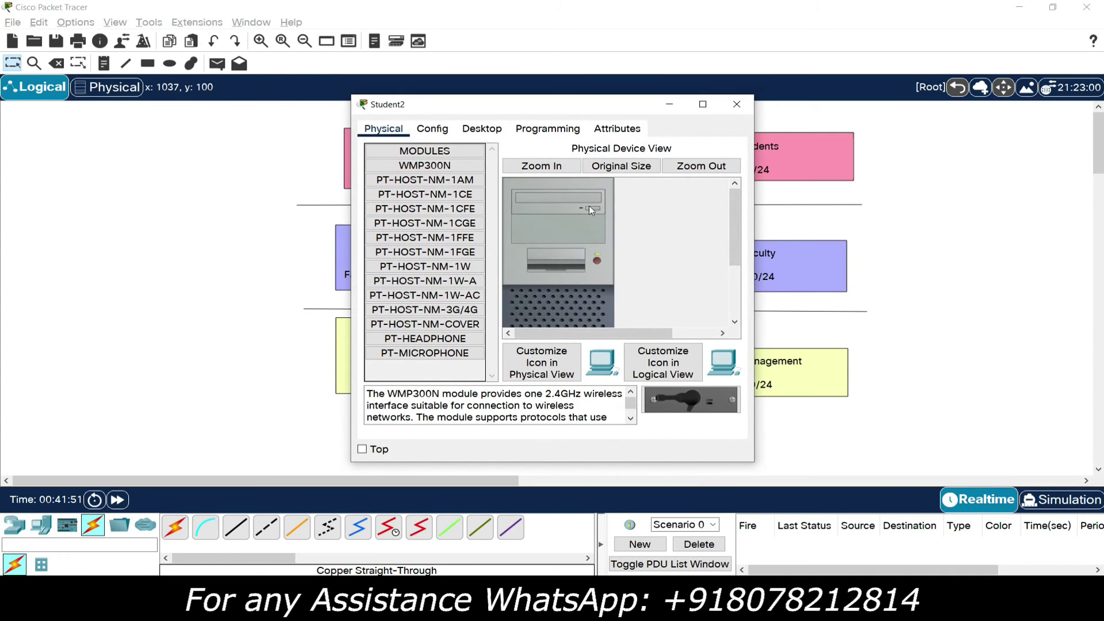
{"action": "left_click", "coordinate": [482, 129]}
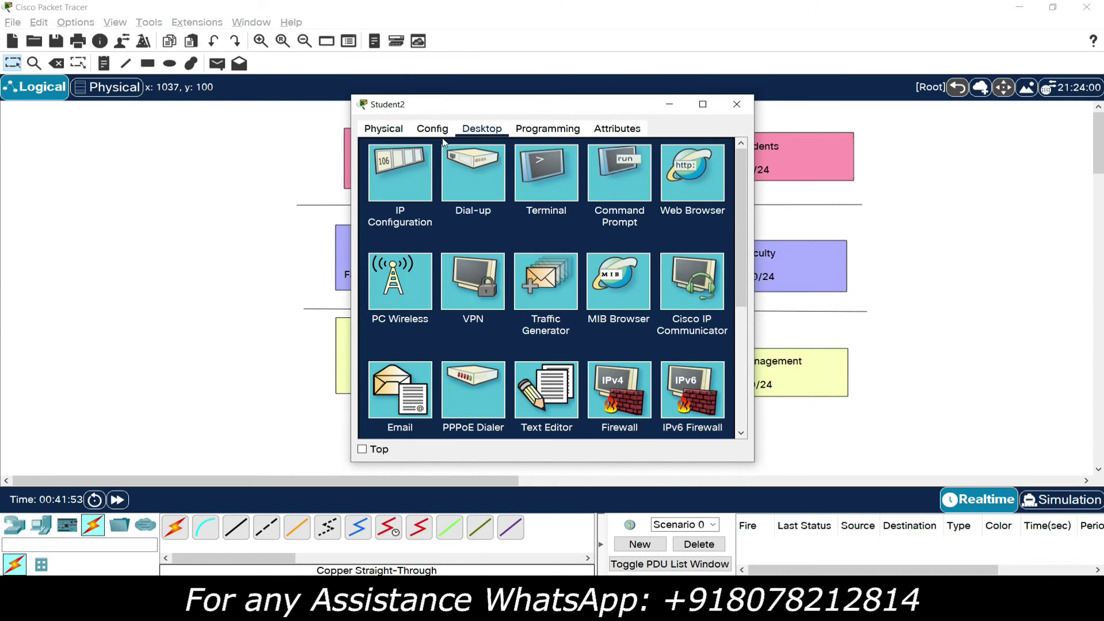
{"action": "left_click", "coordinate": [398, 162]}
{"action": "left_click", "coordinate": [518, 217]}
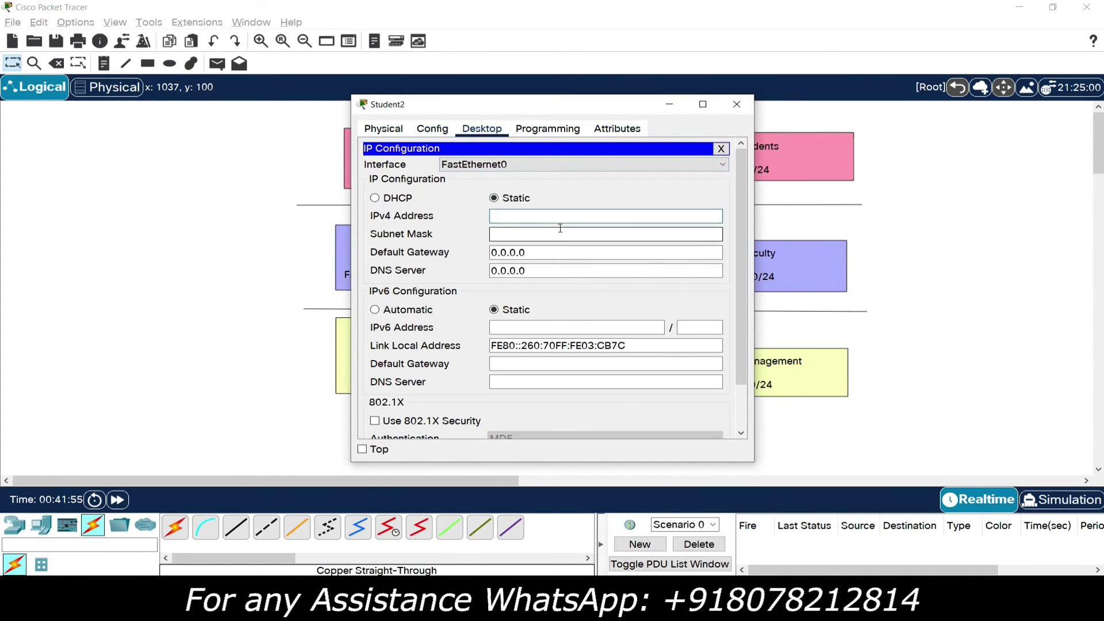
{"action": "type", "text": "192.1"}
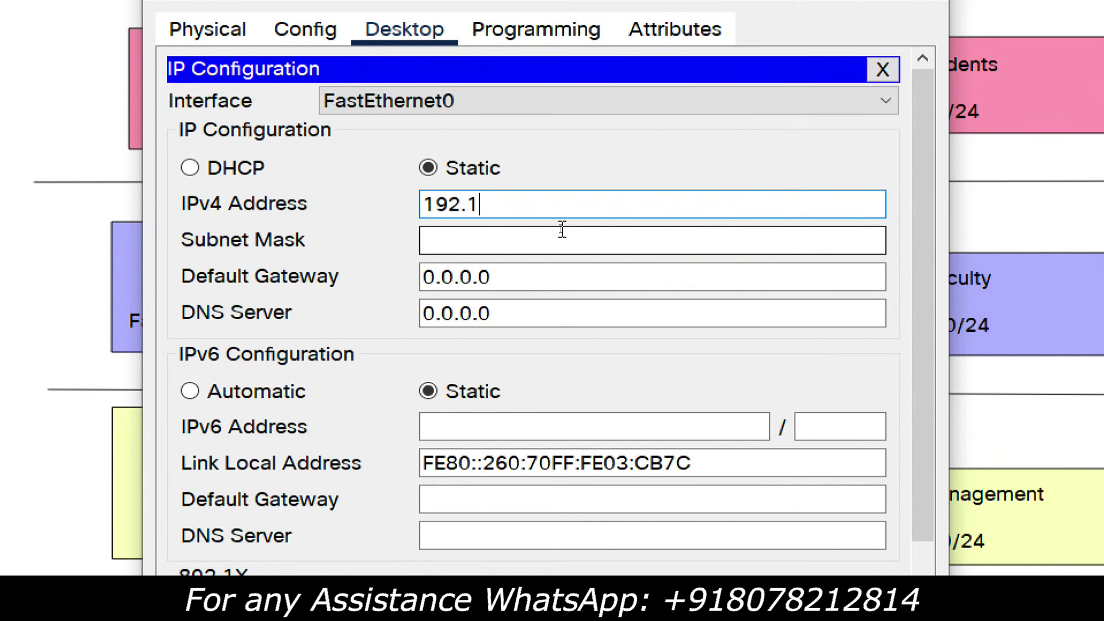
{"action": "type", "text": "68.10.1"}
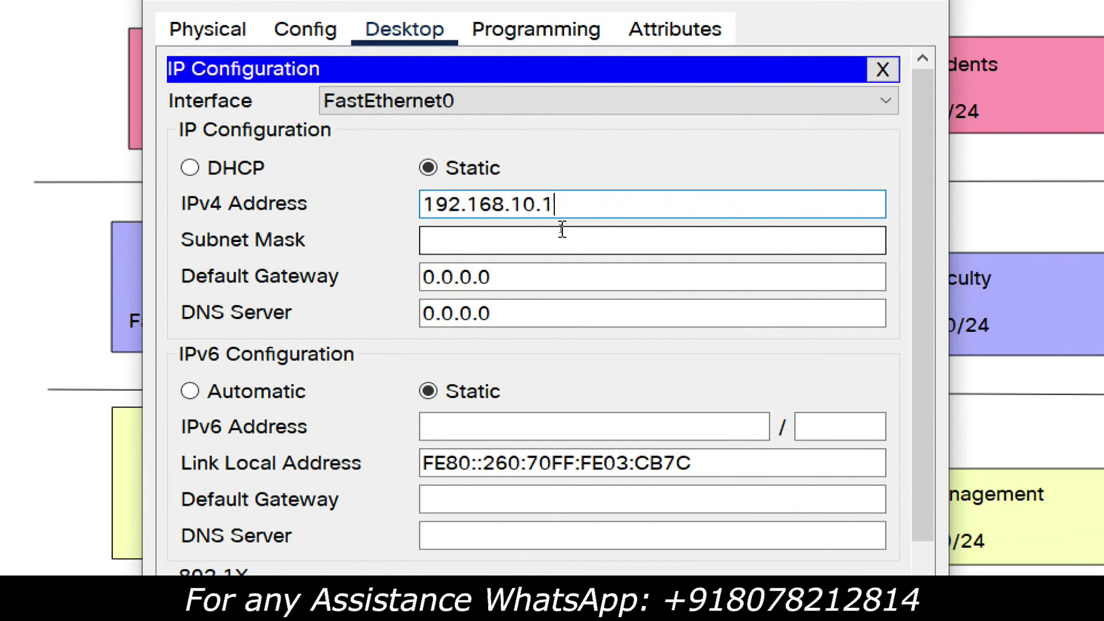
{"action": "type", "text": "1"}
{"action": "left_click", "coordinate": [563, 229]}
{"action": "left_click", "coordinate": [591, 241]}
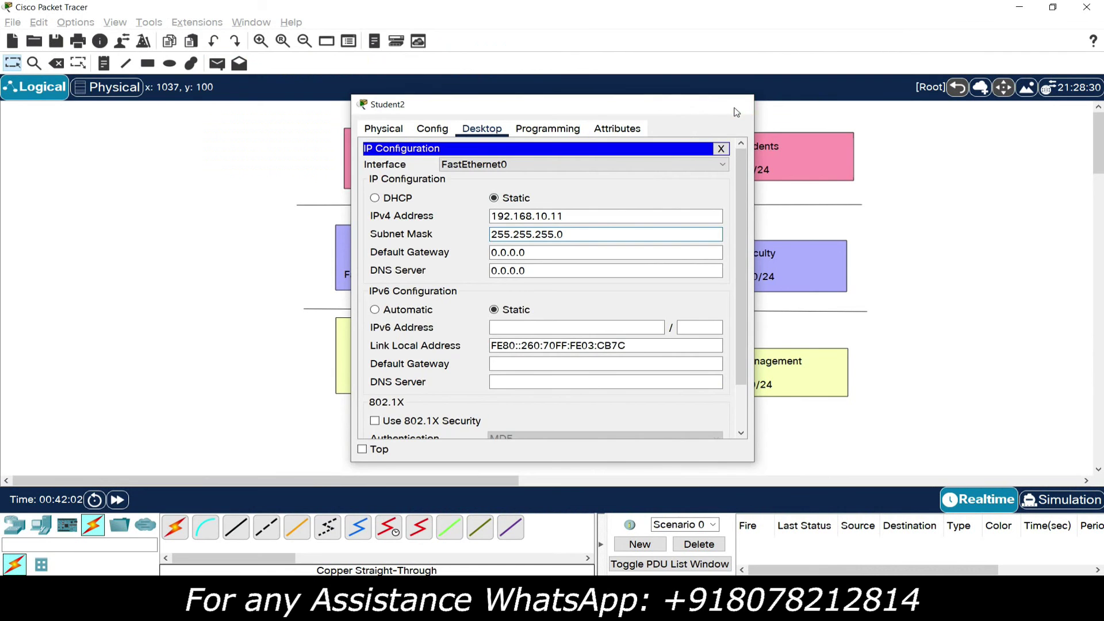
{"action": "left_click", "coordinate": [736, 106]}
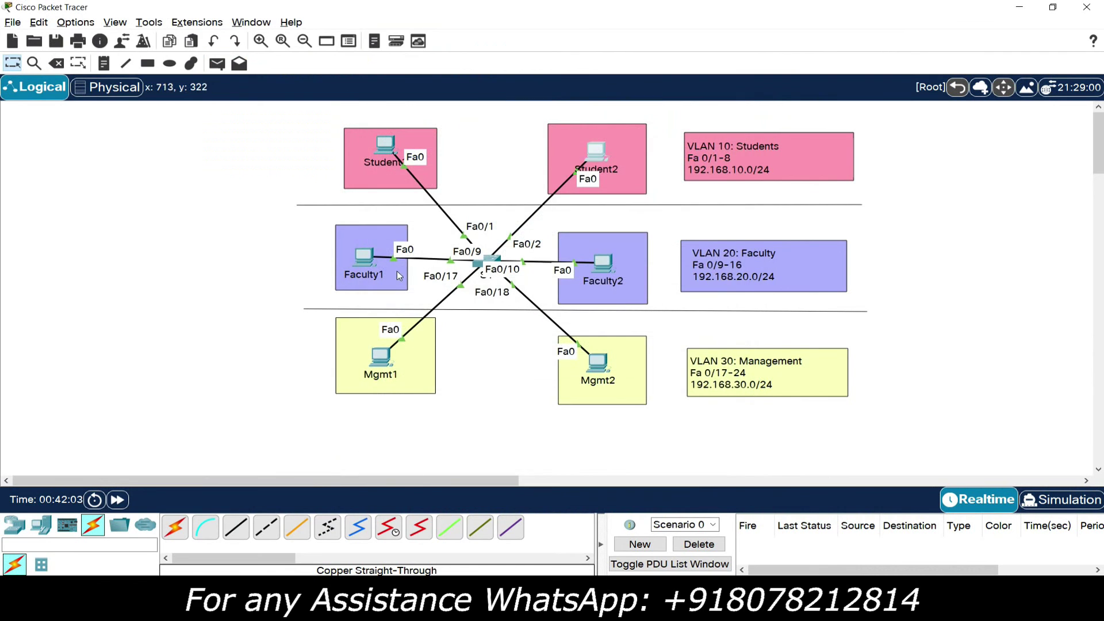
- Give Faculty1 the static IPv4 address 192.168.20.10 with subnet mask 255.255.255.0 and close its window
{"action": "left_click", "coordinate": [364, 259]}
{"action": "left_click", "coordinate": [482, 130]}
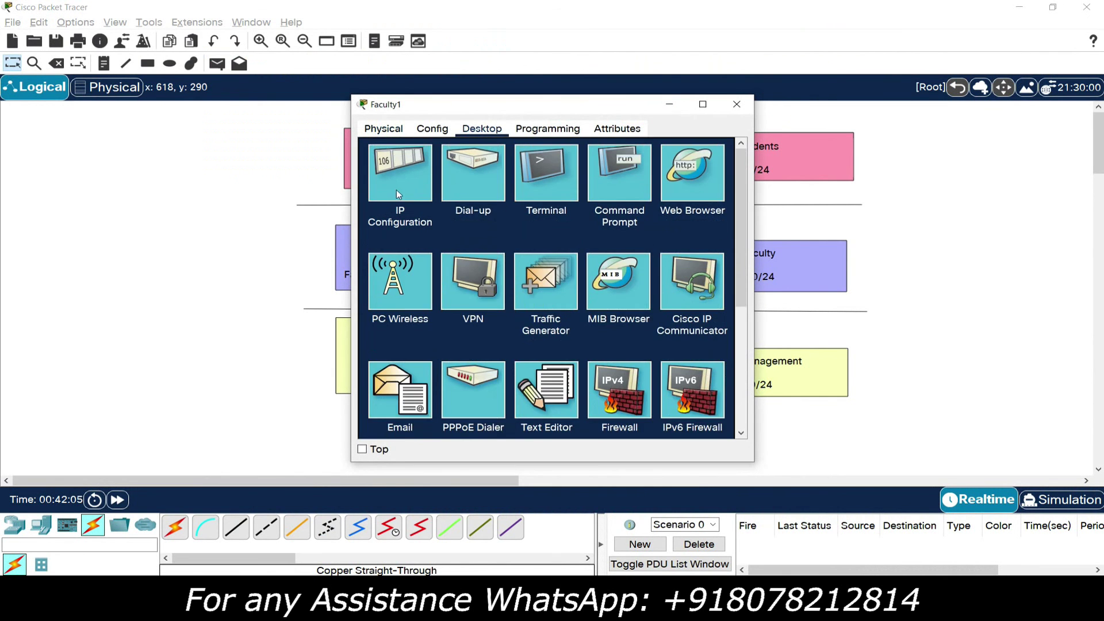
{"action": "left_click", "coordinate": [396, 190]}
{"action": "left_click", "coordinate": [529, 215]}
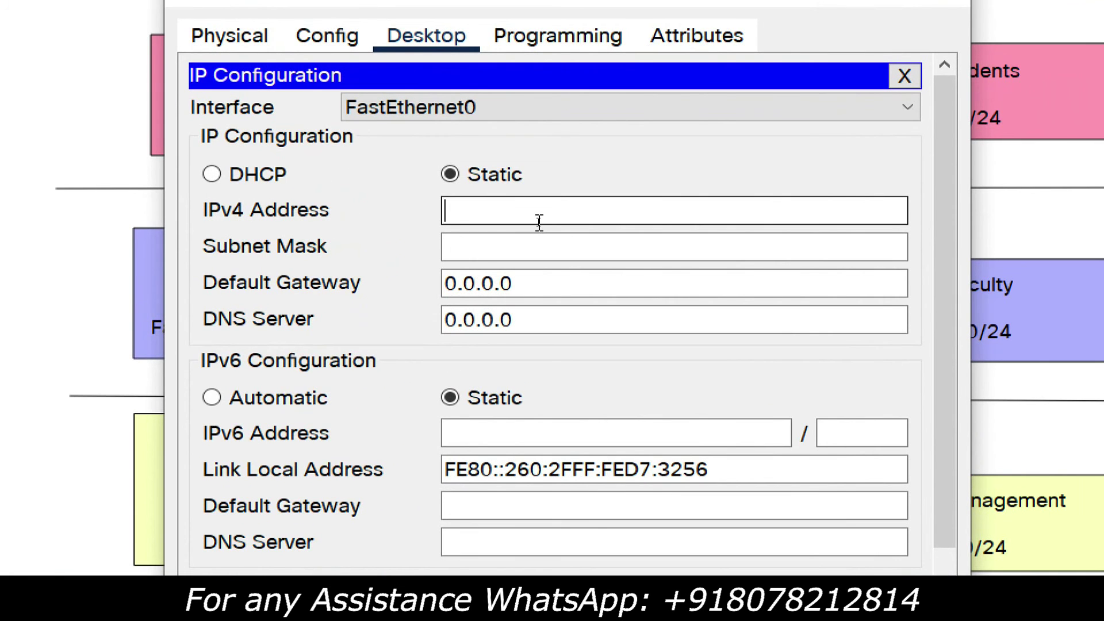
{"action": "type", "text": "192.168.20.10"}
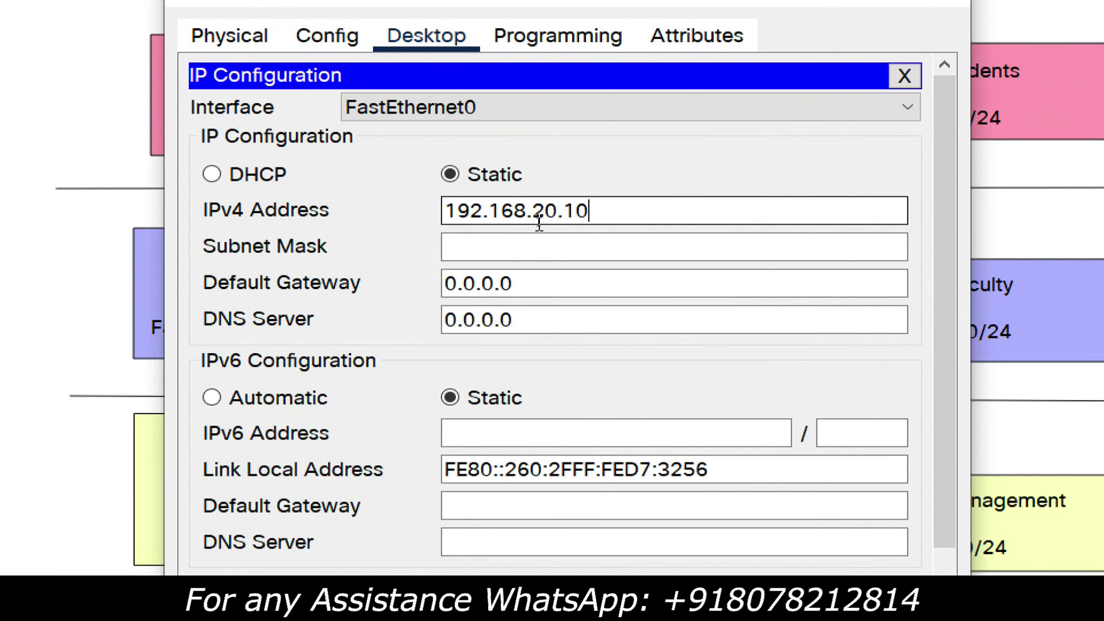
{"action": "key", "text": "Tab"}
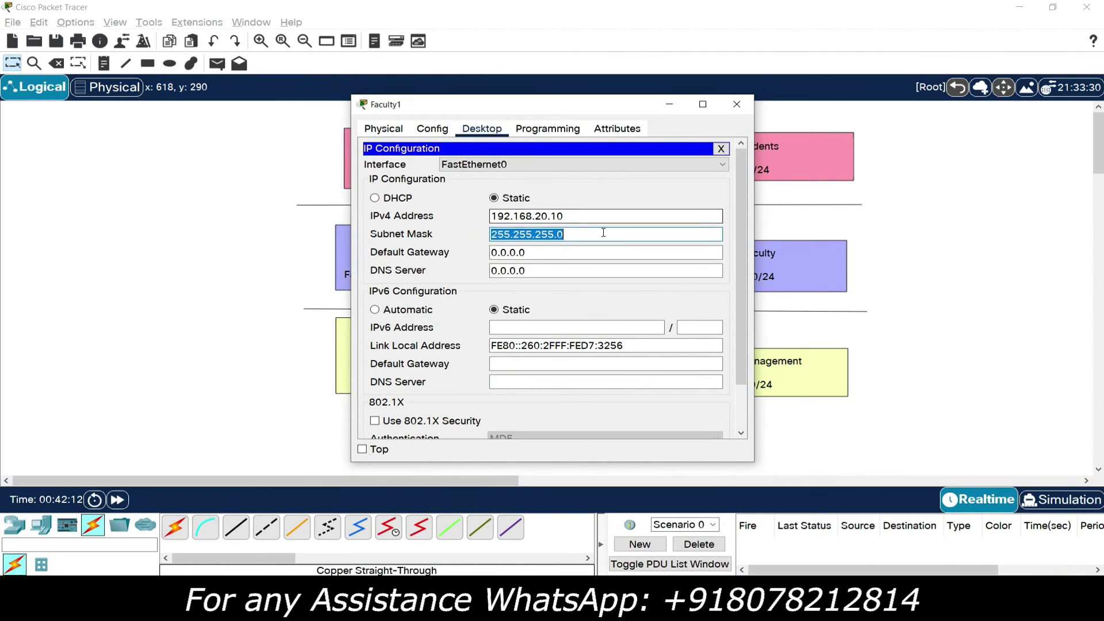
{"action": "left_click", "coordinate": [666, 247]}
{"action": "left_click", "coordinate": [736, 105]}
- Give Faculty2 the static IPv4 address 192.168.20.11 with subnet mask 255.255.255.0 and close its window
{"action": "left_click", "coordinate": [612, 274]}
{"action": "left_click", "coordinate": [481, 129]}
{"action": "left_click", "coordinate": [440, 185]}
{"action": "left_click", "coordinate": [523, 216]}
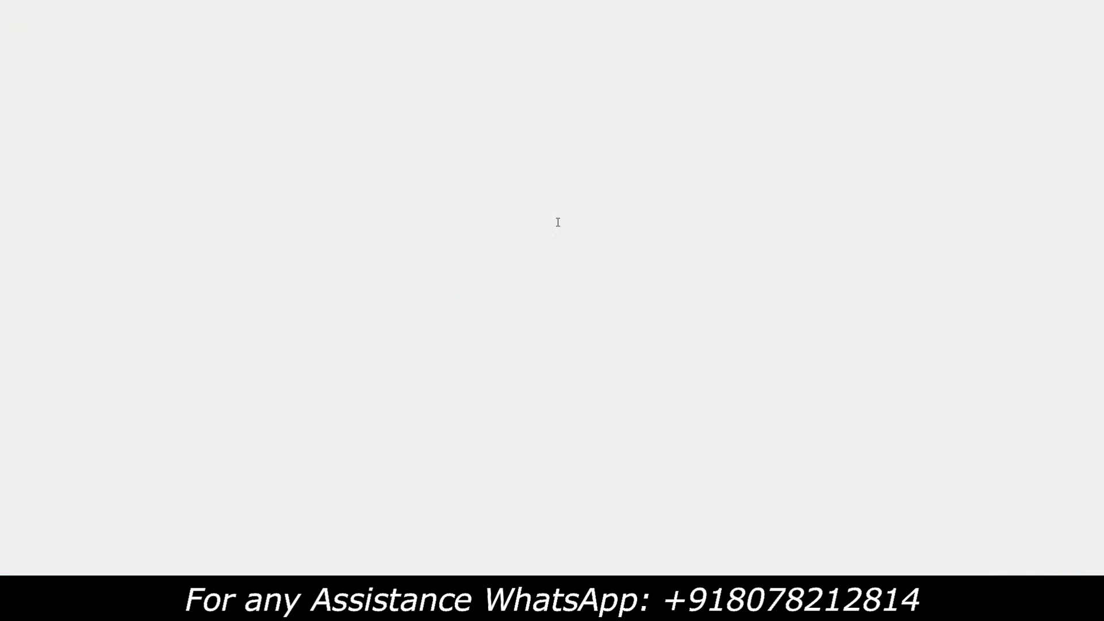
{"action": "type", "text": "192.168."}
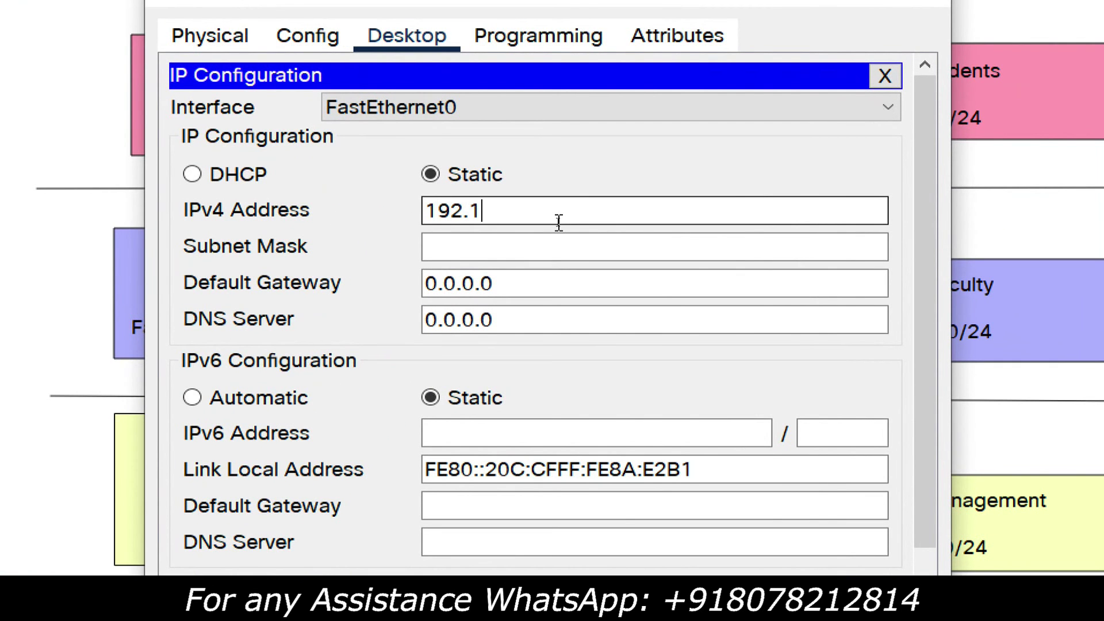
{"action": "type", "text": "20.11"}
{"action": "key", "text": "Tab"}
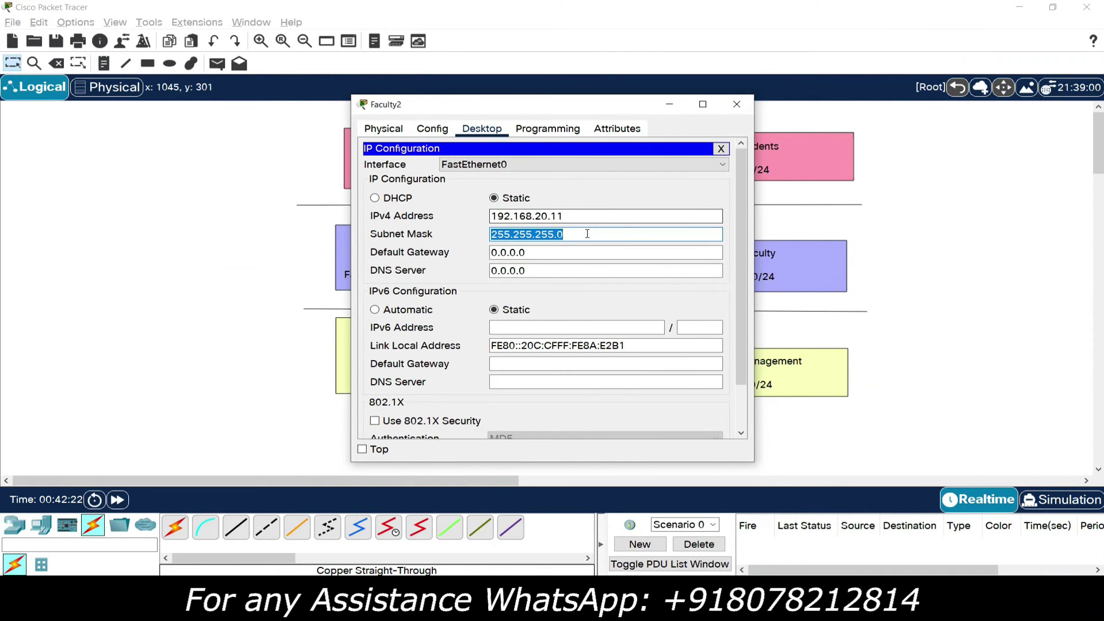
{"action": "left_click", "coordinate": [617, 246]}
{"action": "left_click", "coordinate": [737, 105]}
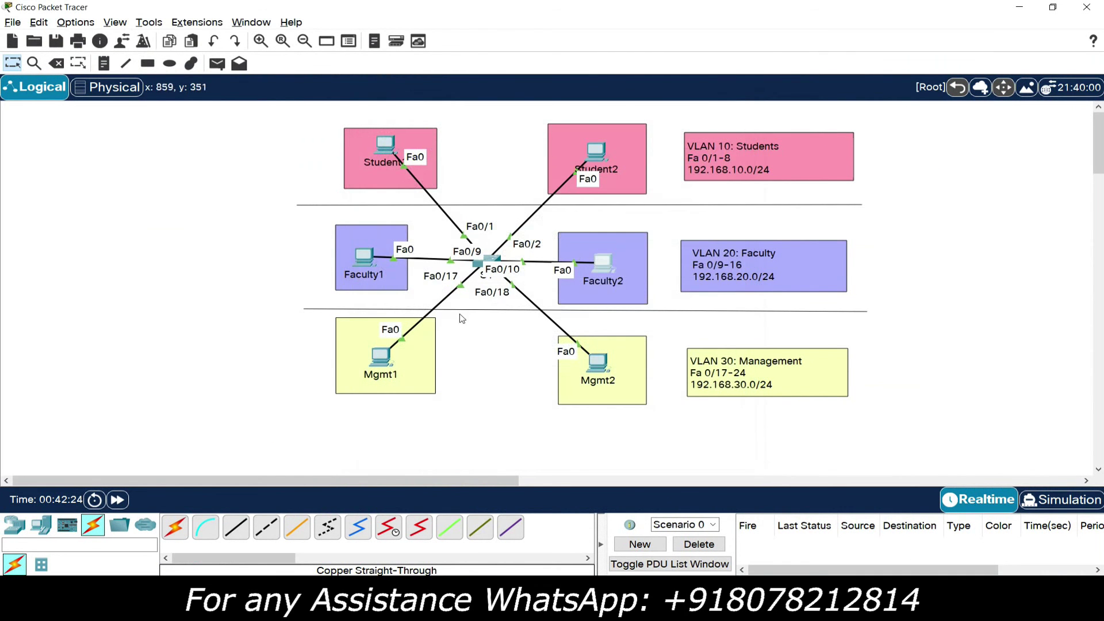
- Give Mgmt1 the static IPv4 address 192.168.30.10 with subnet mask 255.255.255.0 and close its window
{"action": "left_click", "coordinate": [395, 368]}
{"action": "left_click", "coordinate": [484, 130]}
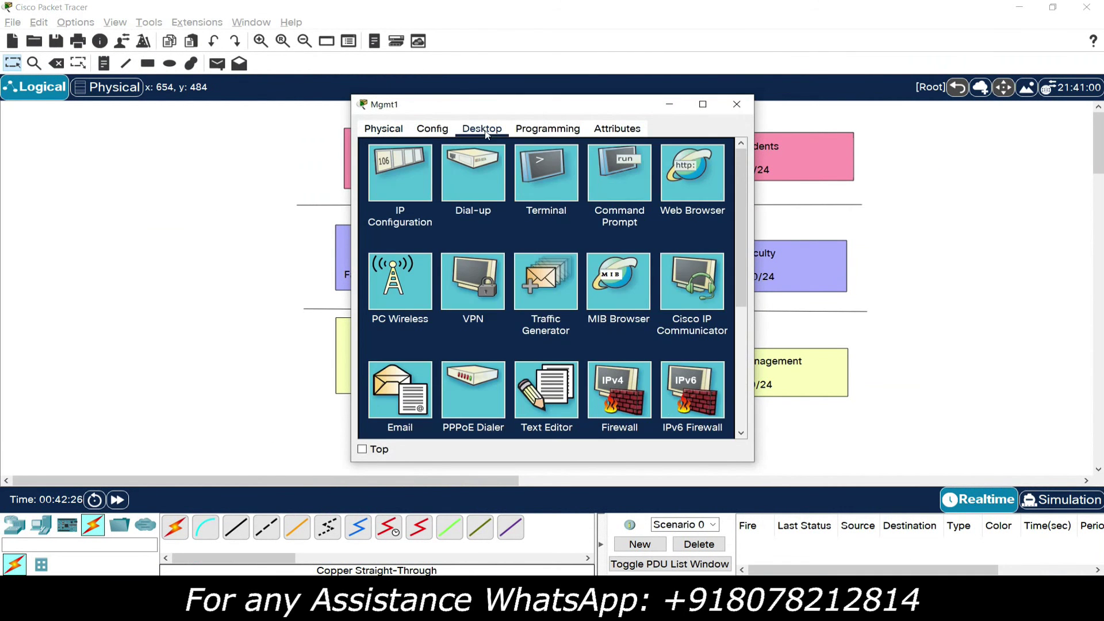
{"action": "left_click", "coordinate": [406, 174]}
{"action": "left_click", "coordinate": [562, 214]}
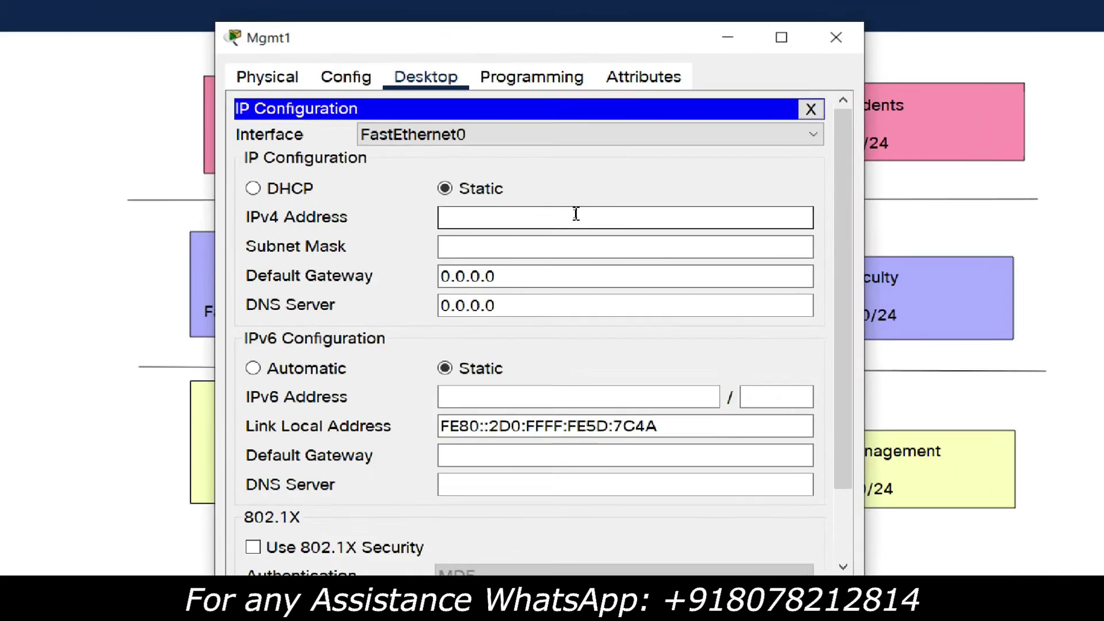
{"action": "type", "text": "192.168."}
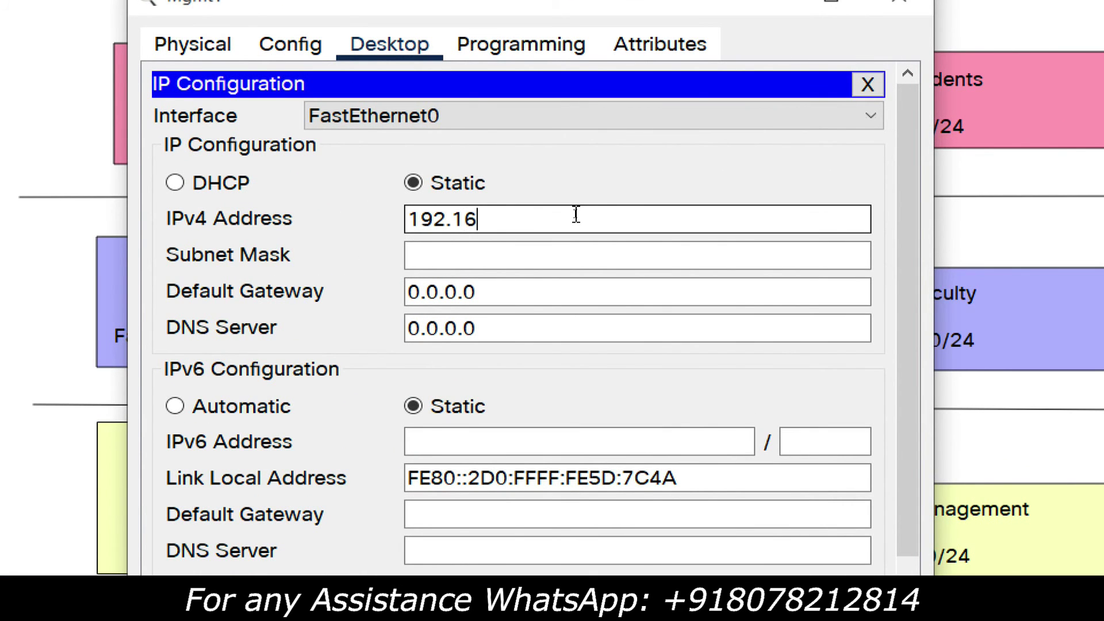
{"action": "type", "text": "30.10"}
{"action": "key", "text": "Tab"}
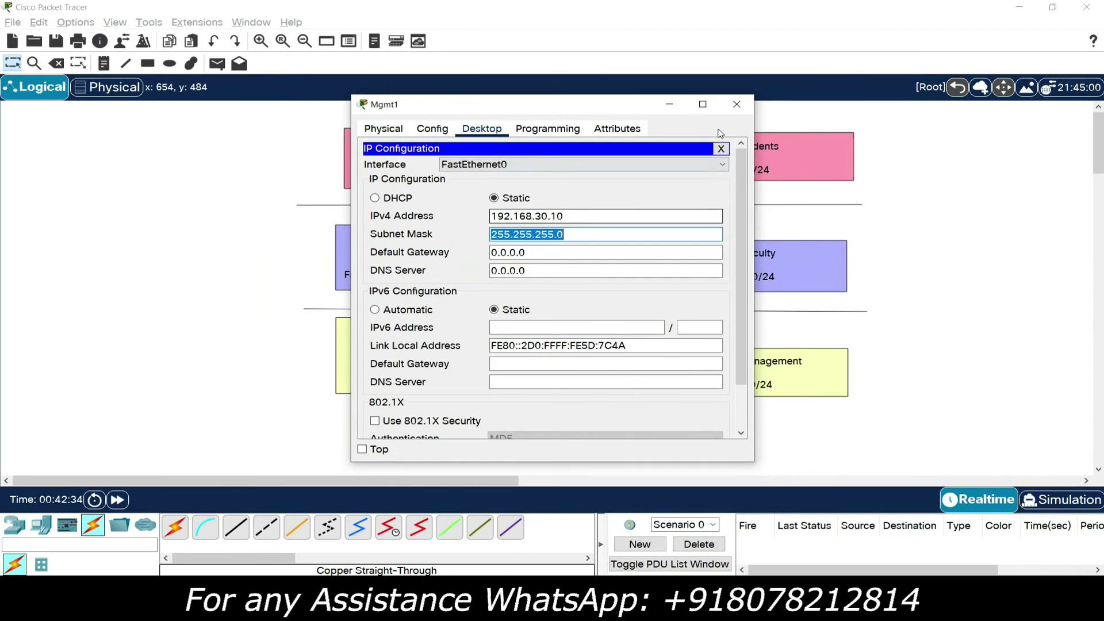
{"action": "left_click", "coordinate": [898, 1]}
- Give Mgmt2 the static IPv4 address 192.168.30.11 with subnet mask 255.255.255.0 and close its window
{"action": "left_click", "coordinate": [602, 366]}
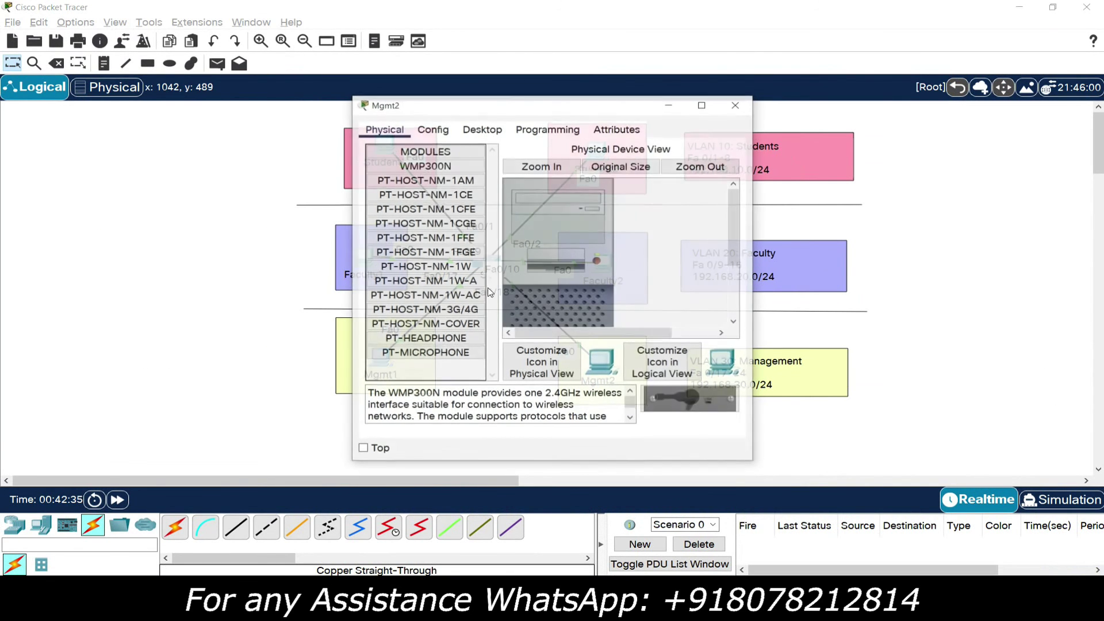
{"action": "left_click", "coordinate": [487, 130]}
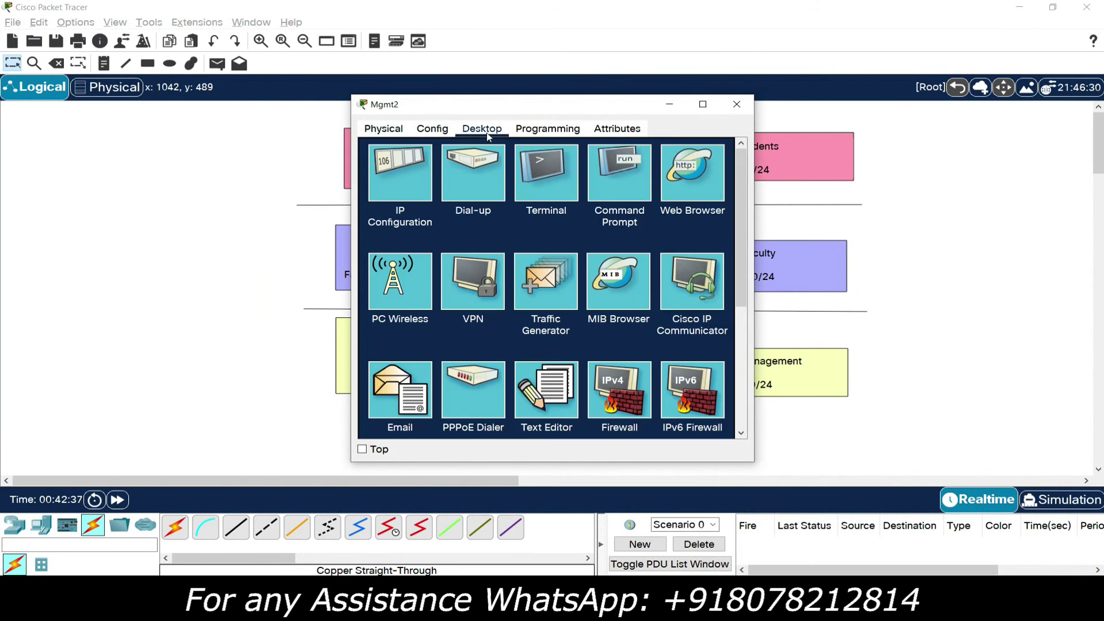
{"action": "left_click", "coordinate": [403, 173]}
{"action": "type", "text": "192"}
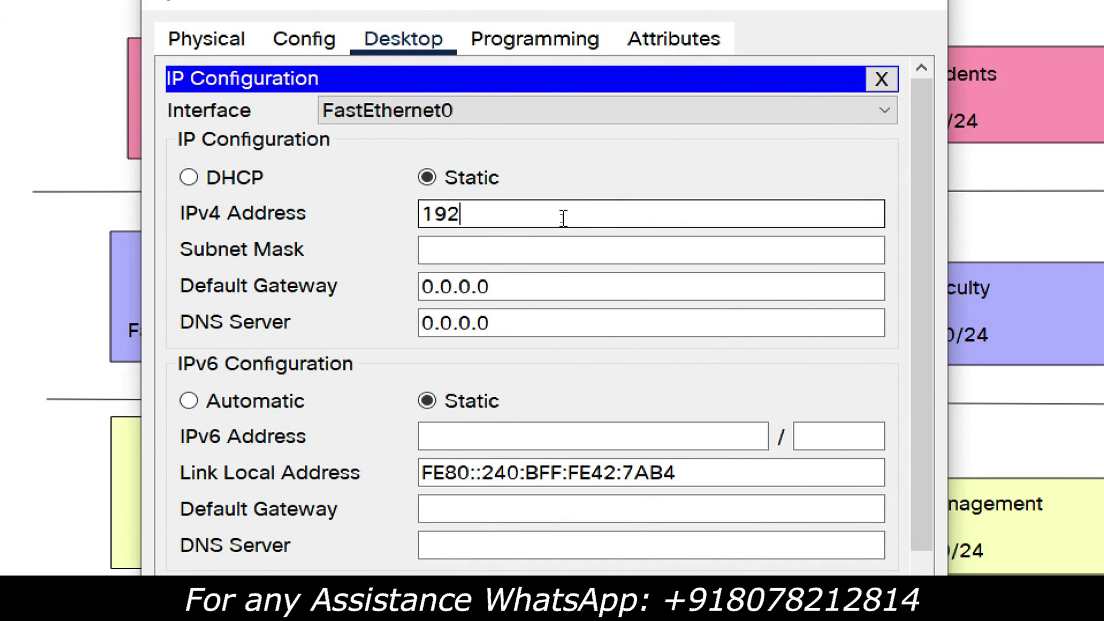
{"action": "type", "text": ".168.30.11"}
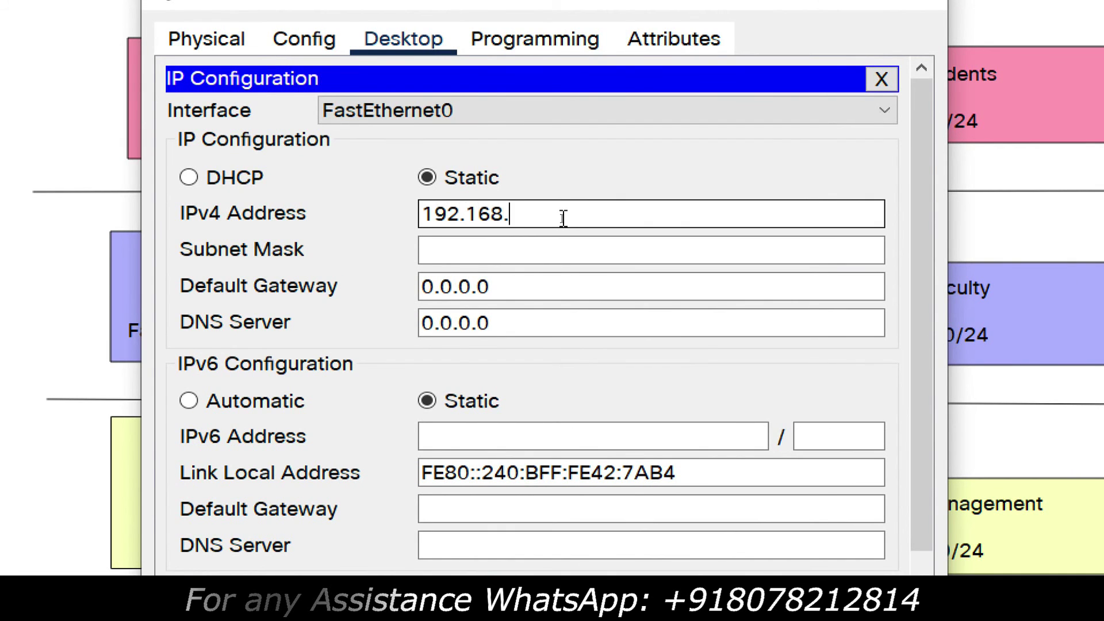
{"action": "key", "text": "Tab"}
{"action": "left_click", "coordinate": [569, 250]}
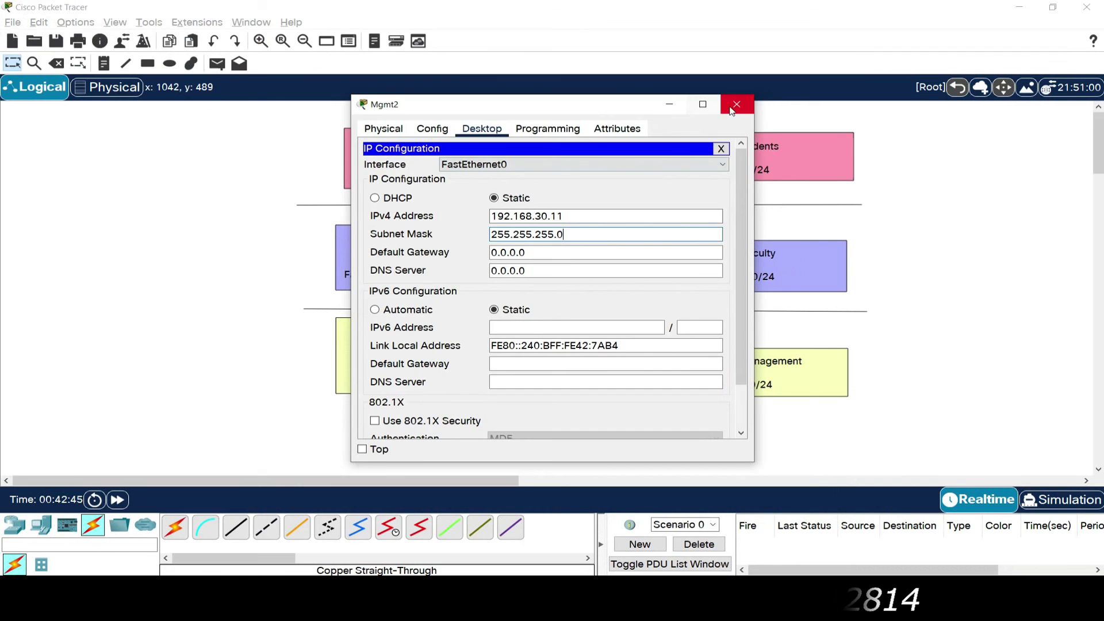
{"action": "left_click", "coordinate": [736, 105]}
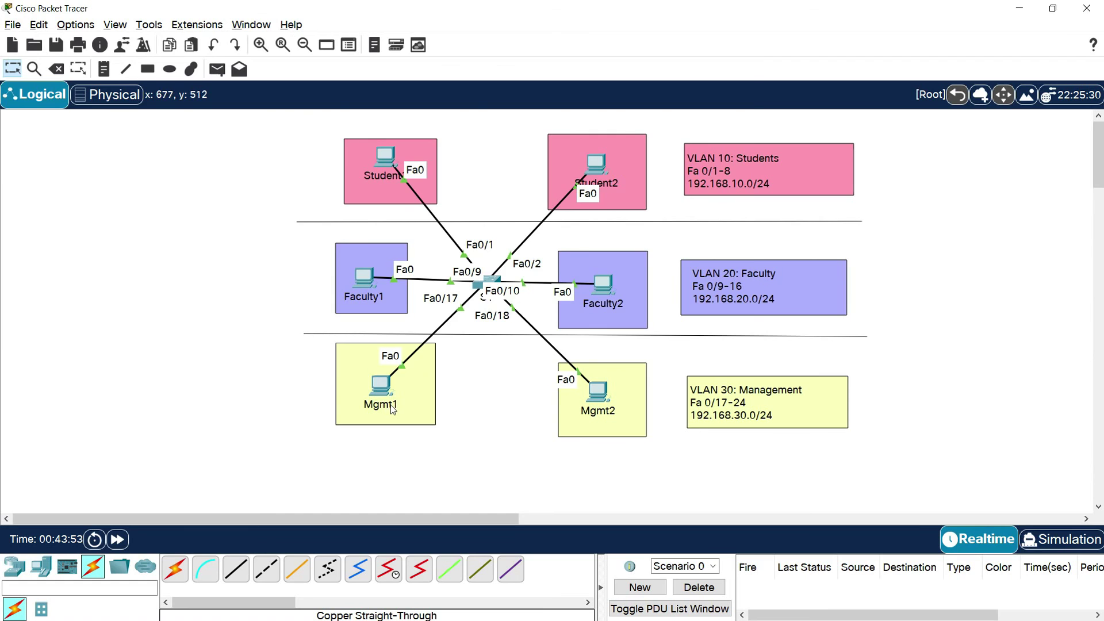
- Ping Student2 at 192.168.10.11 from Student1's command prompt and widen the window to read the output
{"action": "mouse_move", "coordinate": [392, 408]}
{"action": "left_click", "coordinate": [386, 158]}
{"action": "left_click", "coordinate": [620, 190]}
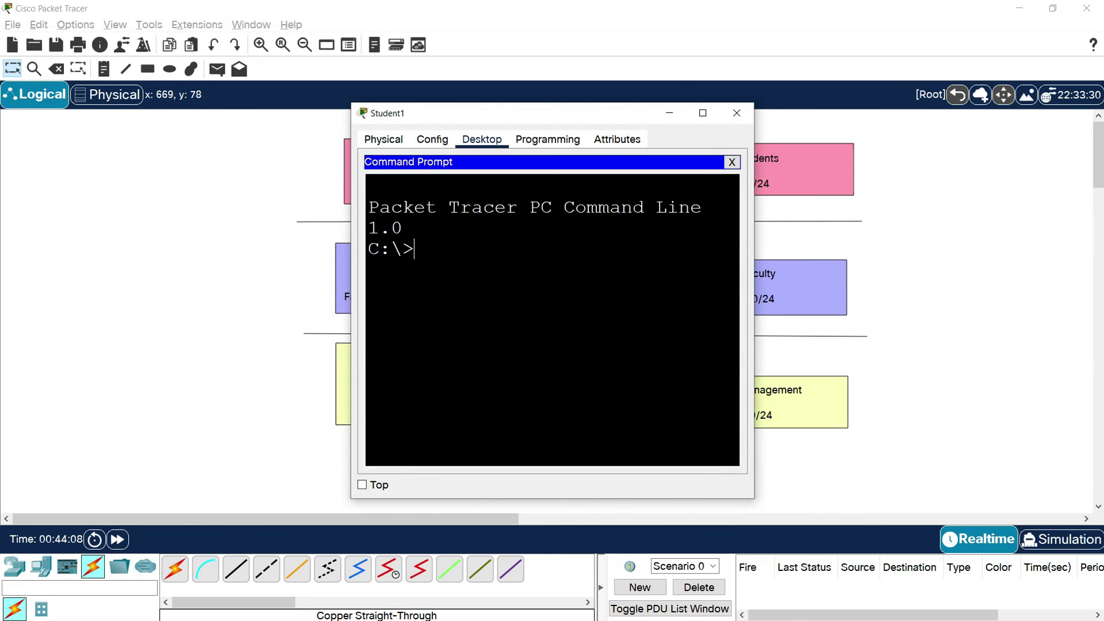
{"action": "type", "text": "ping 192.168.10.11"}
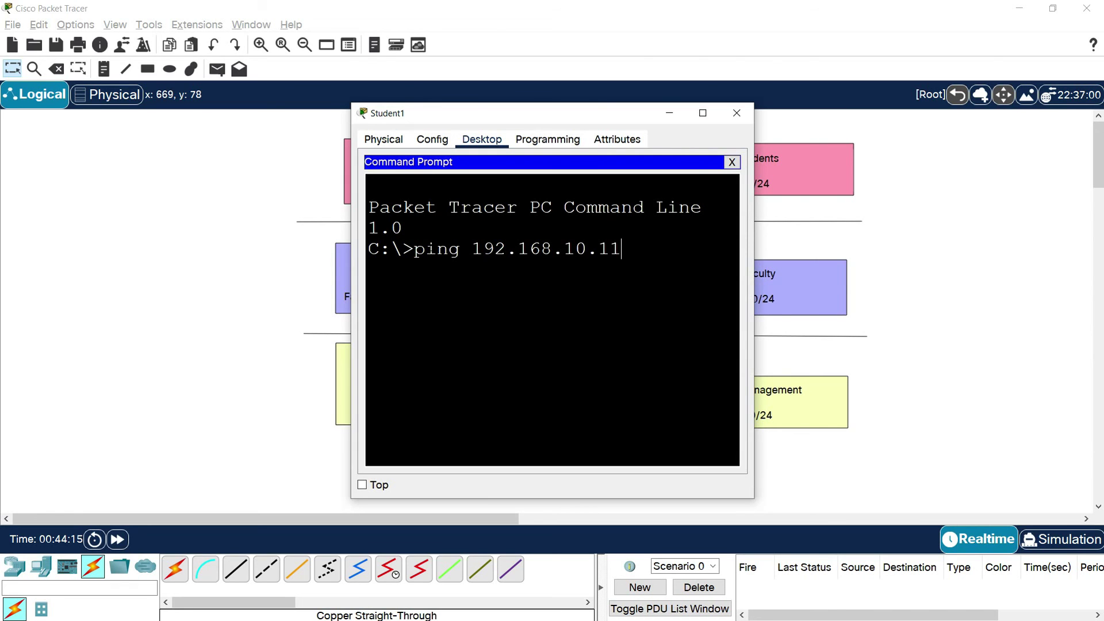
{"action": "key", "text": "Return"}
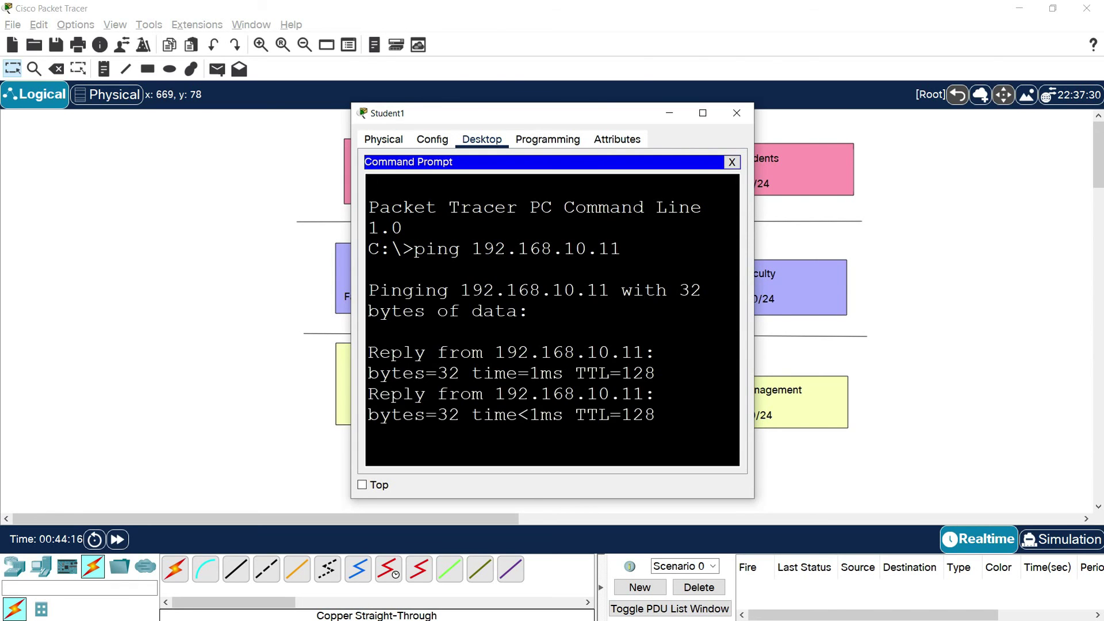
{"action": "left_click_drag", "start_coordinate": [754, 242], "coordinate": [1032, 232]}
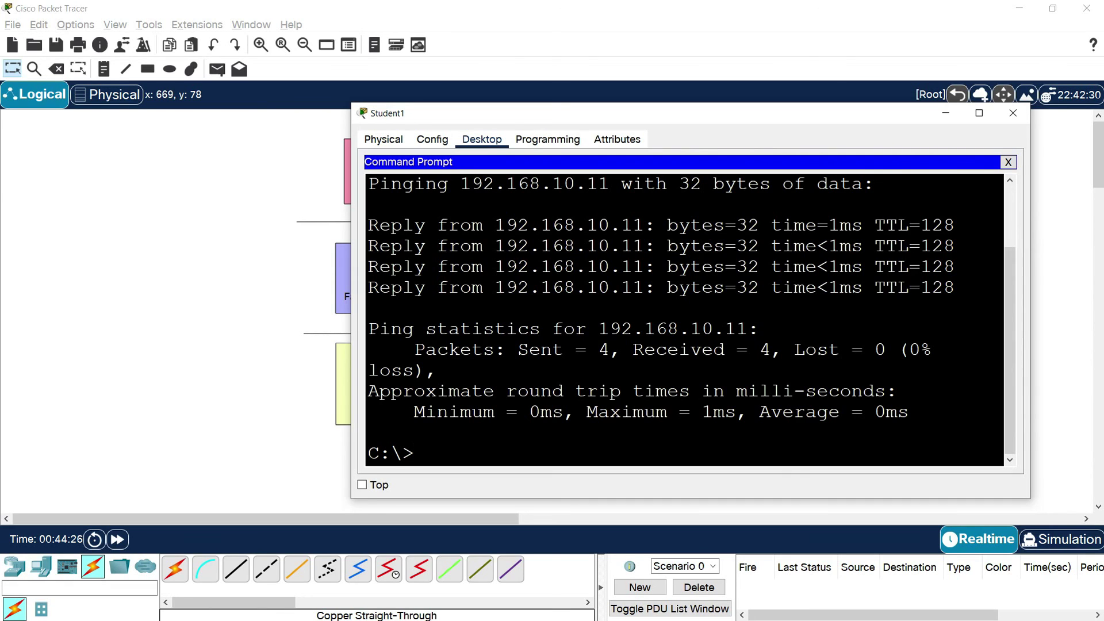
- Ping Faculty1 at 192.168.20.10 from Student1 to test connectivity between VLANs, and close Student1's window
{"action": "type", "text": "ping 192.168."}
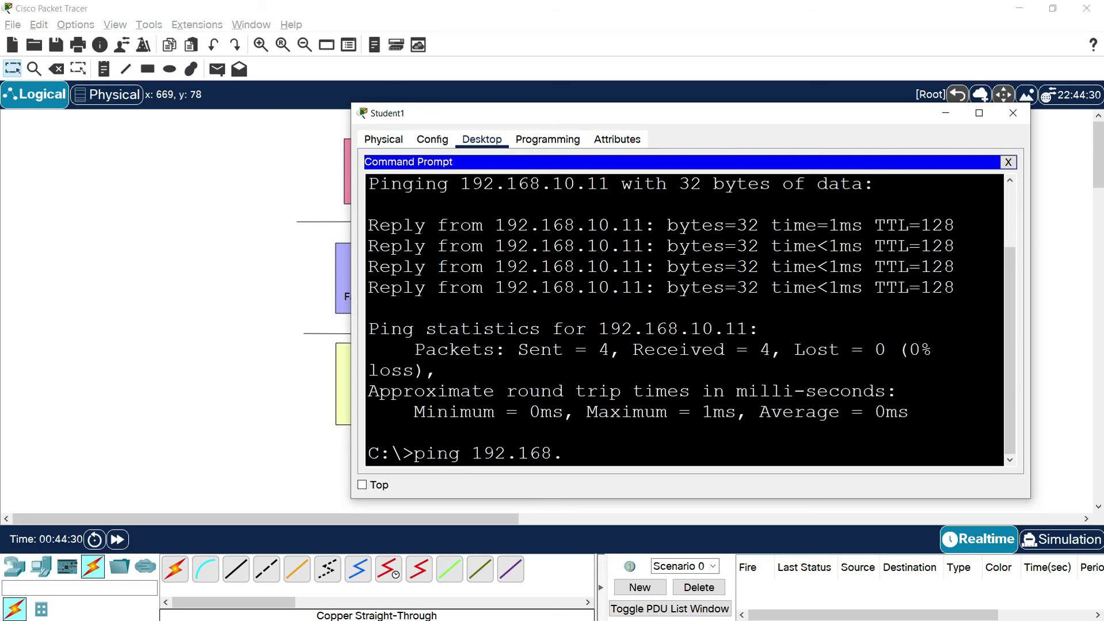
{"action": "type", "text": "20.10"}
{"action": "left_click_drag", "start_coordinate": [432, 115], "coordinate": [528, 115]}
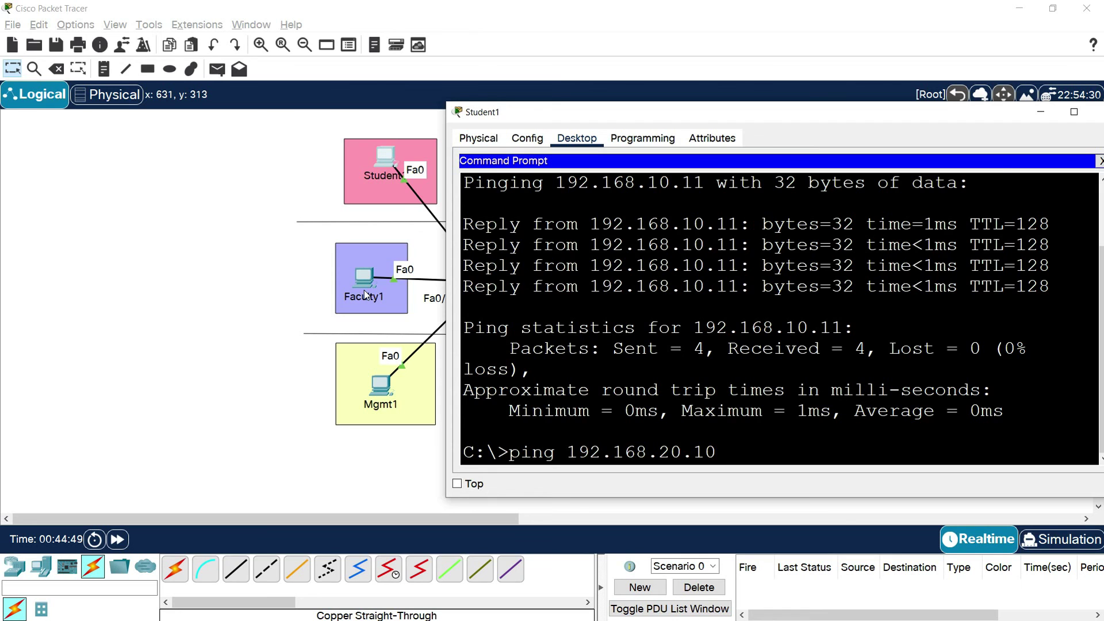
{"action": "key", "text": "Return"}
{"action": "left_click_drag", "start_coordinate": [570, 113], "coordinate": [483, 99]}
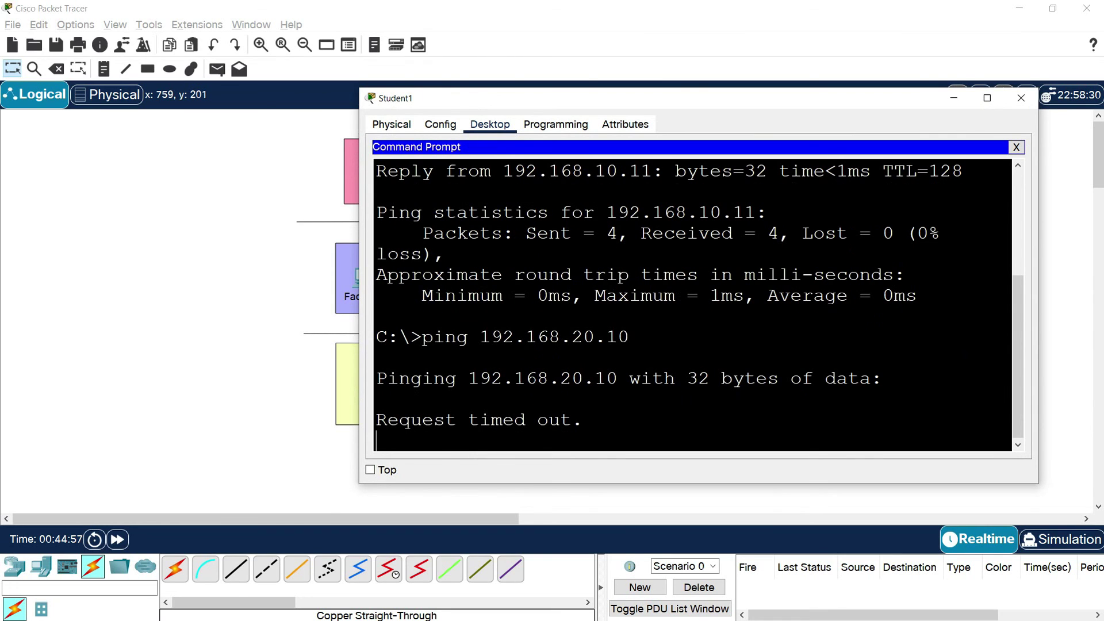
{"action": "left_click", "coordinate": [1021, 97]}
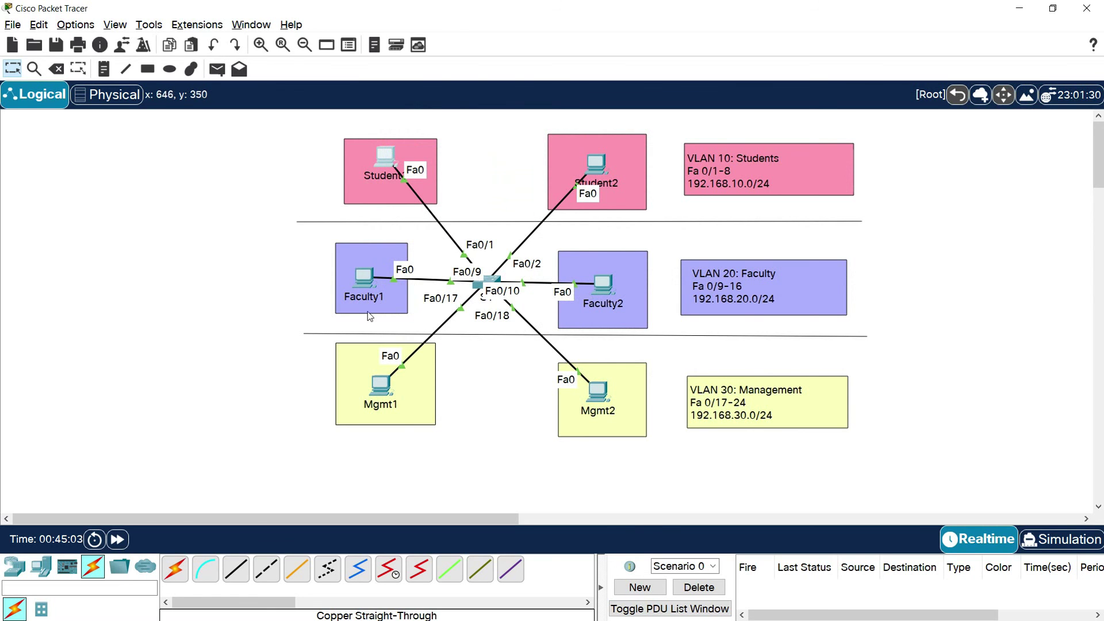
- Ping Faculty2 at 192.168.20.11 from Faculty1's command prompt in a widened window, and close the window
{"action": "left_click", "coordinate": [364, 277]}
{"action": "left_click", "coordinate": [611, 199]}
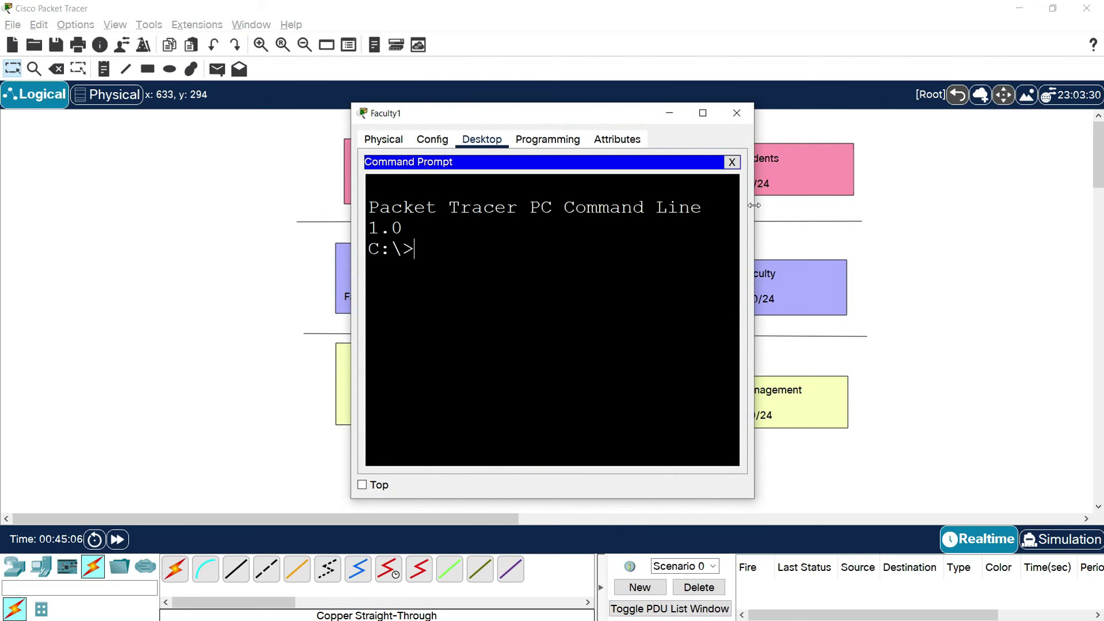
{"action": "left_click_drag", "start_coordinate": [753, 198], "coordinate": [998, 198]}
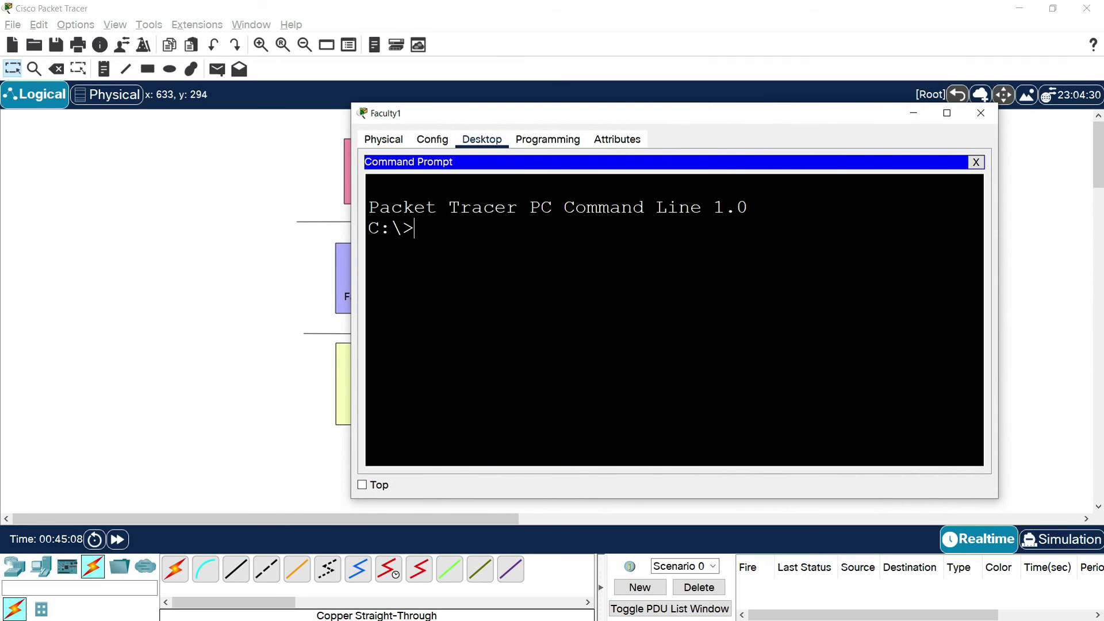
{"action": "type", "text": "ping 192.168.20.11"}
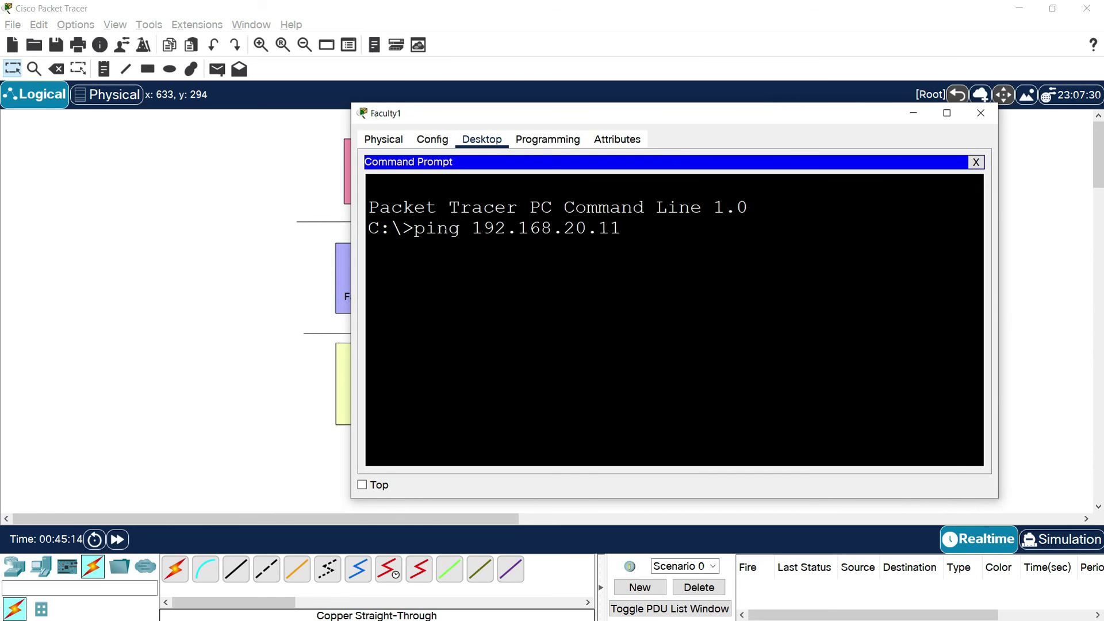
{"action": "key", "text": "Return"}
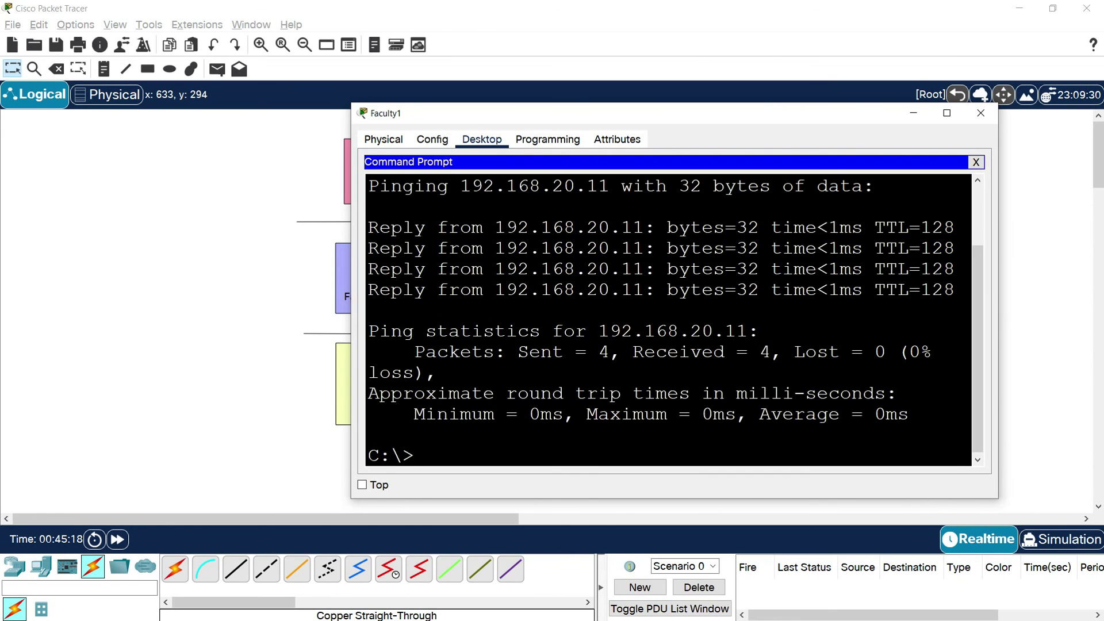
{"action": "left_click", "coordinate": [980, 112]}
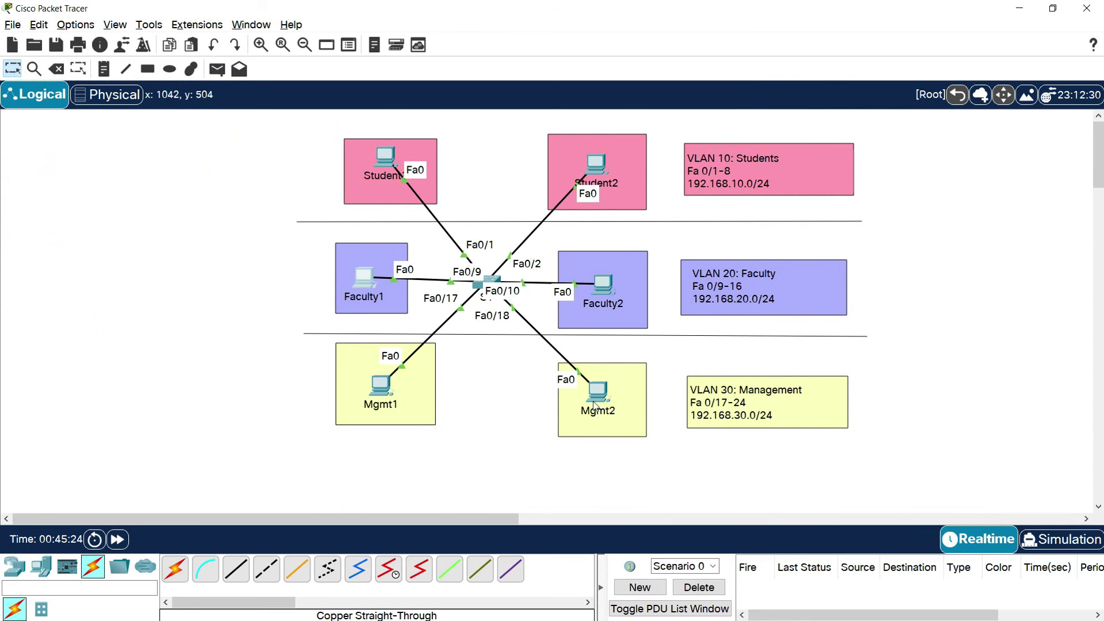
- Ping Mgmt2 at 192.168.30.11 from Mgmt1's command prompt in a widened window
{"action": "left_click", "coordinate": [379, 384]}
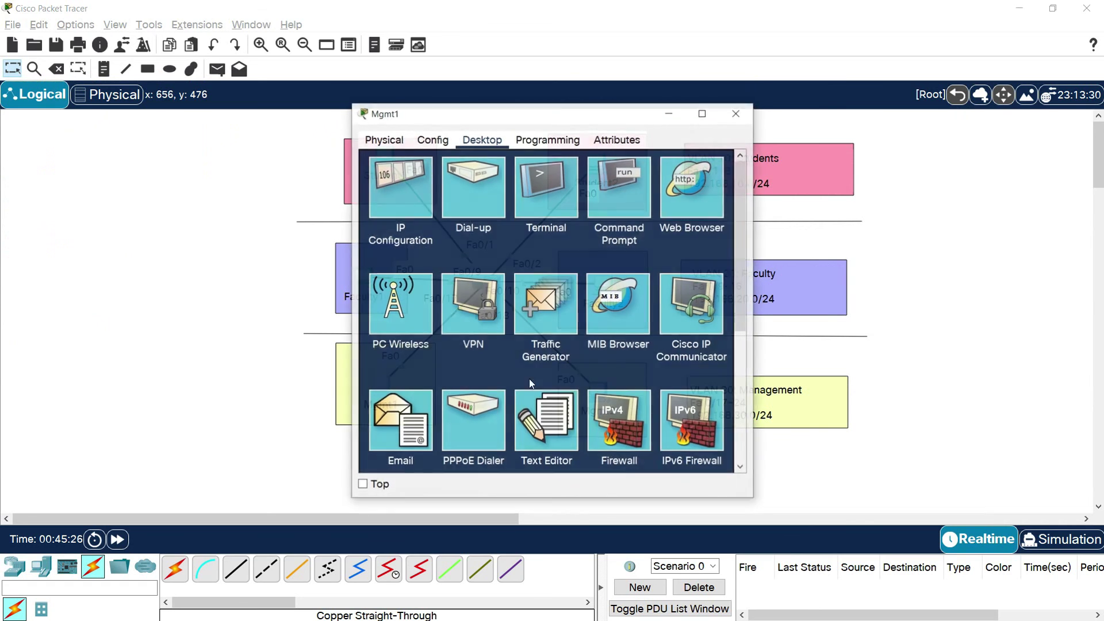
{"action": "left_click", "coordinate": [609, 204]}
{"action": "left_click_drag", "start_coordinate": [753, 193], "coordinate": [1022, 195]}
{"action": "type", "text": "pin"}
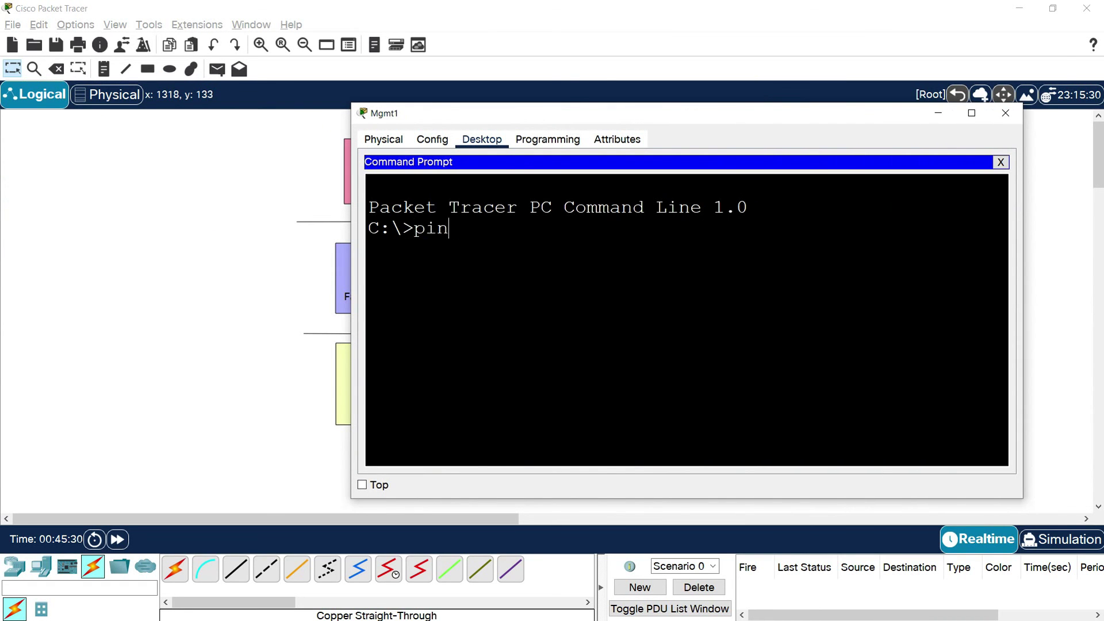
{"action": "type", "text": "g 192.168.30.11"}
{"action": "key", "text": "Return"}
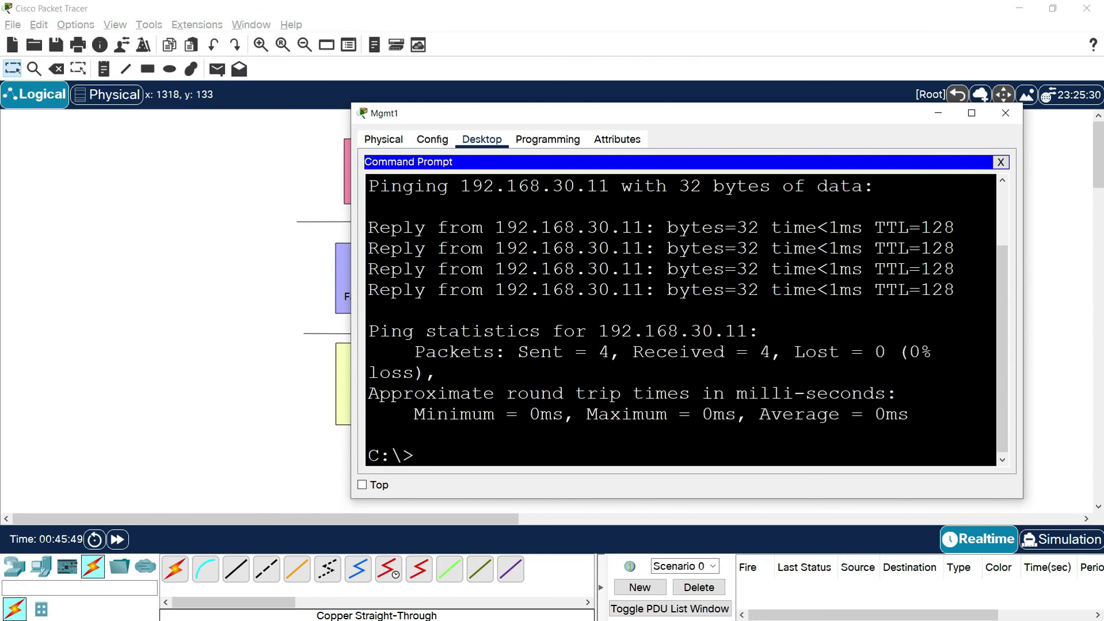
- Ping the switch's management address 192.168.30.254 from Mgmt1, widen the window to read the output, and close it
{"action": "type", "text": "ping 192.168.30.254"}
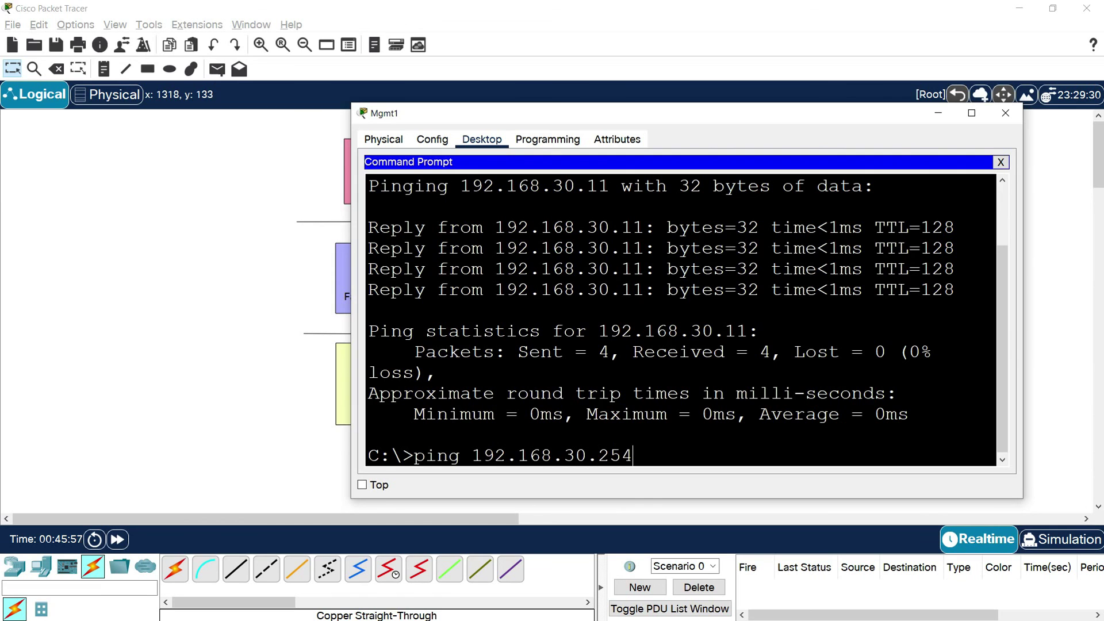
{"action": "key", "text": "Return"}
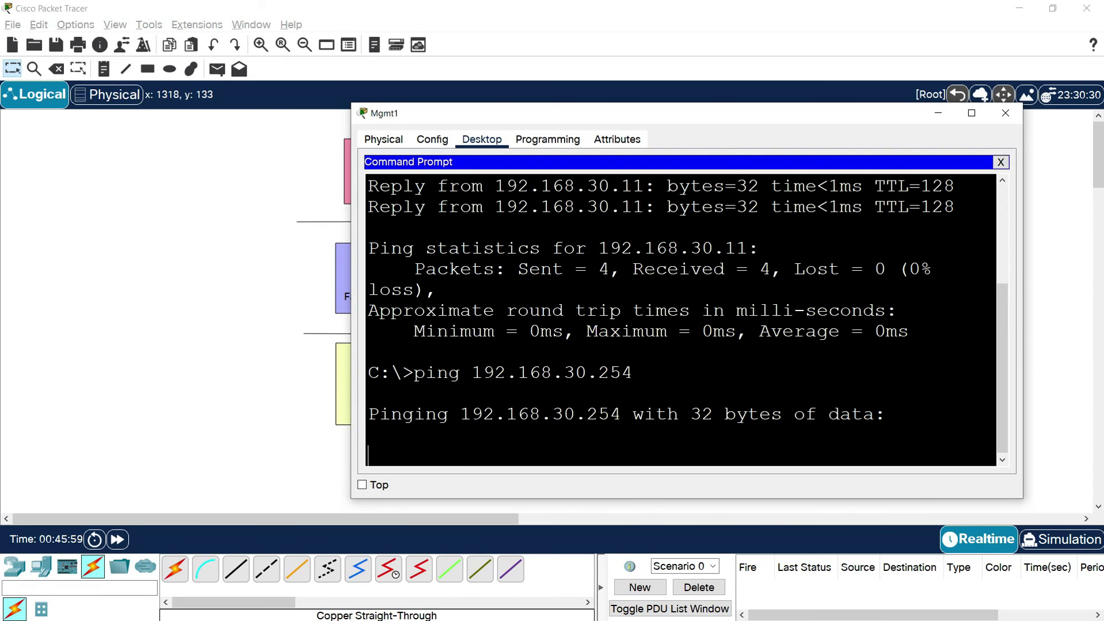
{"action": "left_click_drag", "start_coordinate": [350, 234], "coordinate": [216, 234]}
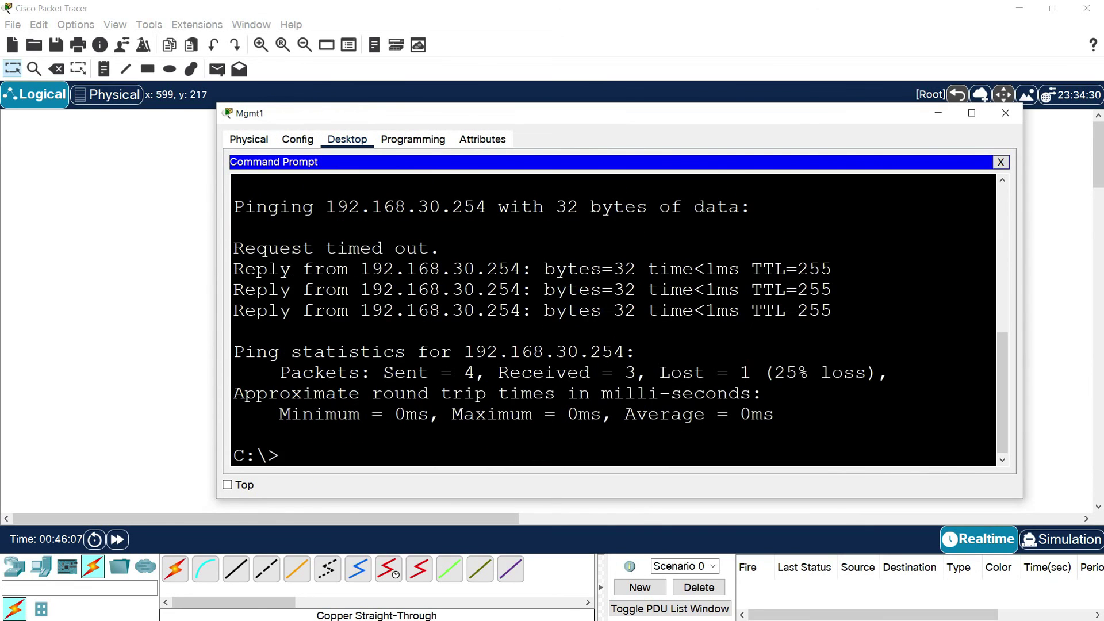
{"action": "left_click", "coordinate": [1006, 112]}
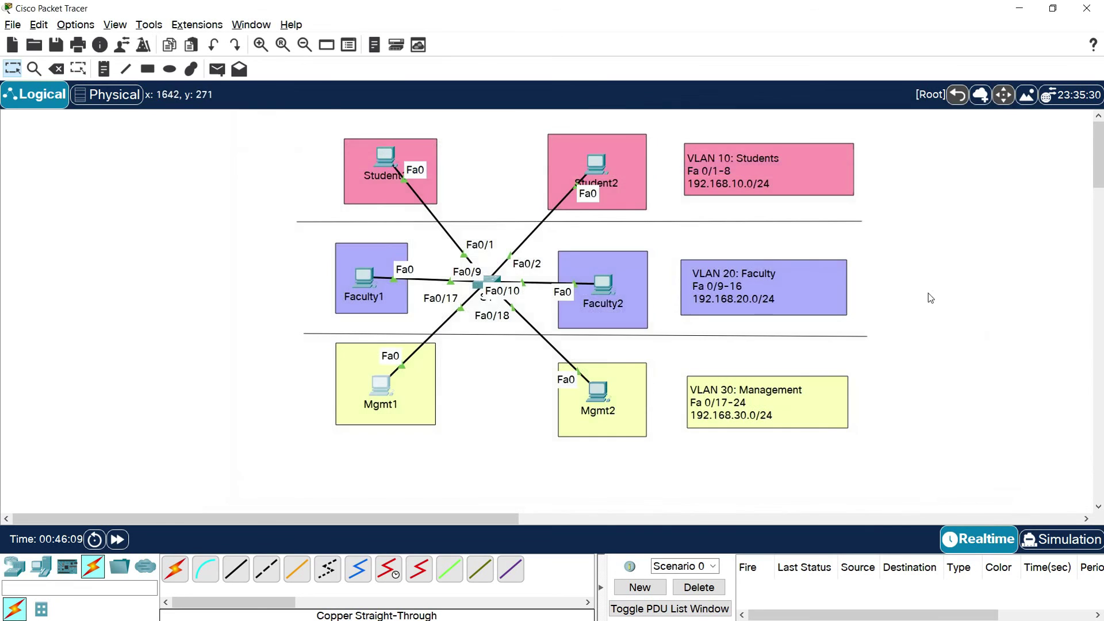